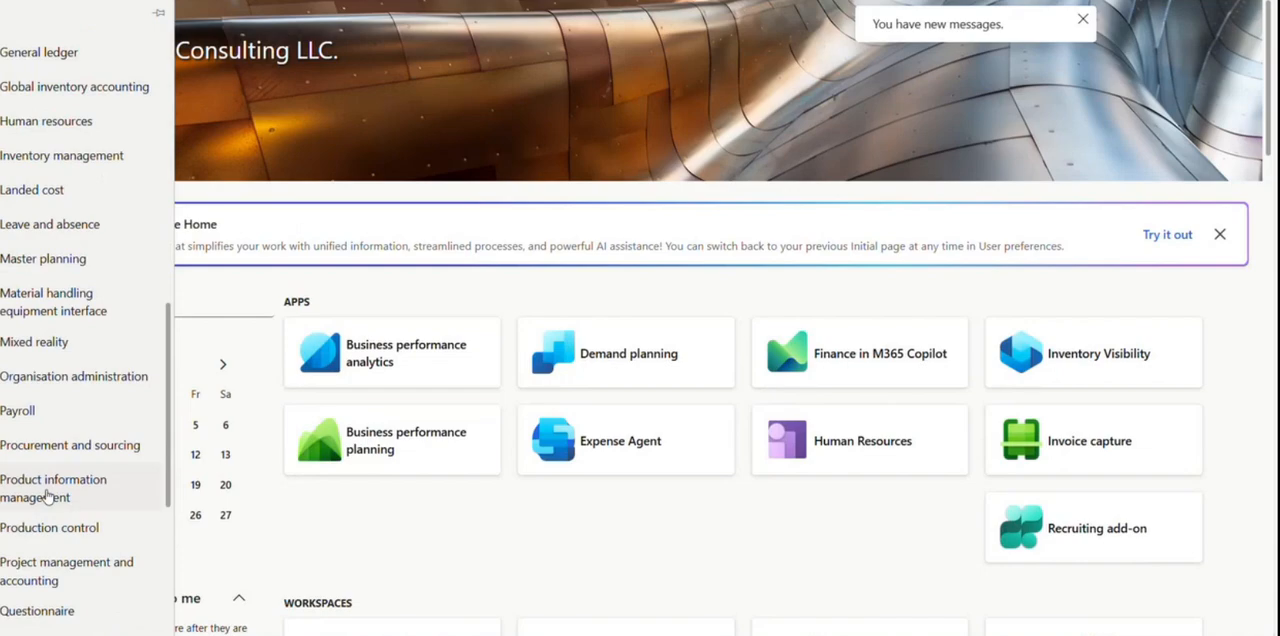
Open the released products list in Product information management and filter it to item numbers containing SFG.
click(47, 497)
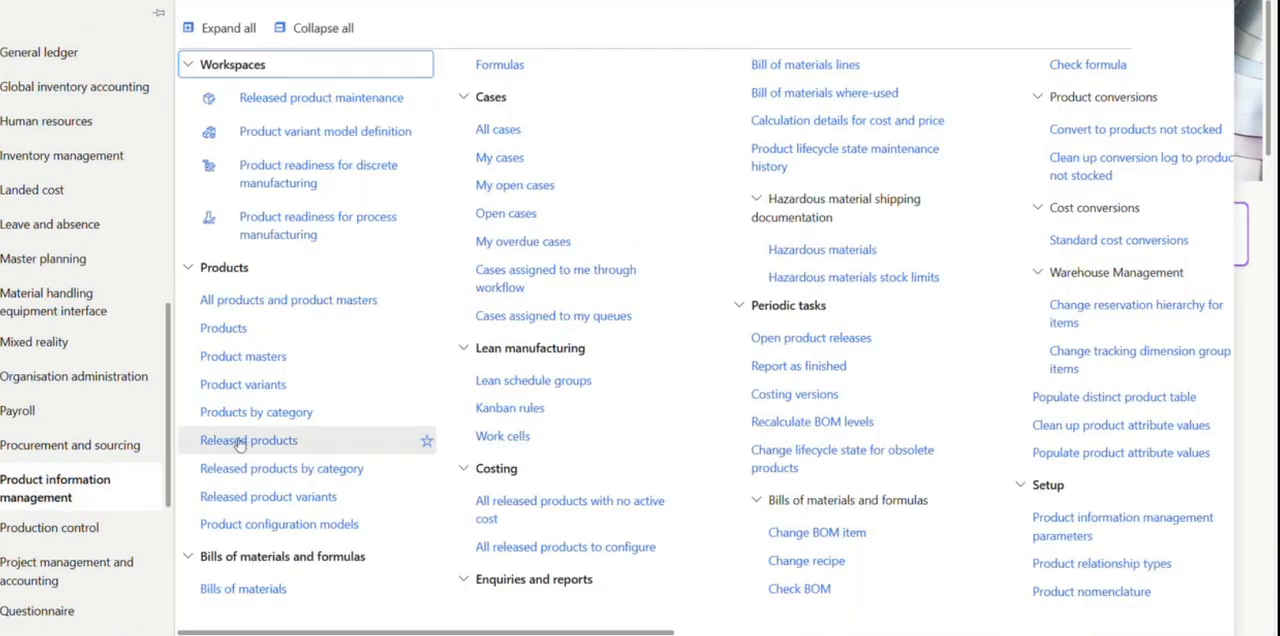
click(220, 524)
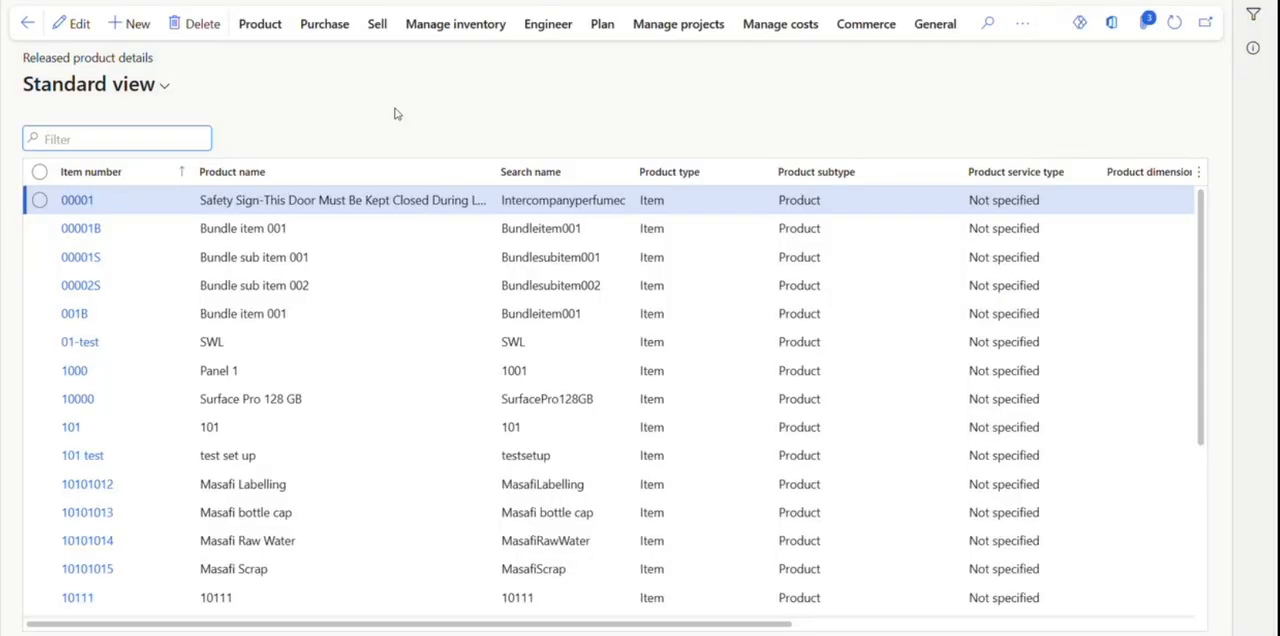
click(182, 177)
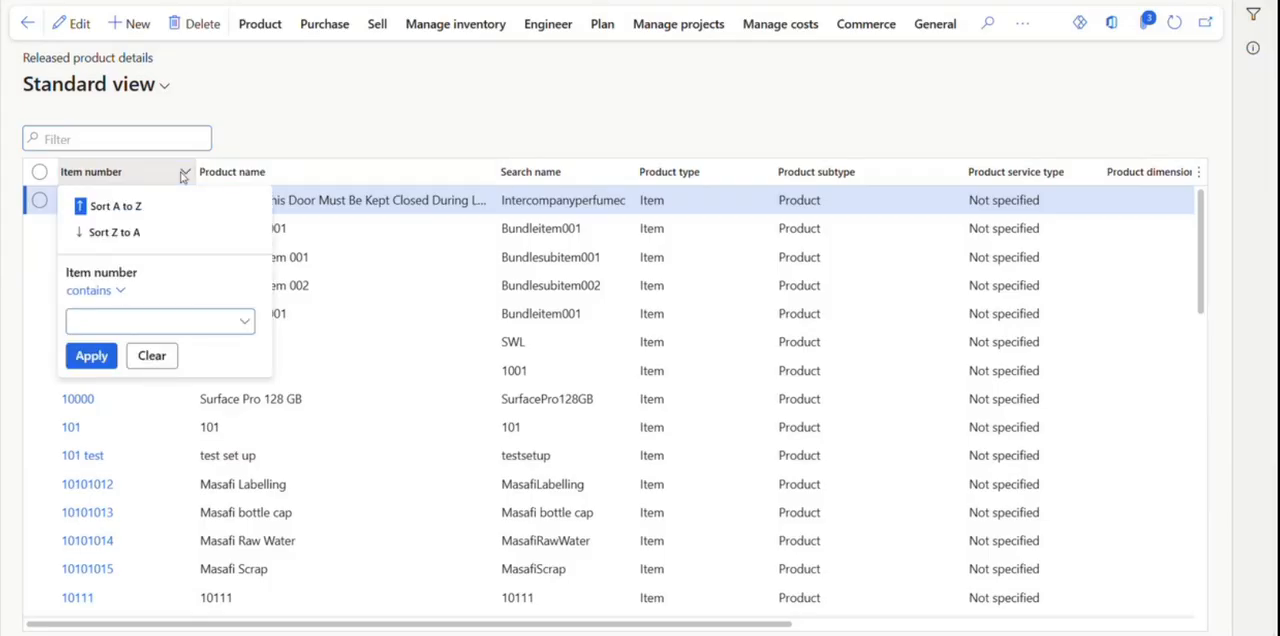
text(SFG)
key(ctrl+a)
key(Return)
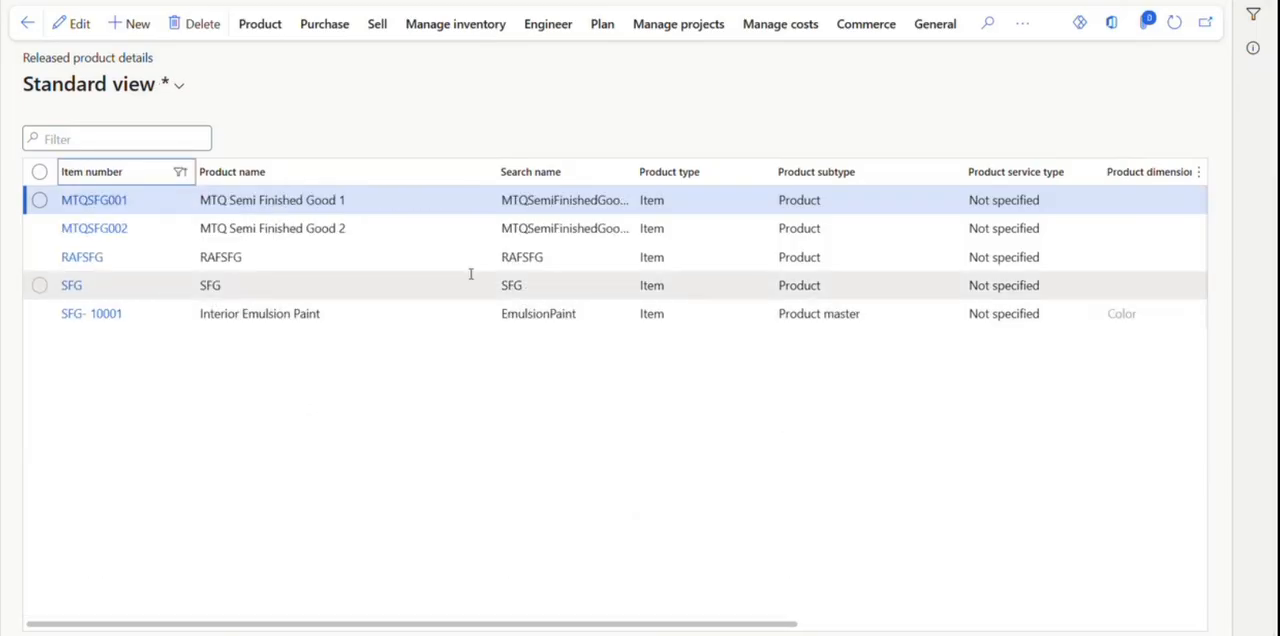
click(263, 283)
click(108, 289)
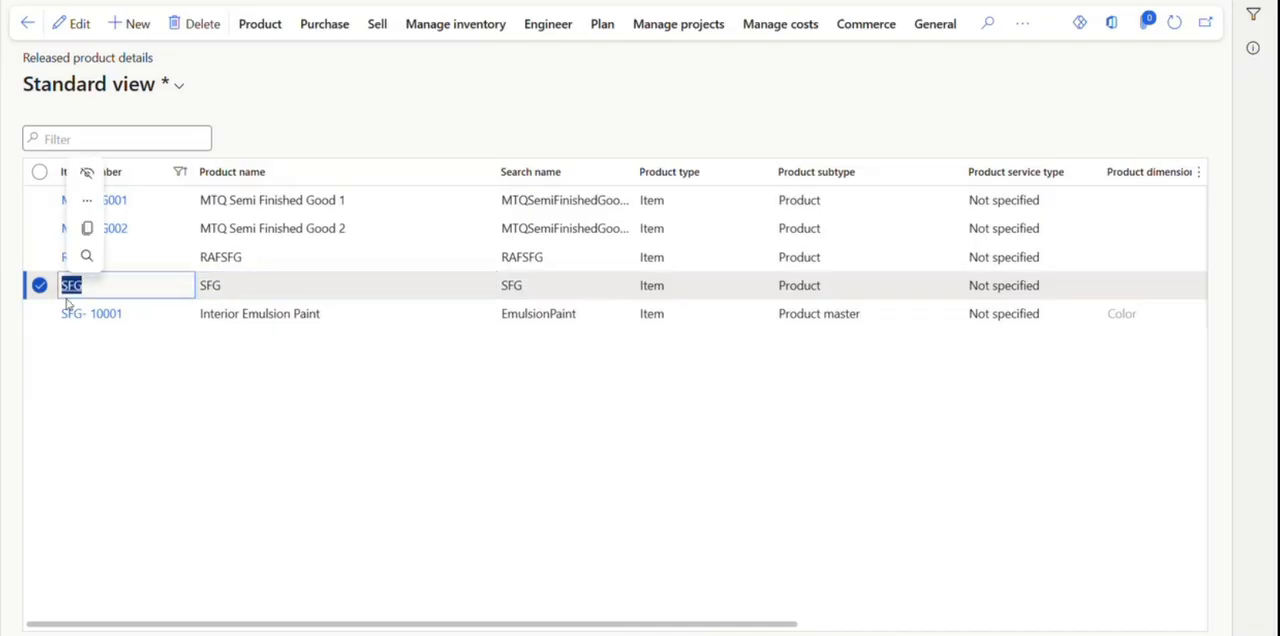
click(157, 174)
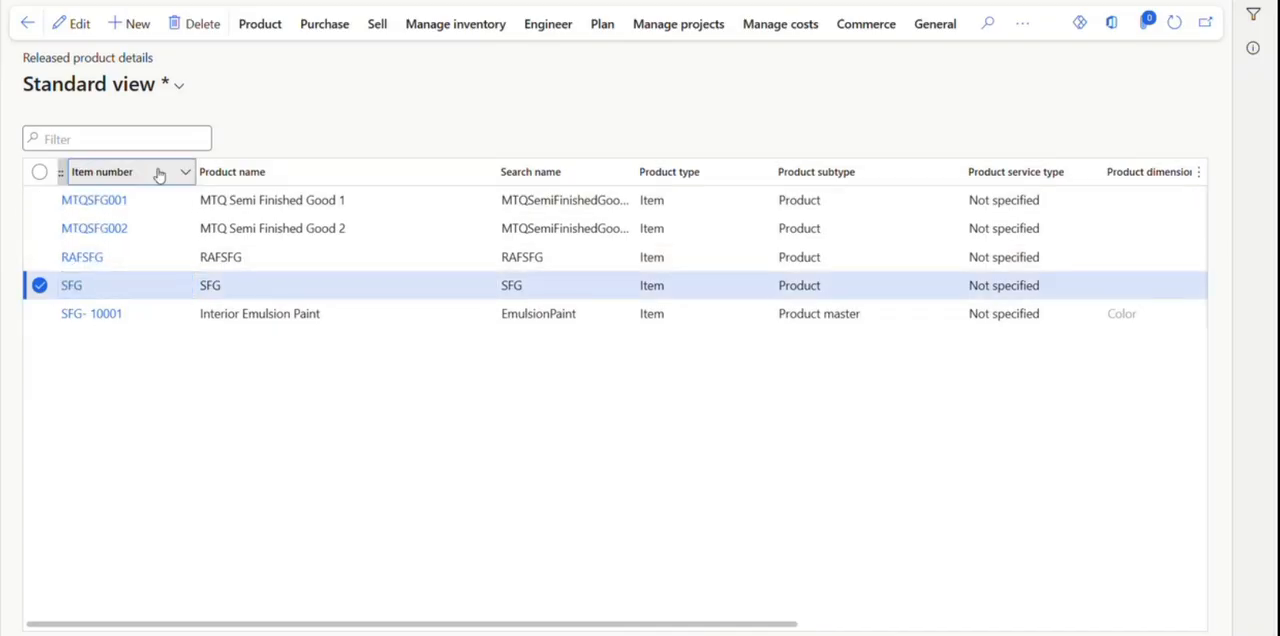
click(92, 357)
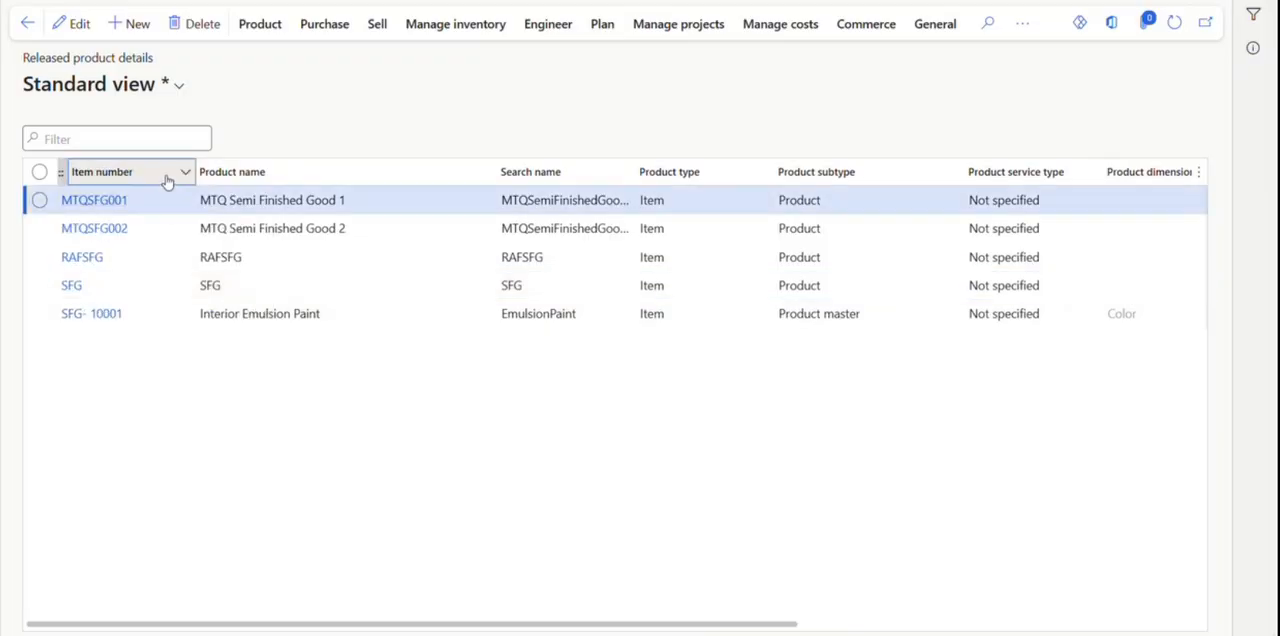
Restrict the item number filter to exactly SFG and open that product's record.
click(115, 172)
click(95, 290)
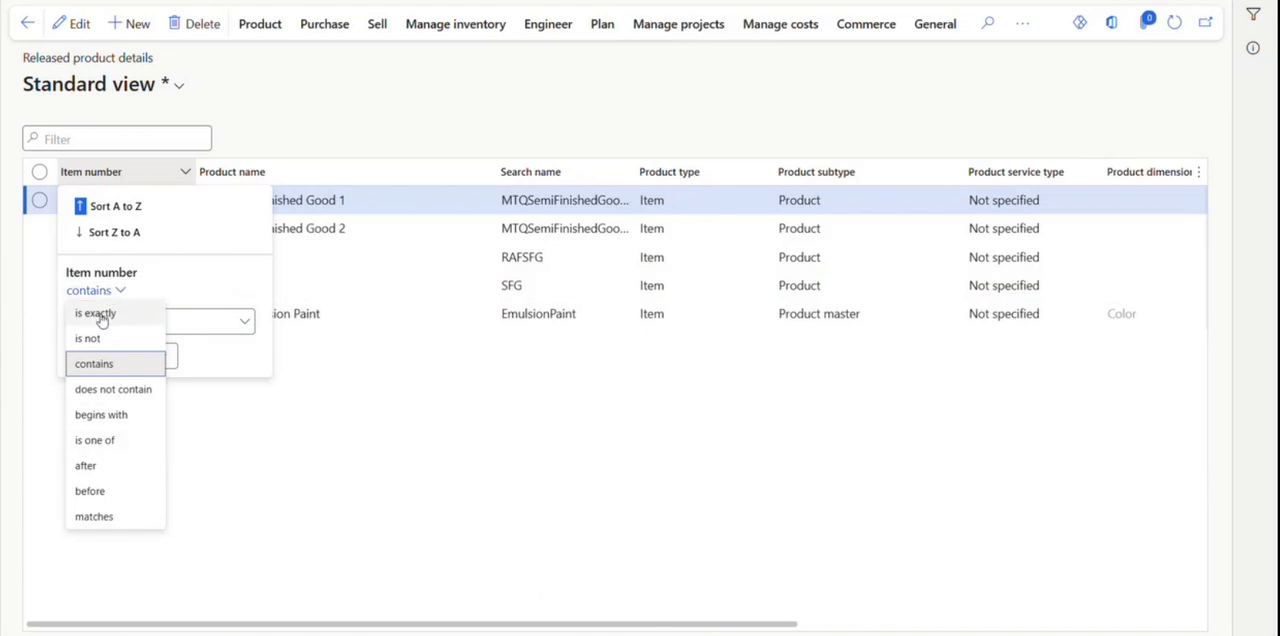
click(99, 314)
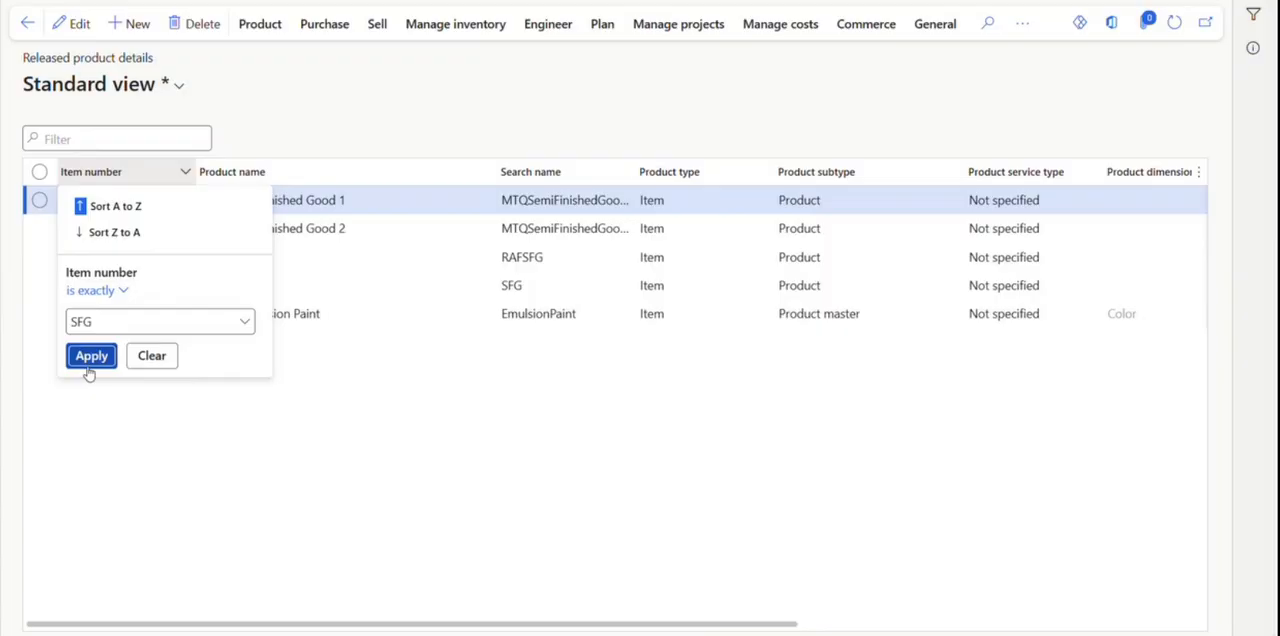
click(90, 356)
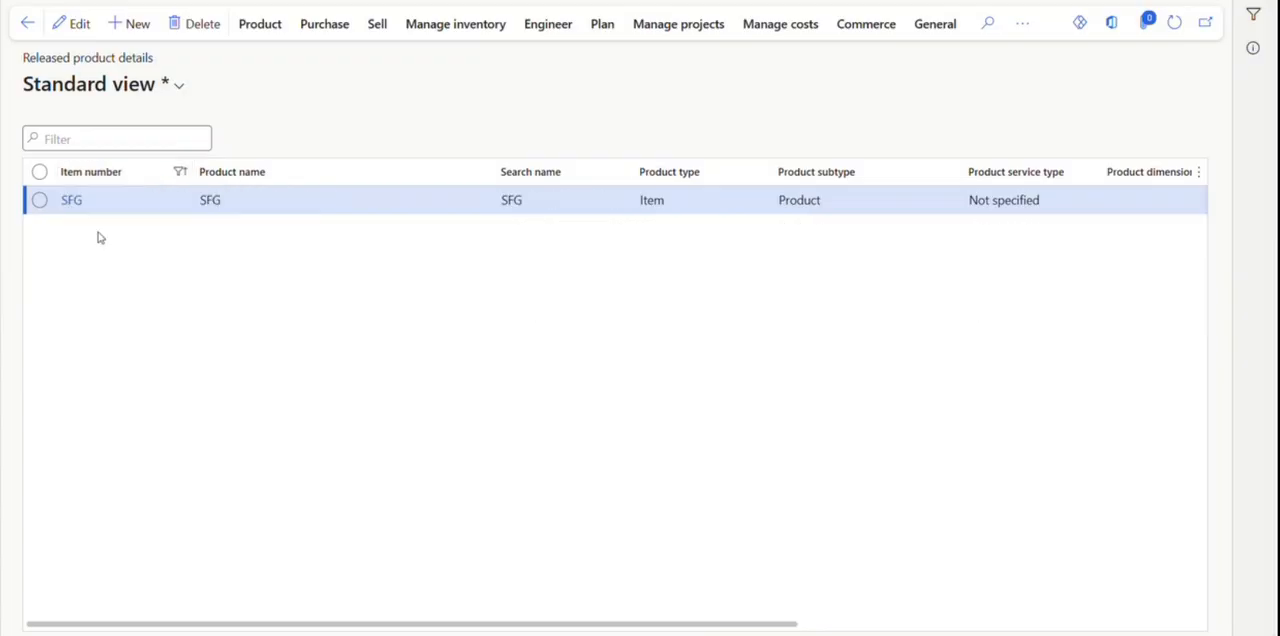
click(72, 201)
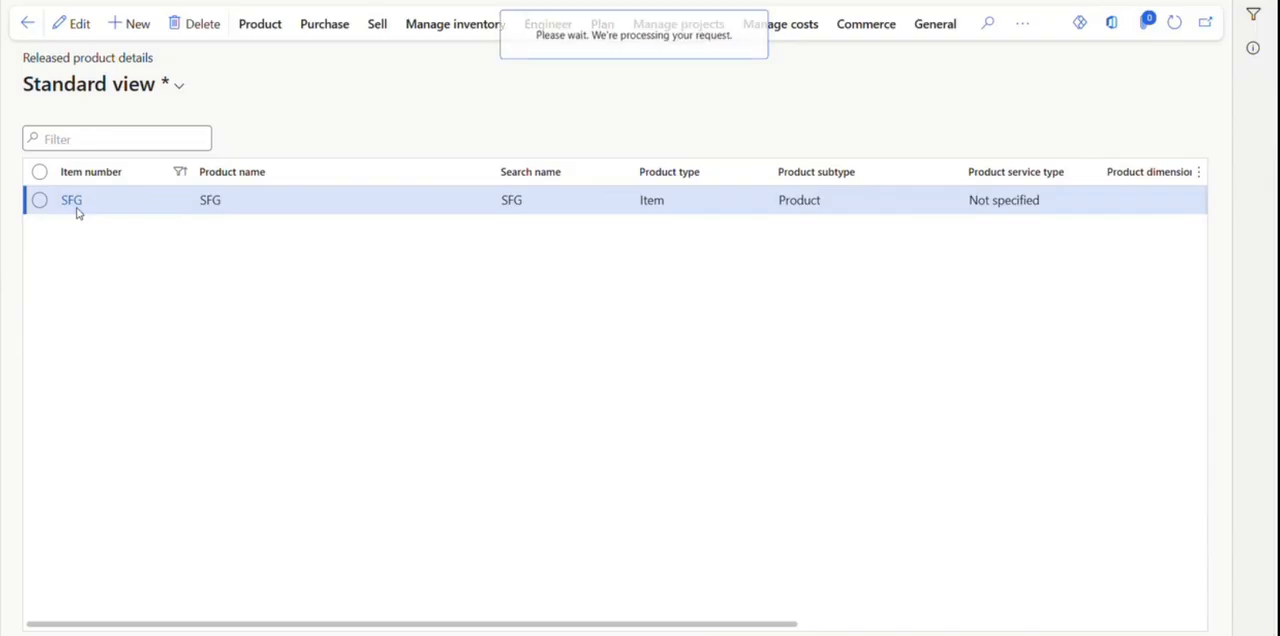
Review the SFG product's engineering details and its default order settings, and return to the product record.
scroll(900, 458, down, 10)
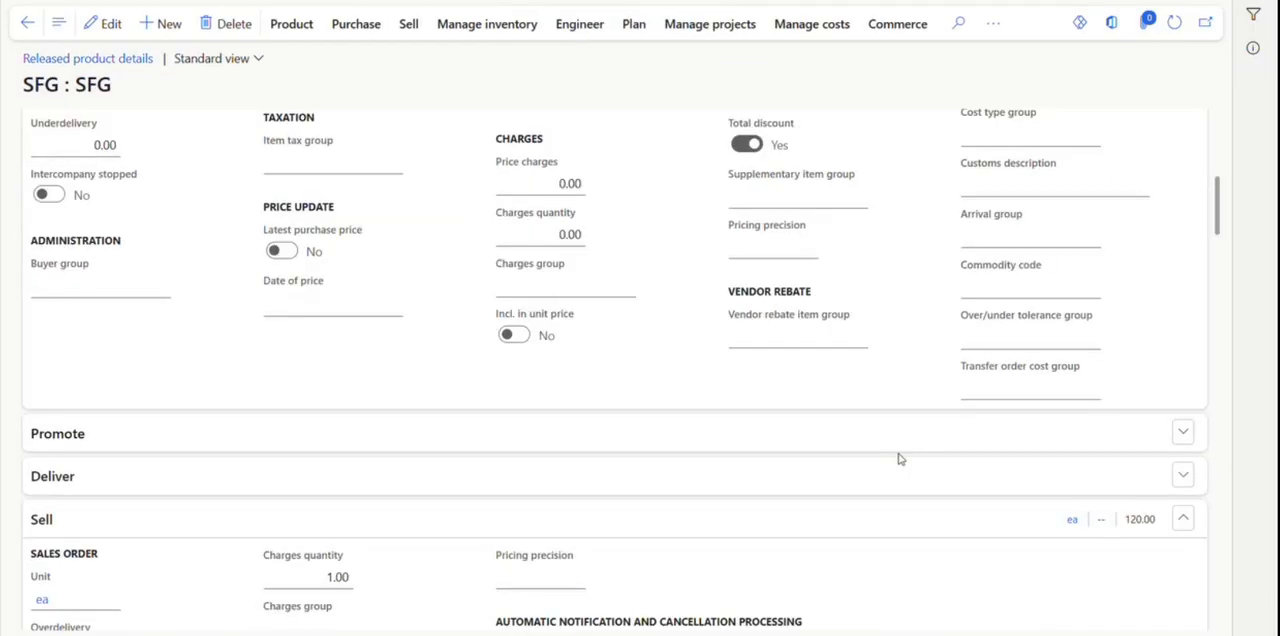
scroll(902, 456, down, 15)
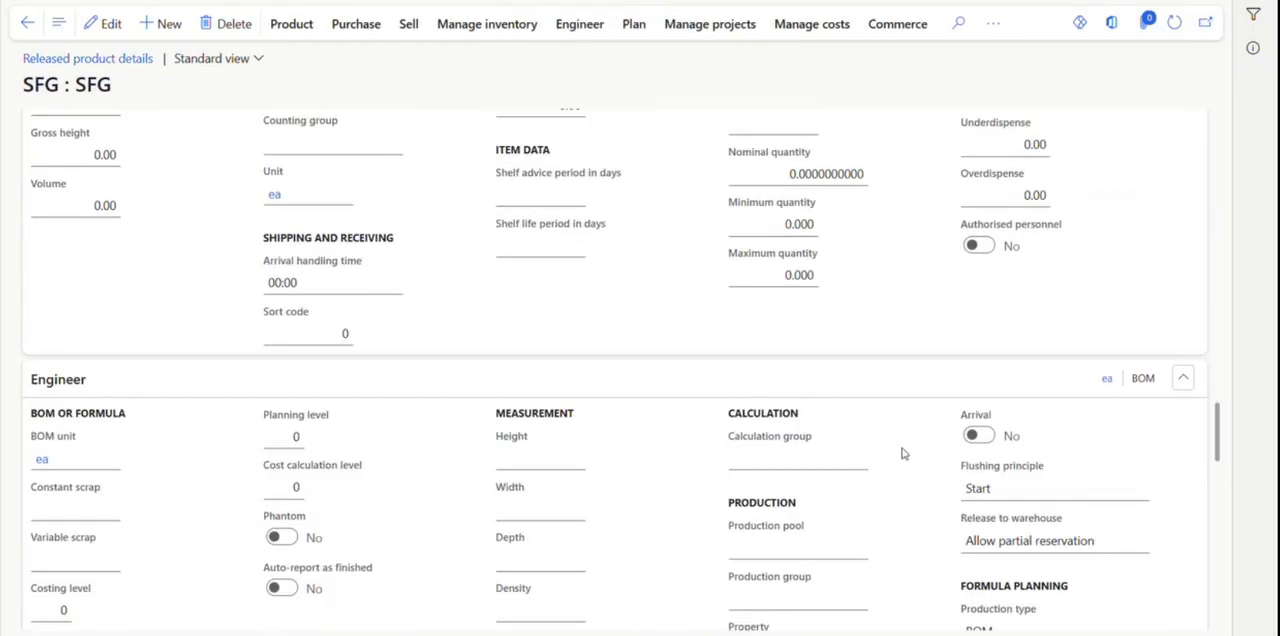
scroll(902, 454, down, 8)
scroll(903, 452, up, 6)
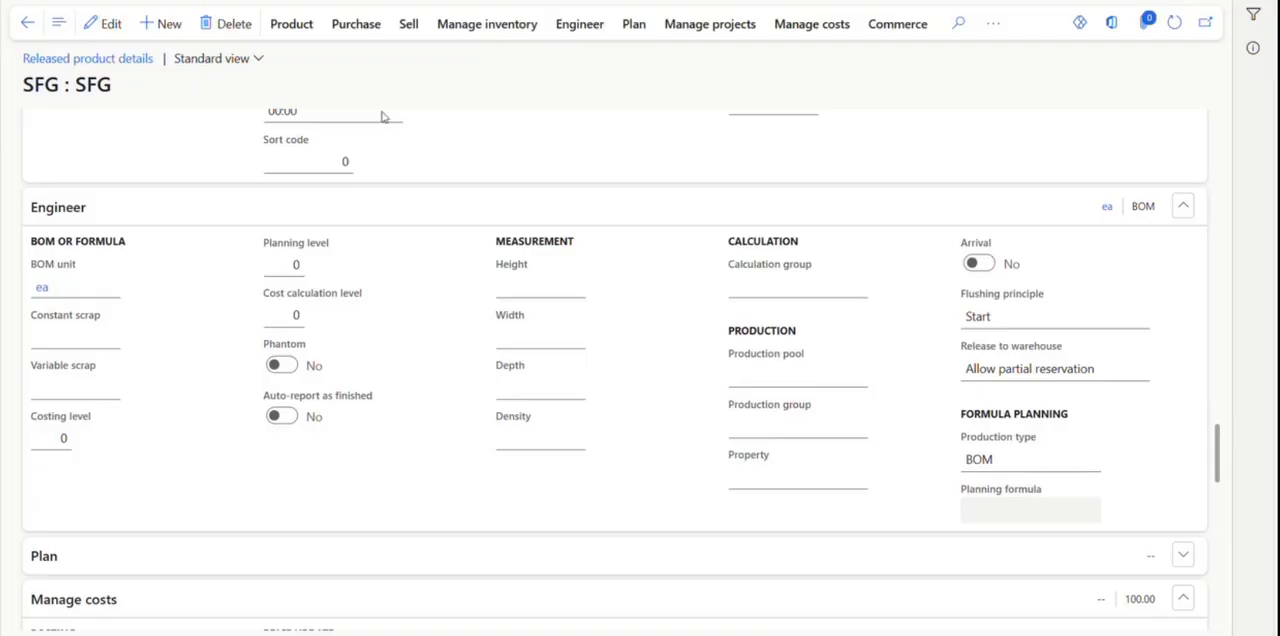
click(583, 27)
click(491, 23)
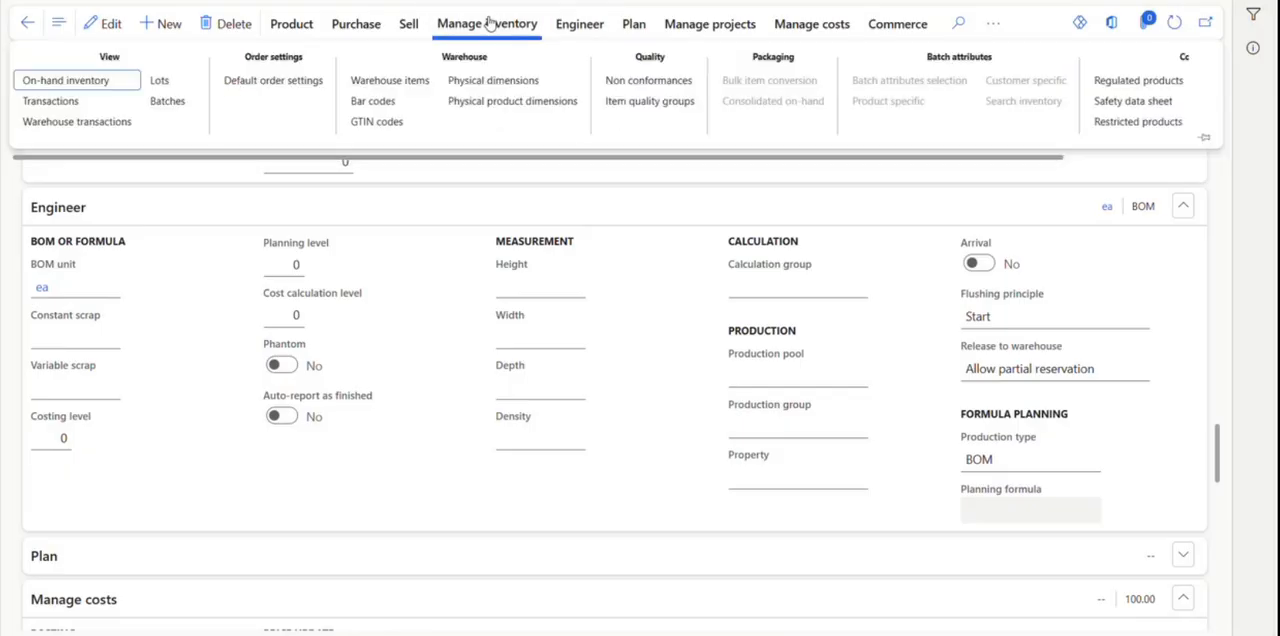
click(294, 80)
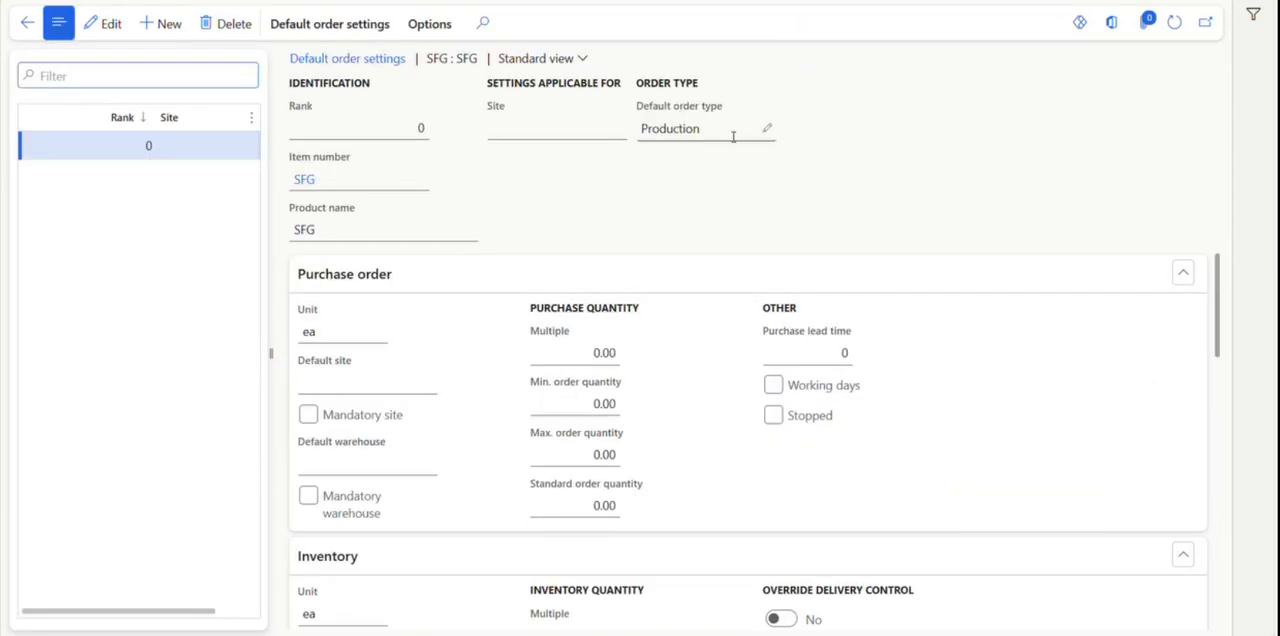
click(27, 24)
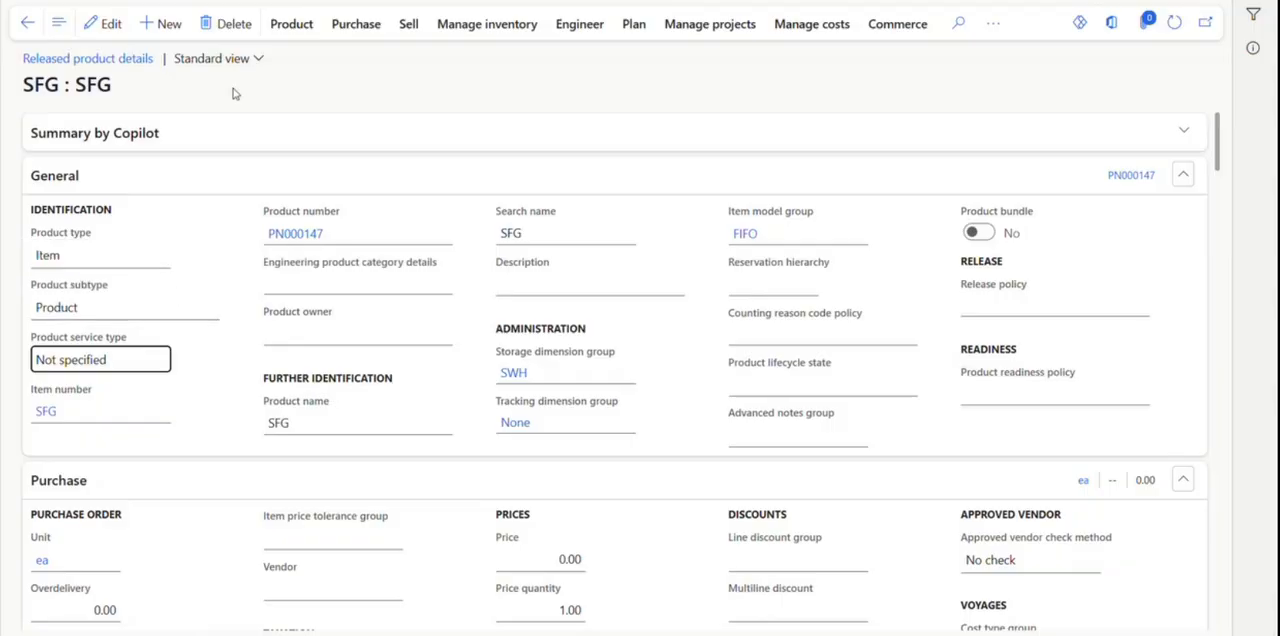
click(582, 27)
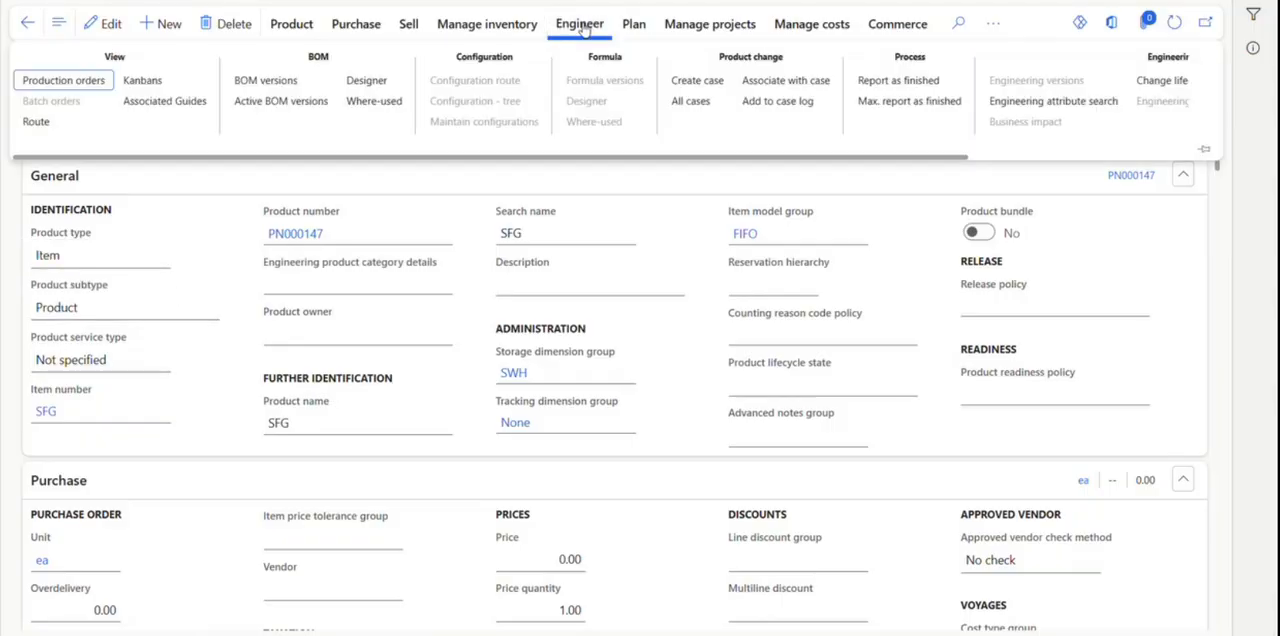
click(274, 88)
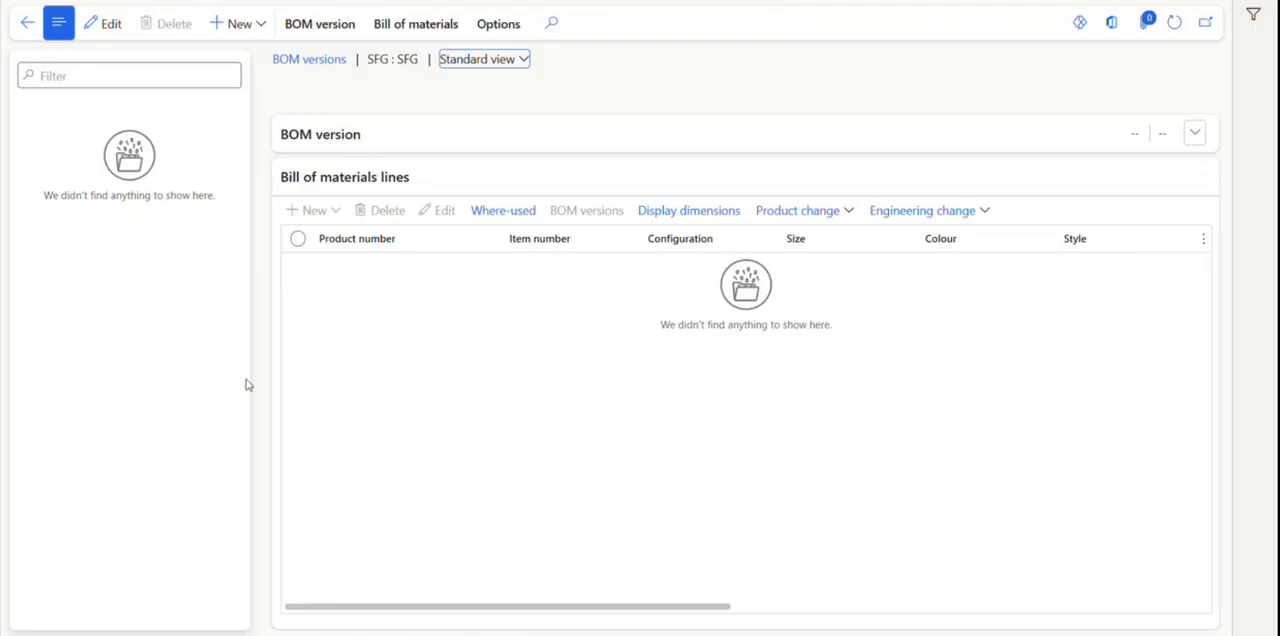
click(245, 28)
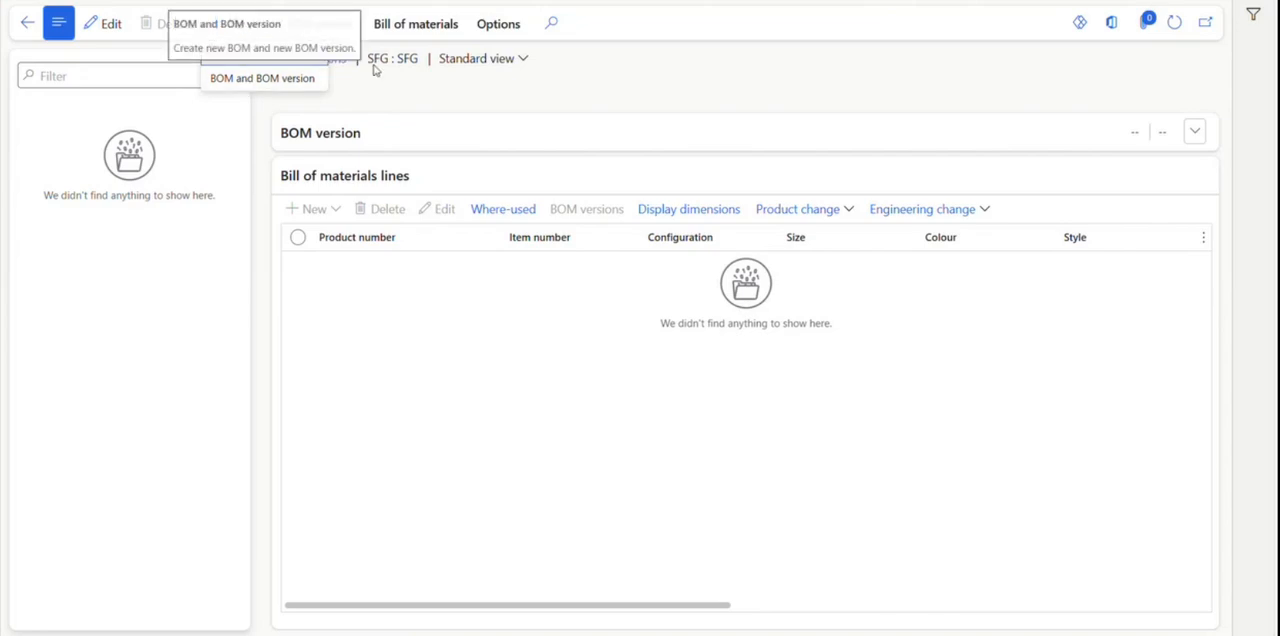
click(296, 55)
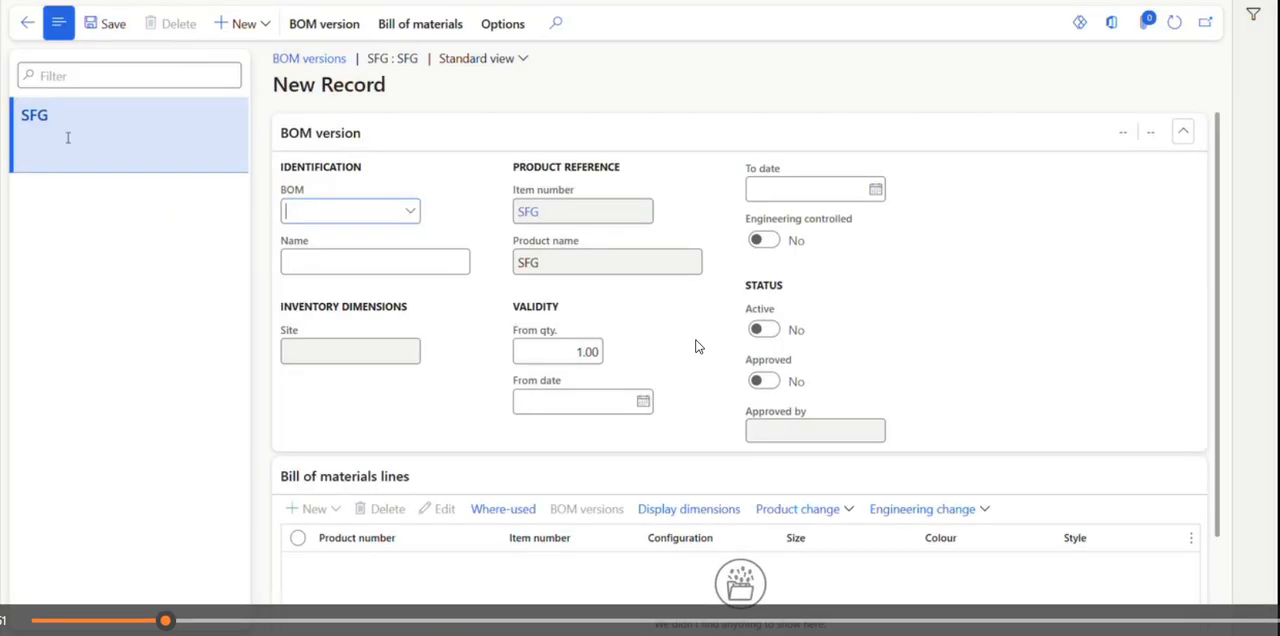
click(410, 212)
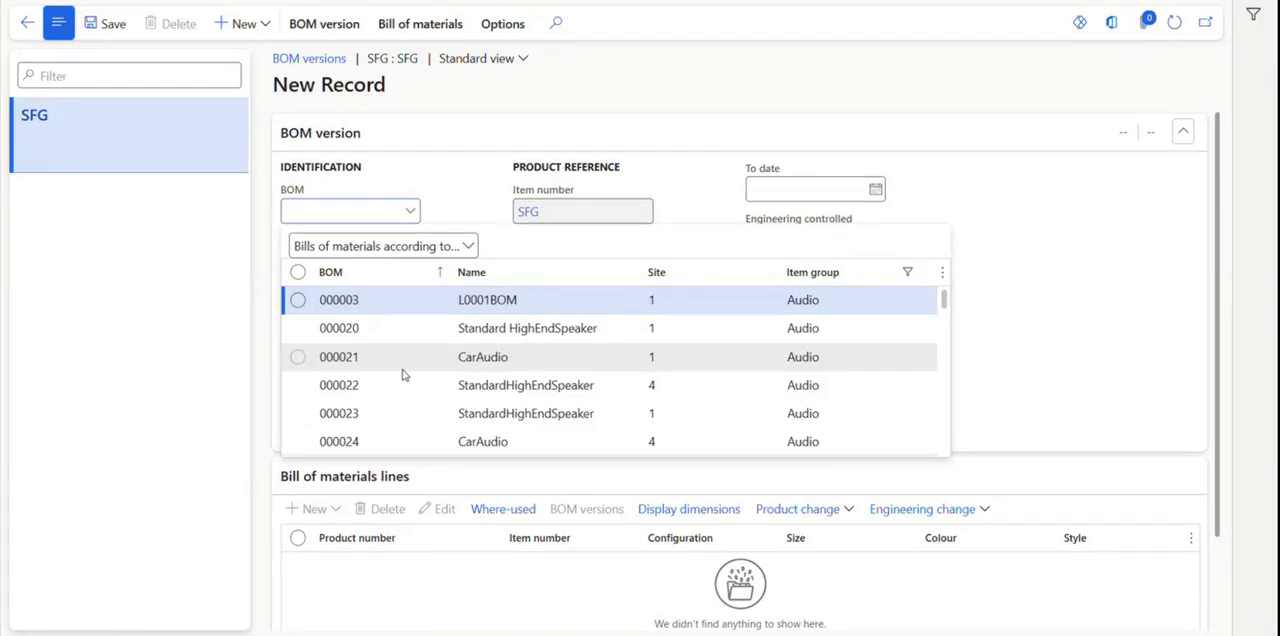
click(27, 24)
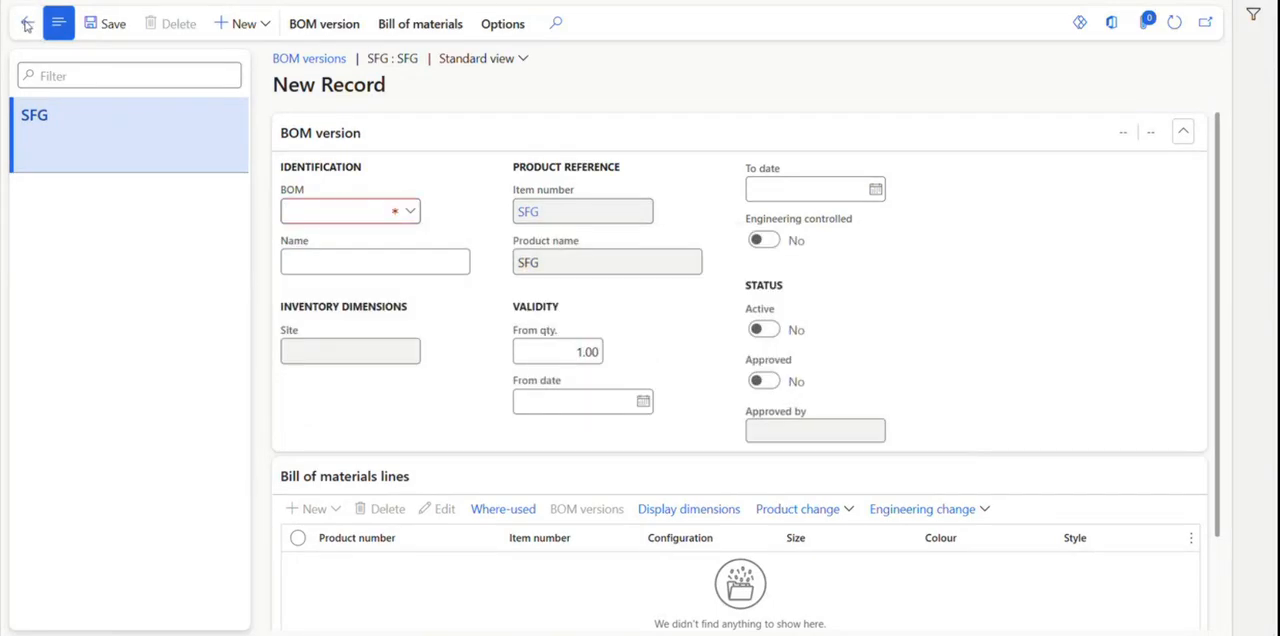
click(27, 24)
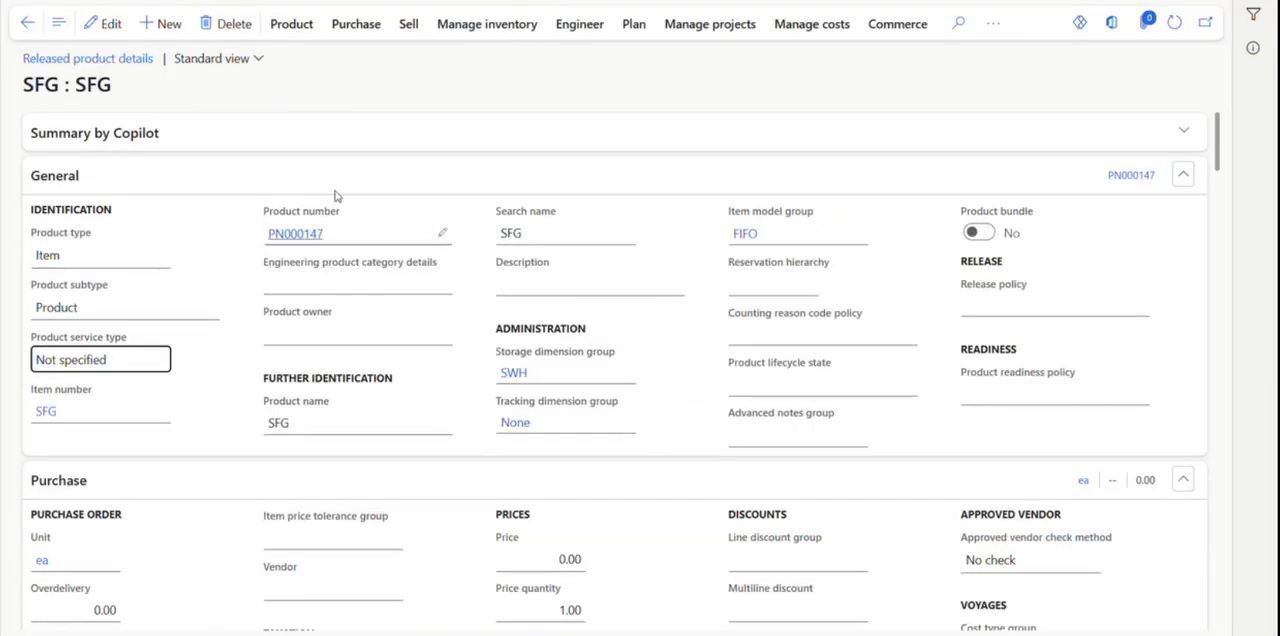
From the SFG product's BOM versions, create a new BOM and BOM version named "SFG BOM Version" for site 1.
click(578, 28)
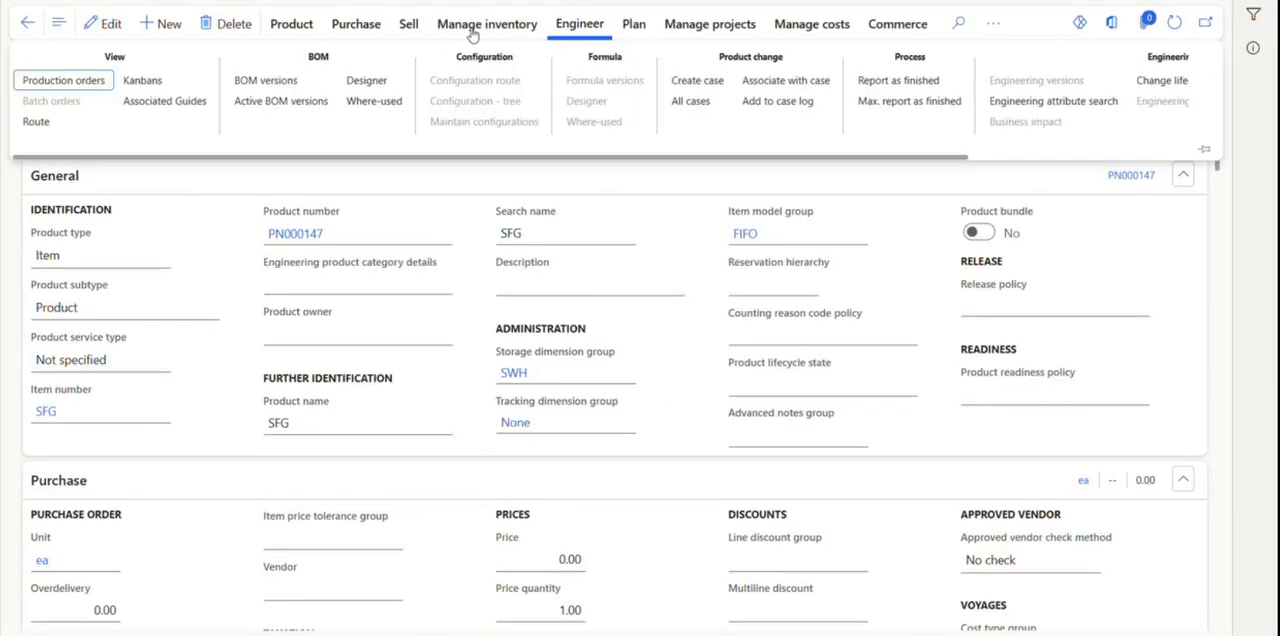
click(266, 82)
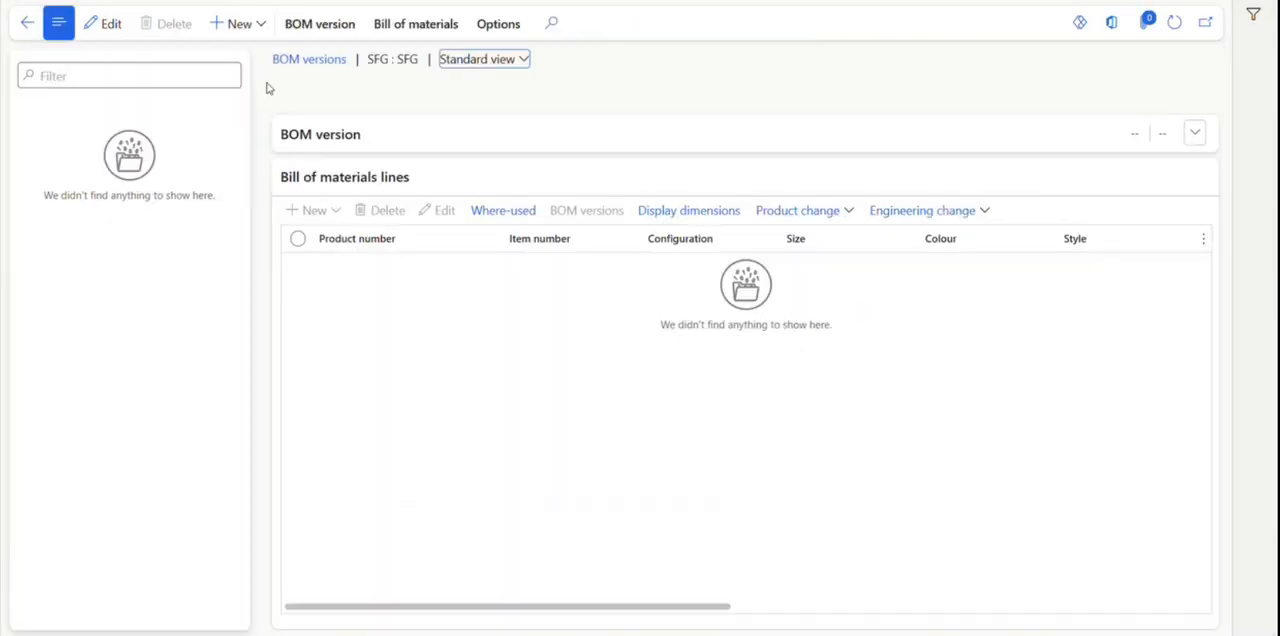
click(253, 29)
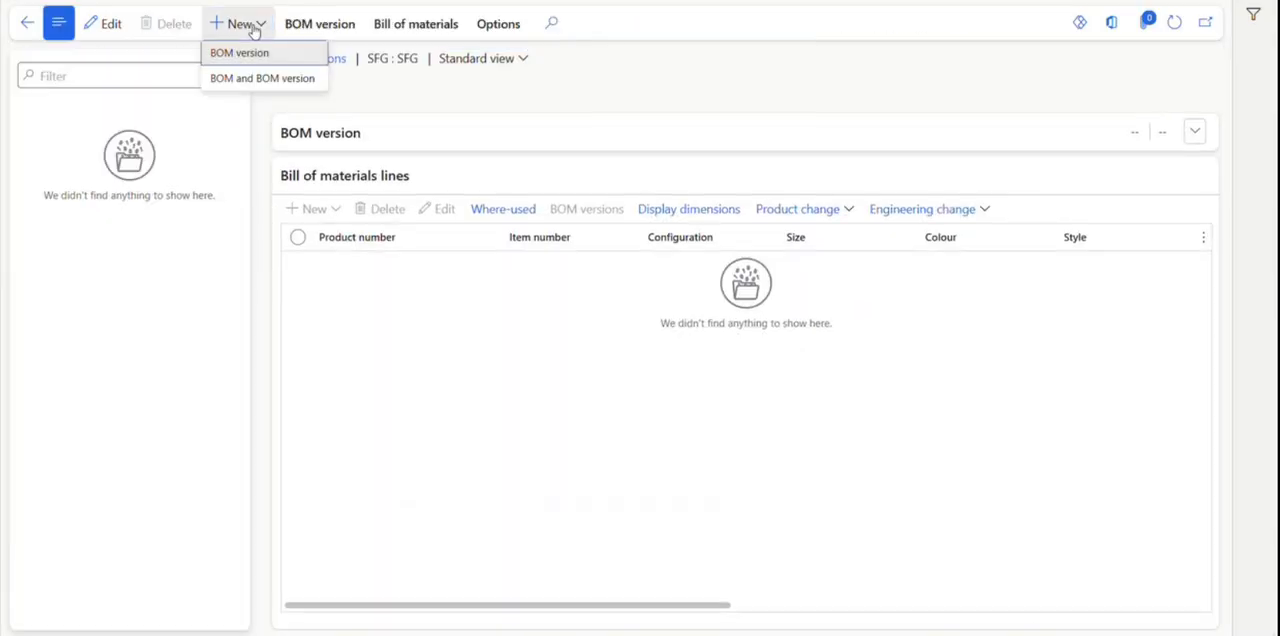
click(245, 85)
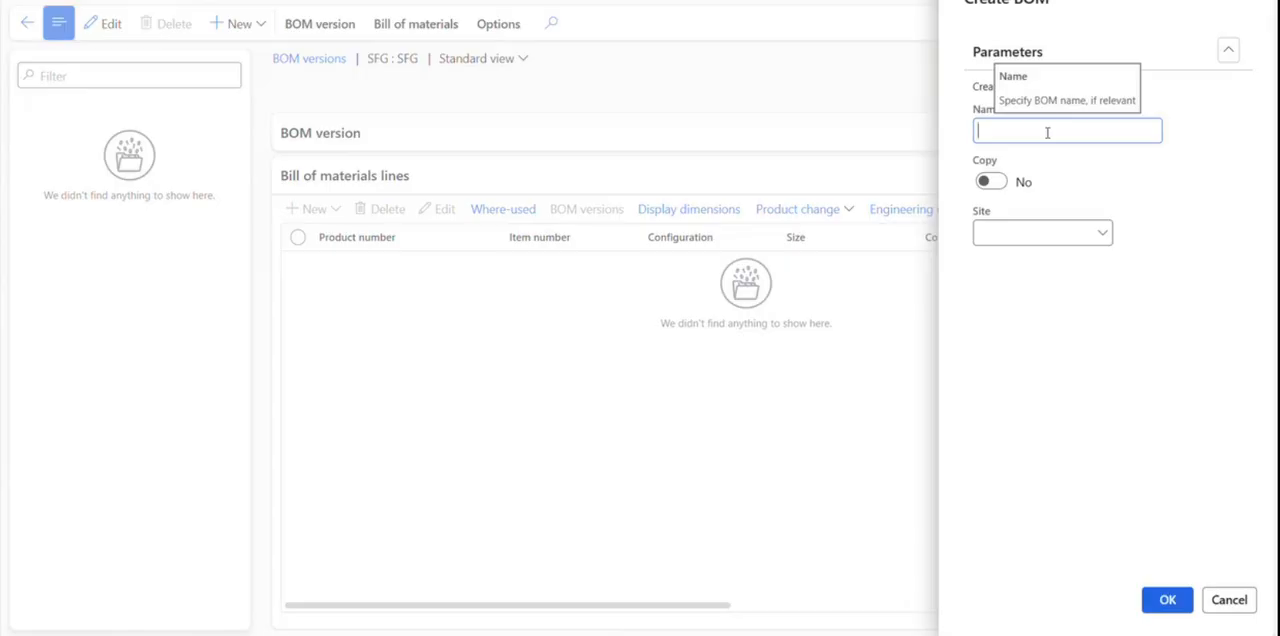
text(SFG BOM Version)
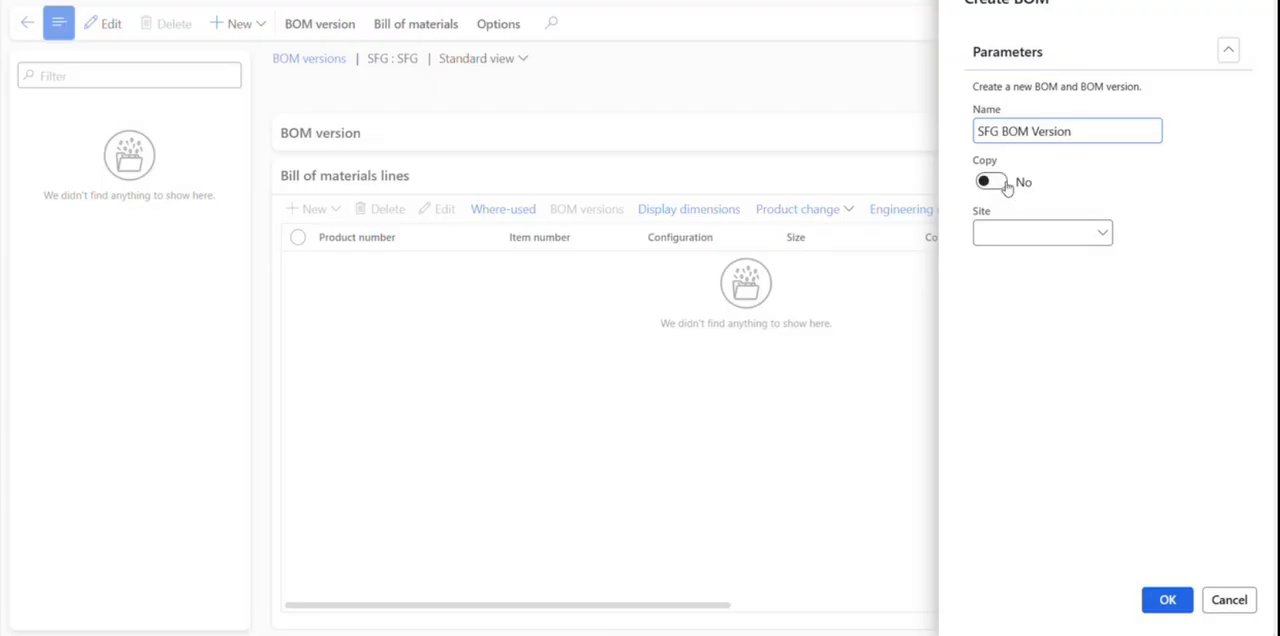
click(1104, 233)
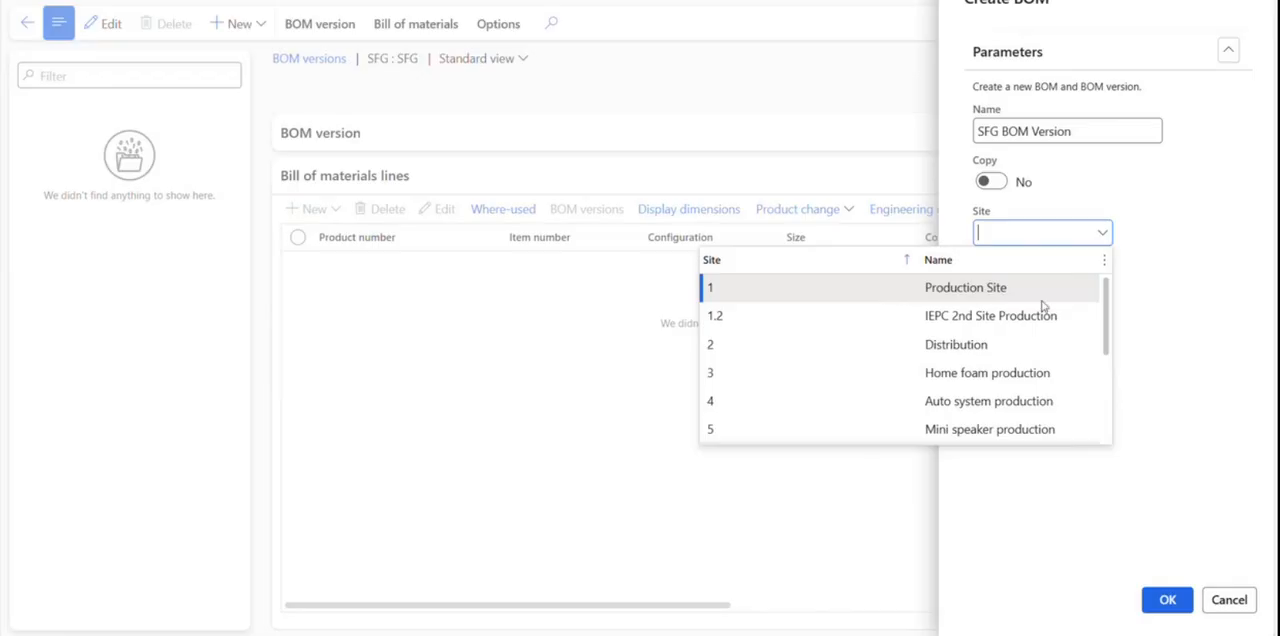
click(849, 292)
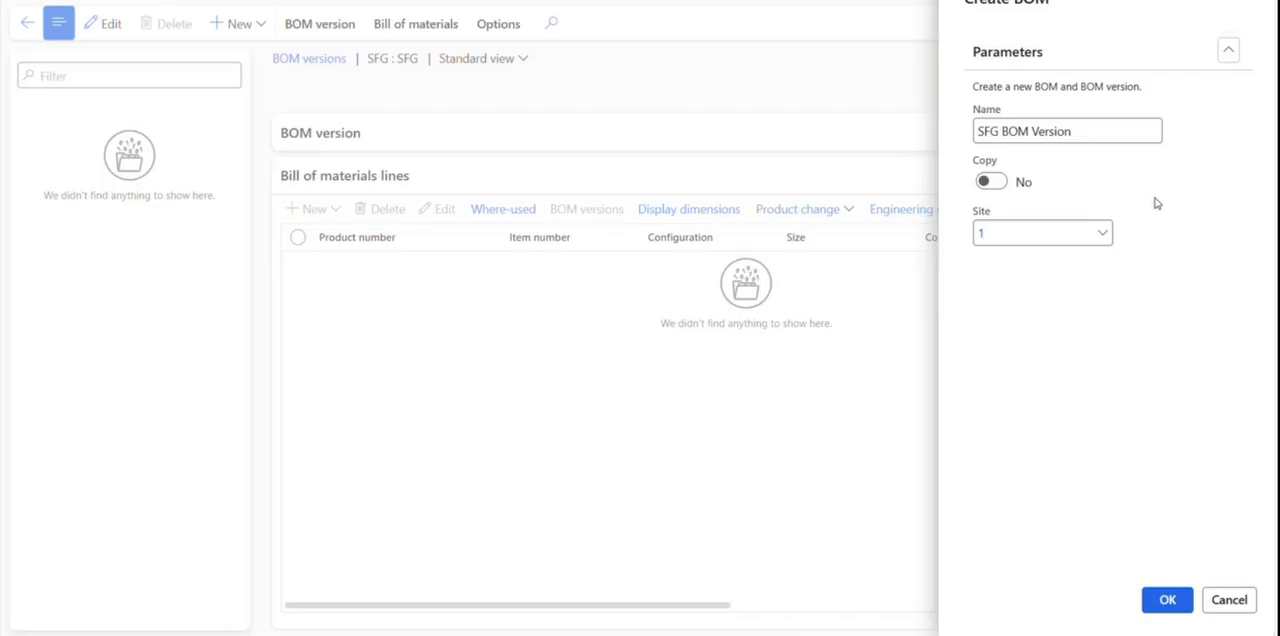
click(1169, 603)
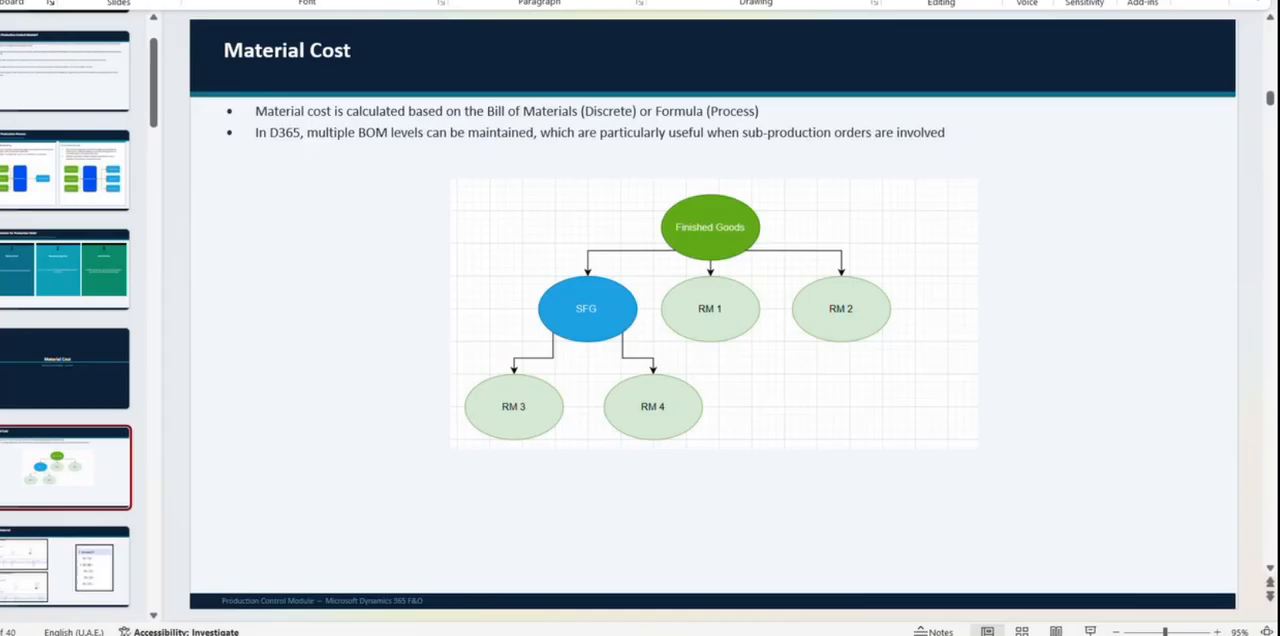
Add bill of materials lines for items RM3 and RM4 to the SFG BOM Version.
click(595, 313)
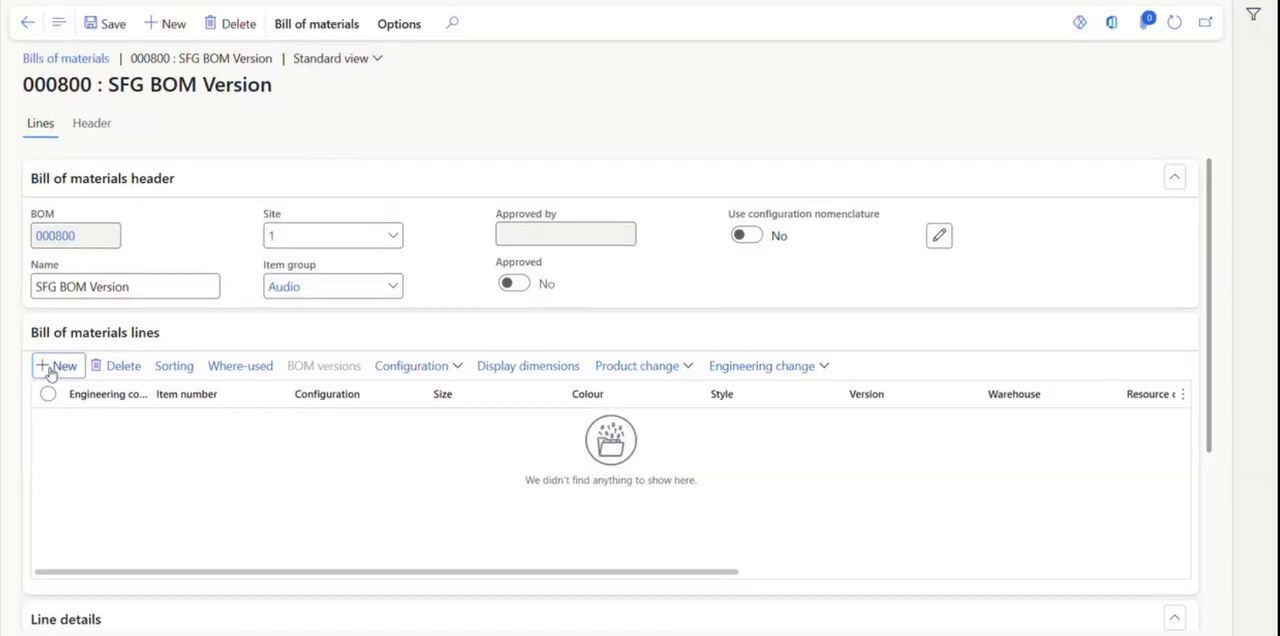
click(50, 369)
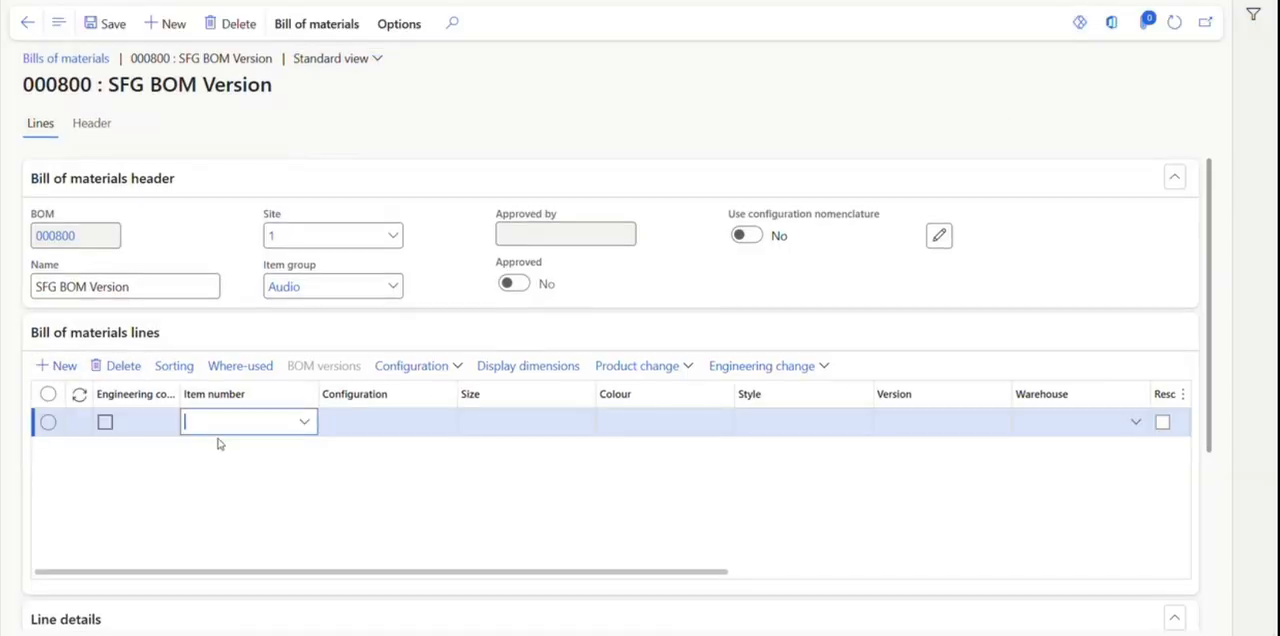
text(RM3)
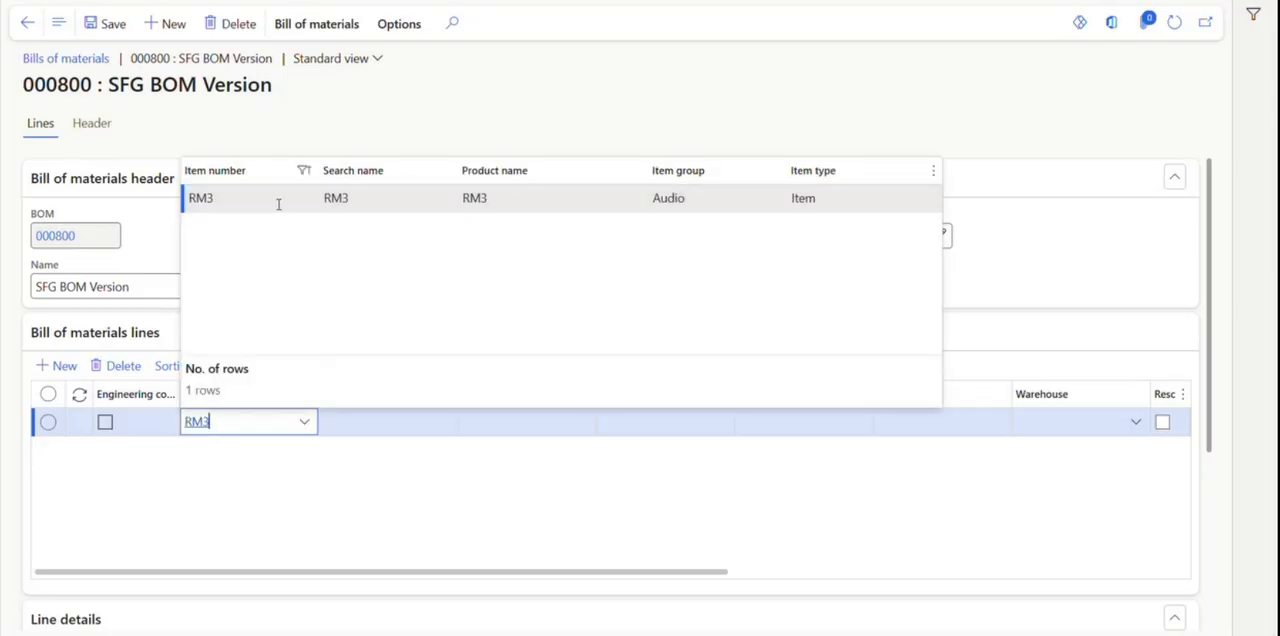
click(275, 197)
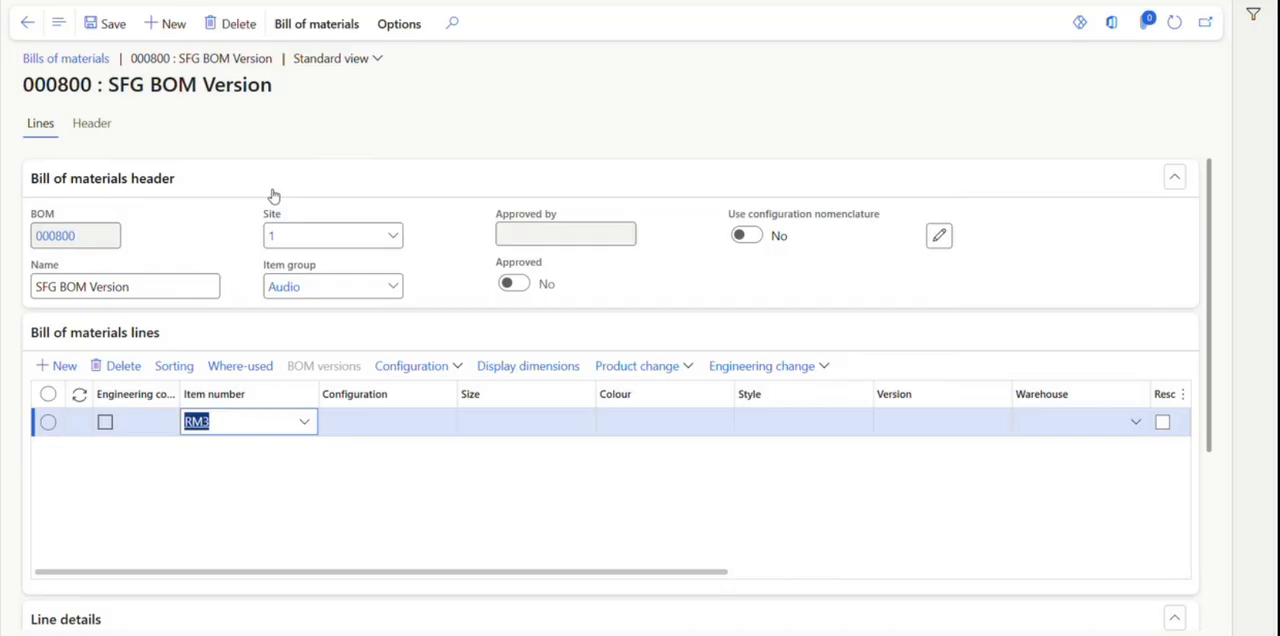
click(64, 368)
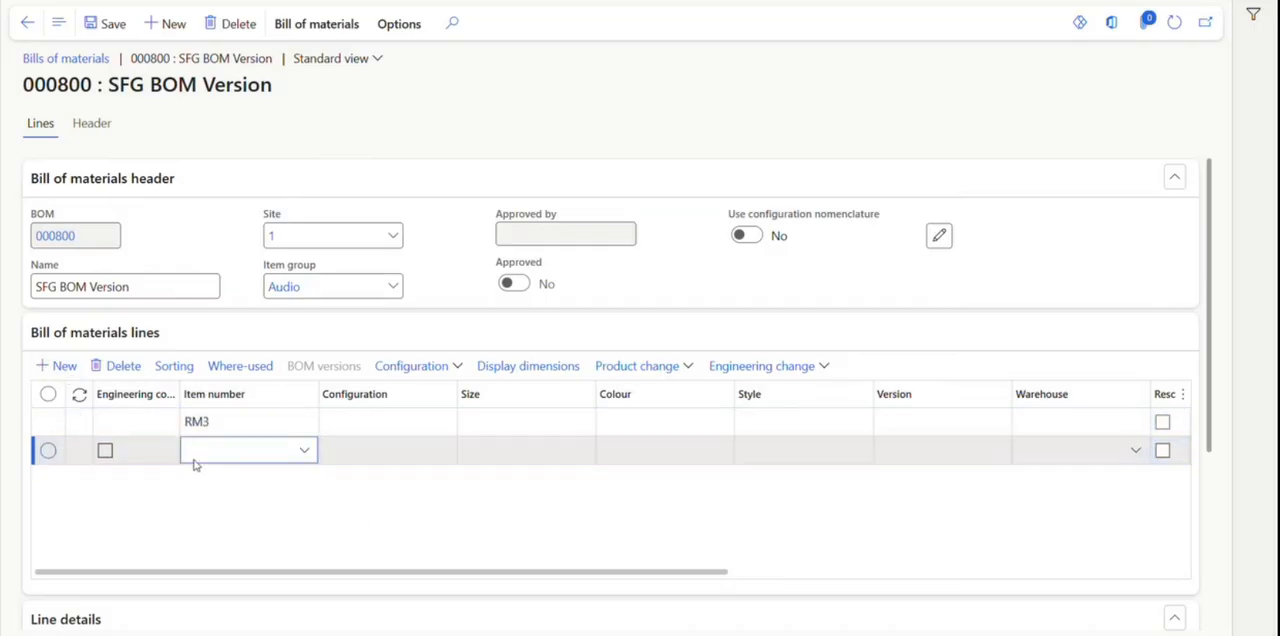
text(RM4)
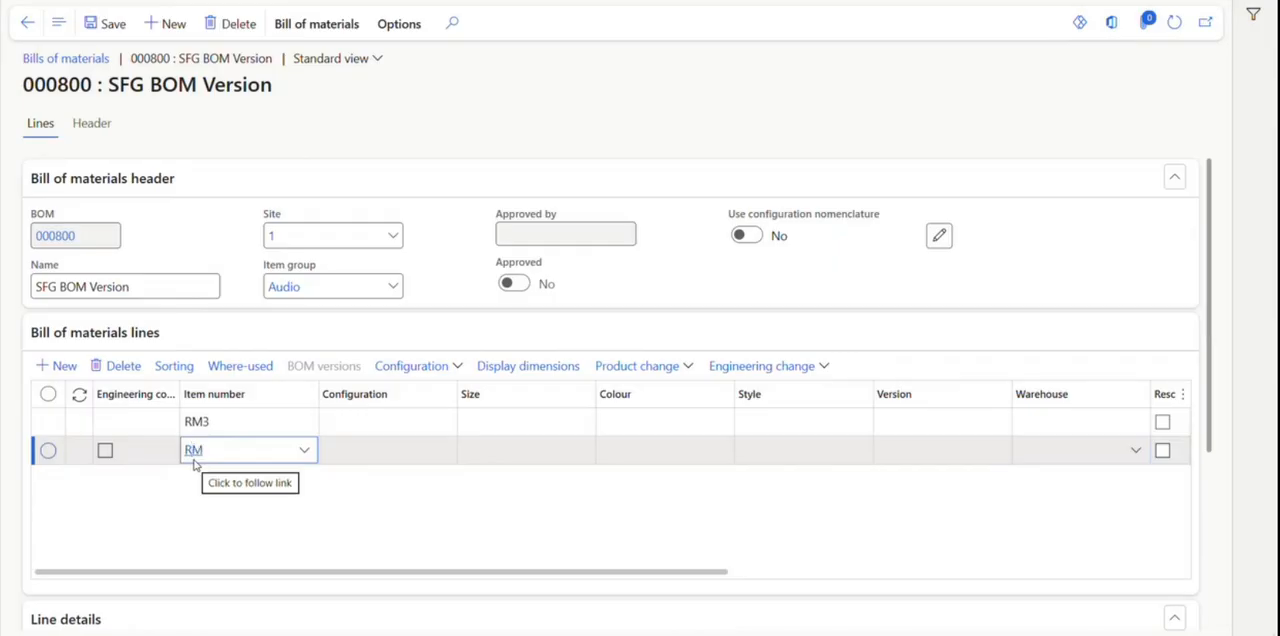
click(236, 534)
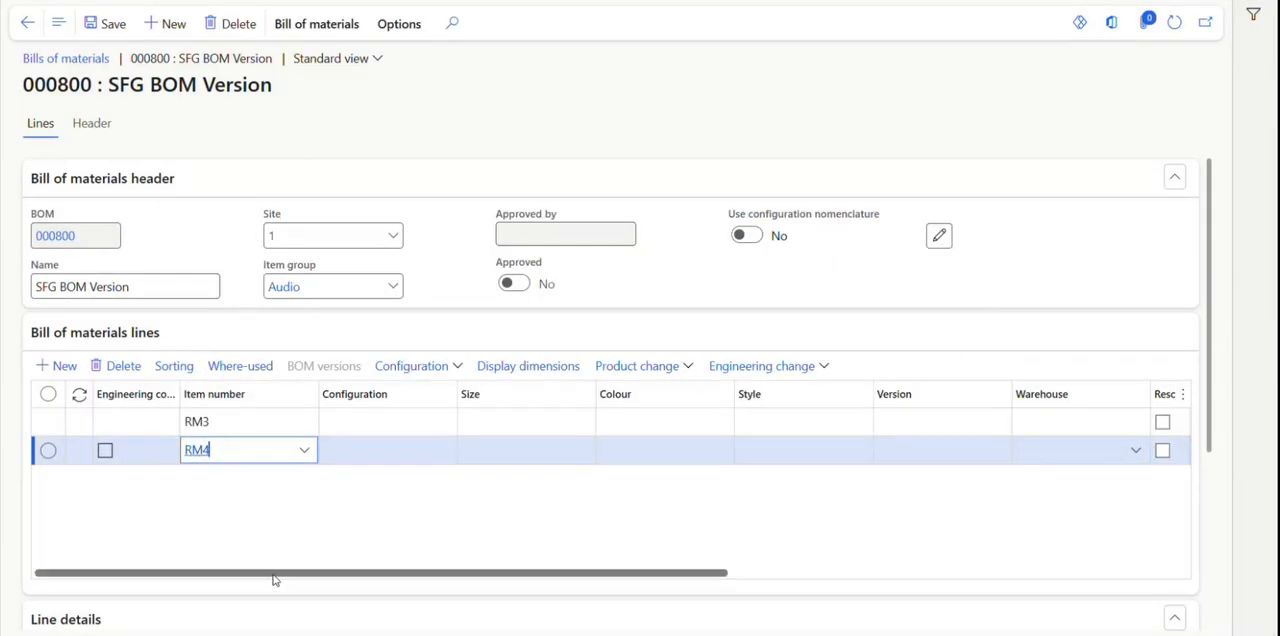
Check the warehouse choices for the RM3 line without picking one, and set its quantity to 2.
drag(274, 580, 566, 623)
click(635, 422)
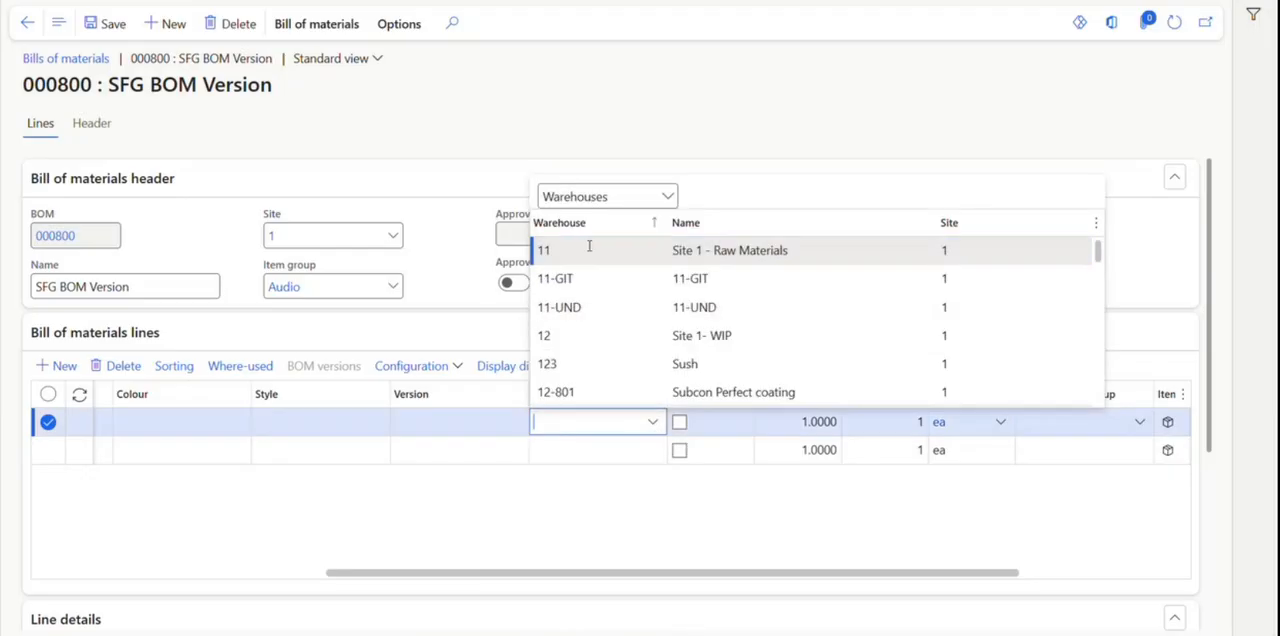
click(577, 521)
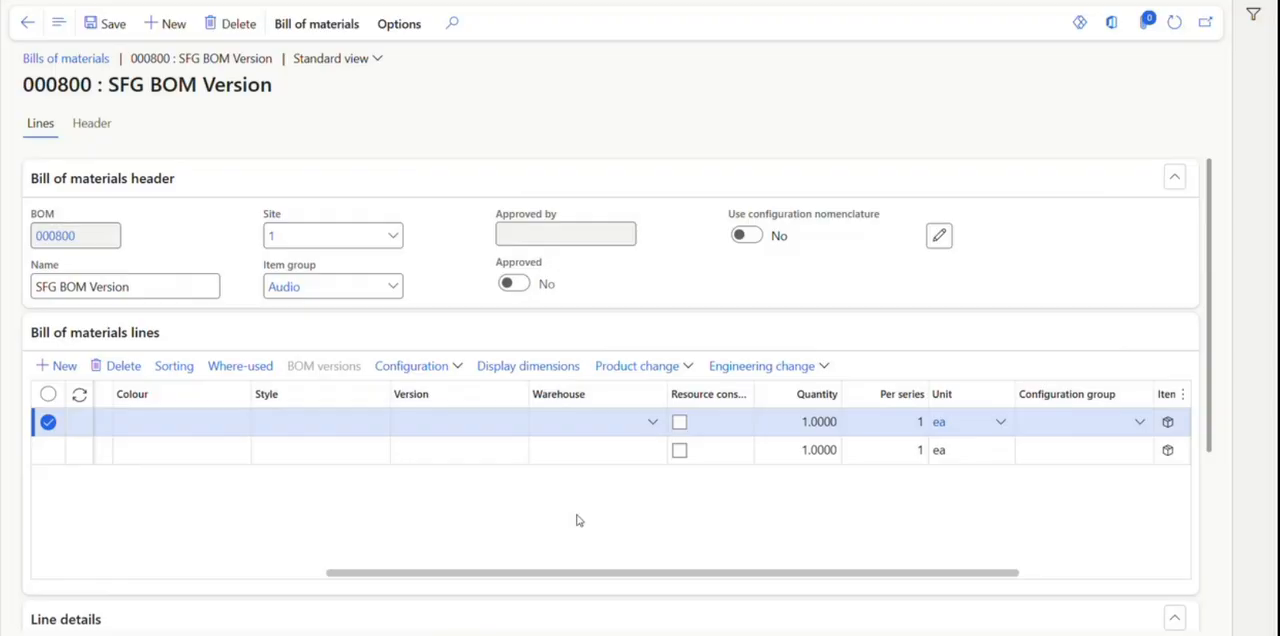
click(806, 424)
text(2)
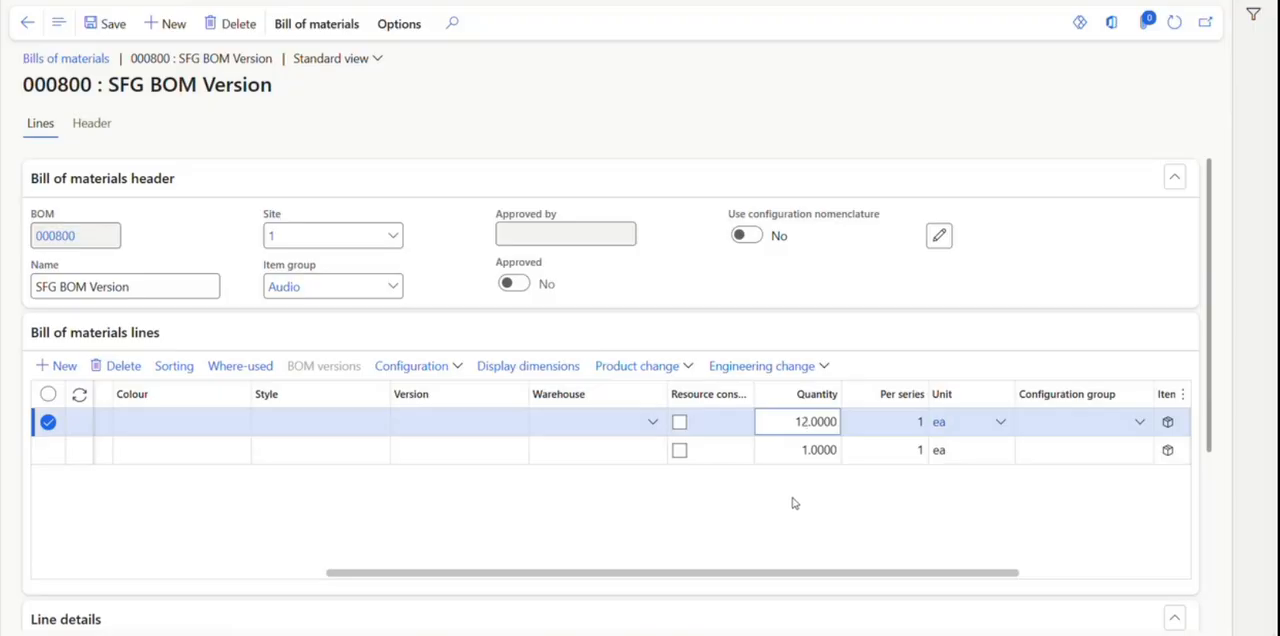
key(BackSpace)
Move the Quantity column directly after Item number and check the RM3 and RM4 lines.
drag(759, 387, 34, 340)
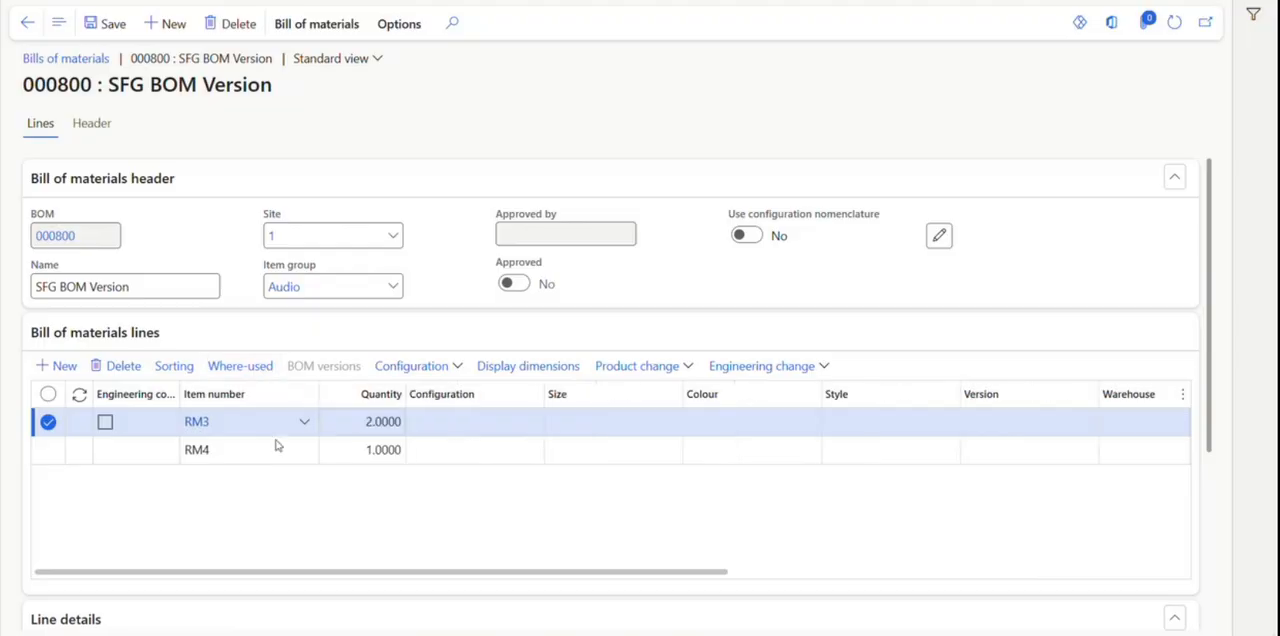
click(352, 450)
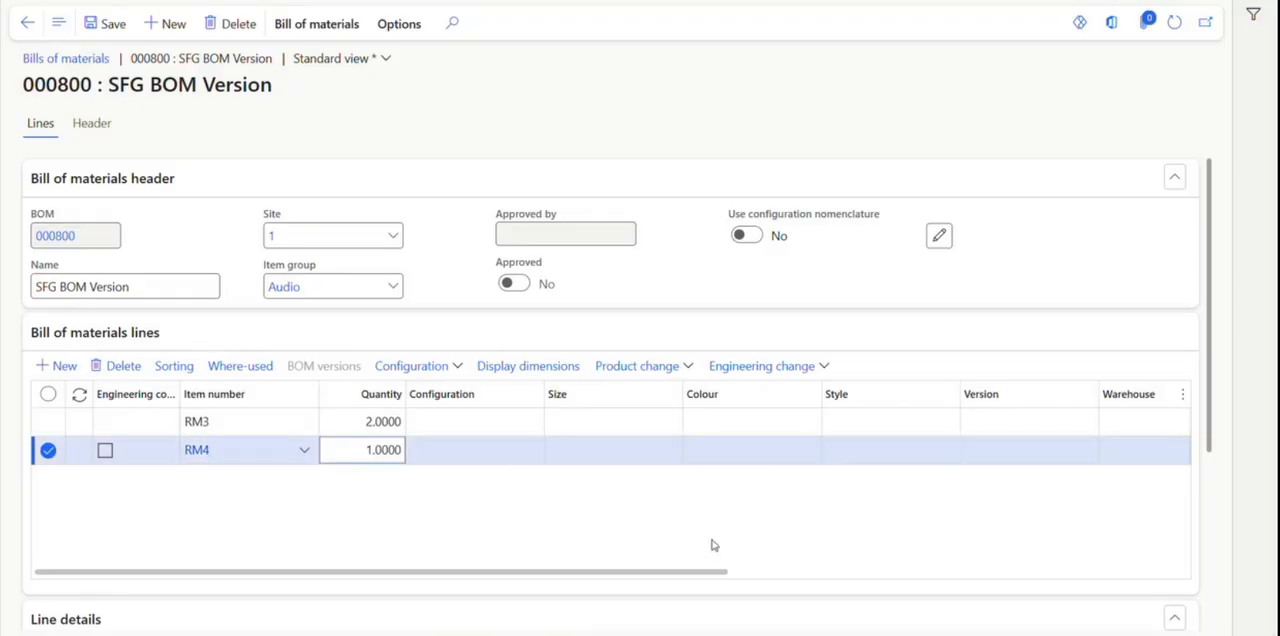
click(258, 427)
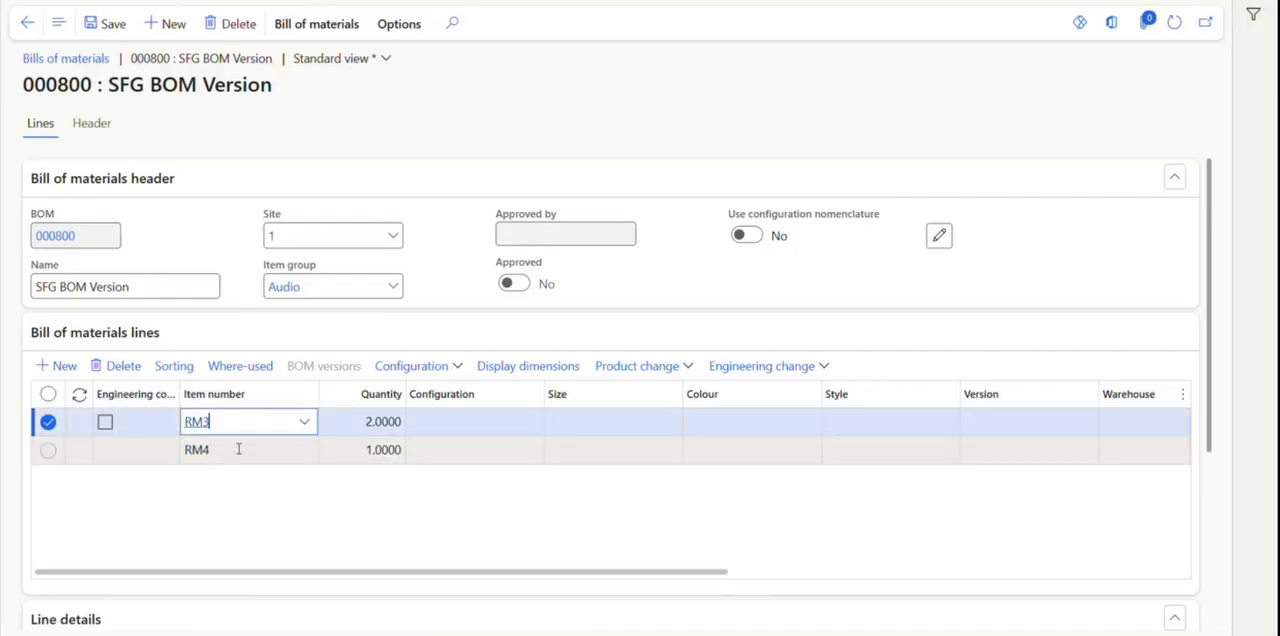
click(237, 449)
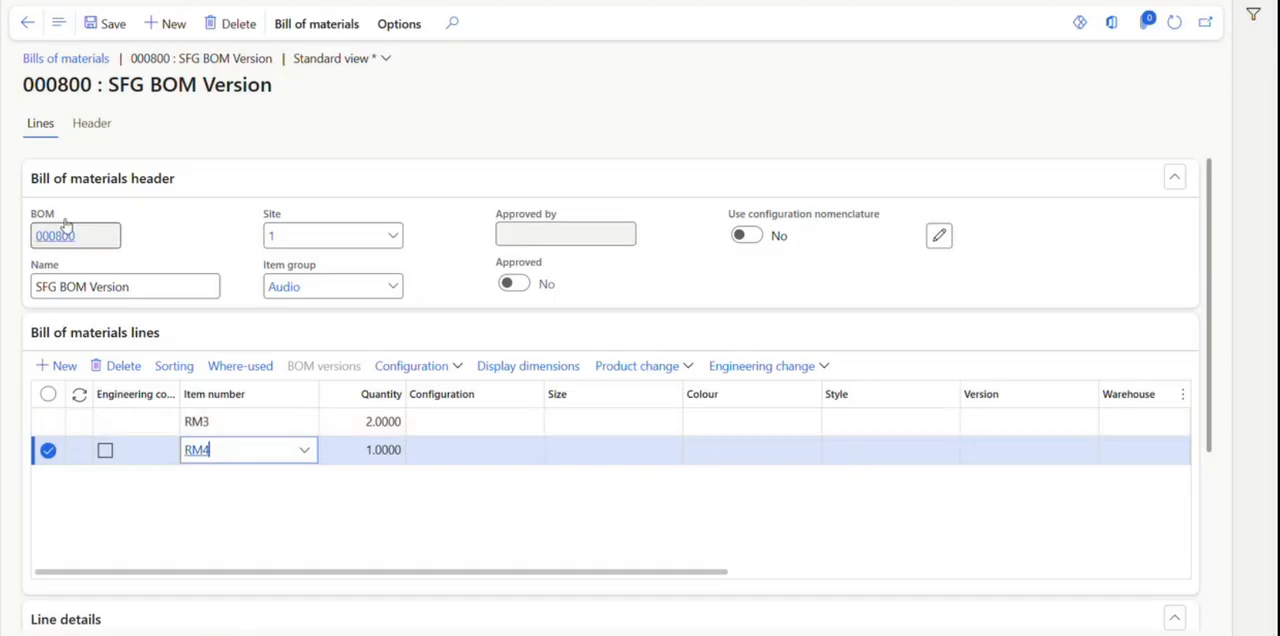
Review the BOM's header, then return to the BOM version record and examine its validity, status and material lines.
click(86, 130)
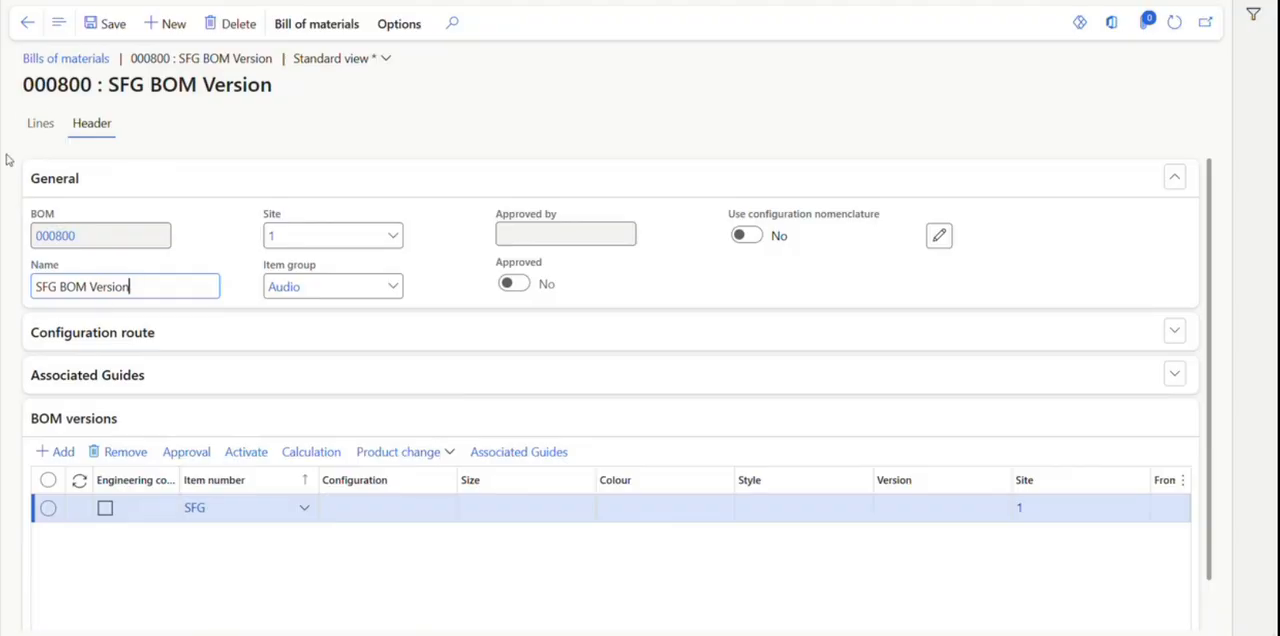
click(27, 22)
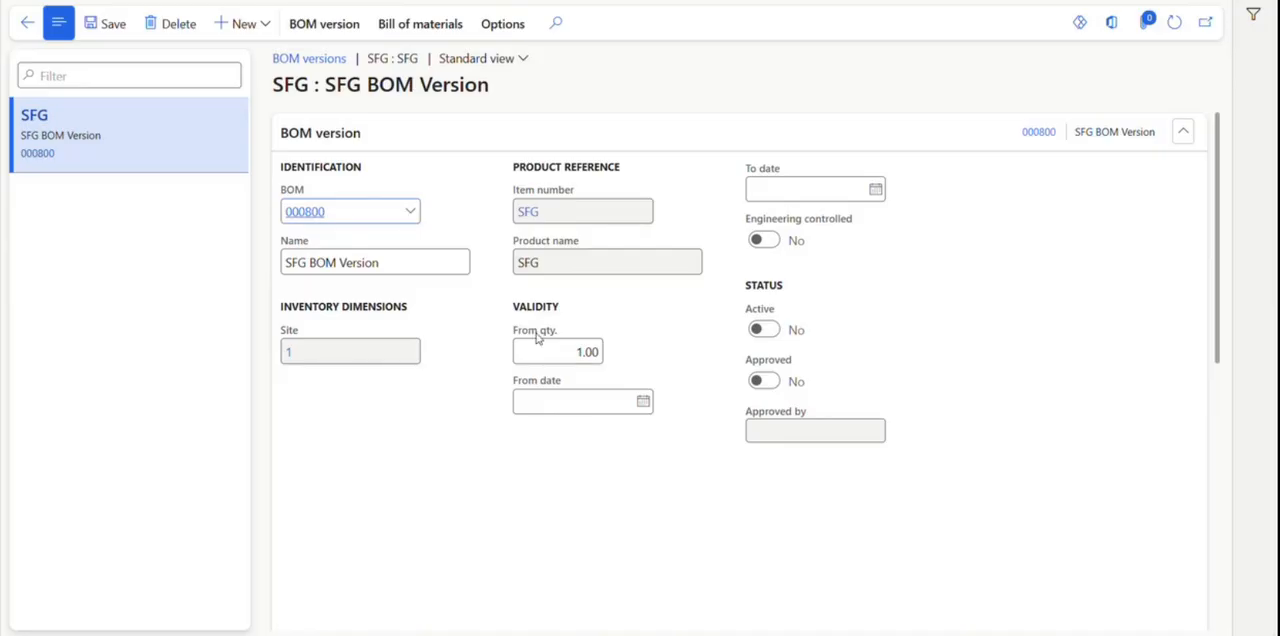
scroll(628, 382, down, 1)
scroll(628, 382, down, 5)
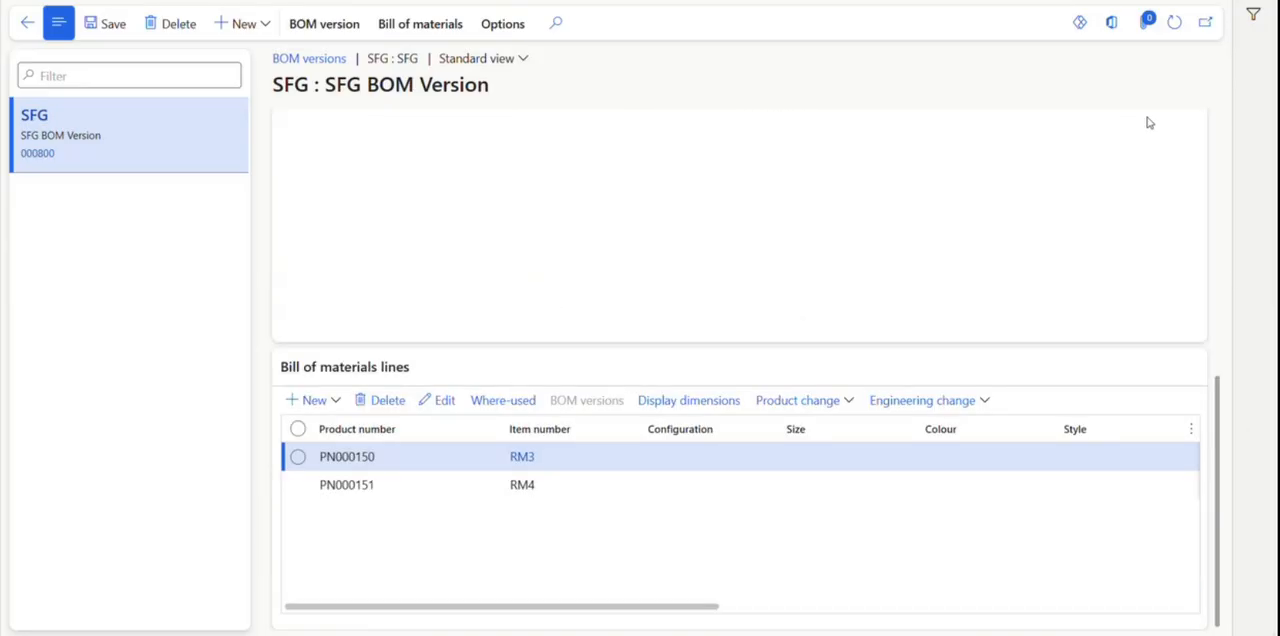
scroll(668, 556, up, 1)
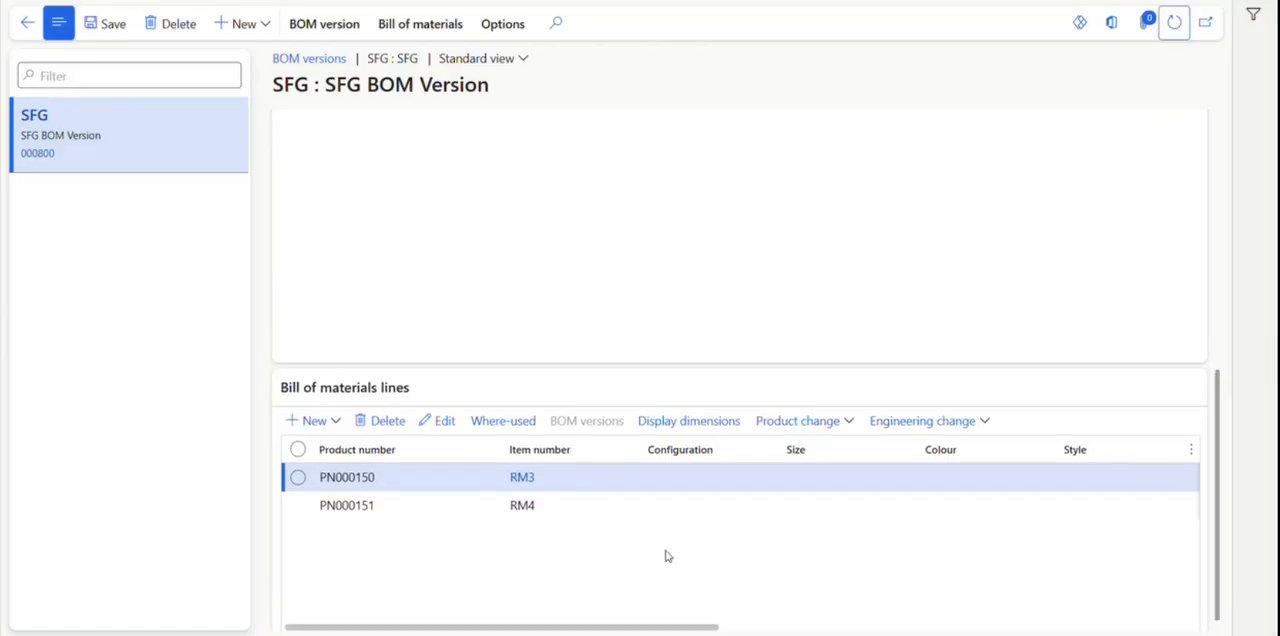
scroll(668, 556, up, 5)
scroll(669, 555, down, 4)
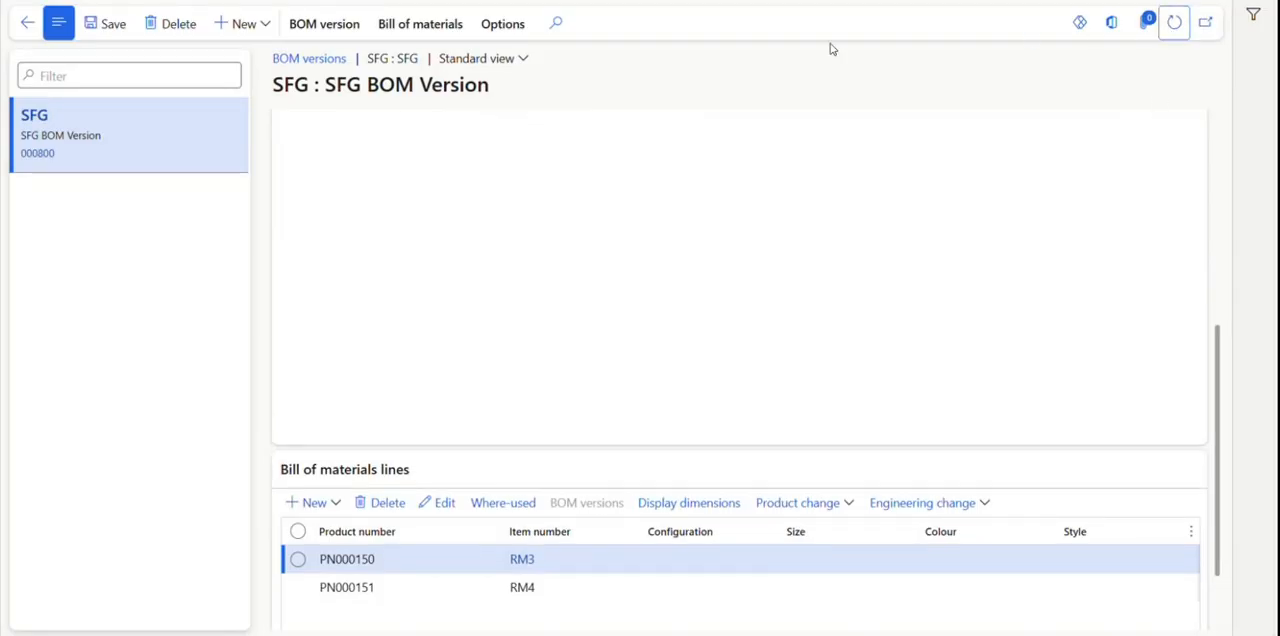
scroll(326, 303, up, 4)
Open the bill of materials behind the SFG BOM version and approve it with the default approver.
click(42, 156)
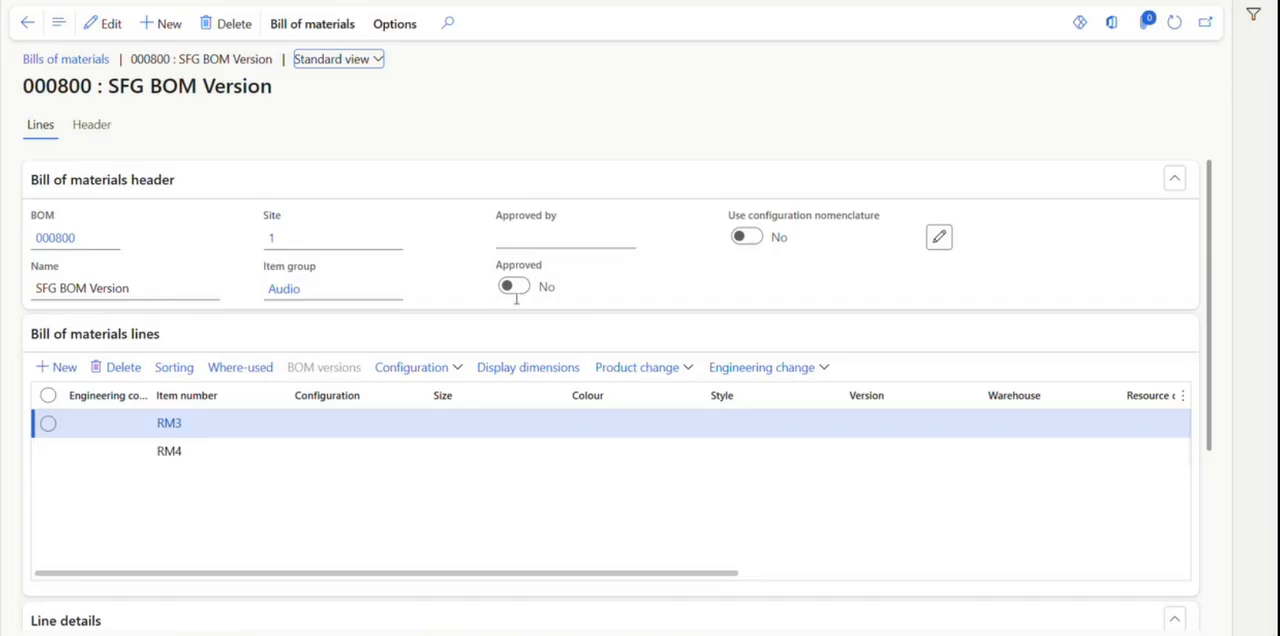
click(310, 25)
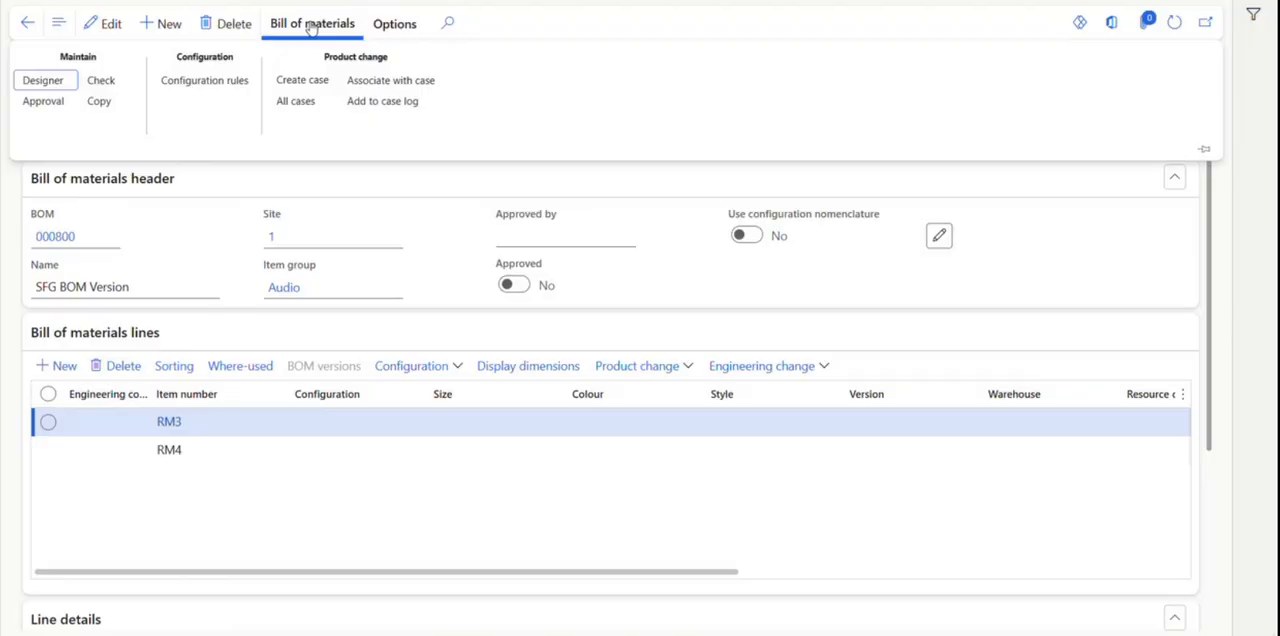
click(40, 105)
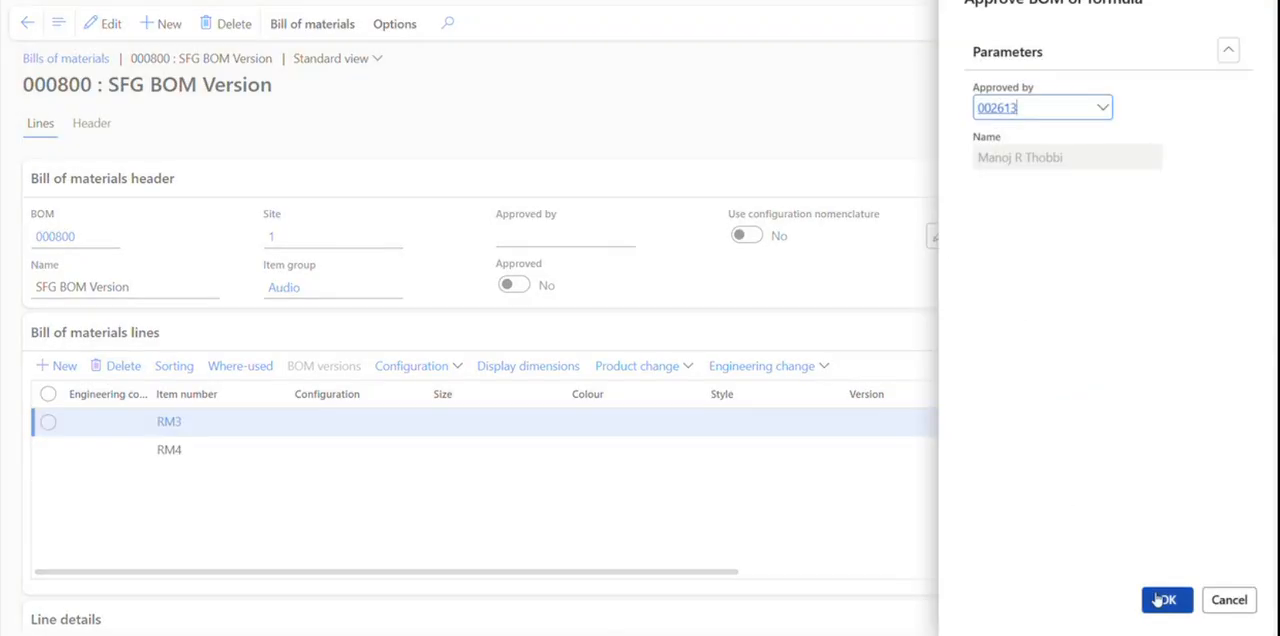
click(1167, 601)
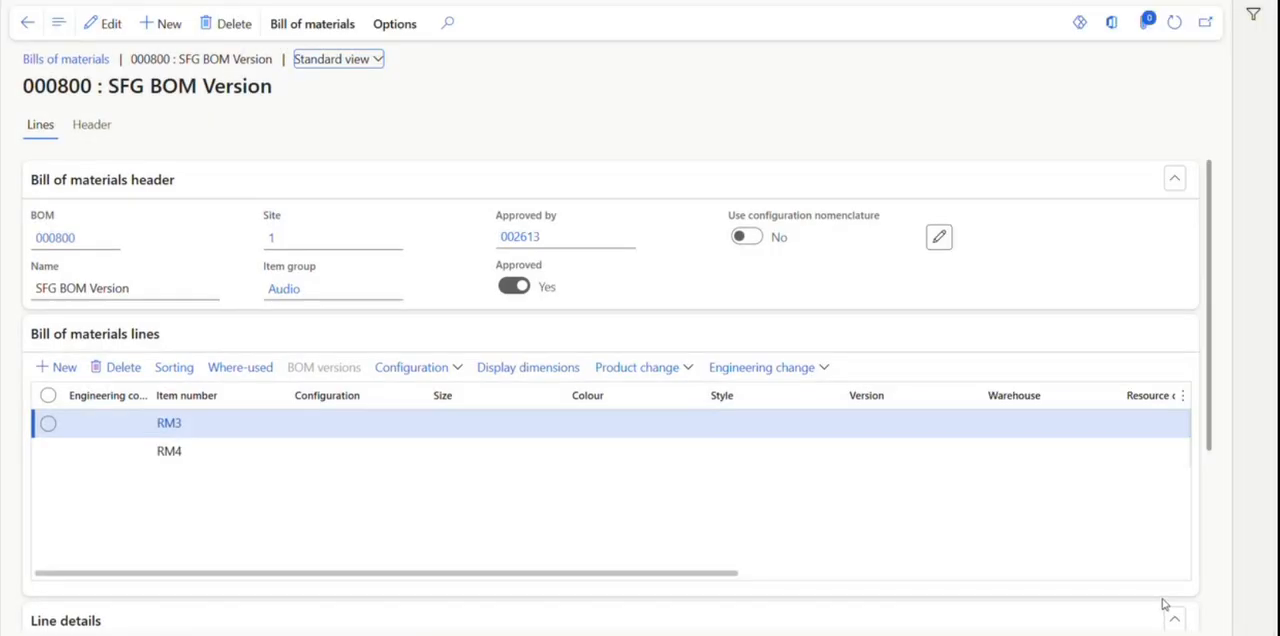
Return to the BOM version record and approve the SFG BOM version with the default approver.
click(25, 28)
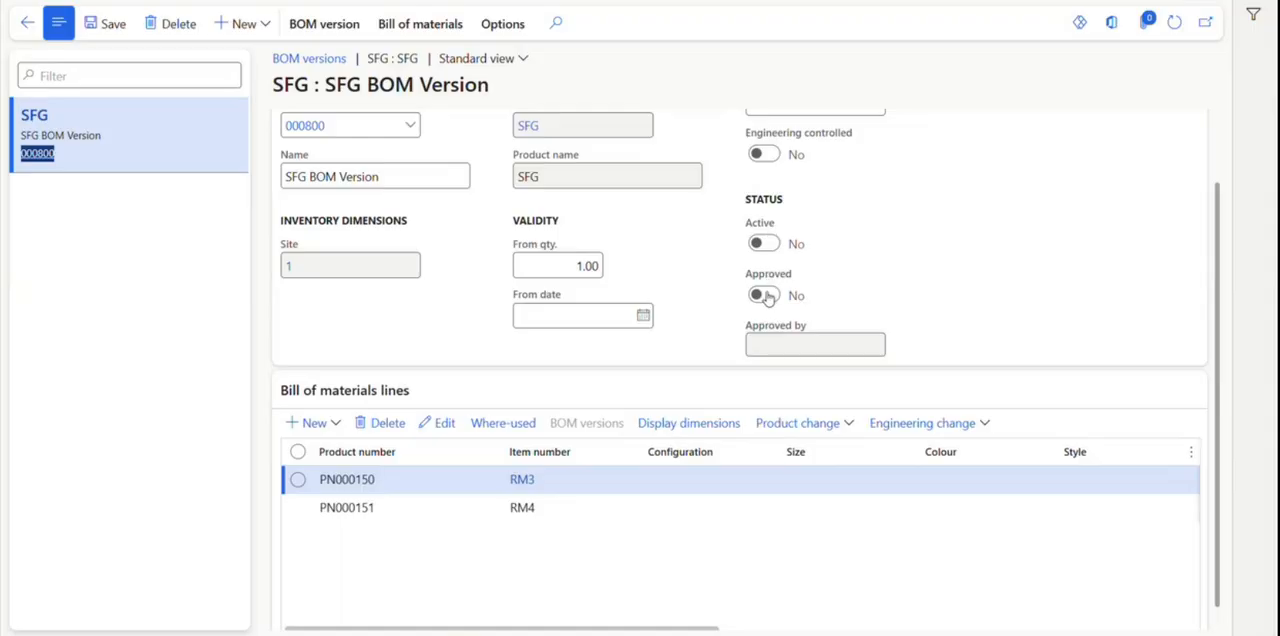
click(398, 26)
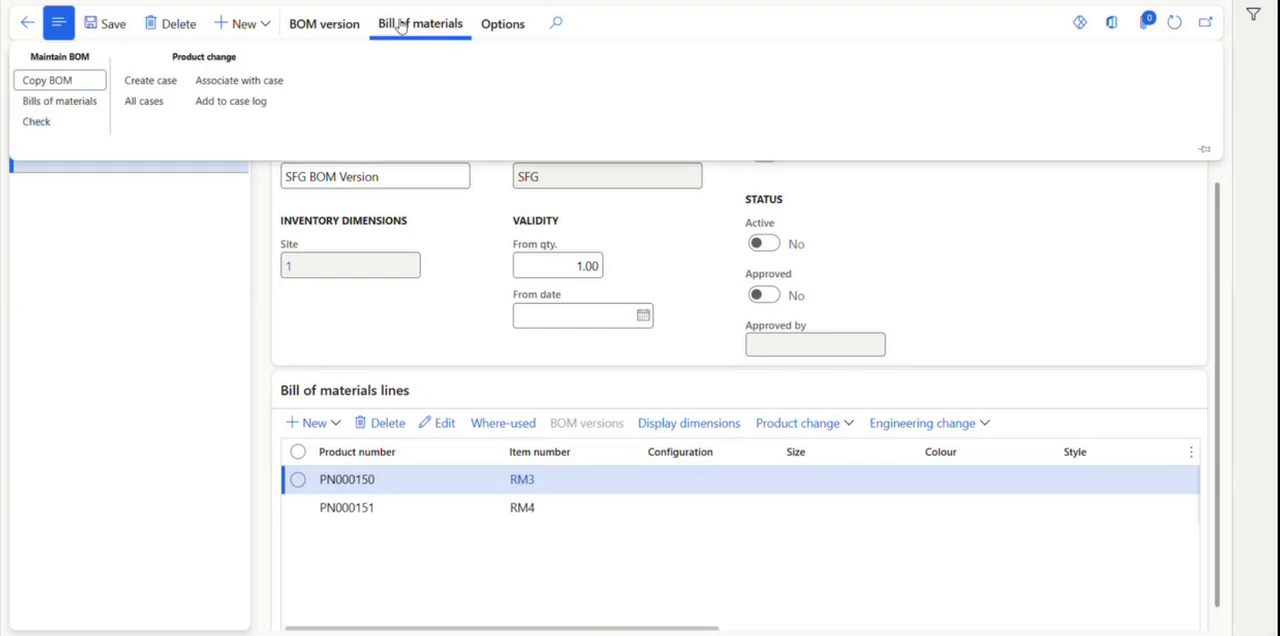
click(345, 30)
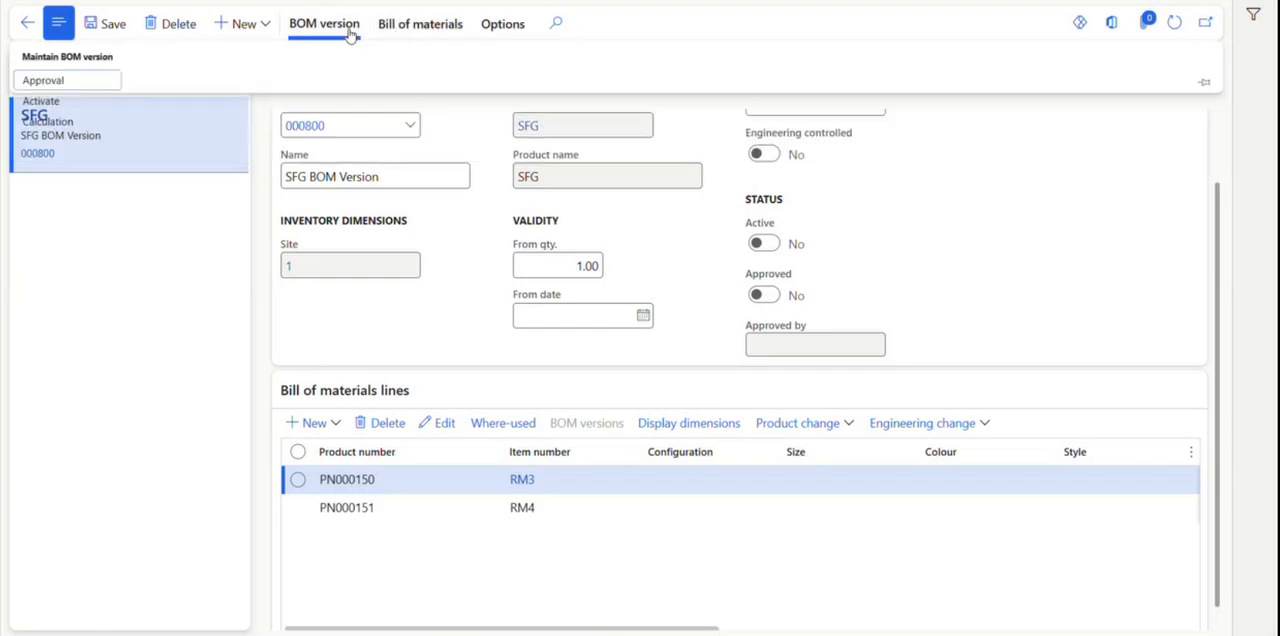
click(68, 89)
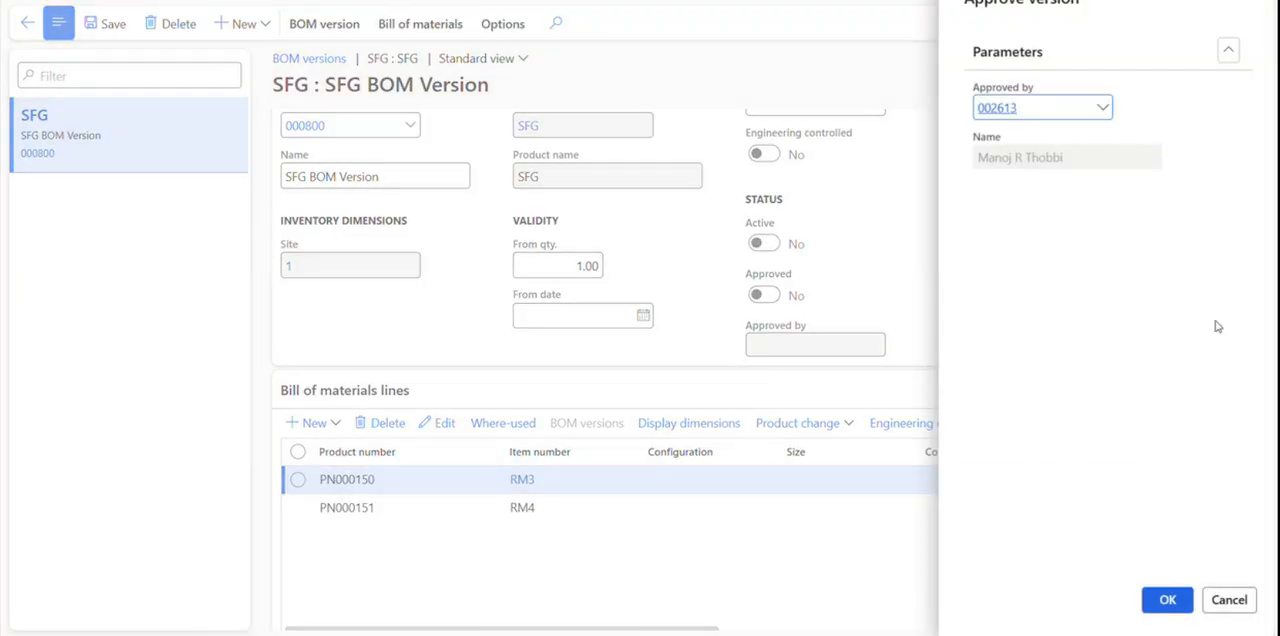
click(1168, 600)
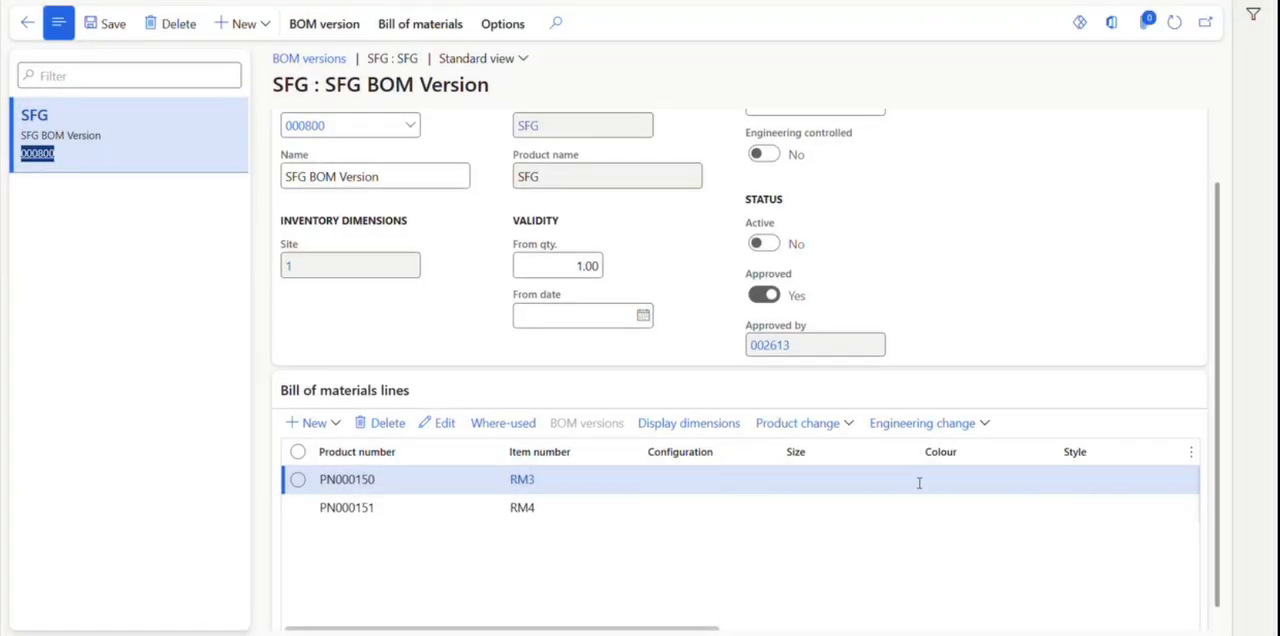
Activate the approved SFG BOM version and check its status.
click(420, 24)
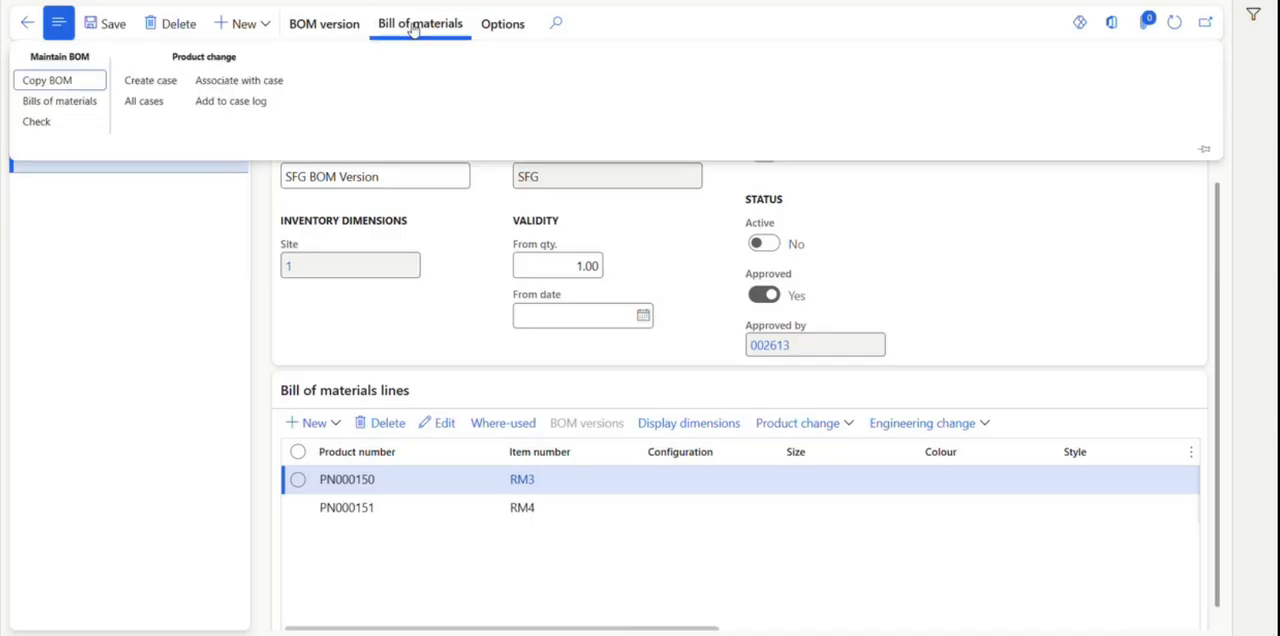
click(324, 23)
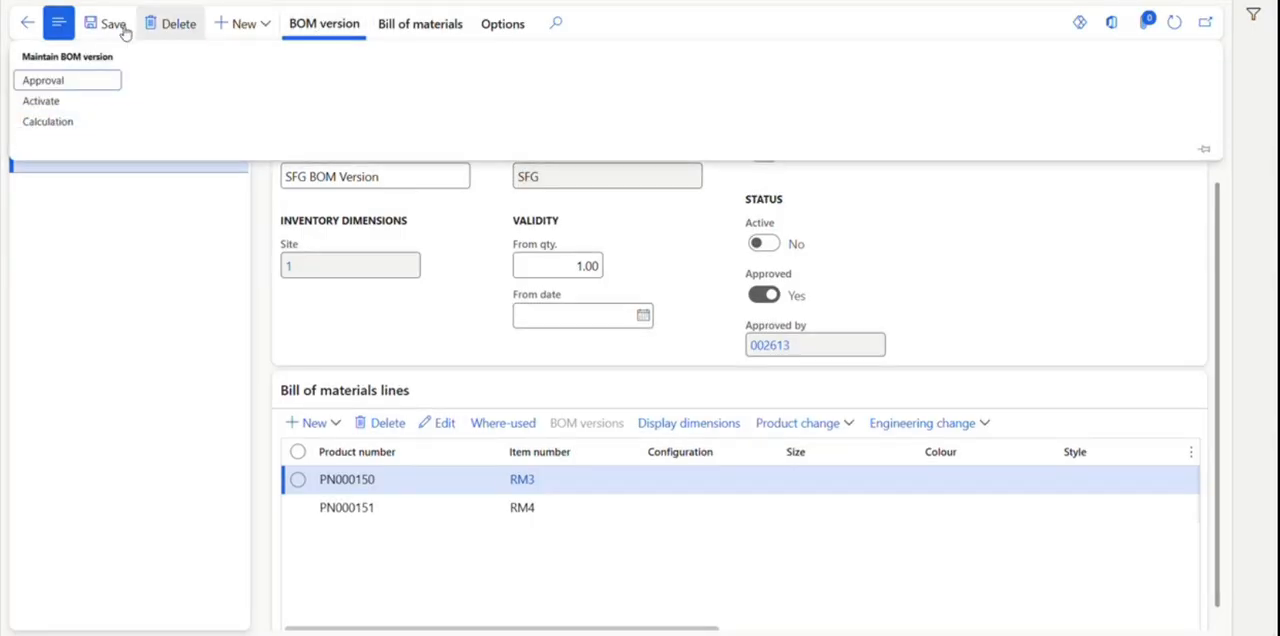
click(48, 102)
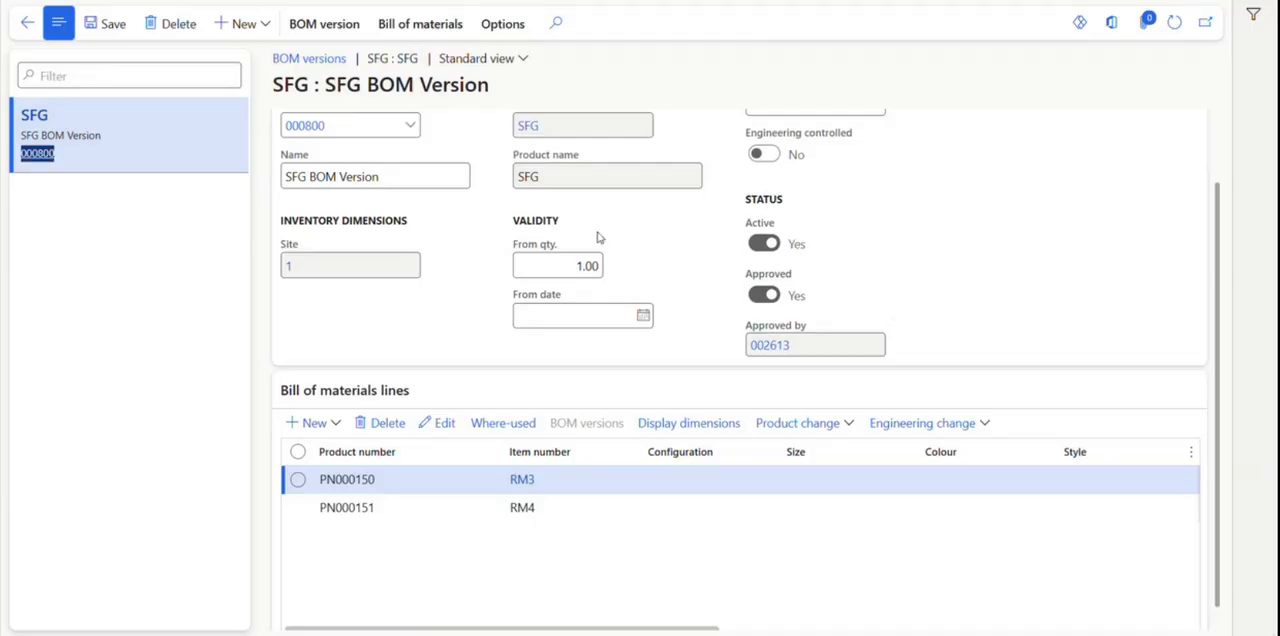
scroll(745, 332, up, 1)
scroll(745, 332, up, 1)
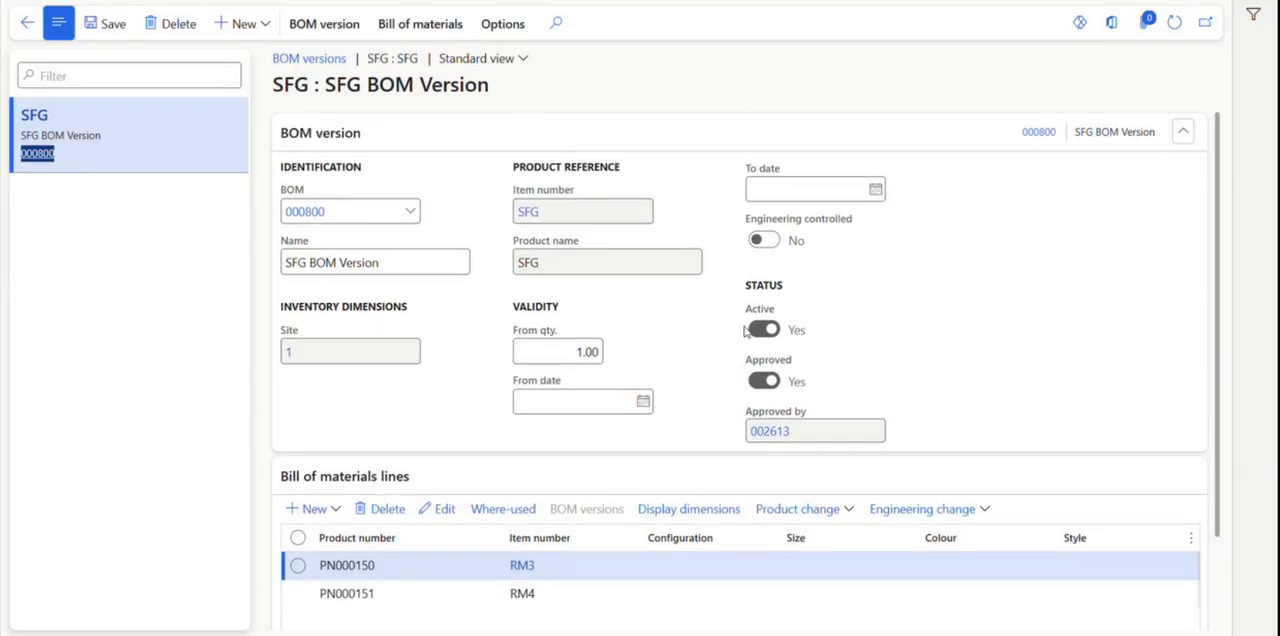
Return to the SFG released product, refresh it and look up its active BOM version.
click(27, 28)
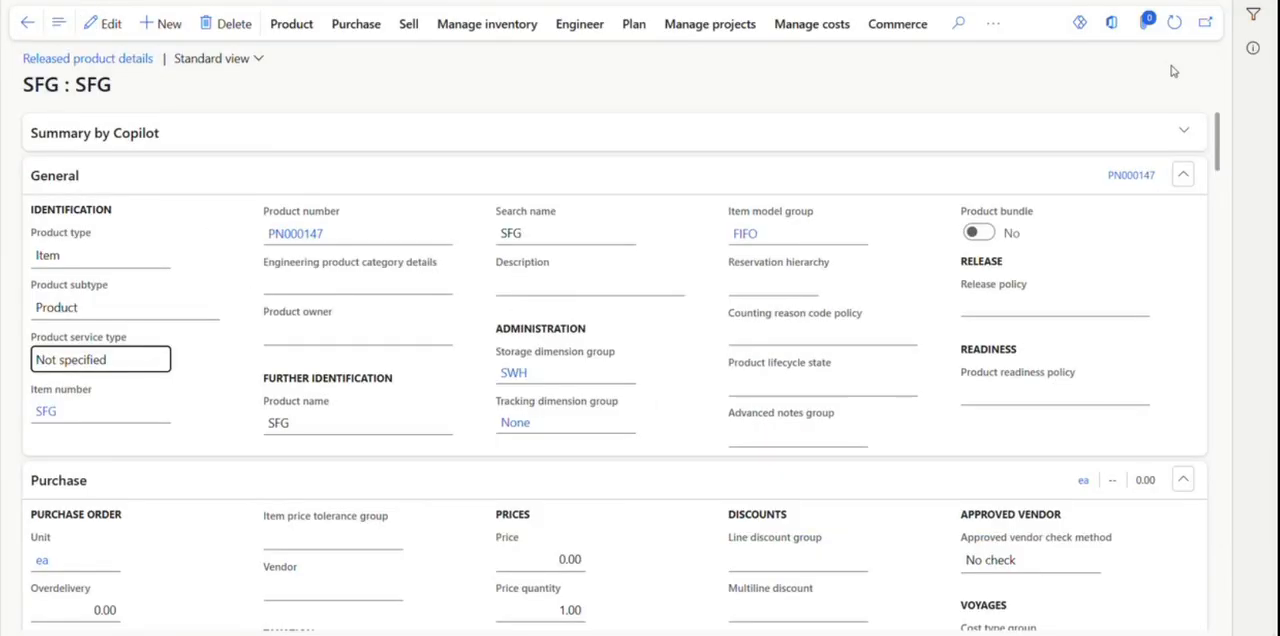
click(1174, 22)
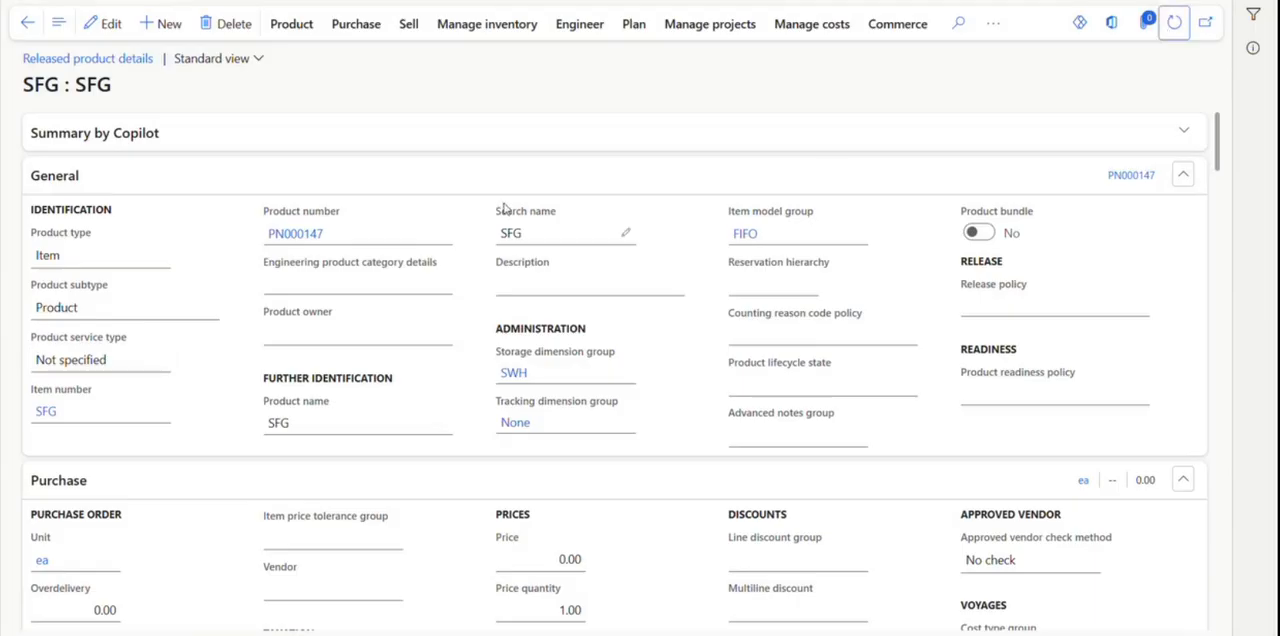
click(589, 25)
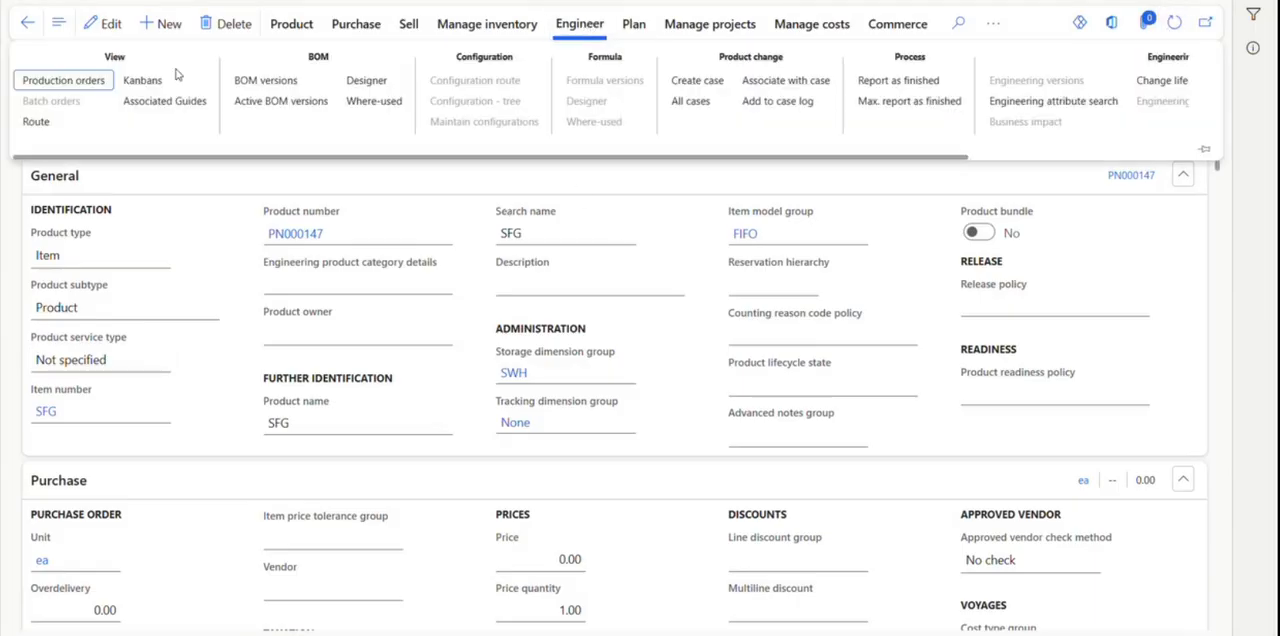
click(263, 104)
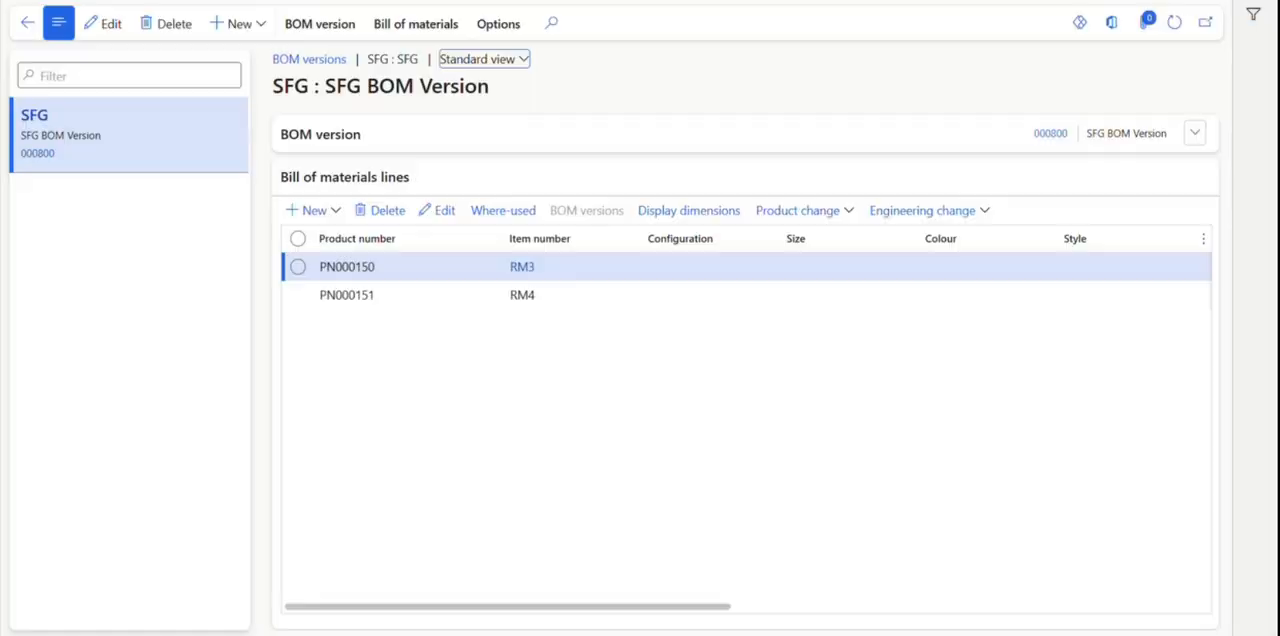
Return to the released products list, filter the item number to exactly FG and open the FG product.
click(27, 27)
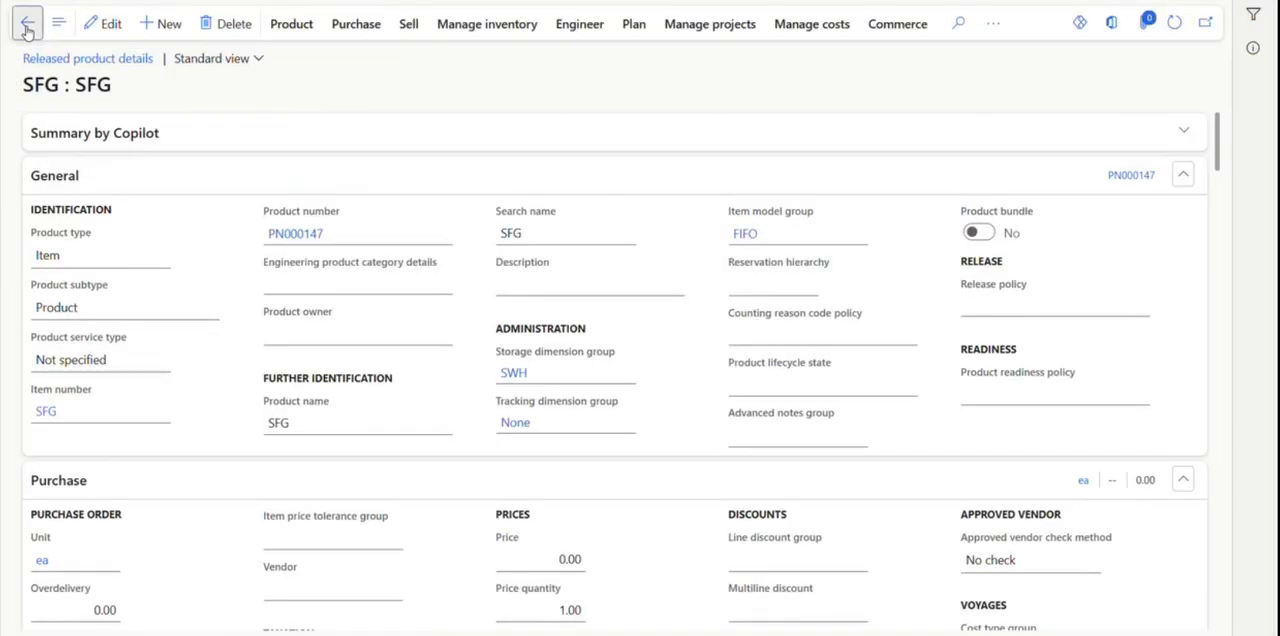
click(27, 28)
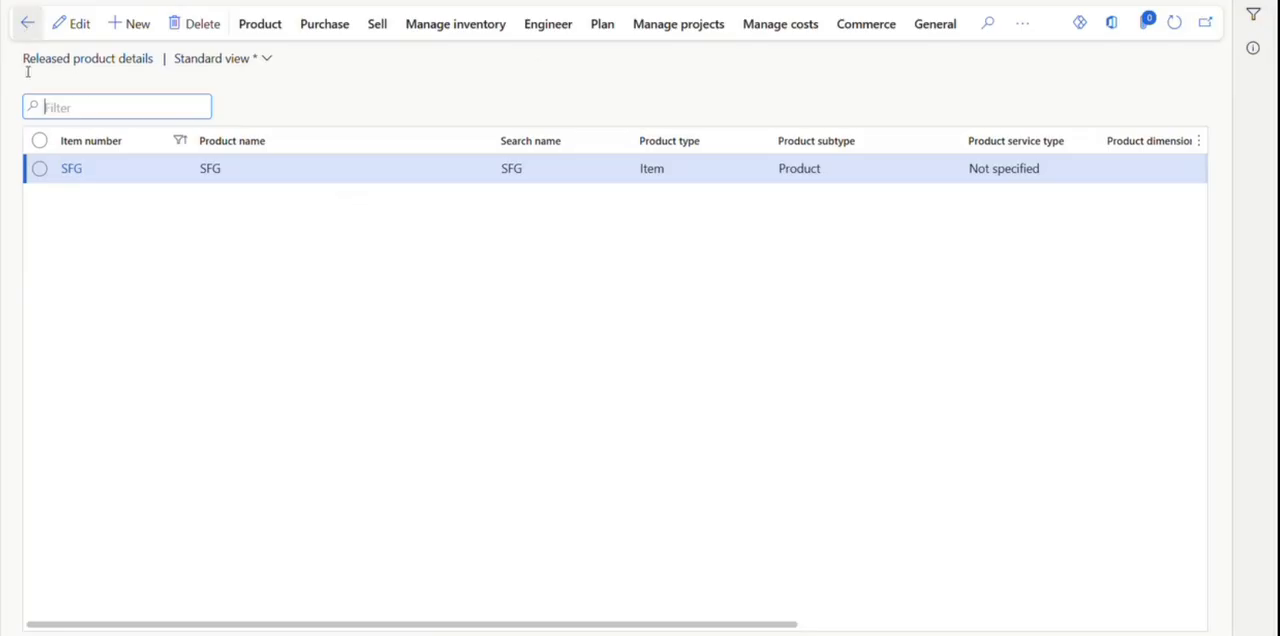
click(137, 146)
text(FG)
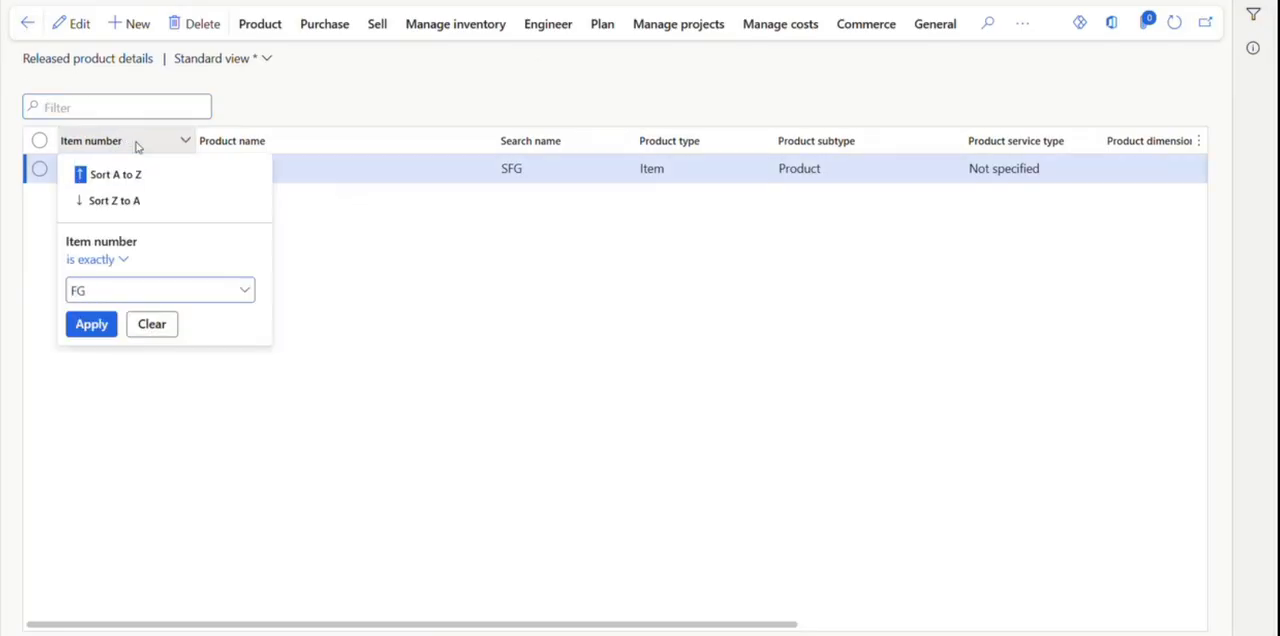
key(Return)
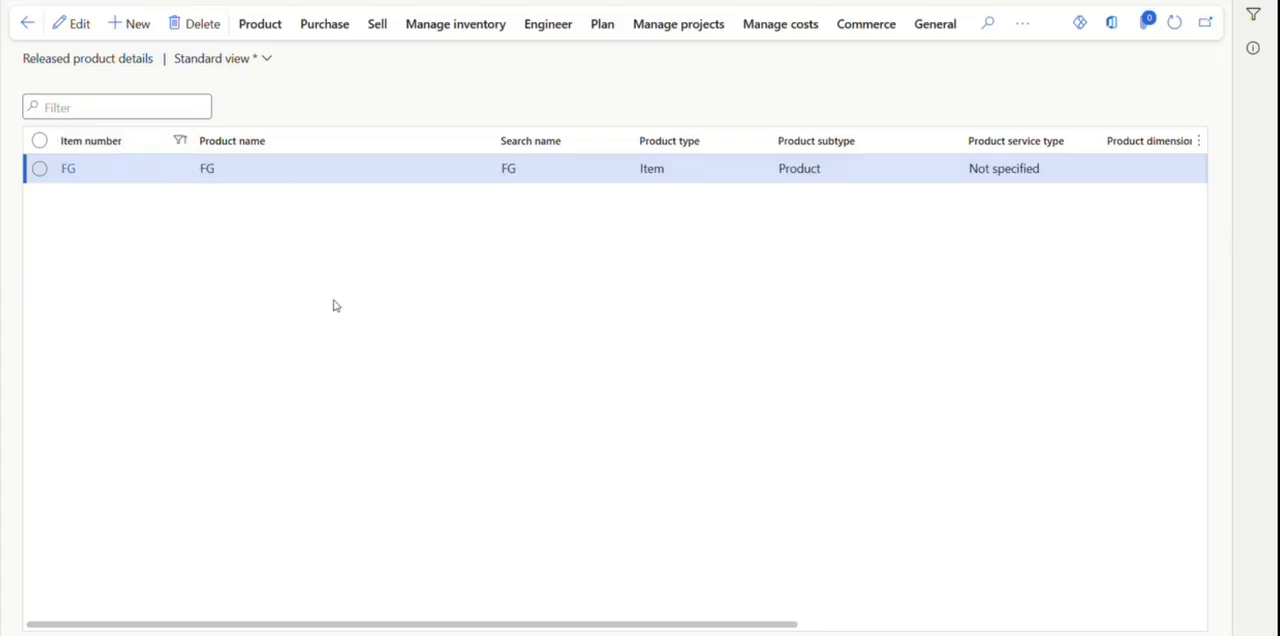
click(67, 170)
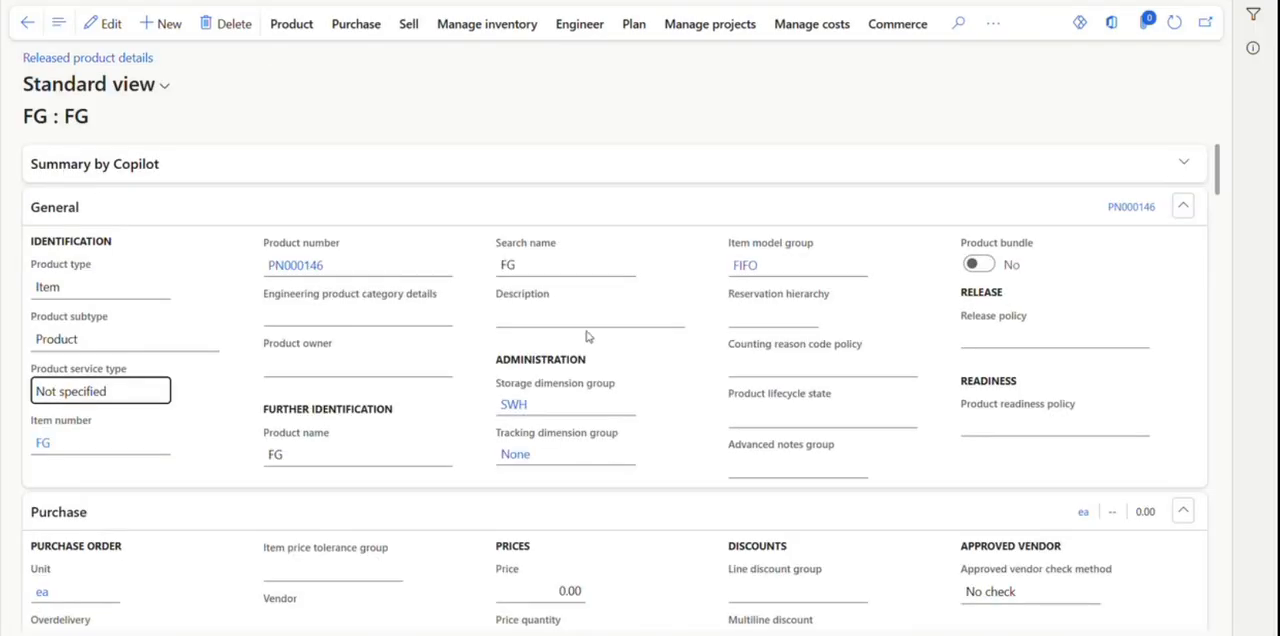
Review the FG product's engineering details and production type, and check the order type in its default order settings.
scroll(590, 344, down, 5)
scroll(601, 362, down, 15)
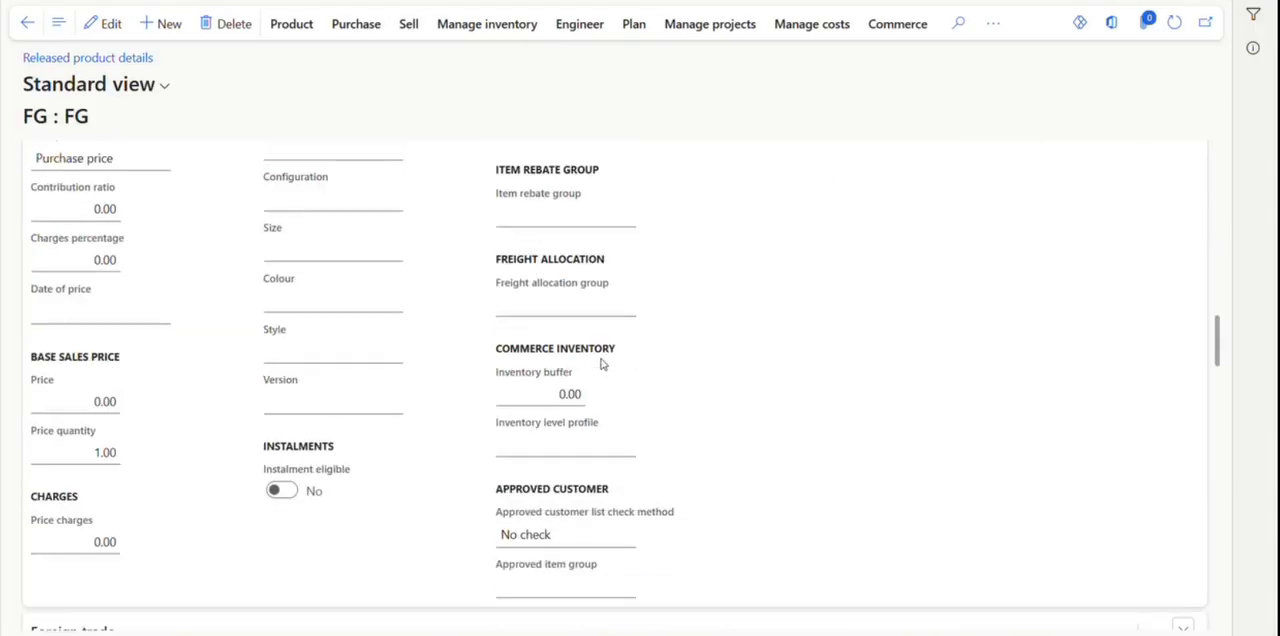
scroll(601, 362, down, 8)
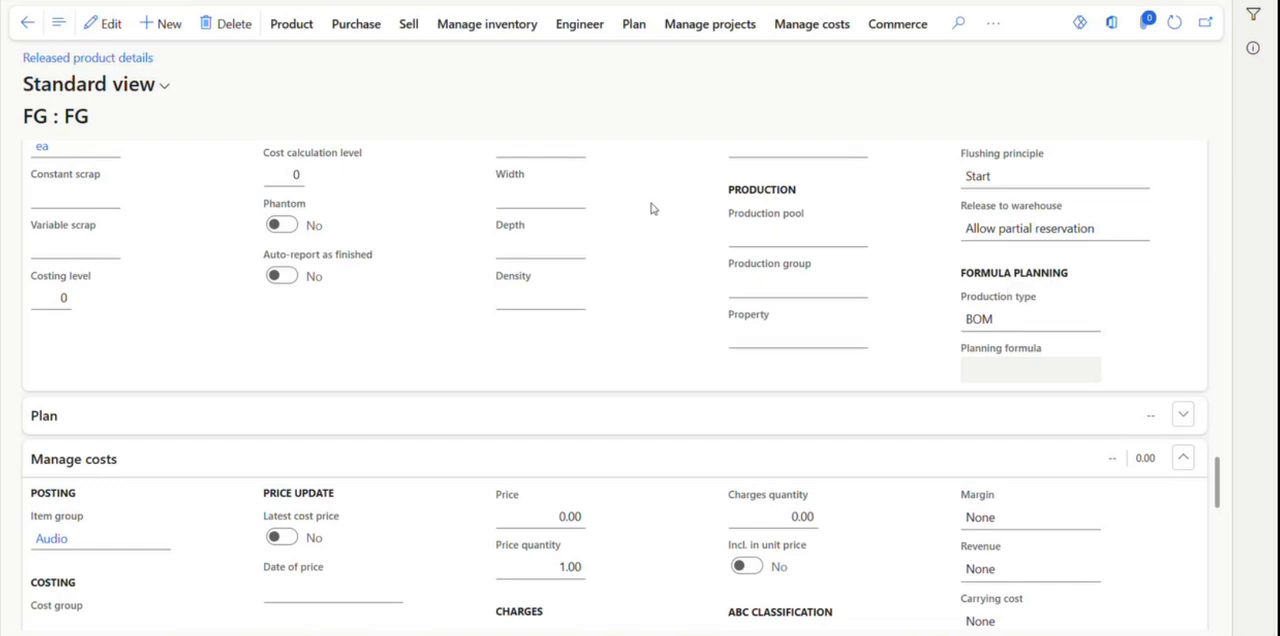
click(588, 28)
click(488, 23)
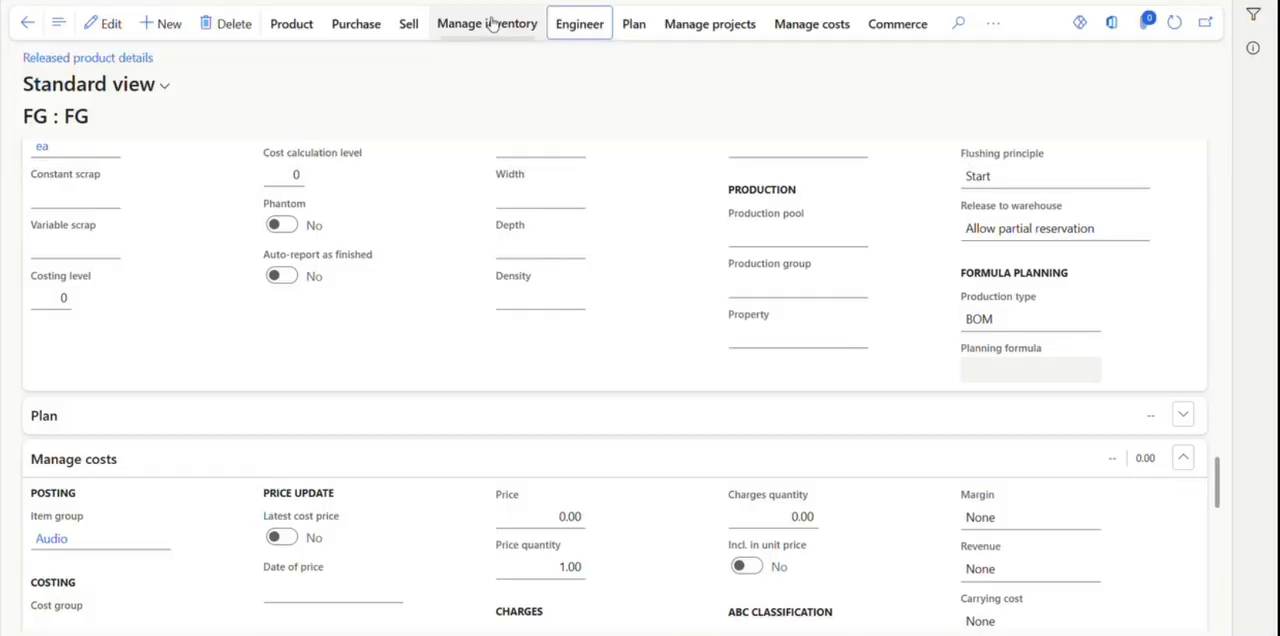
click(276, 82)
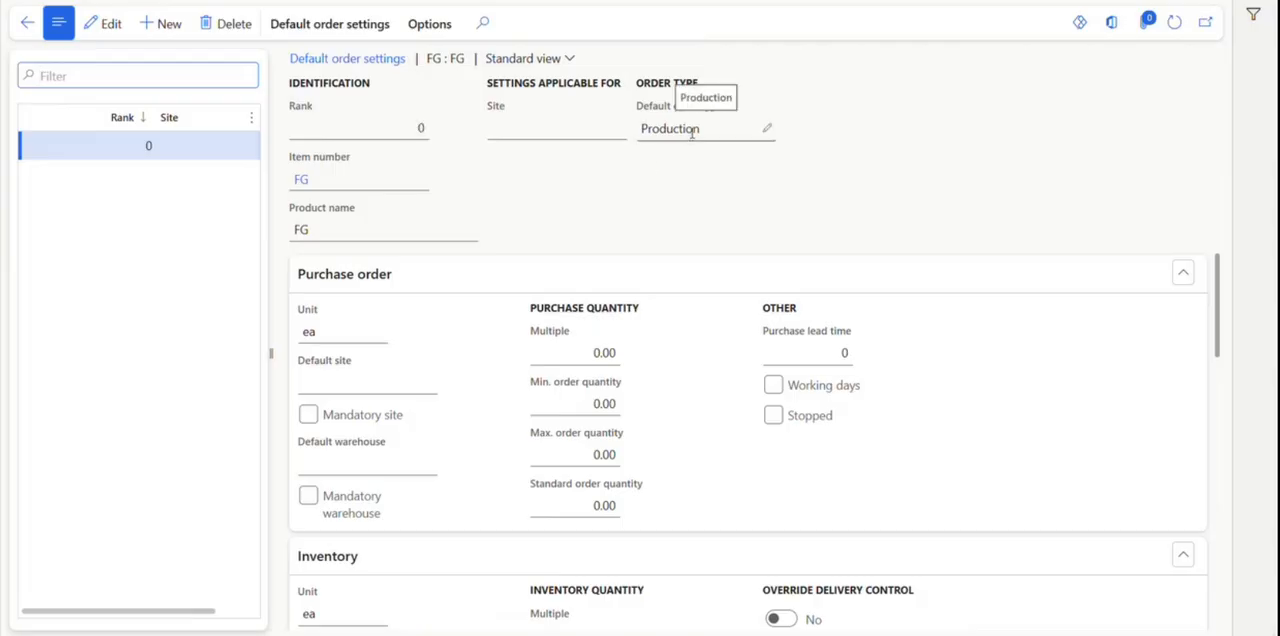
click(29, 25)
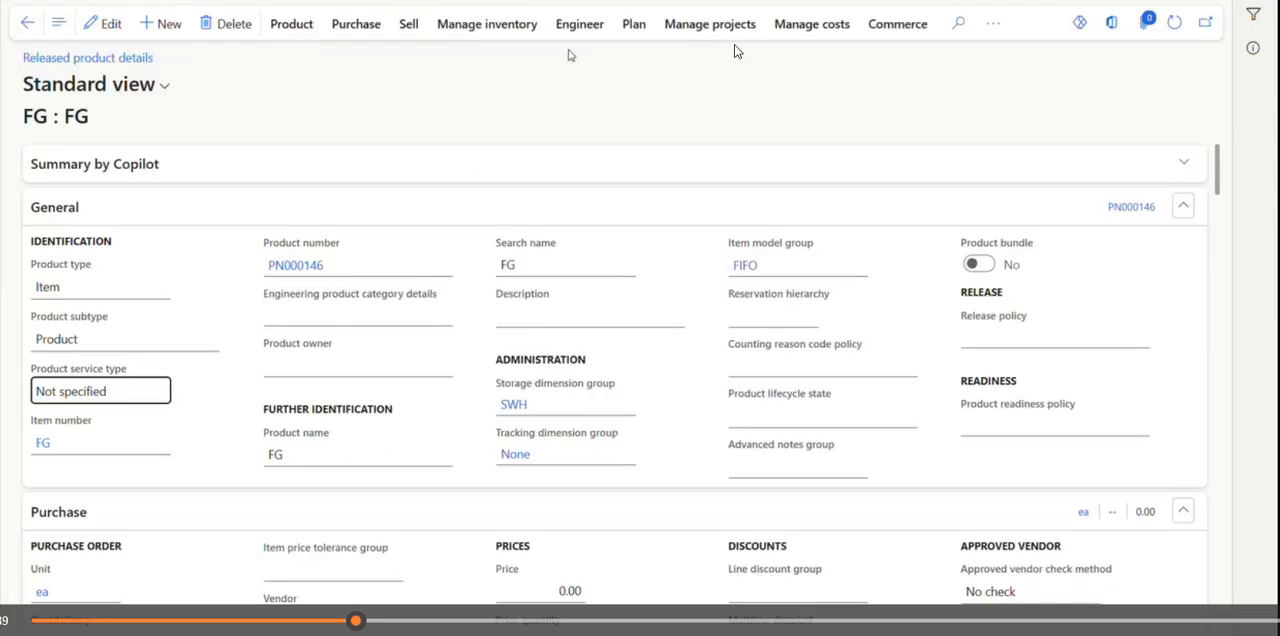
Create a new BOM and BOM version for product FG, named FG BOM Version, at site 1.
click(593, 30)
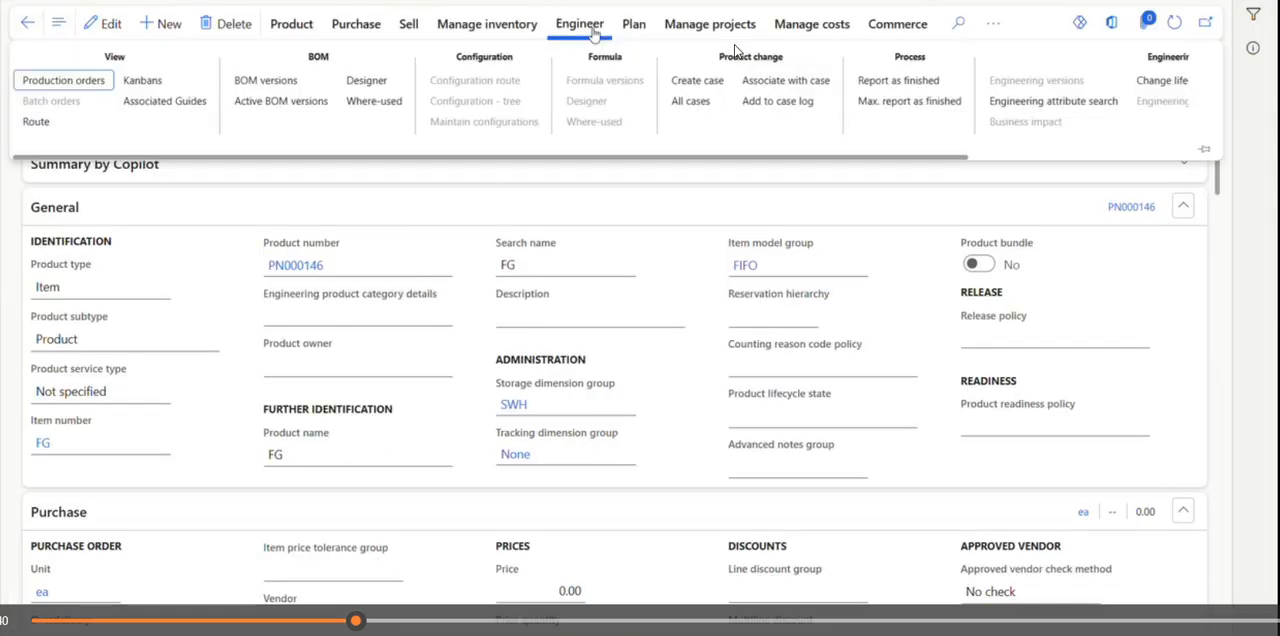
click(266, 81)
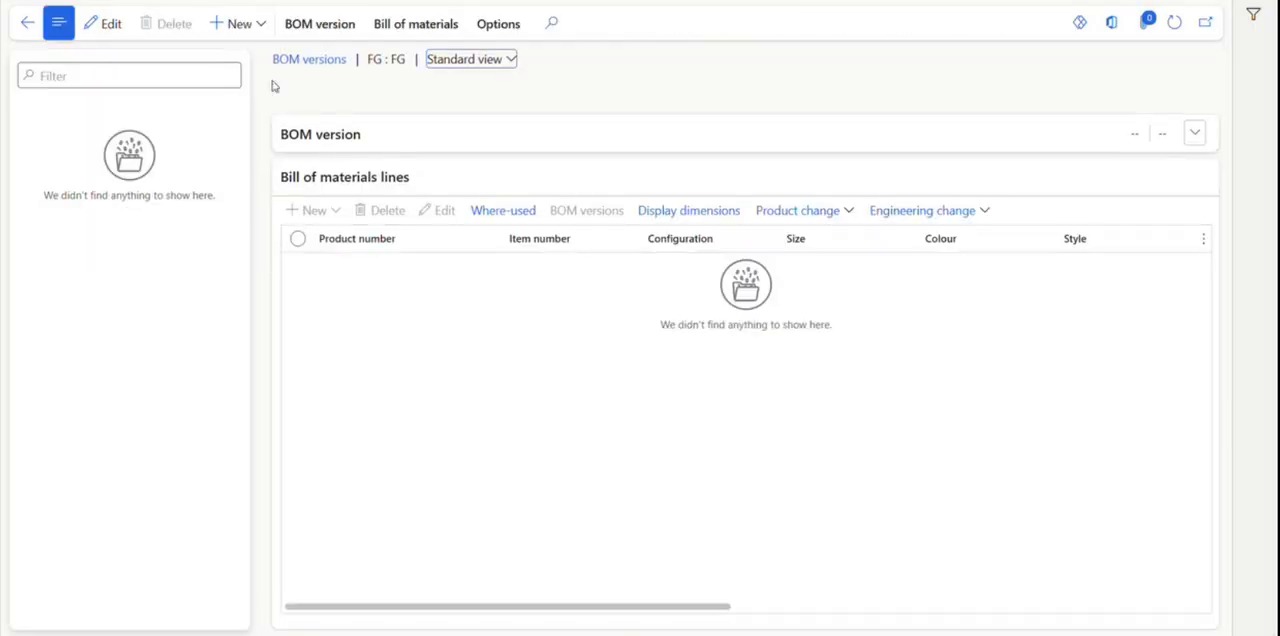
click(255, 26)
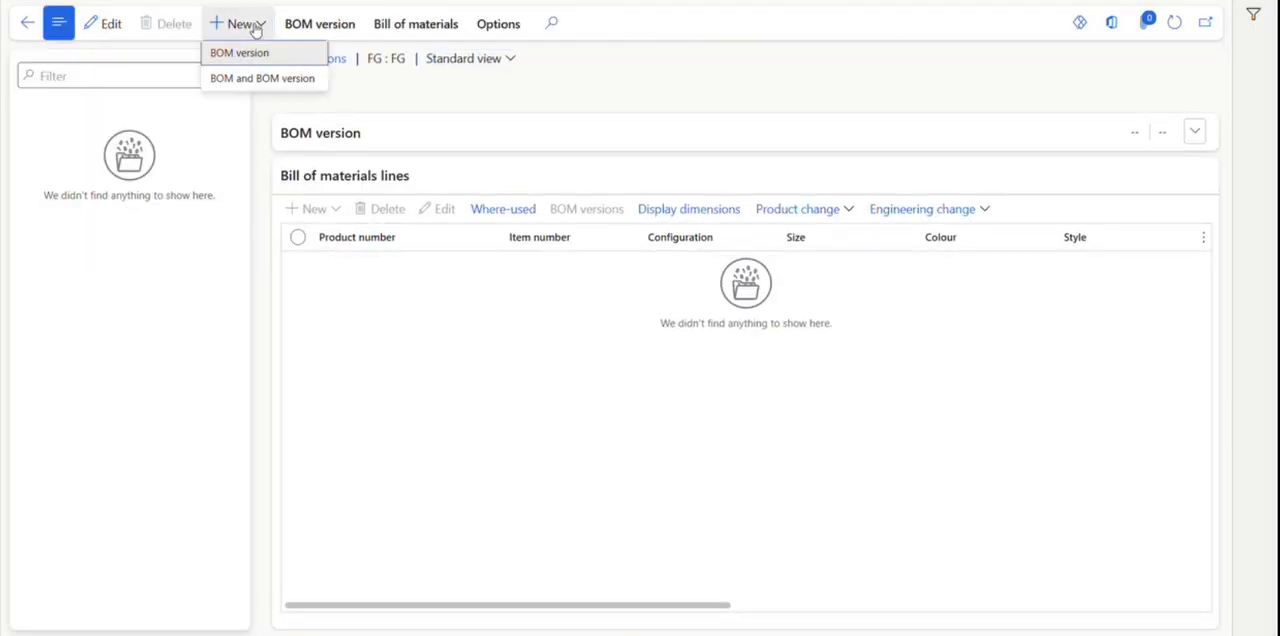
click(247, 78)
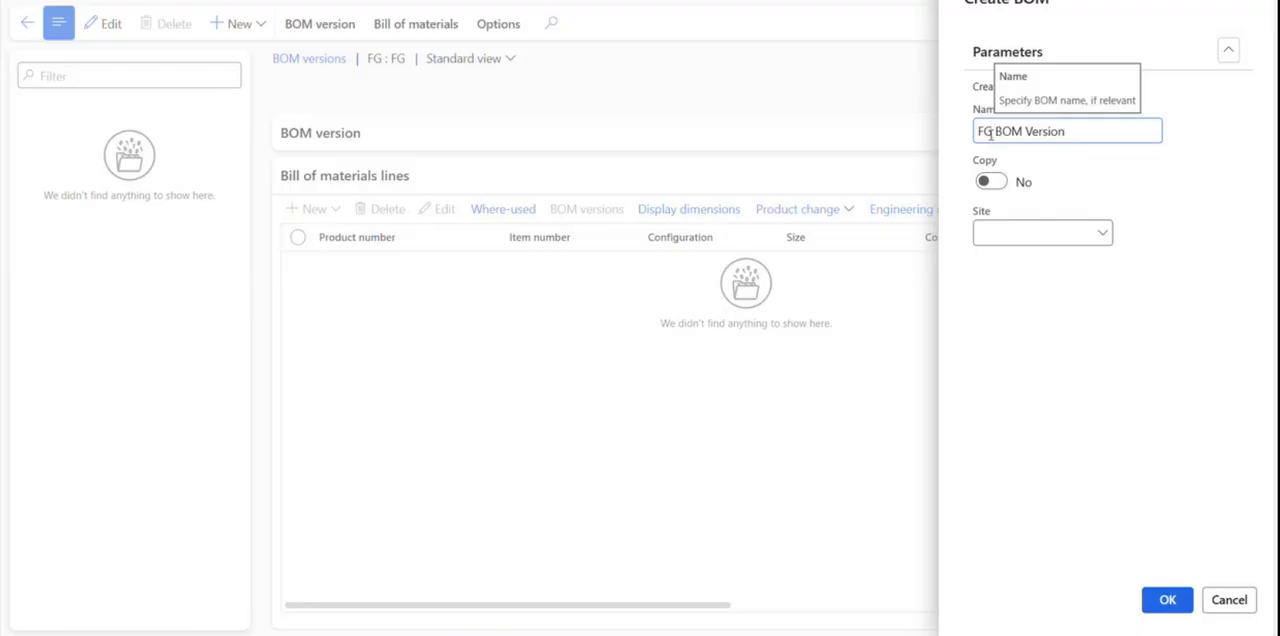
click(1100, 232)
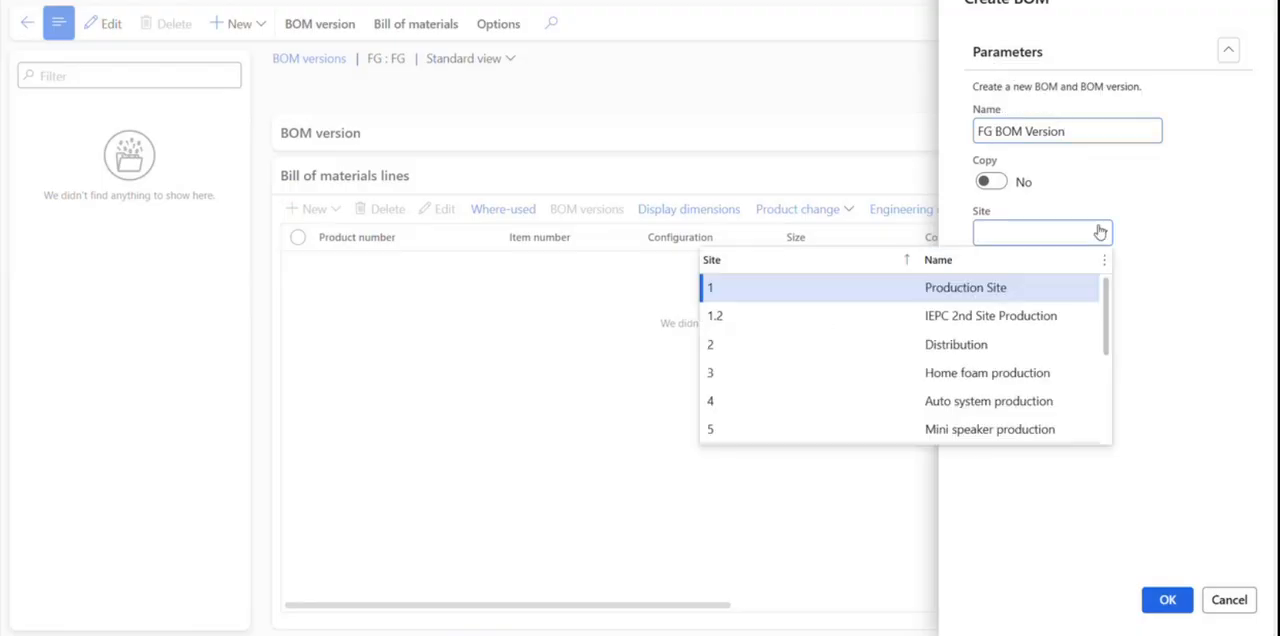
click(925, 280)
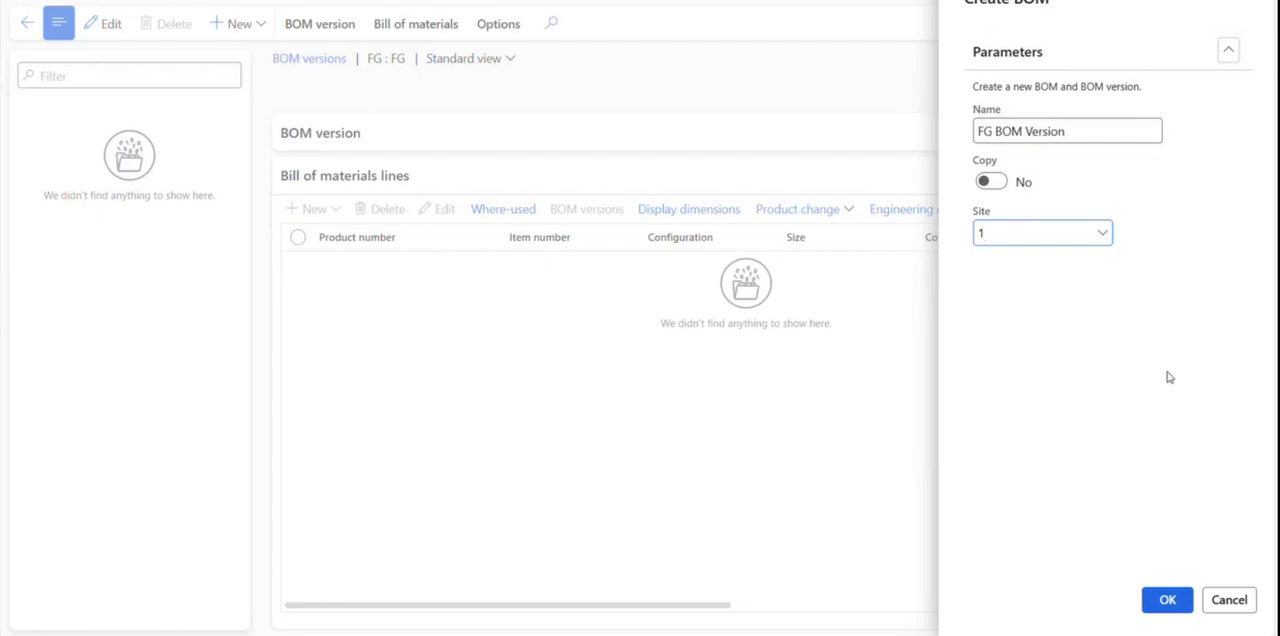
click(1168, 602)
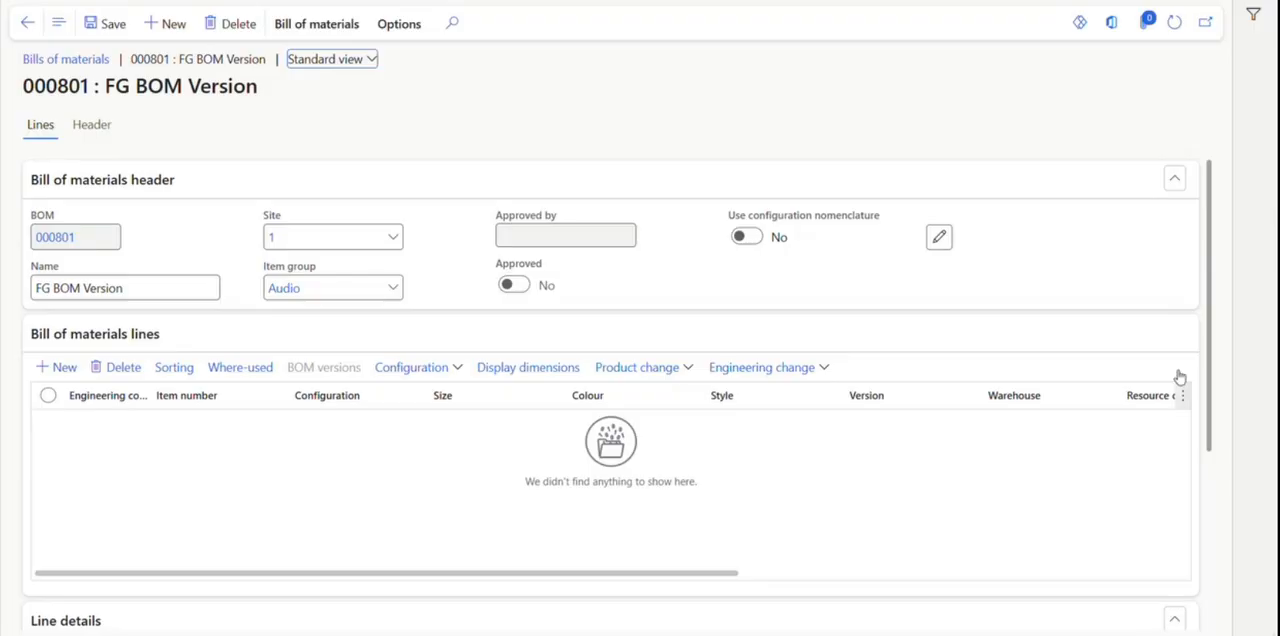
Add three lines to the FG bill of materials for items SFG, RM3 and RM4.
drag(1212, 290, 1221, 337)
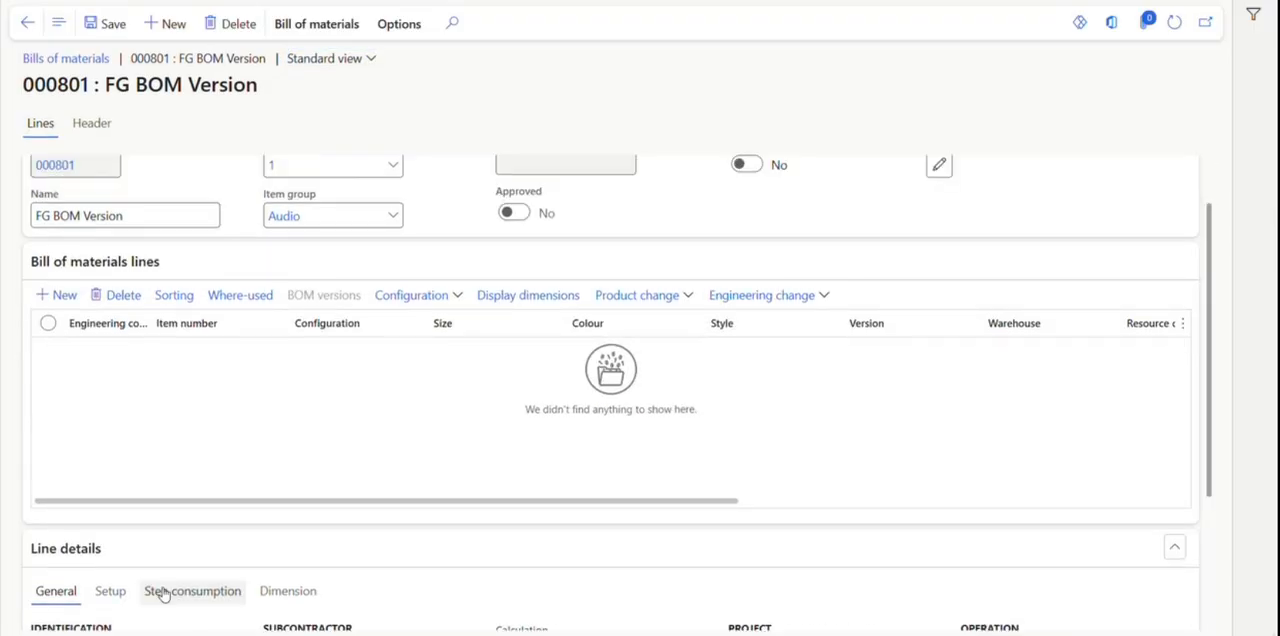
click(55, 298)
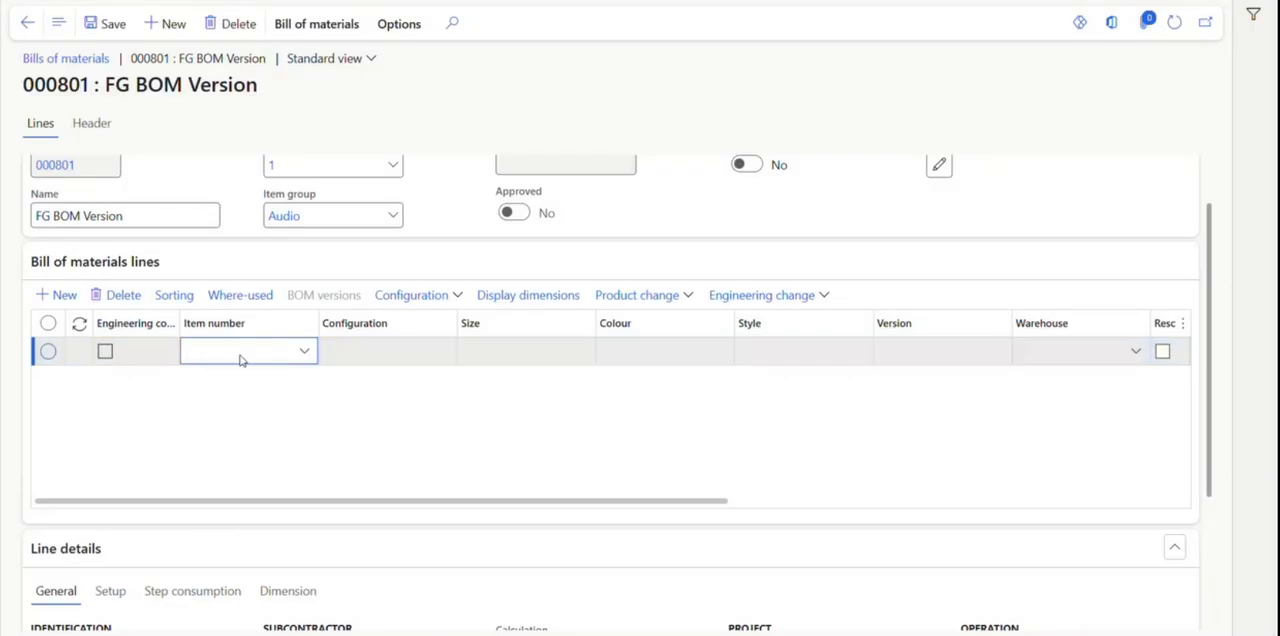
text(SFG)
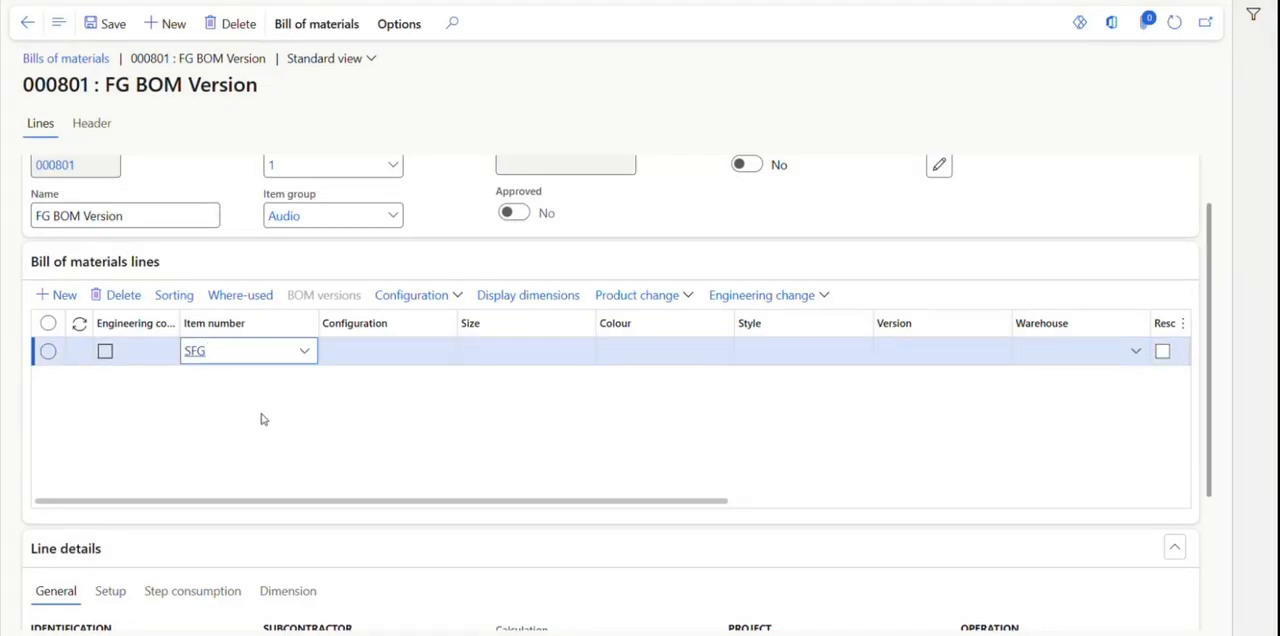
click(66, 297)
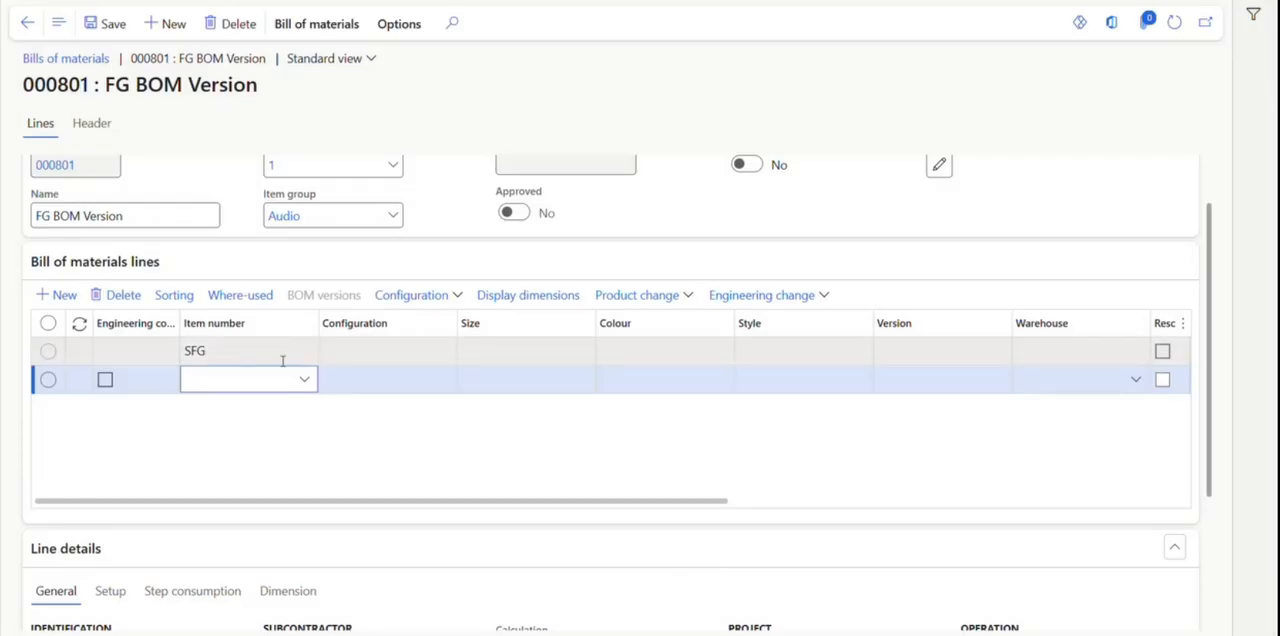
text(rm3)
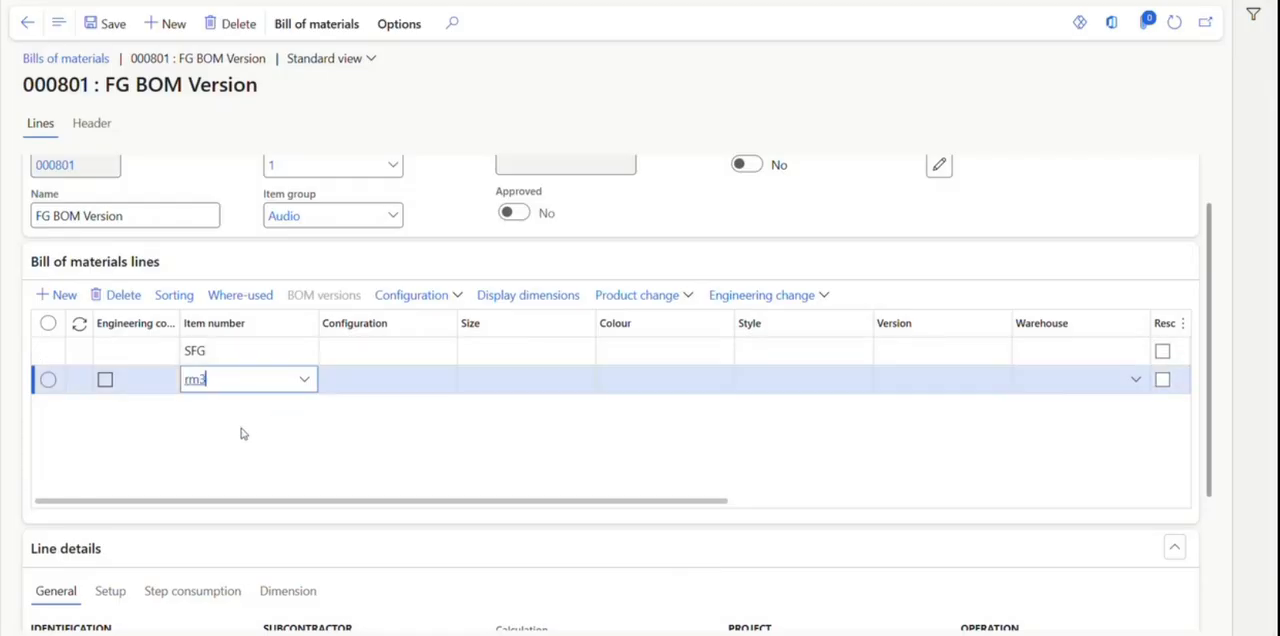
key(Return)
click(66, 297)
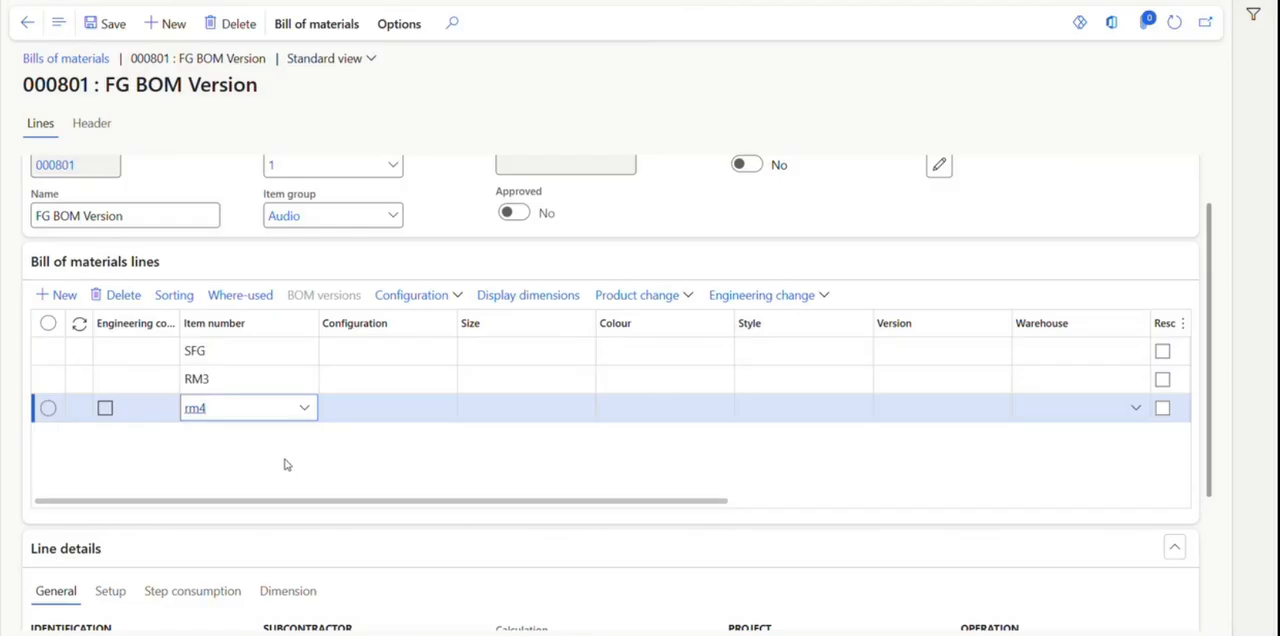
click(271, 193)
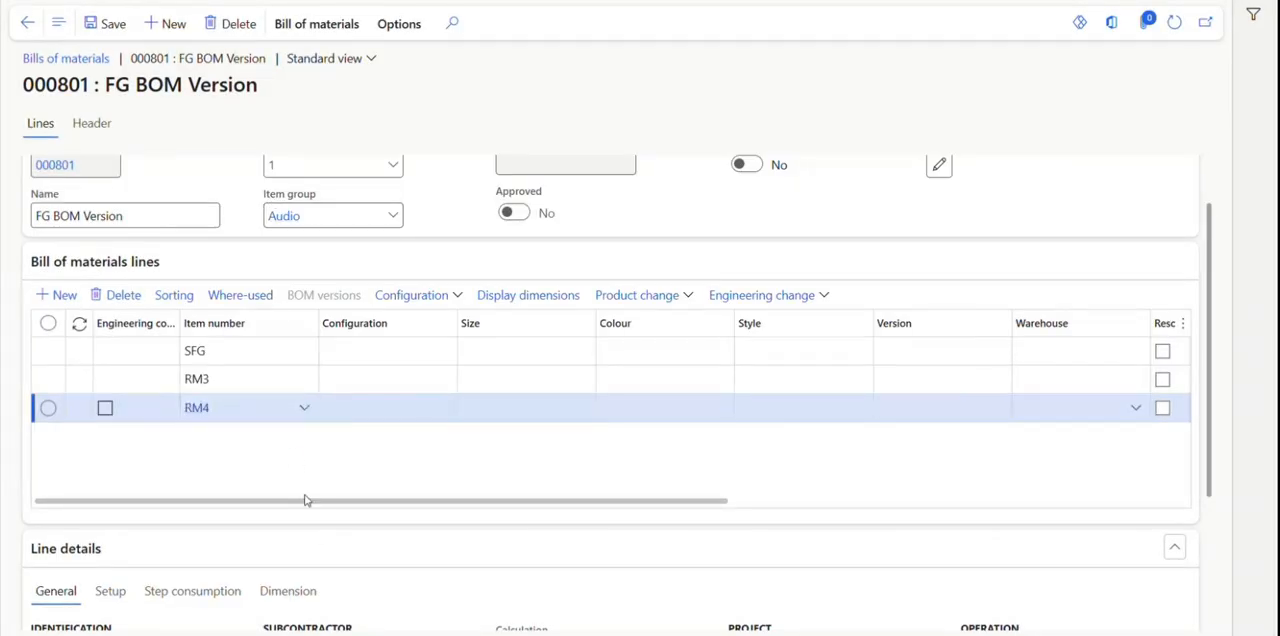
Move the Quantity column directly after Item number in the bill of materials lines grid.
drag(320, 502, 690, 540)
drag(668, 322, 246, 300)
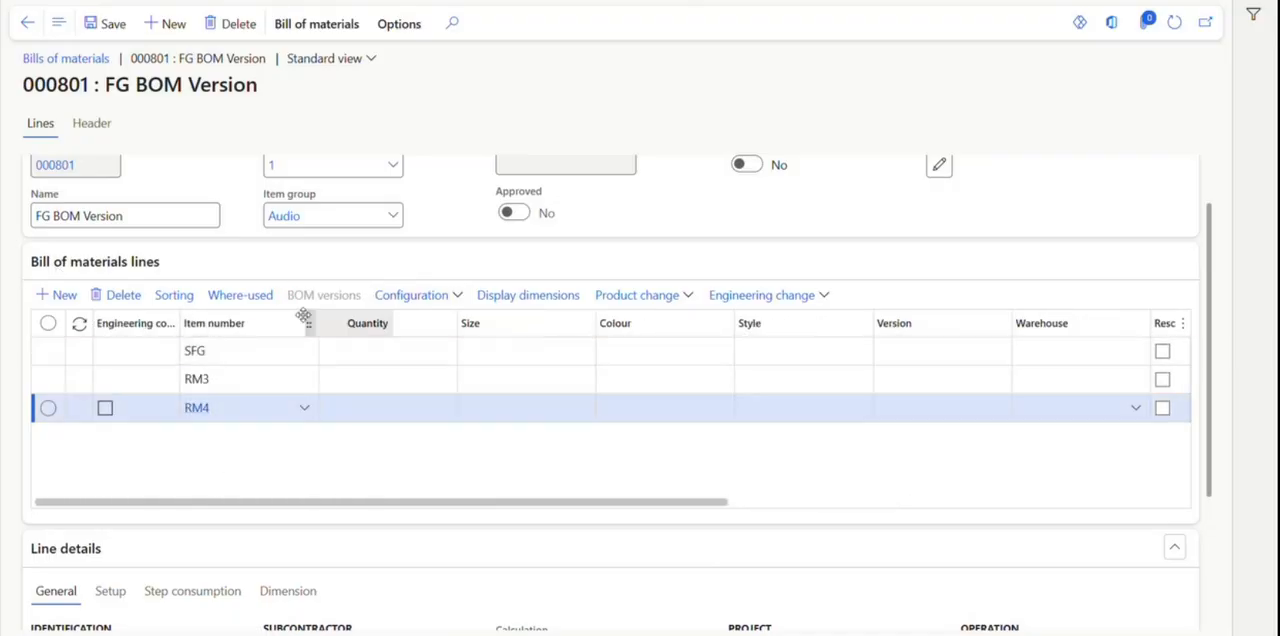
scroll(266, 328, right, 3)
scroll(272, 338, left, 2)
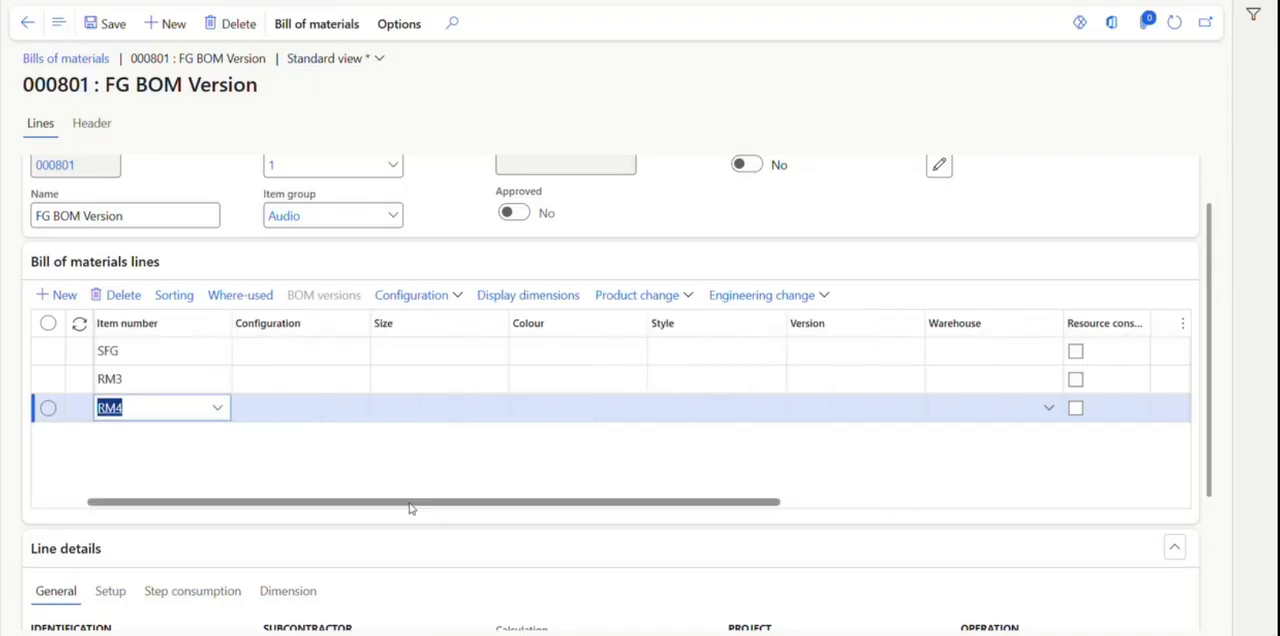
drag(409, 505, 215, 483)
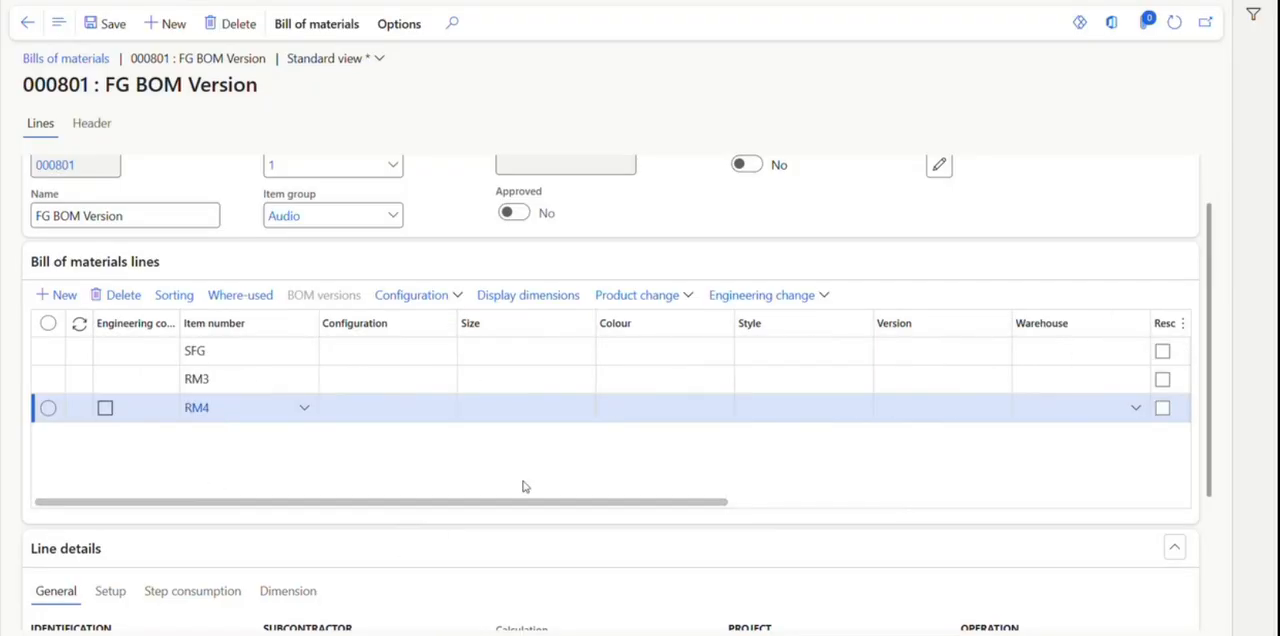
drag(500, 503, 863, 521)
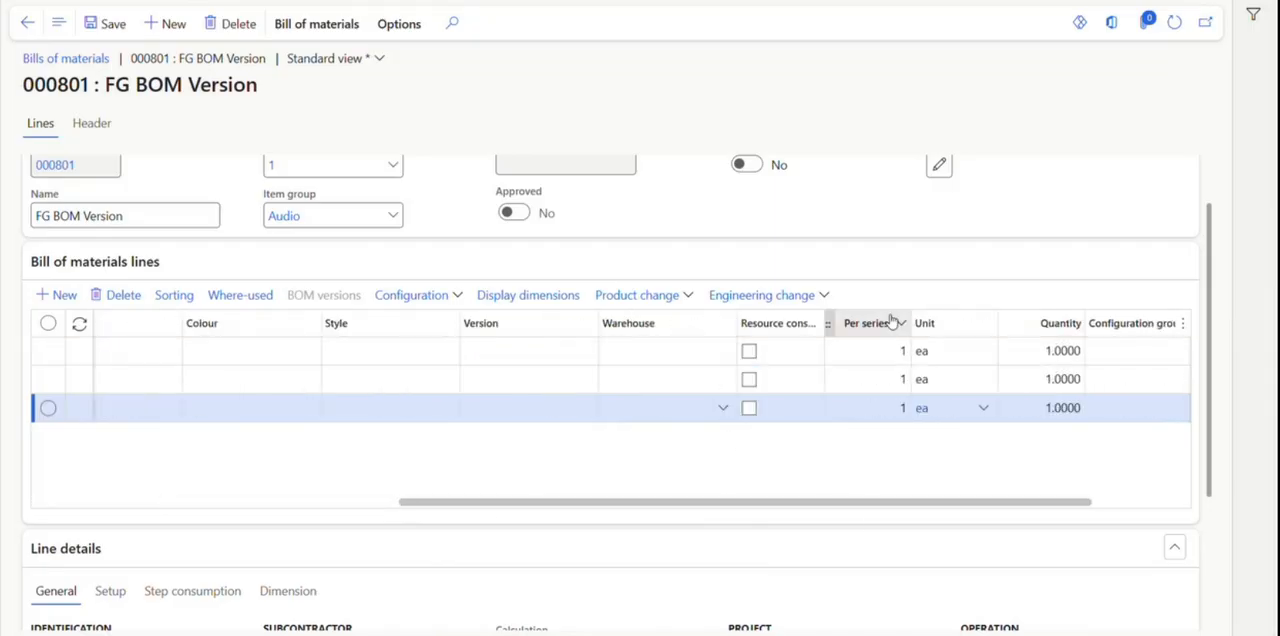
drag(997, 333, 480, 320)
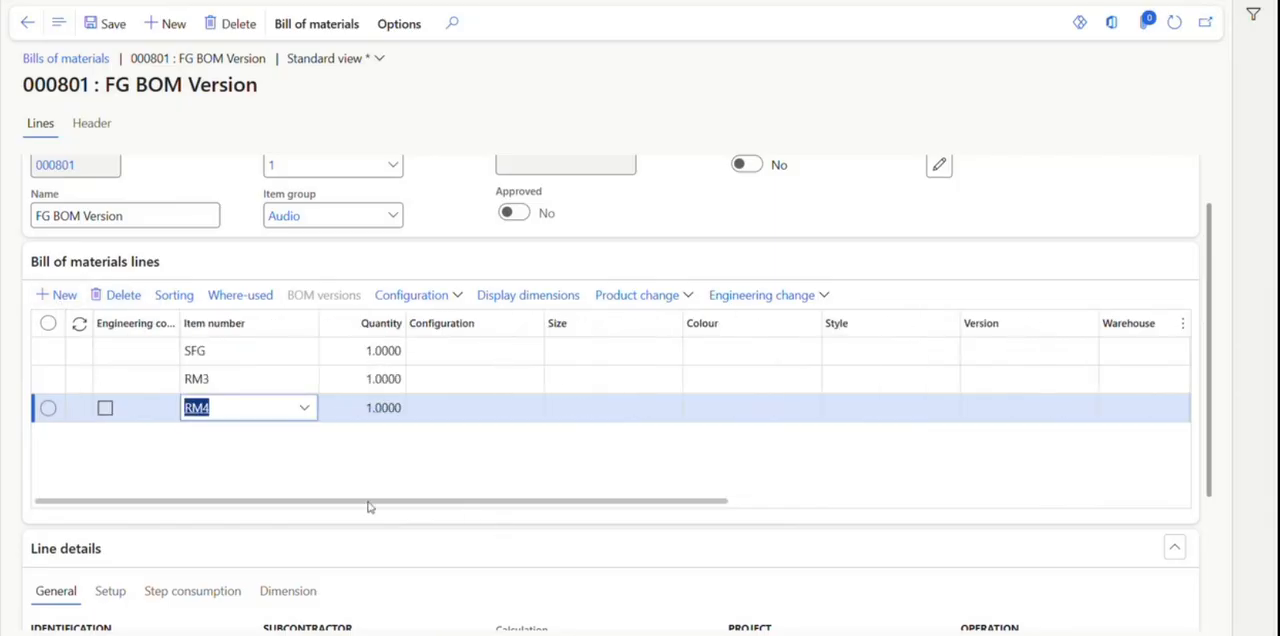
Set the quantity of item RM3 to 3 in the FG bill of materials lines.
click(370, 379)
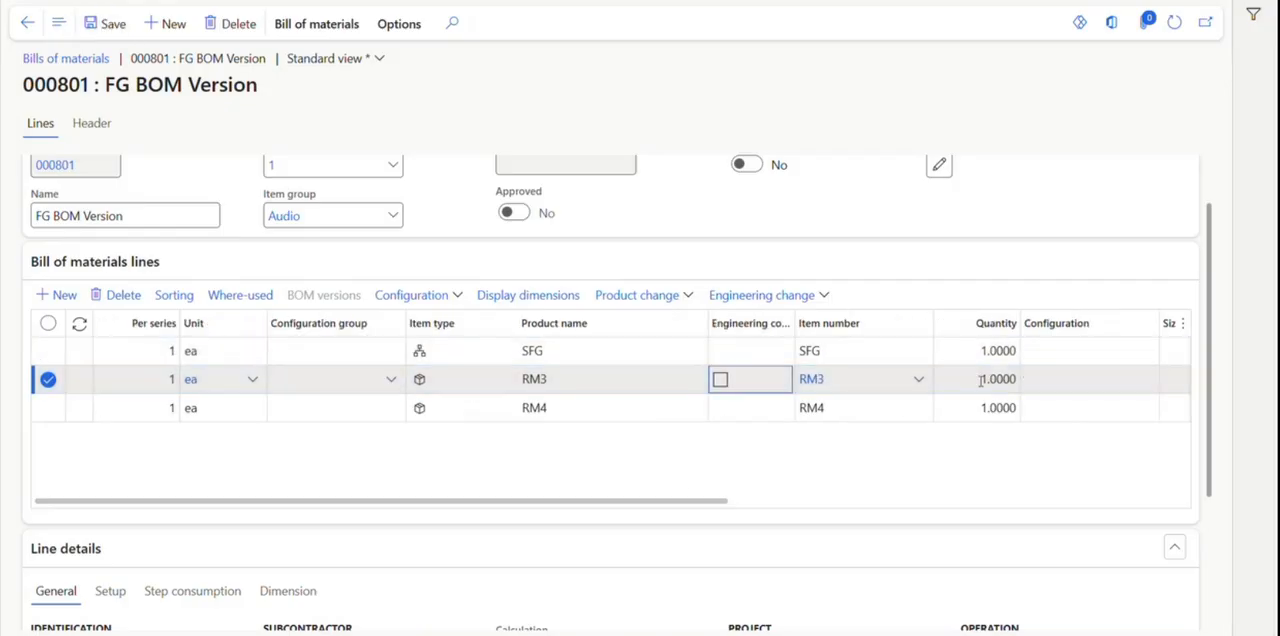
click(982, 380)
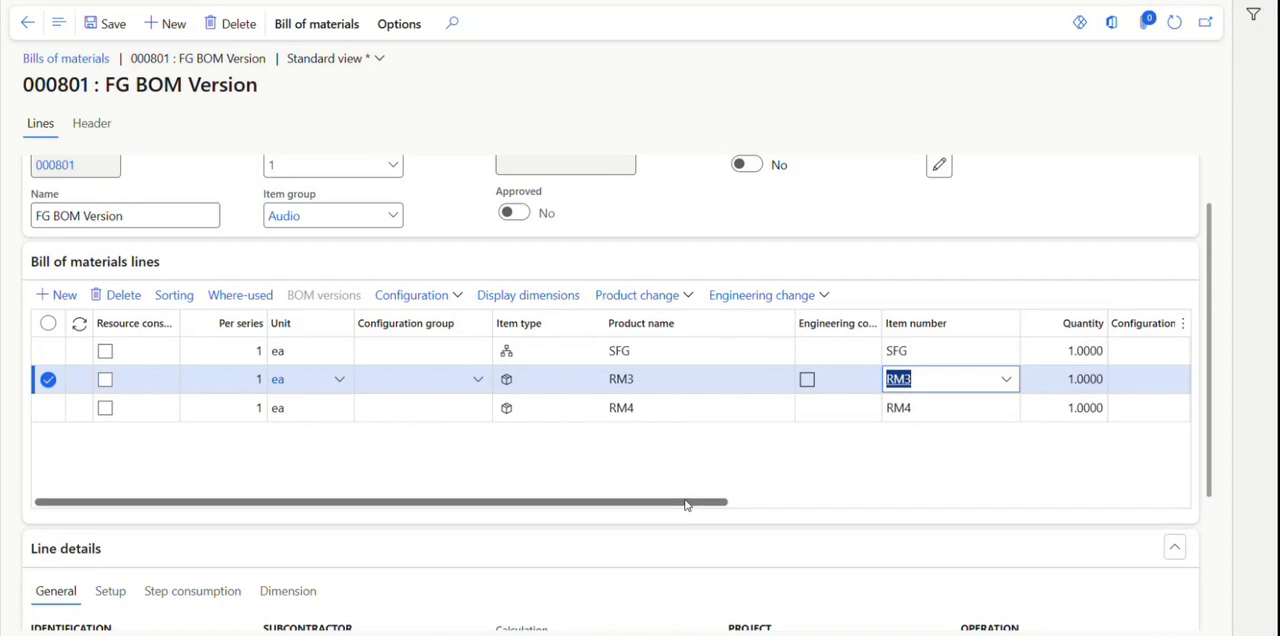
key(Tab)
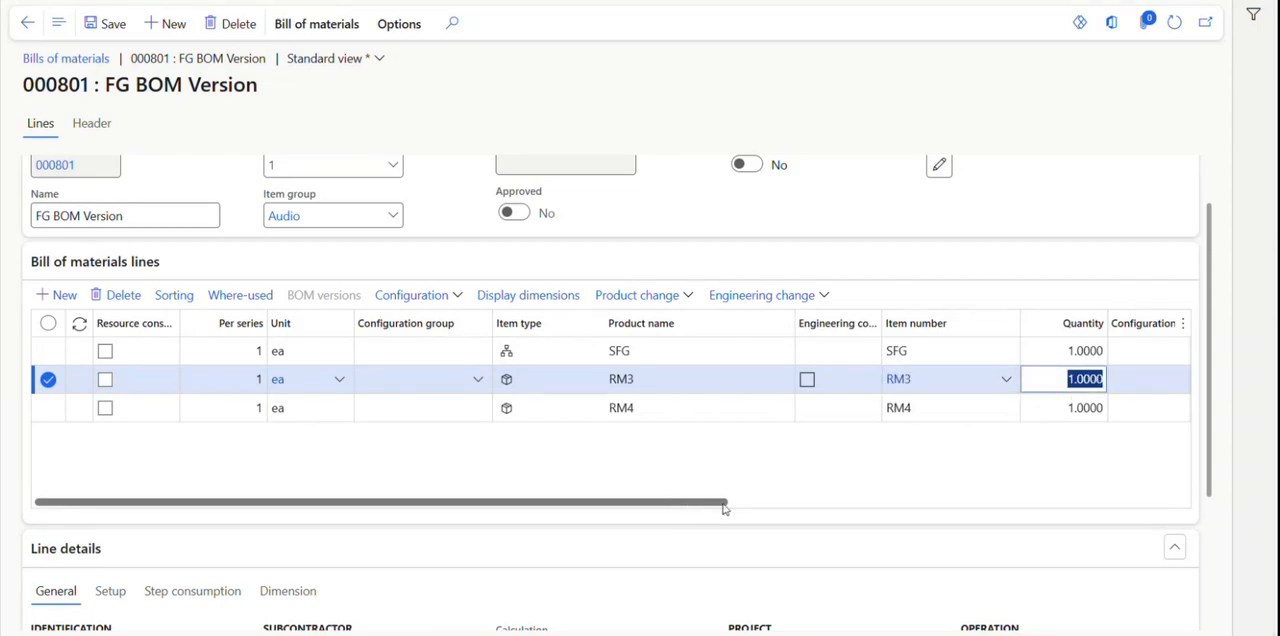
text(3)
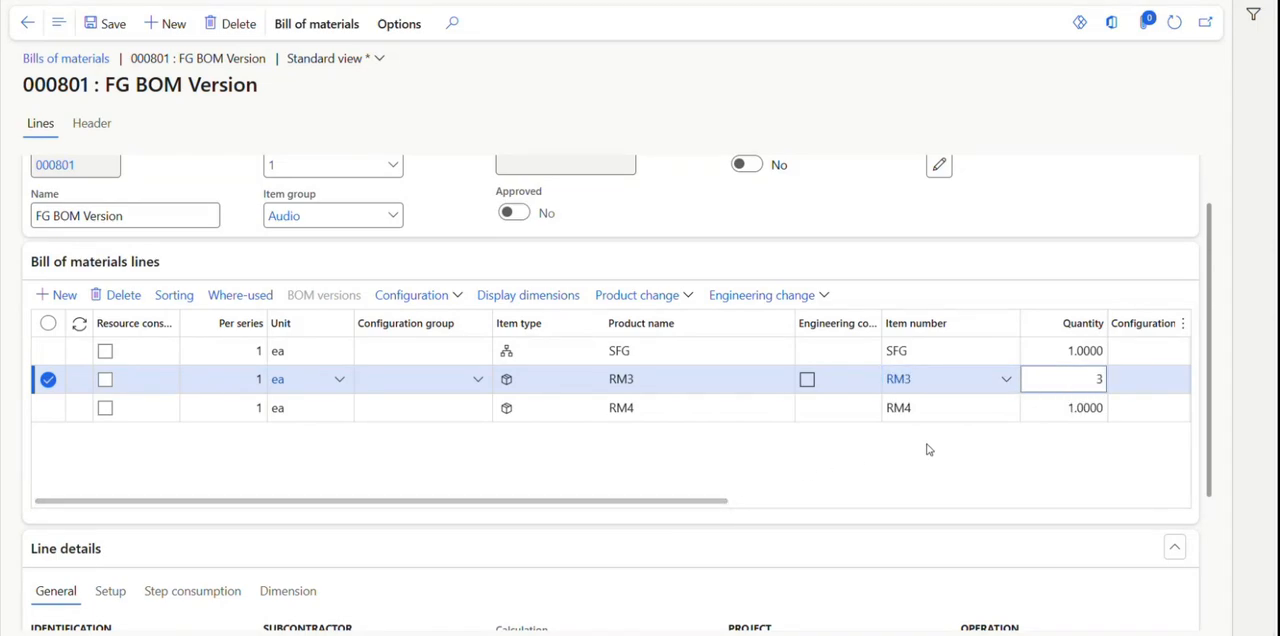
click(1057, 404)
click(1045, 415)
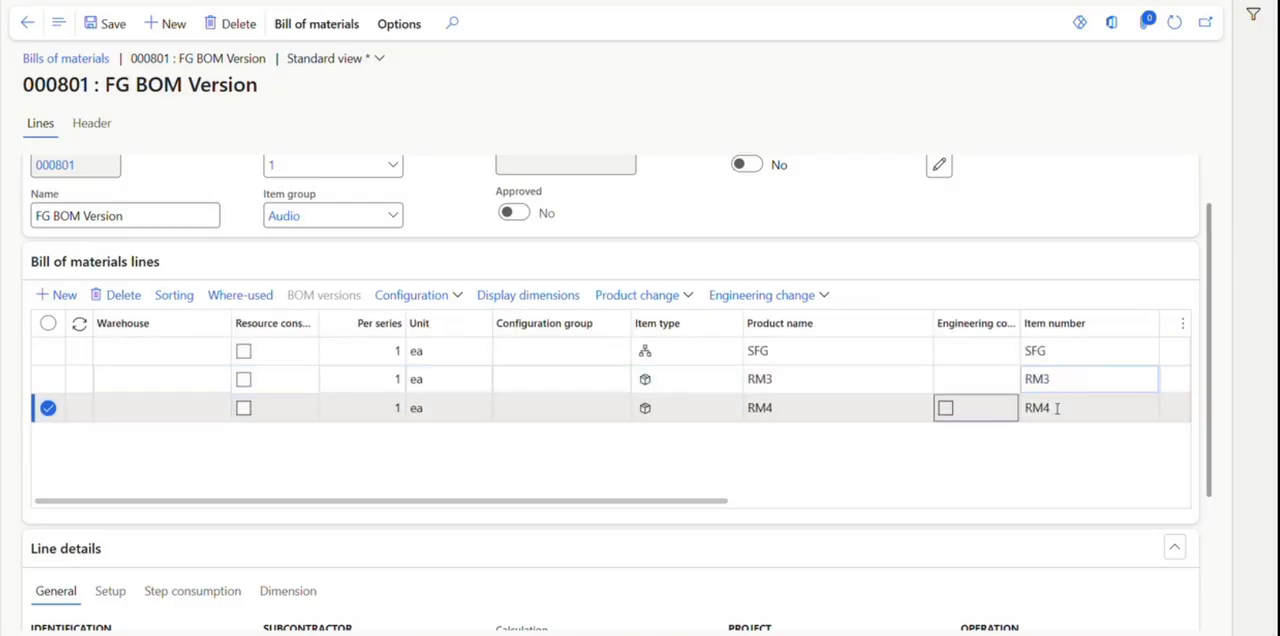
drag(706, 503, 957, 540)
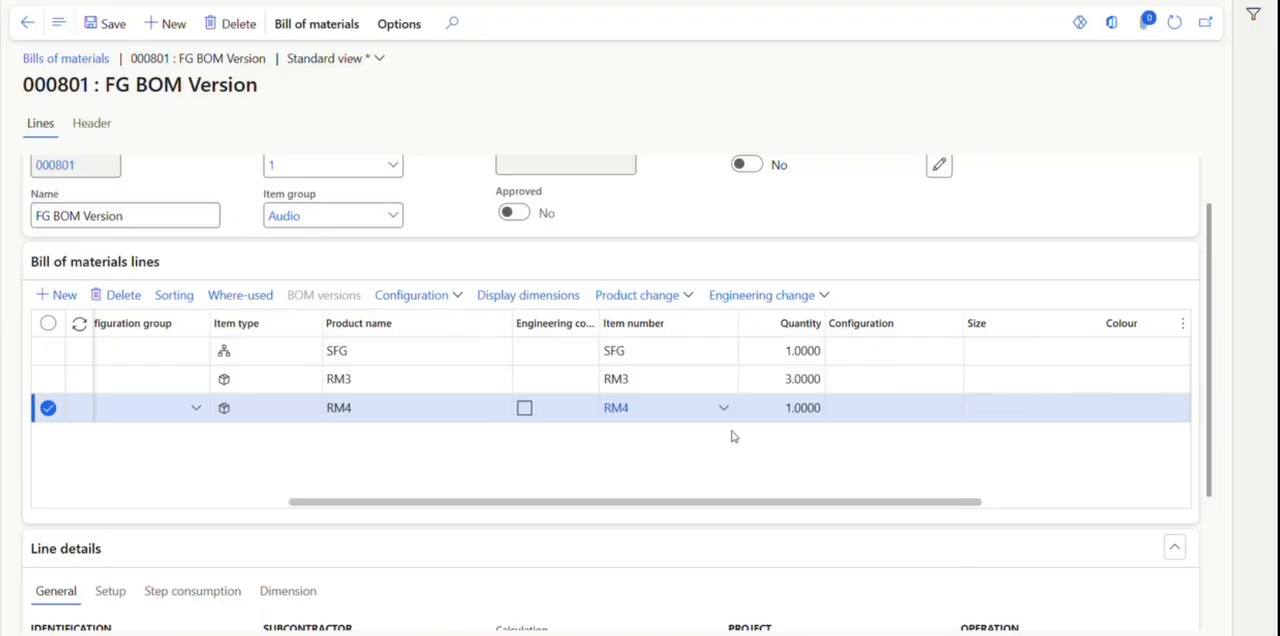
drag(677, 503, 640, 474)
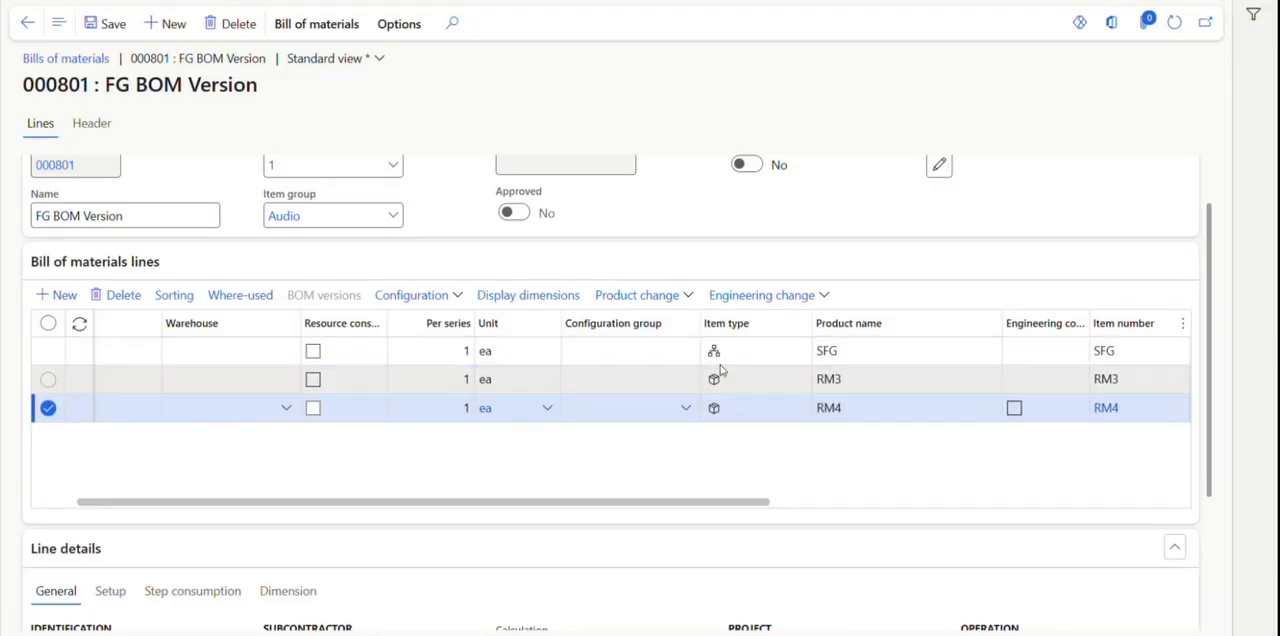
drag(685, 503, 745, 503)
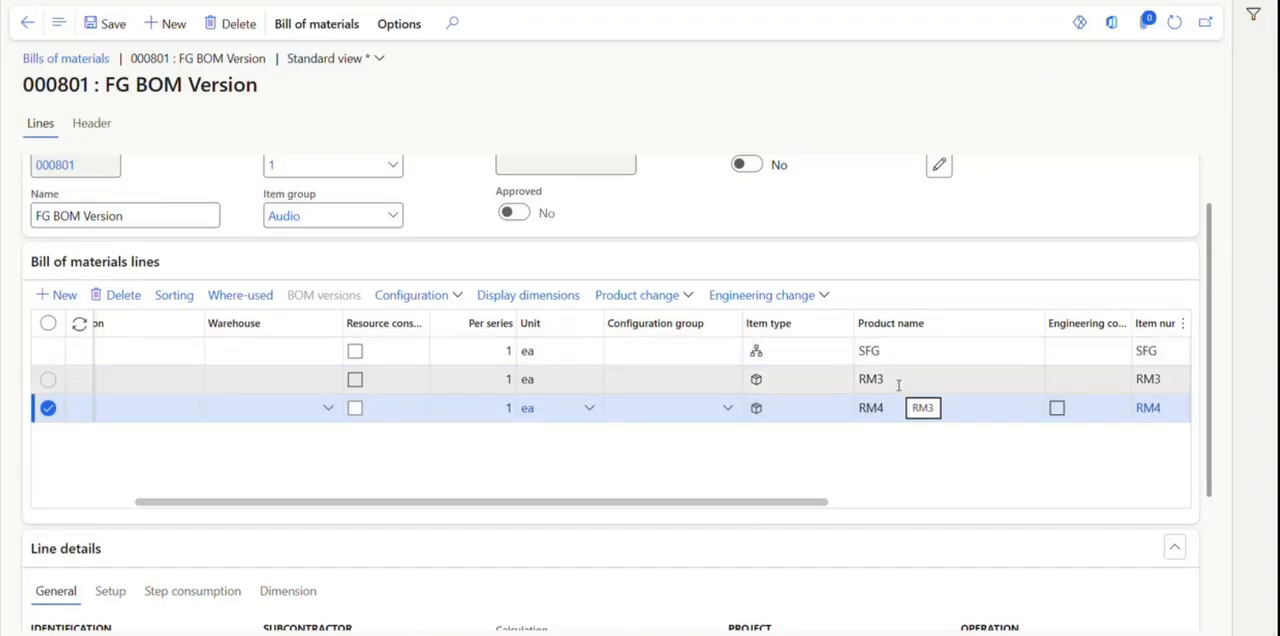
Approve the FG bill of materials with the preselected approver.
scroll(315, 282, up, 2)
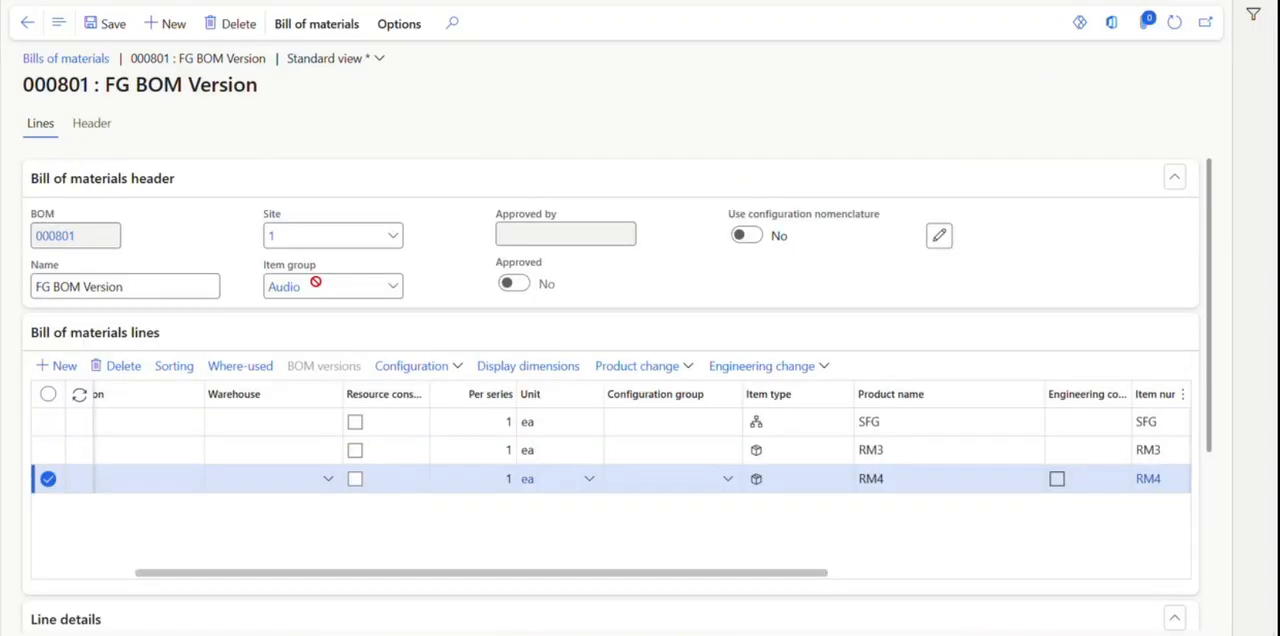
click(323, 18)
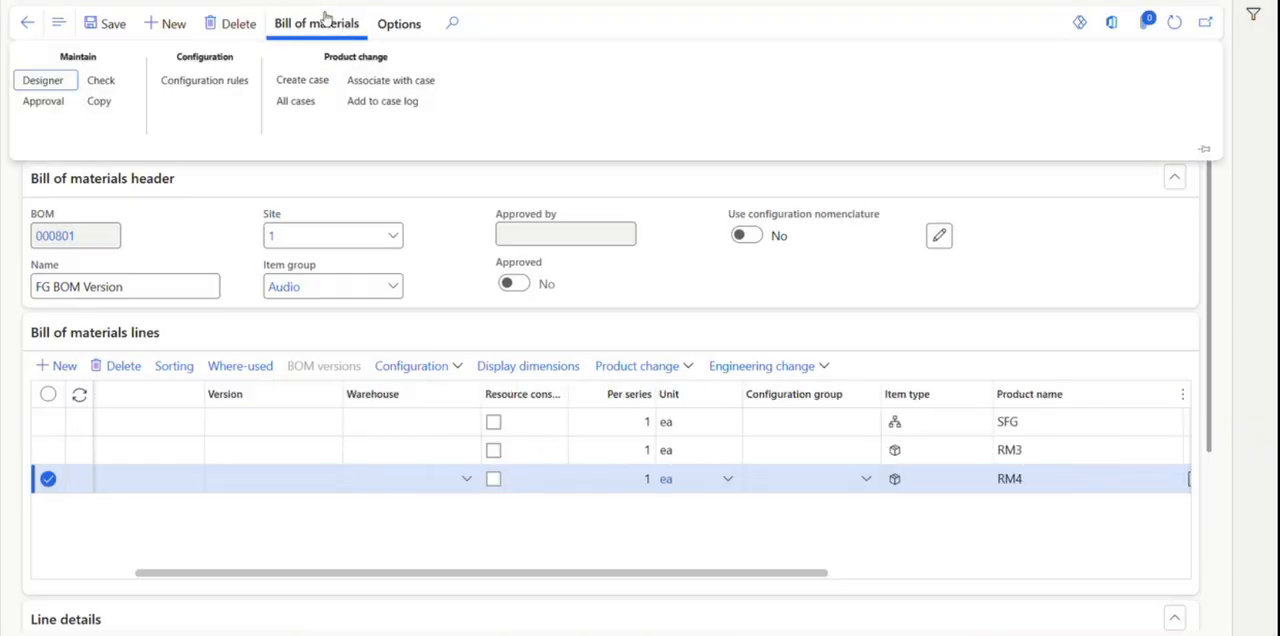
click(42, 101)
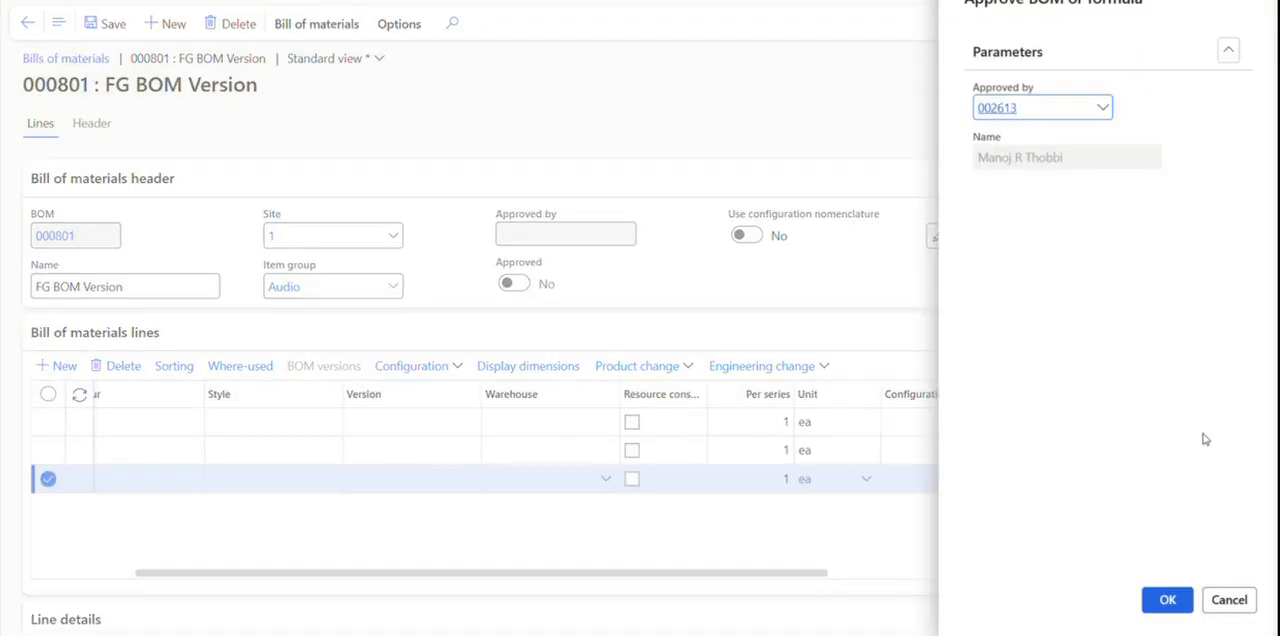
click(1166, 600)
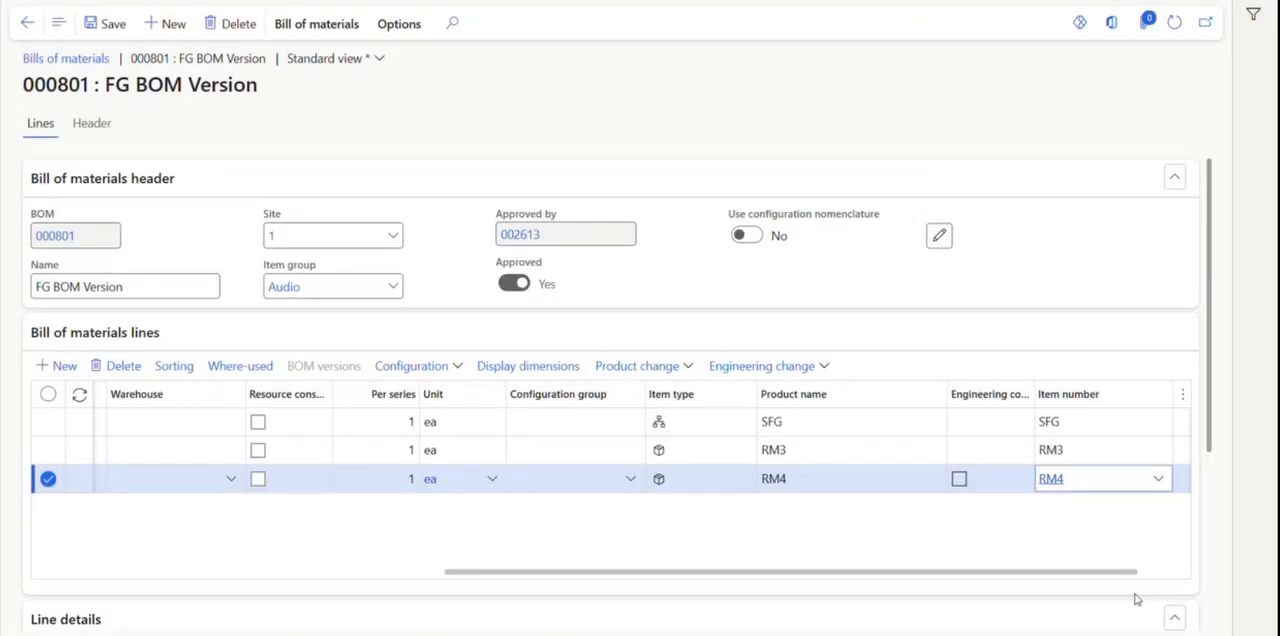
Approve the FG BOM version with the preselected approver and activate it.
click(27, 22)
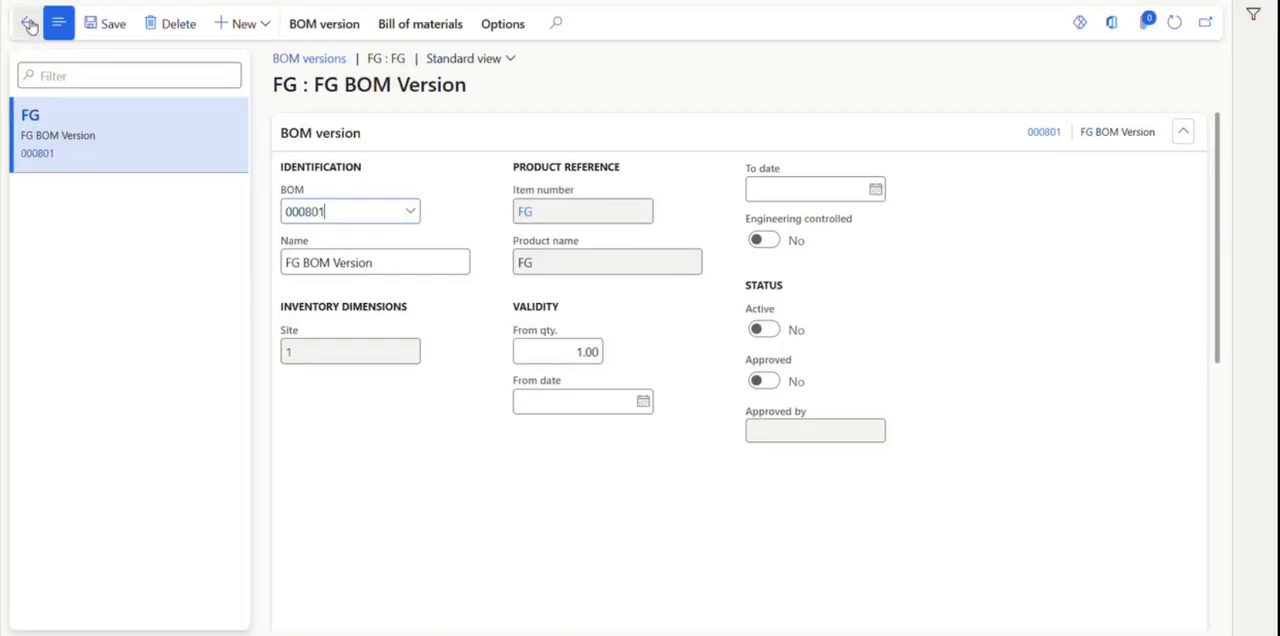
click(414, 26)
click(326, 24)
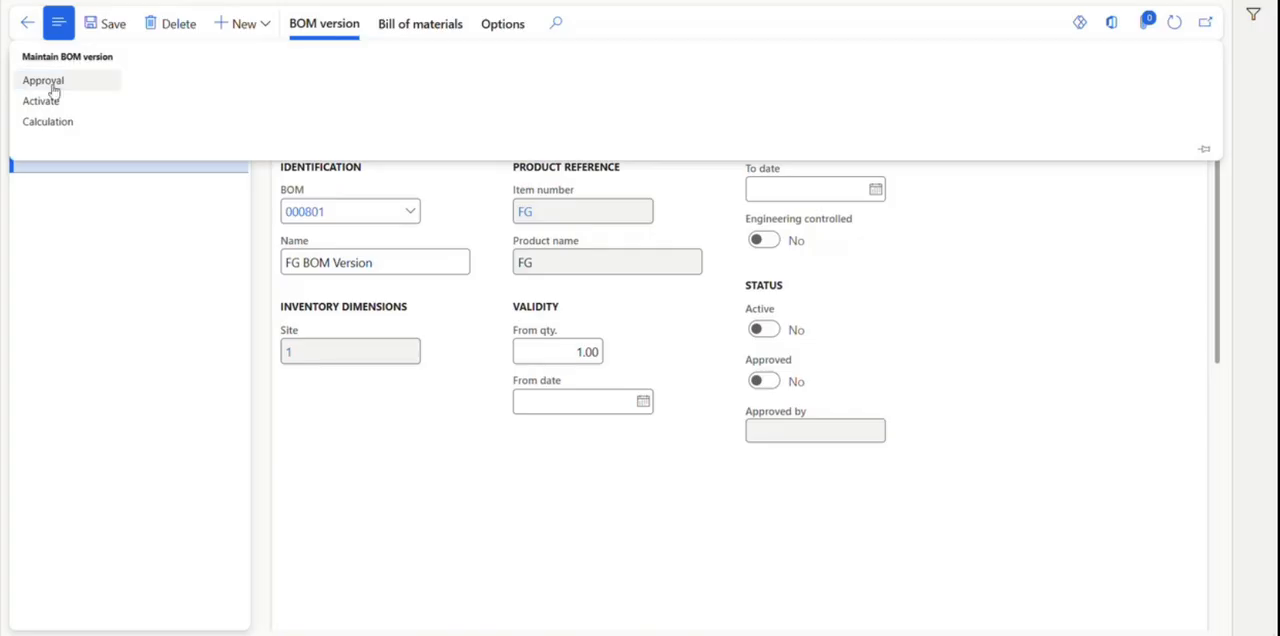
click(53, 84)
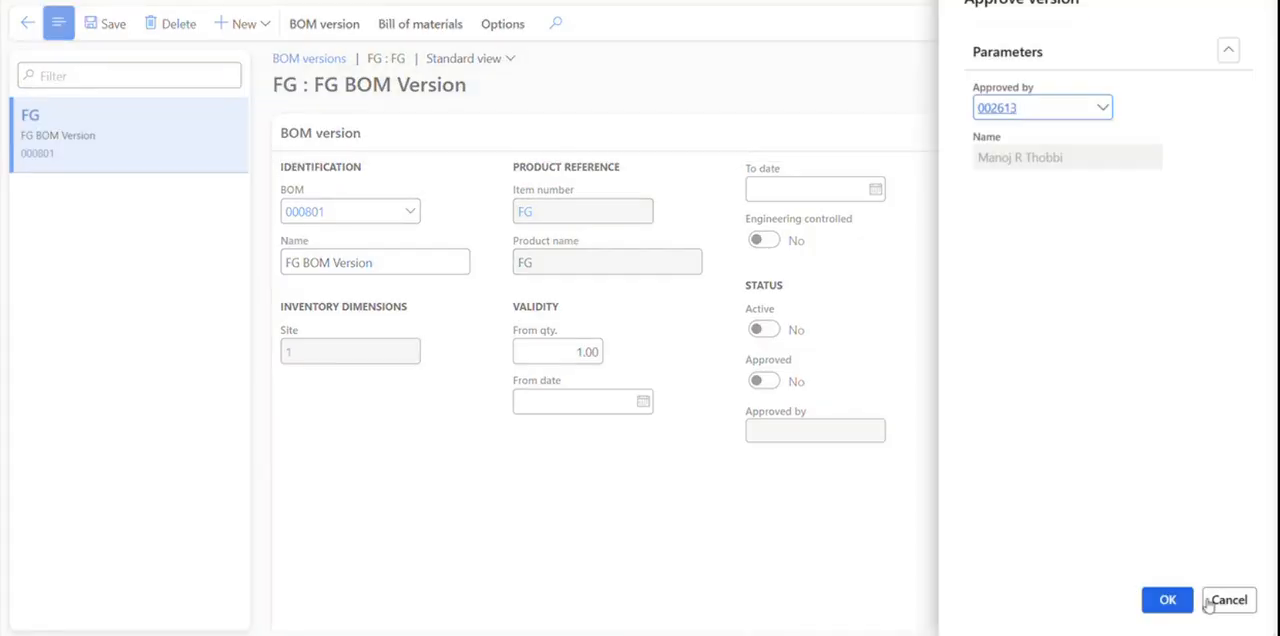
click(1162, 600)
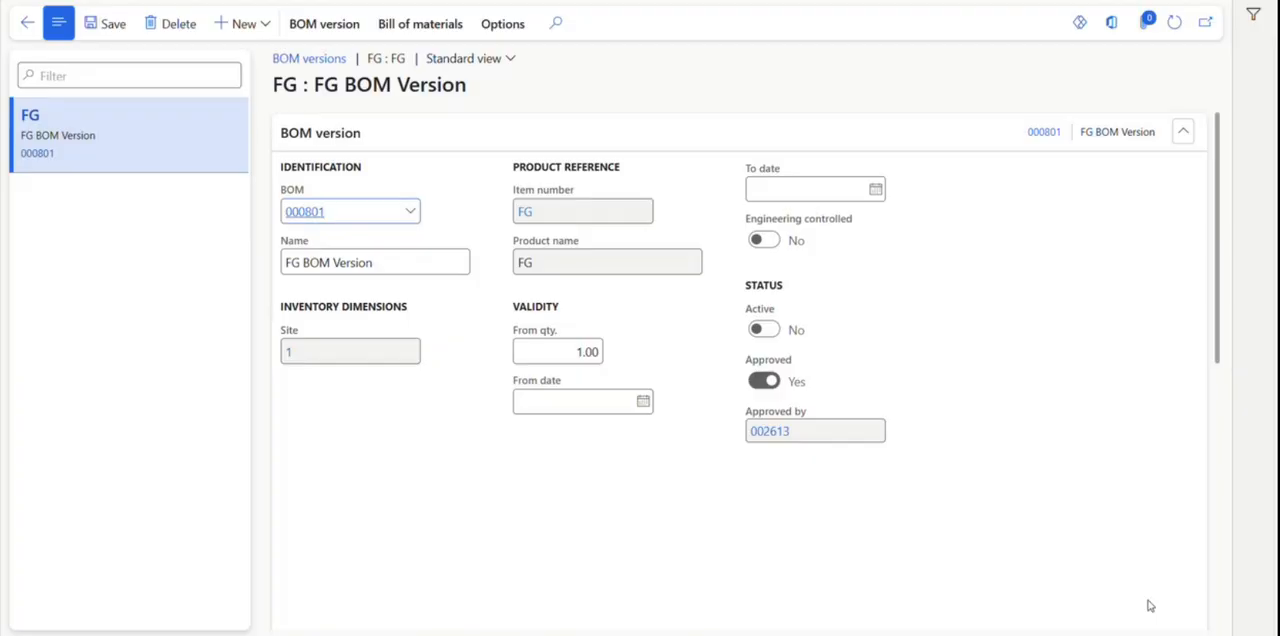
click(320, 27)
click(52, 99)
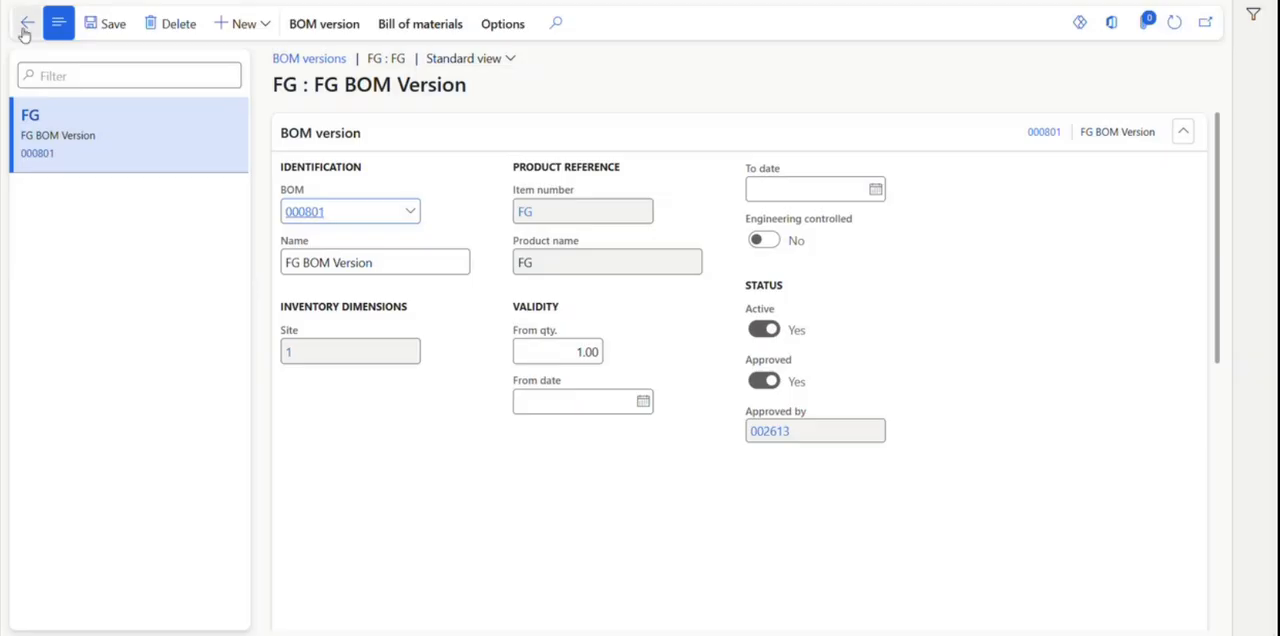
click(26, 24)
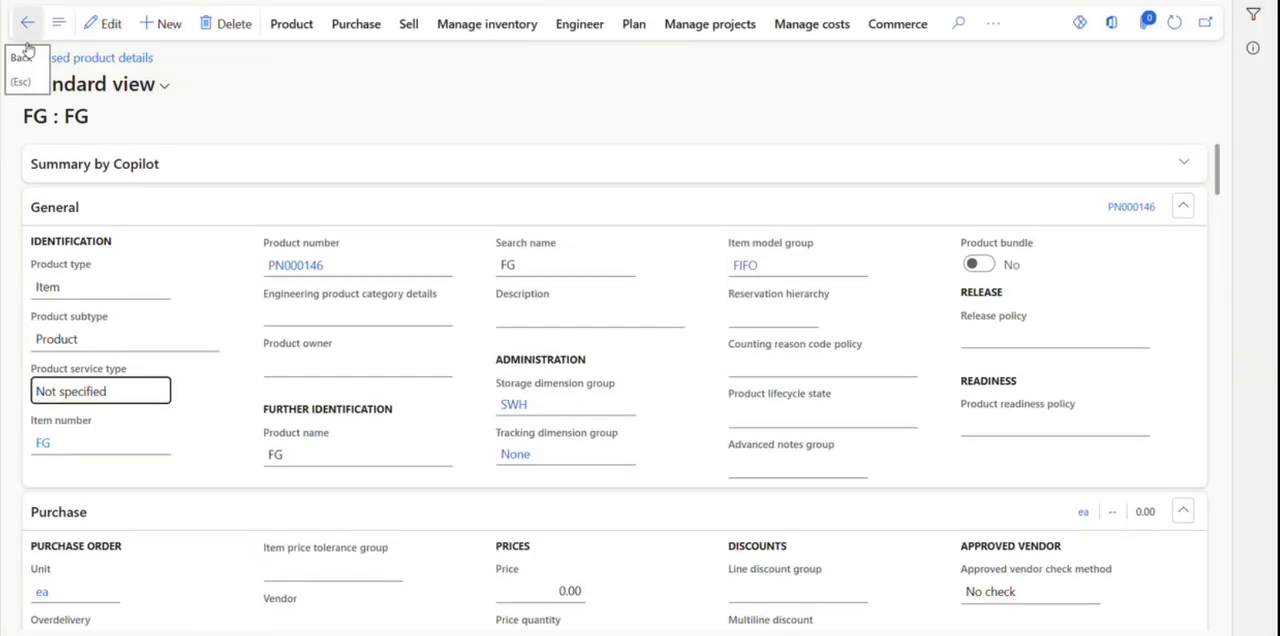
Refresh the FG product details and examine its multilevel BOM structure in the BOM designer, expanding the SFG node.
click(1184, 24)
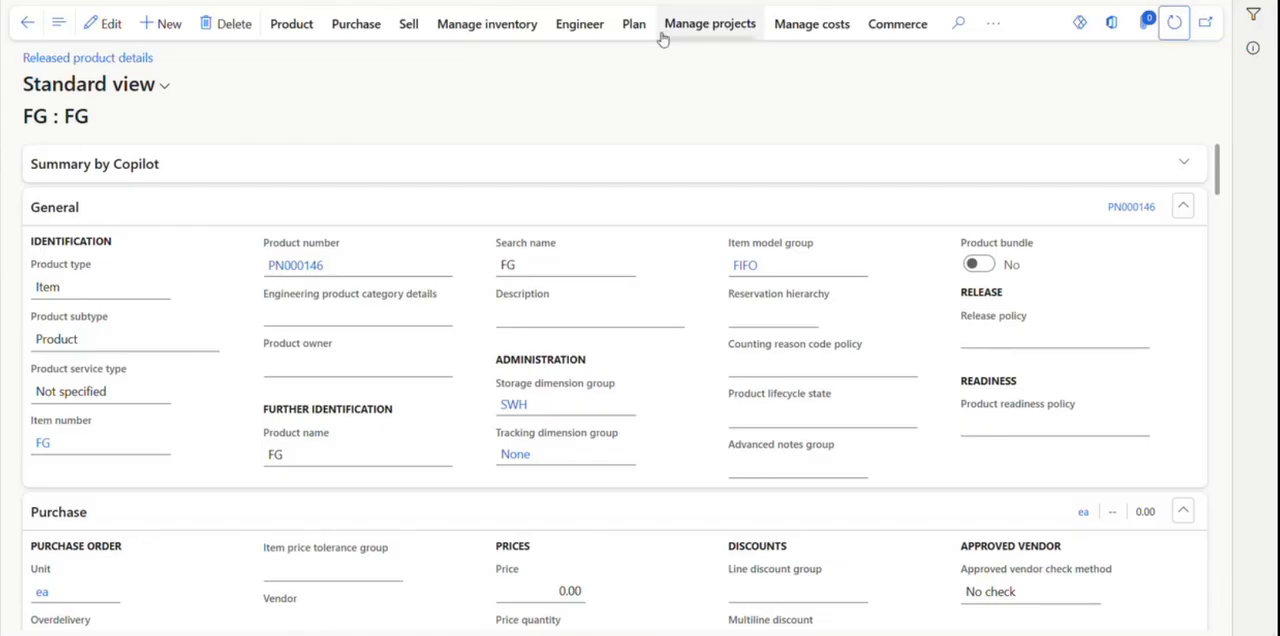
click(581, 23)
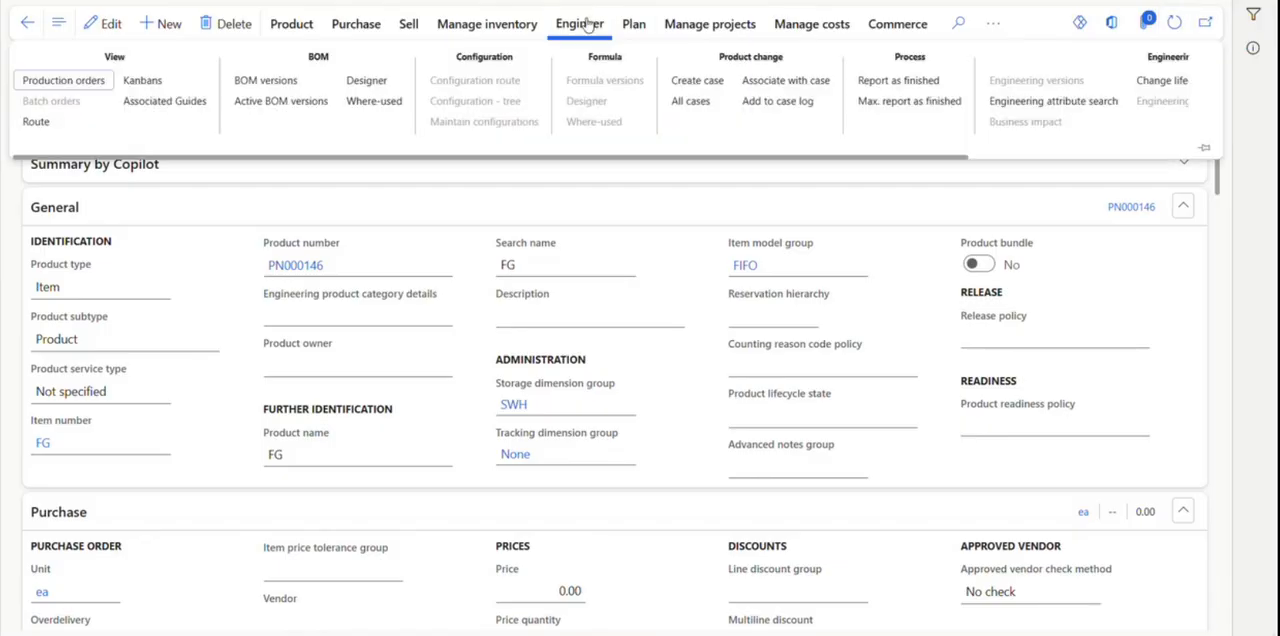
click(367, 82)
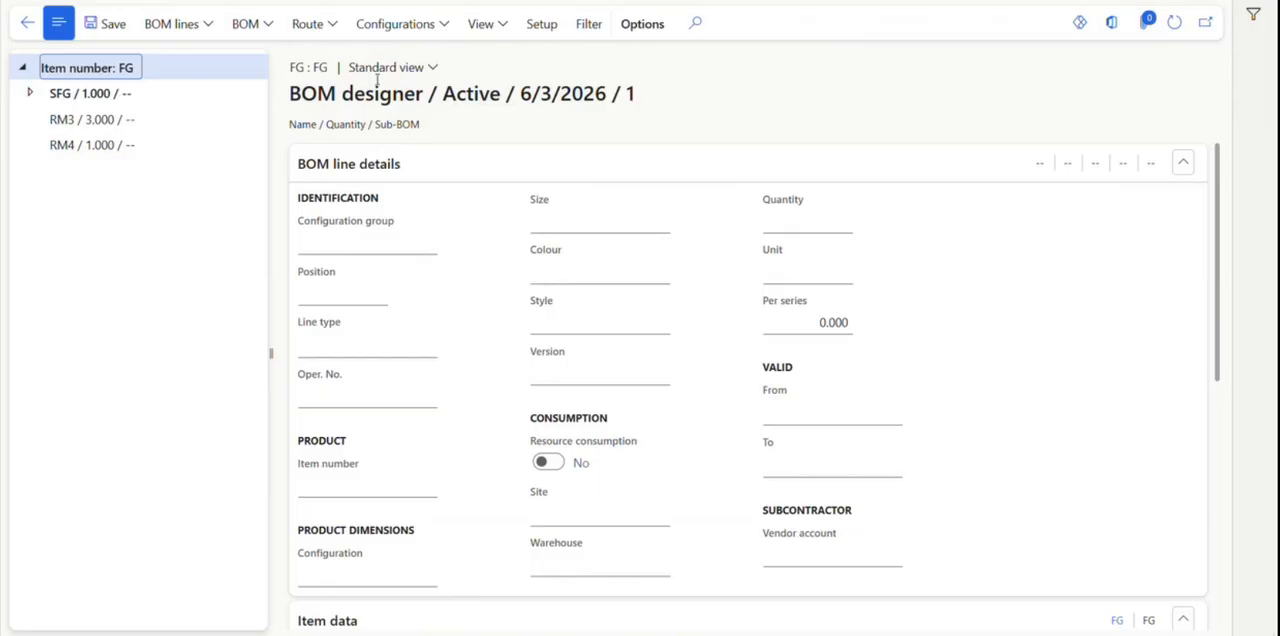
click(32, 97)
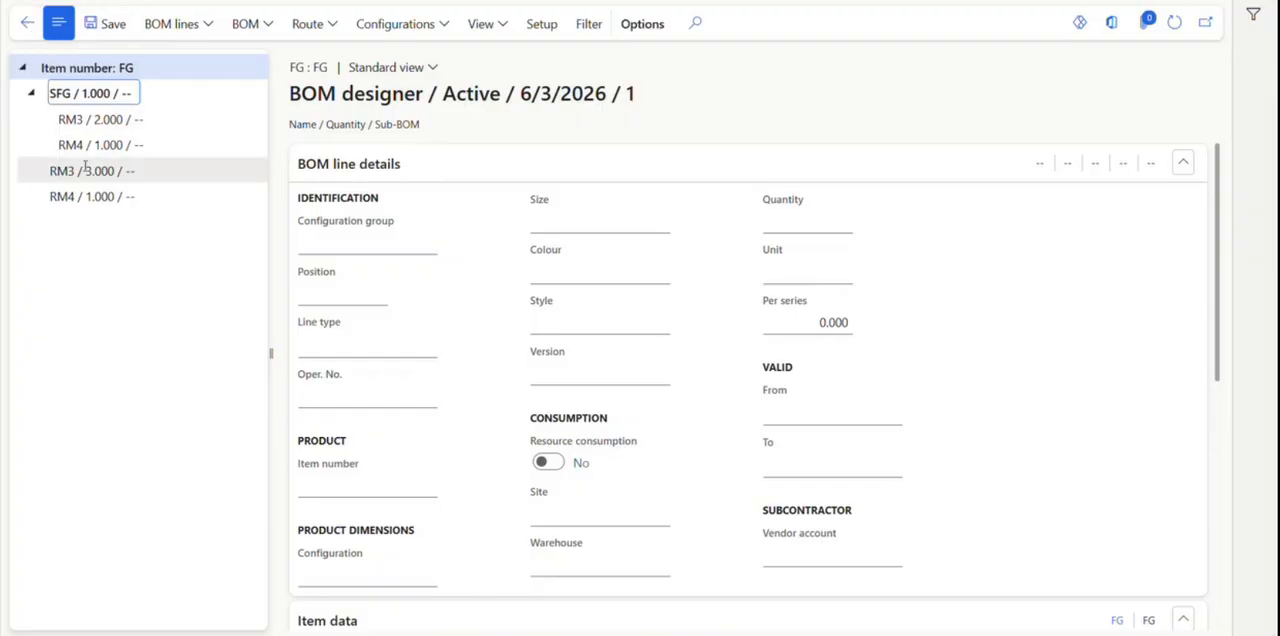
click(28, 26)
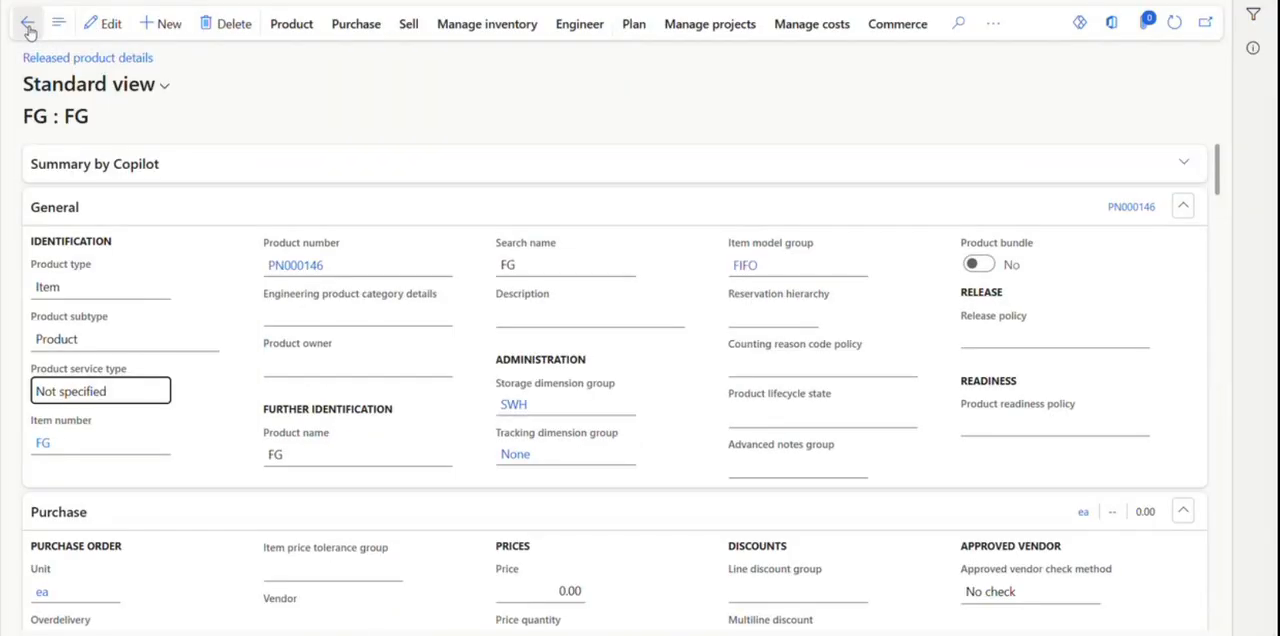
Open the bill of materials behind the FG product's active BOM version.
click(592, 32)
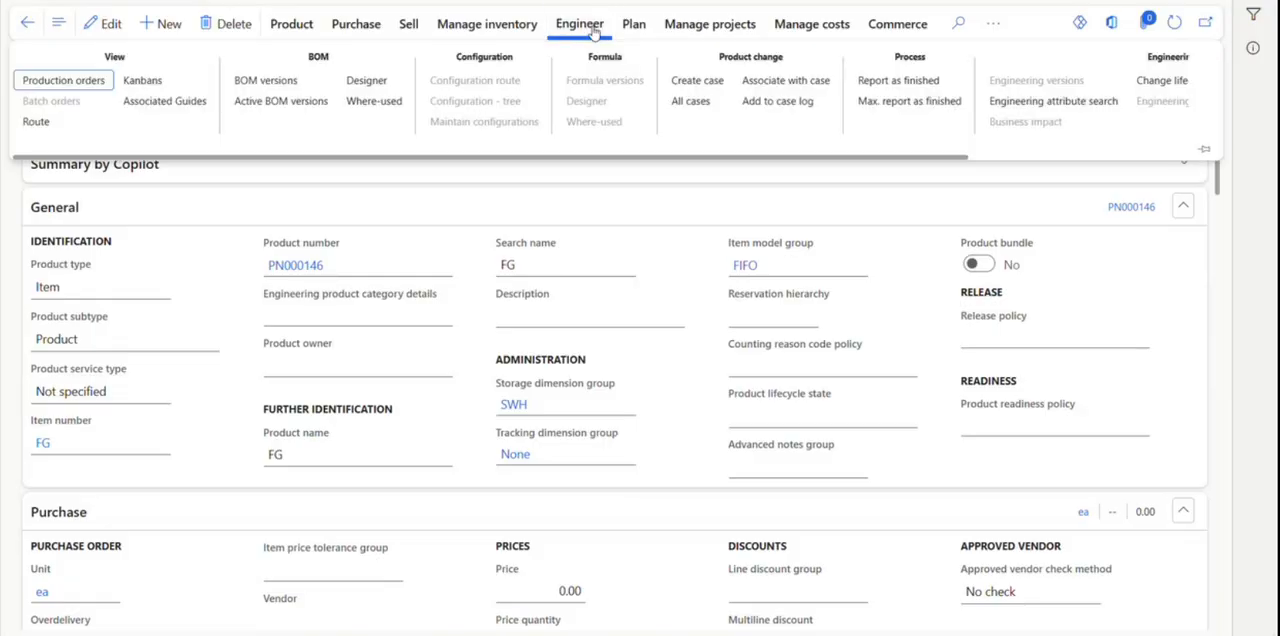
click(271, 102)
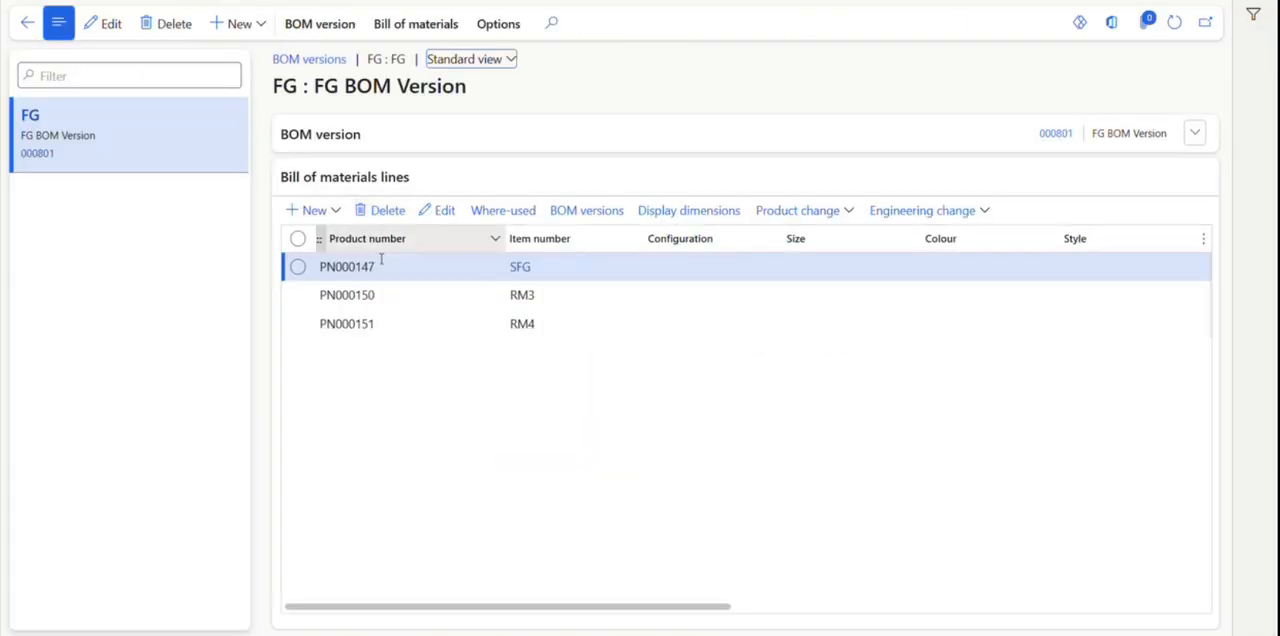
click(463, 291)
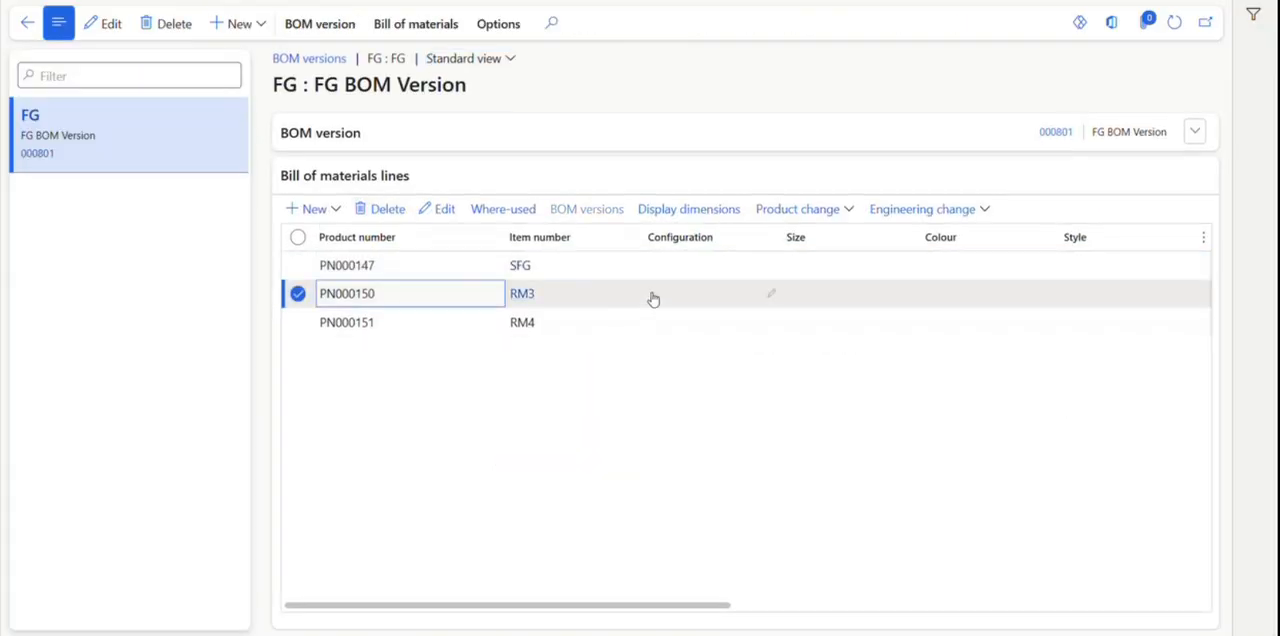
click(102, 25)
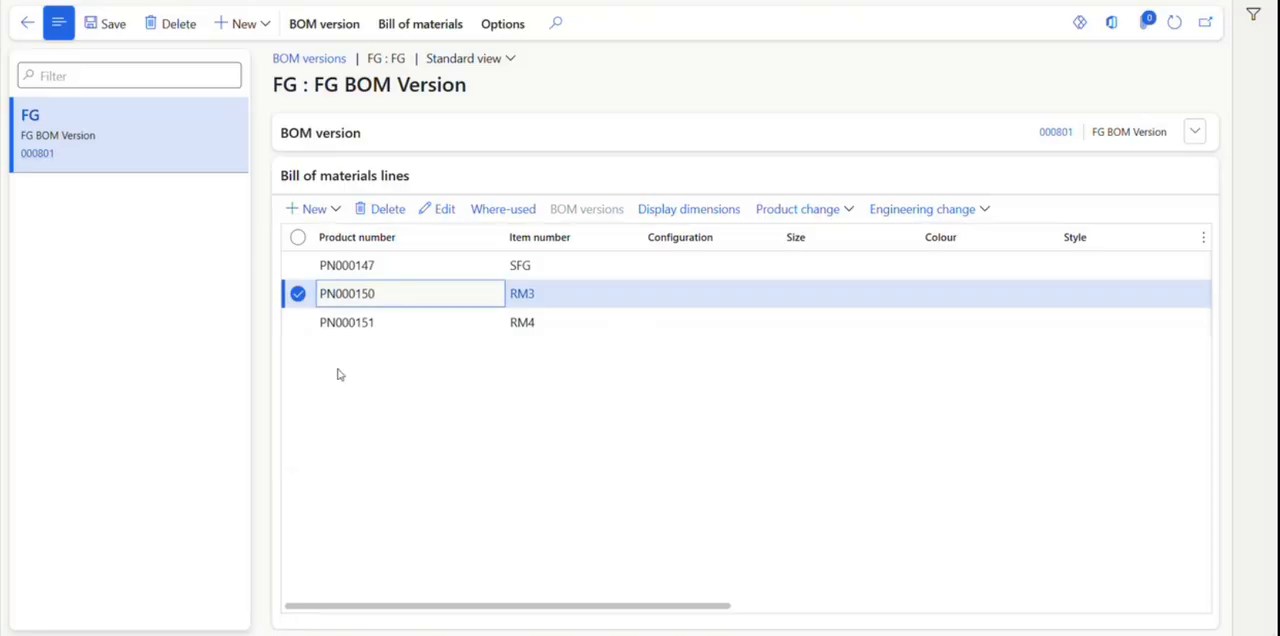
click(35, 153)
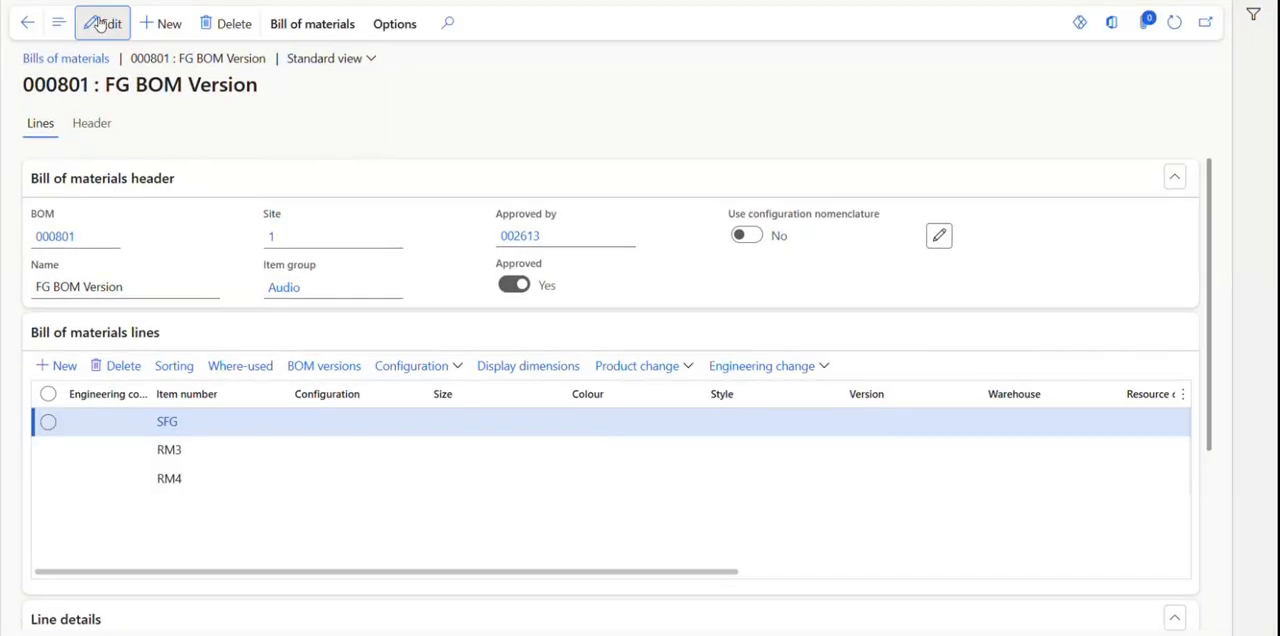
Replace item RM3 with RM1 and item RM4 with RM2 in the FG BOM lines and save the bill of materials.
click(100, 24)
click(269, 453)
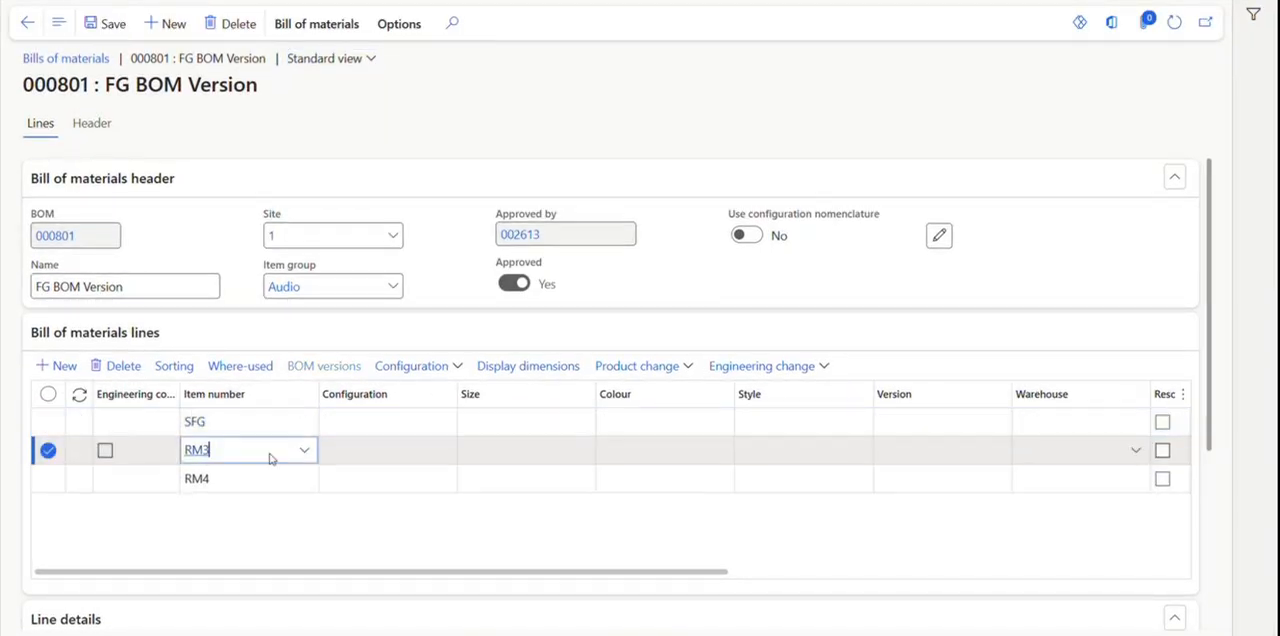
mouse_move(269, 458)
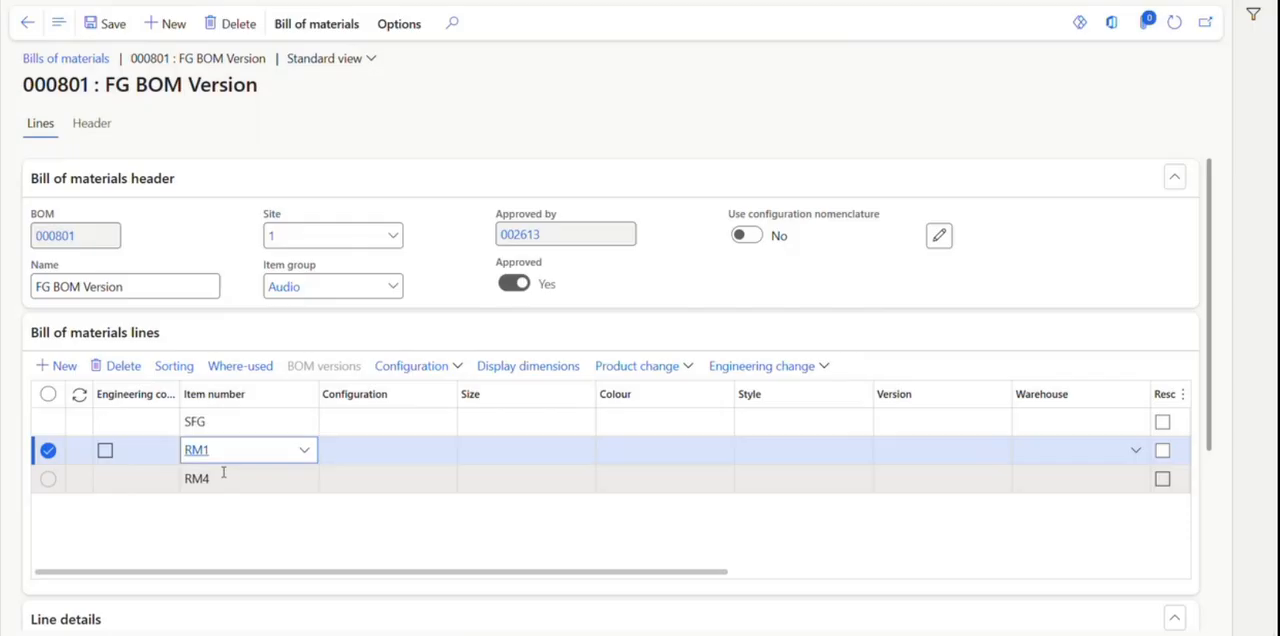
click(242, 480)
key(BackSpace)
text(2)
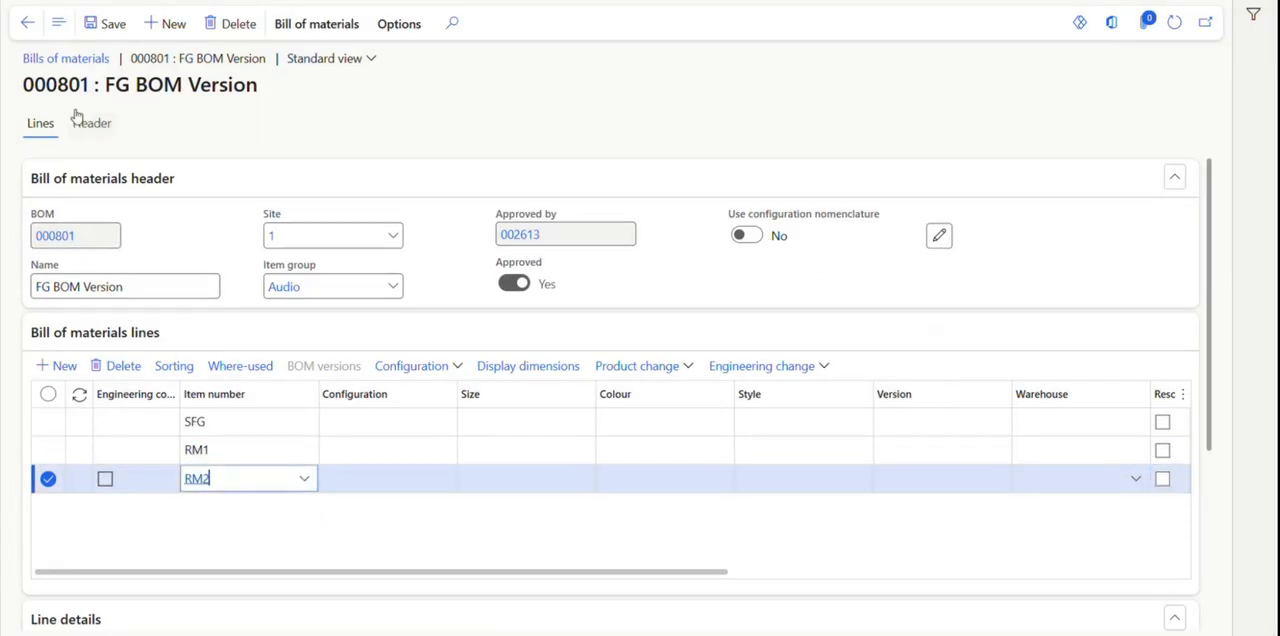
click(110, 26)
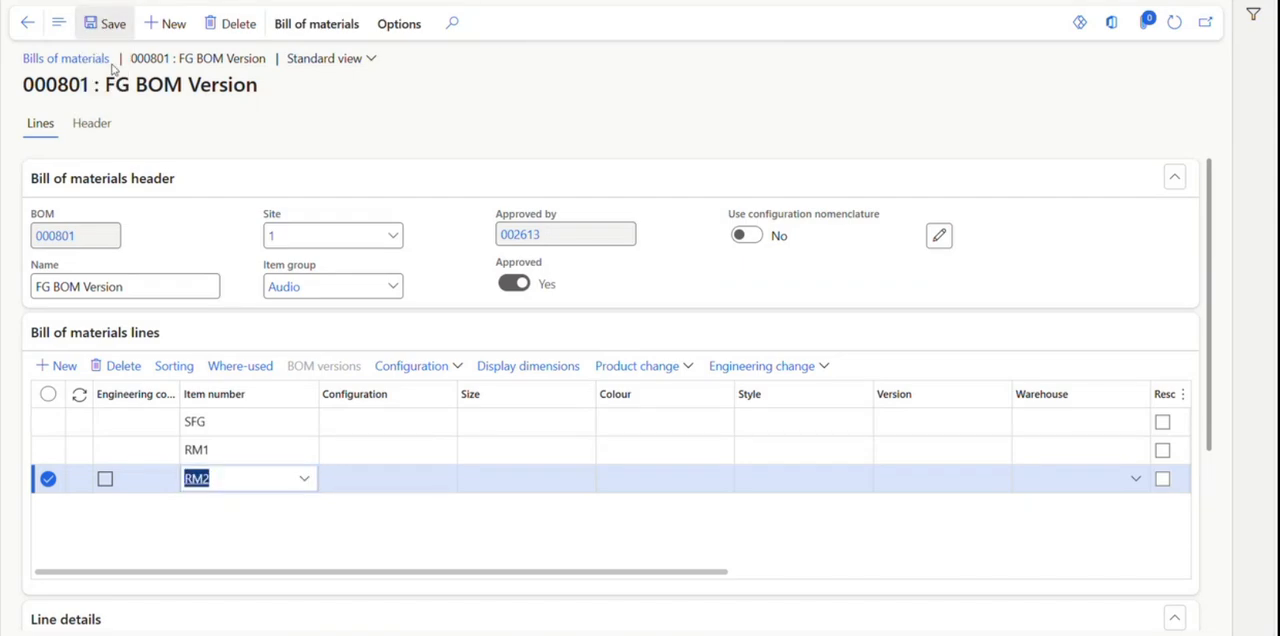
Return to the FG product details and examine the corrected FG structure in the BOM designer, including the components under SFG.
click(33, 32)
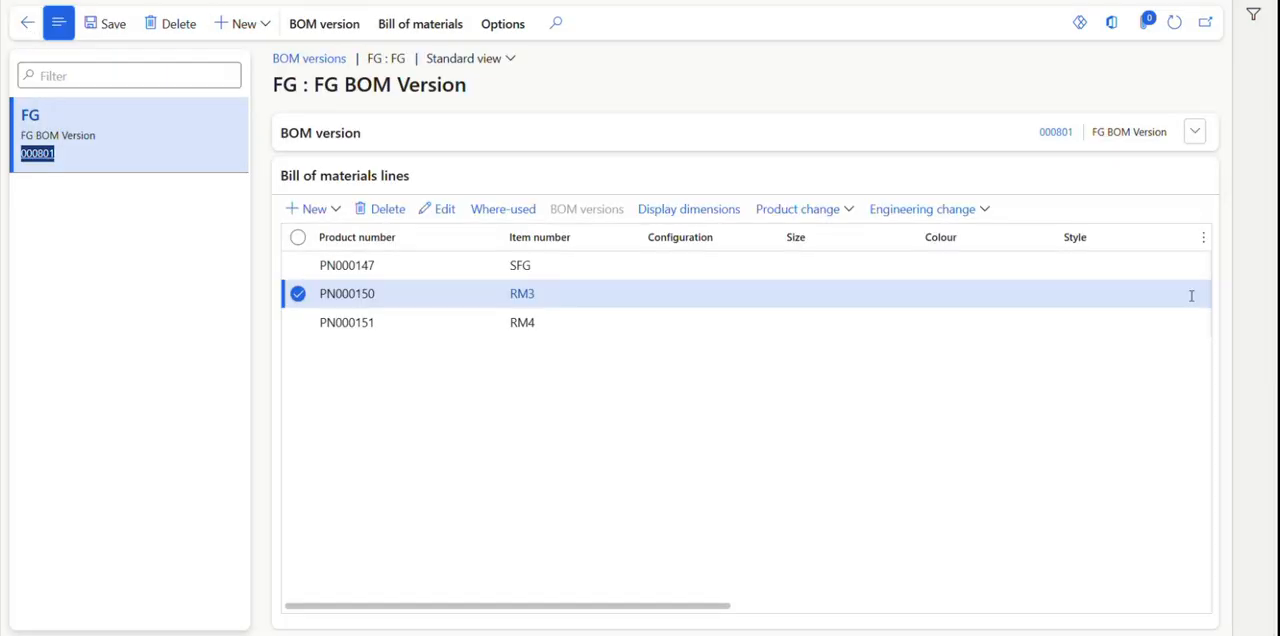
click(21, 28)
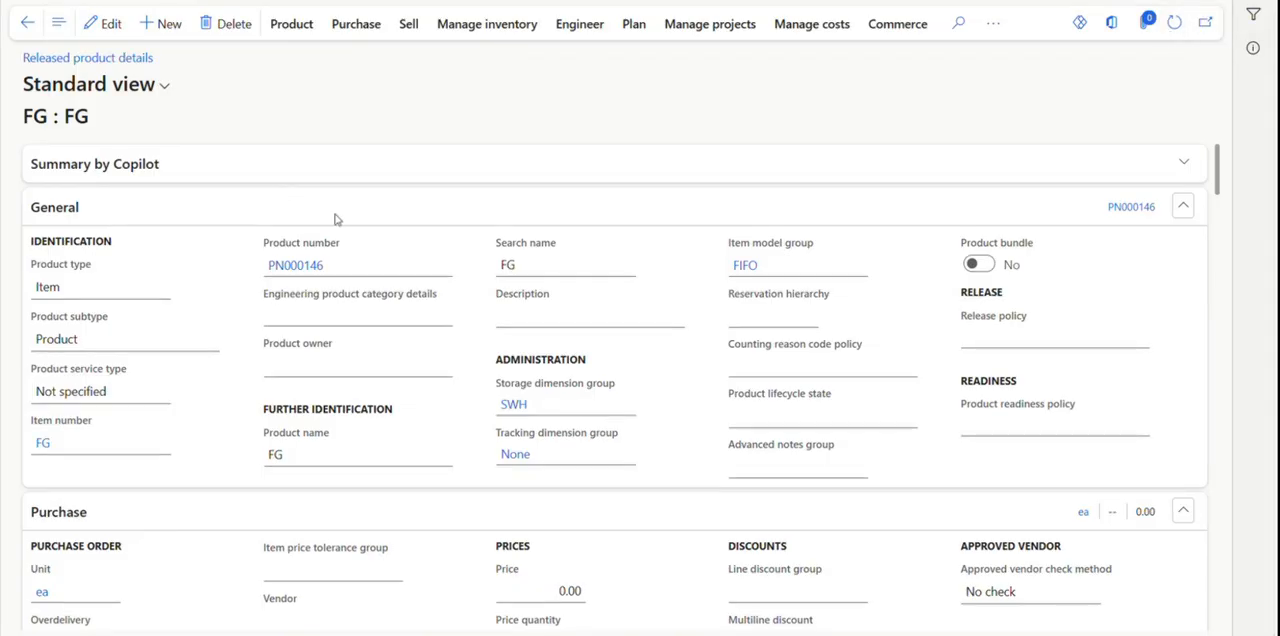
click(600, 34)
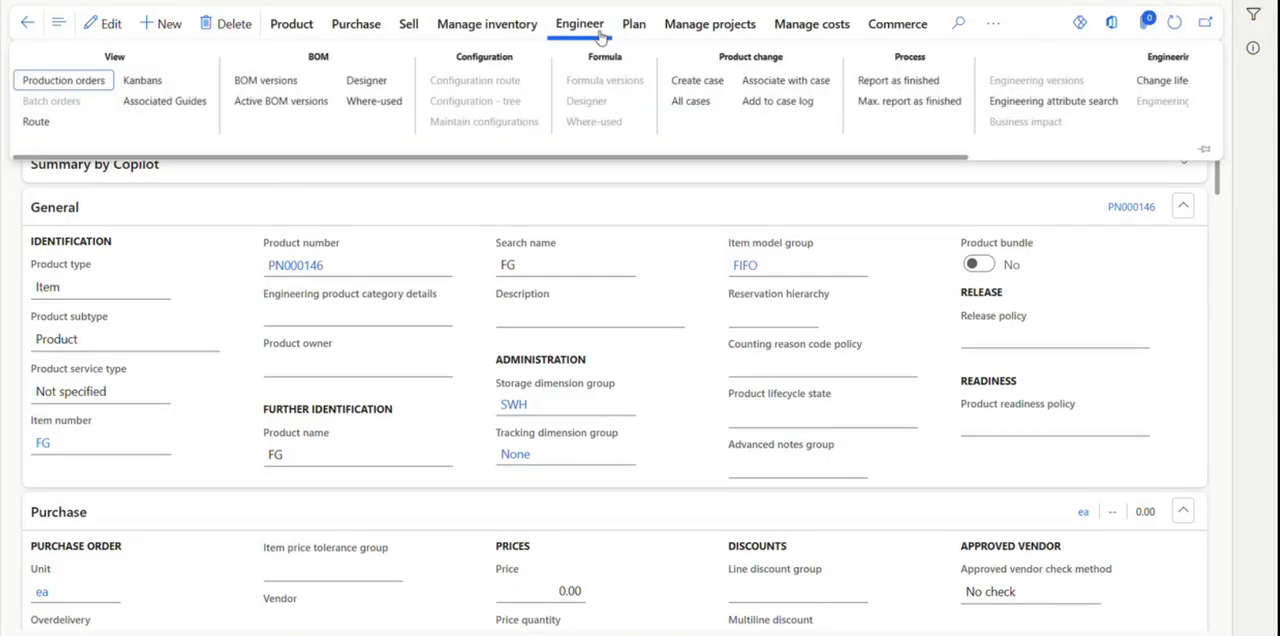
click(366, 80)
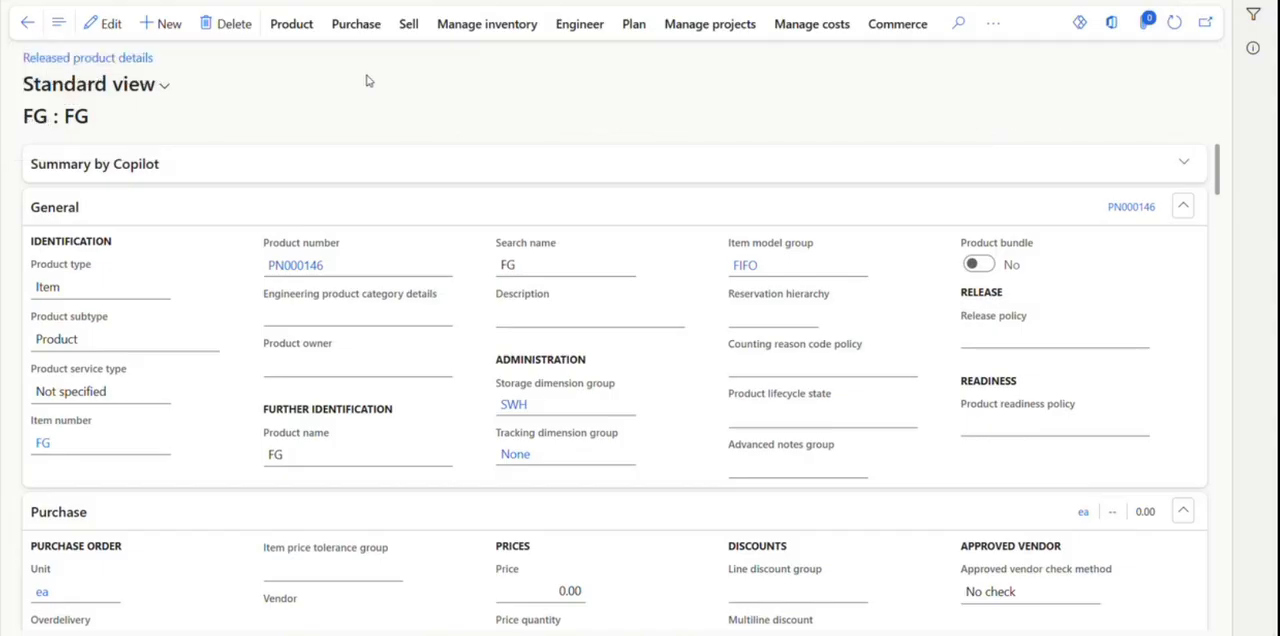
click(32, 95)
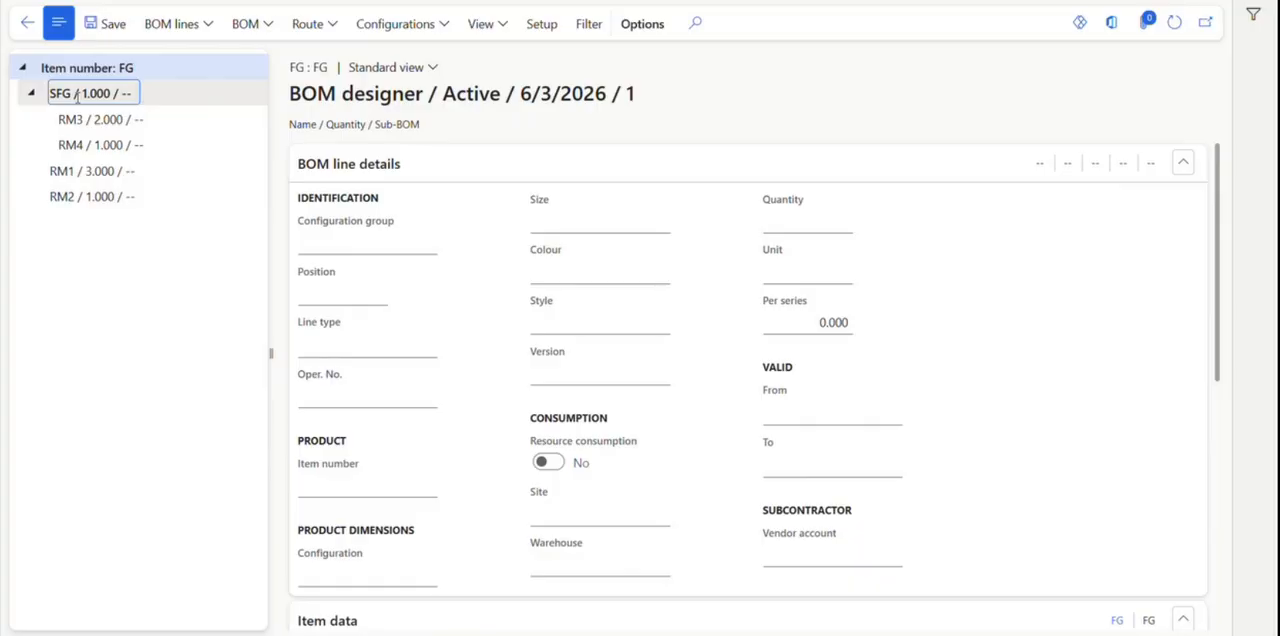
click(82, 143)
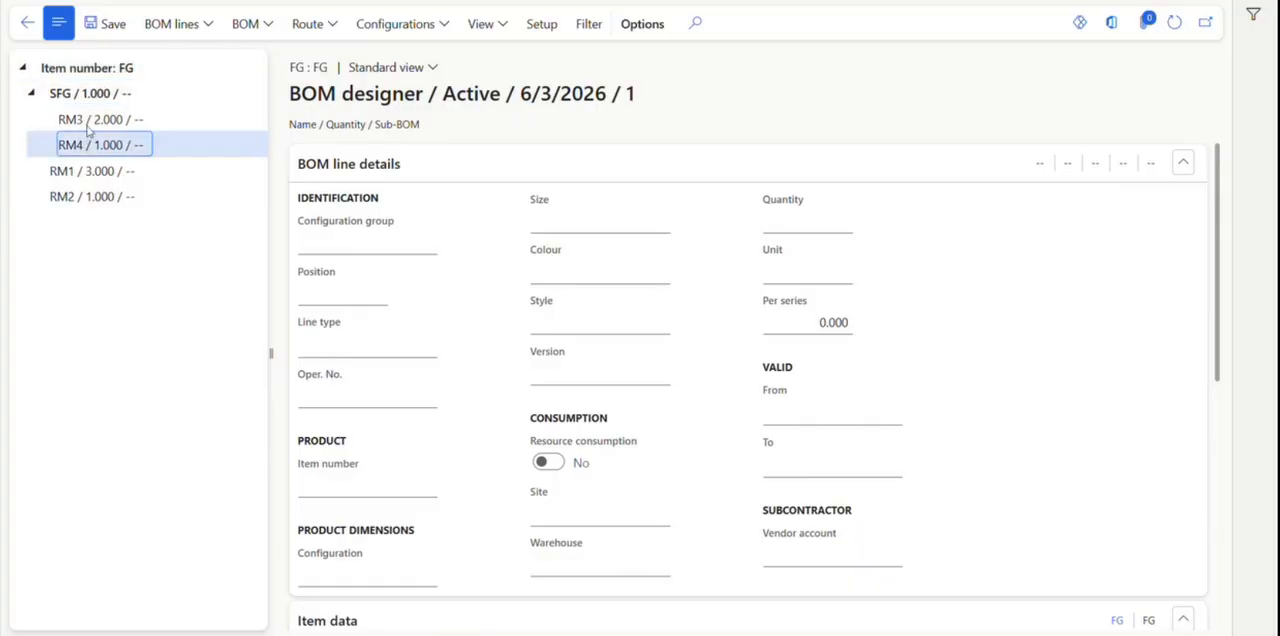
click(87, 120)
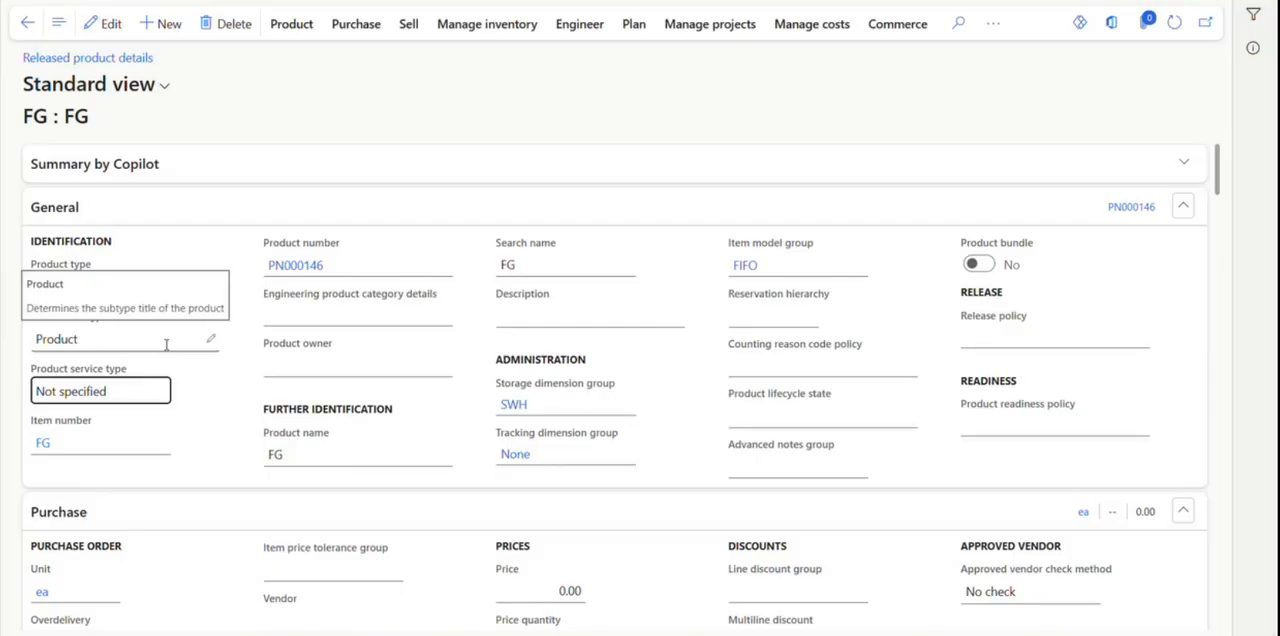
Open the list of BOM versions for the FG product.
click(579, 26)
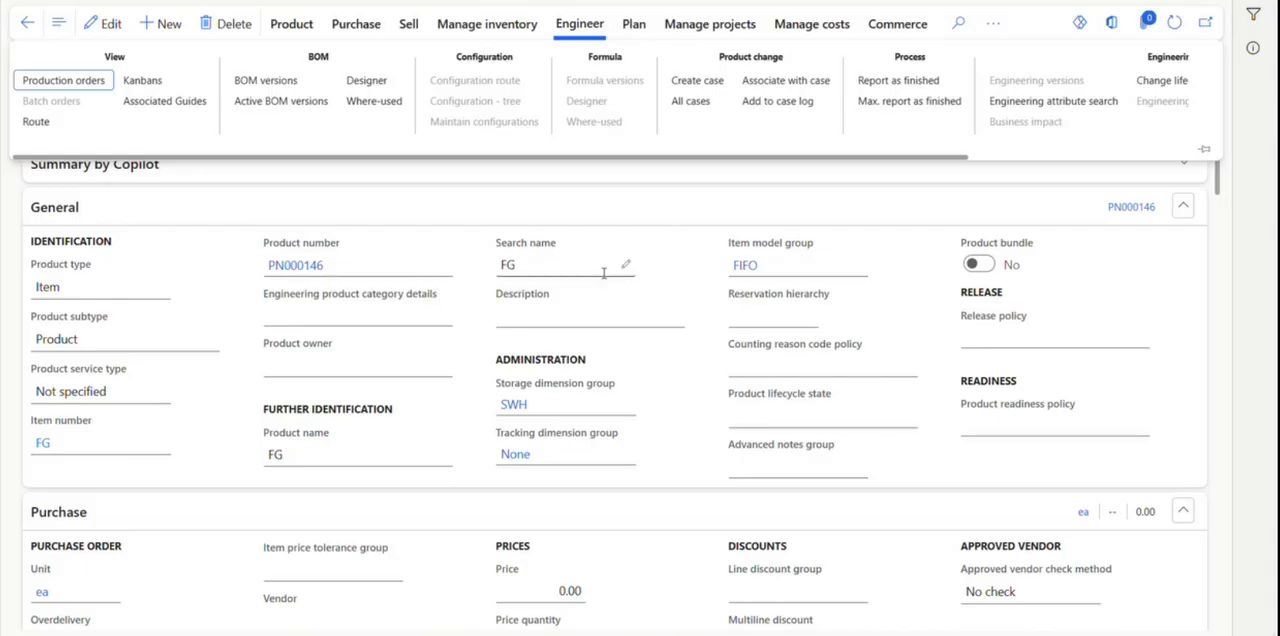
click(746, 211)
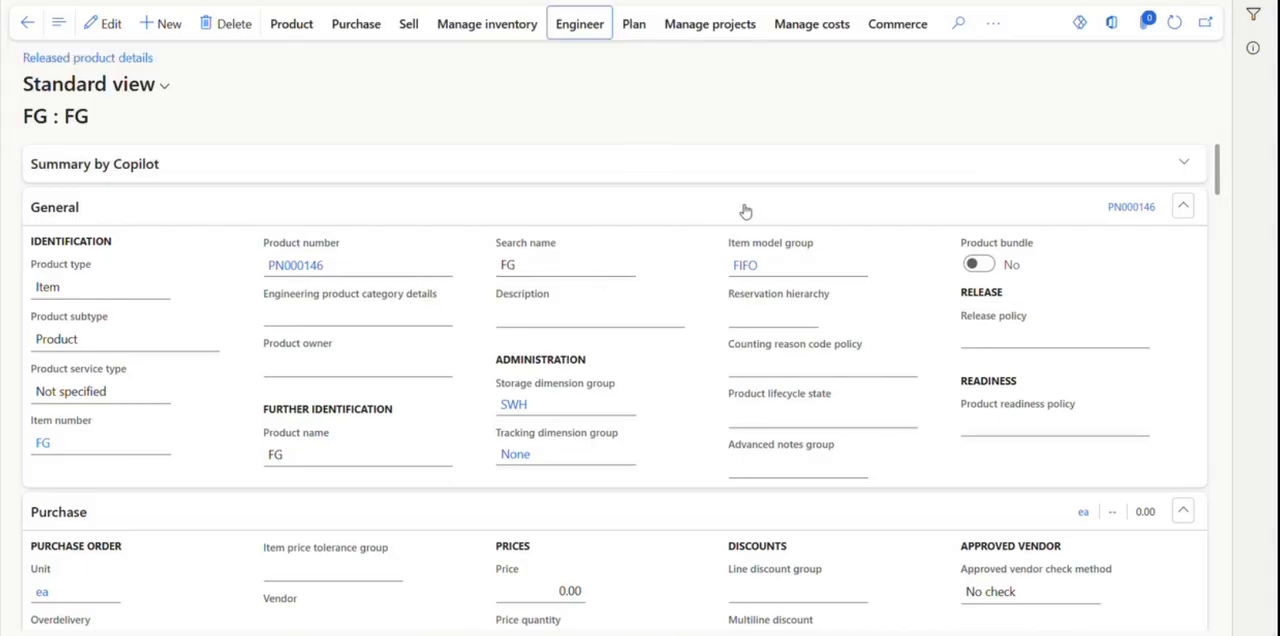
click(490, 24)
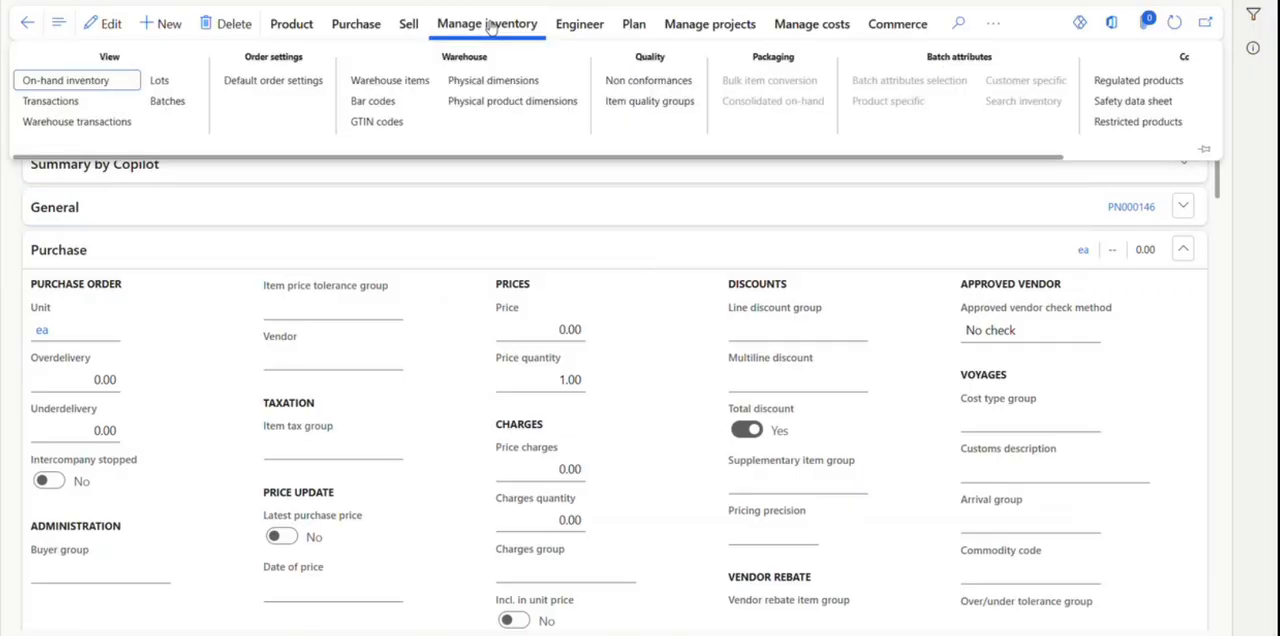
click(586, 31)
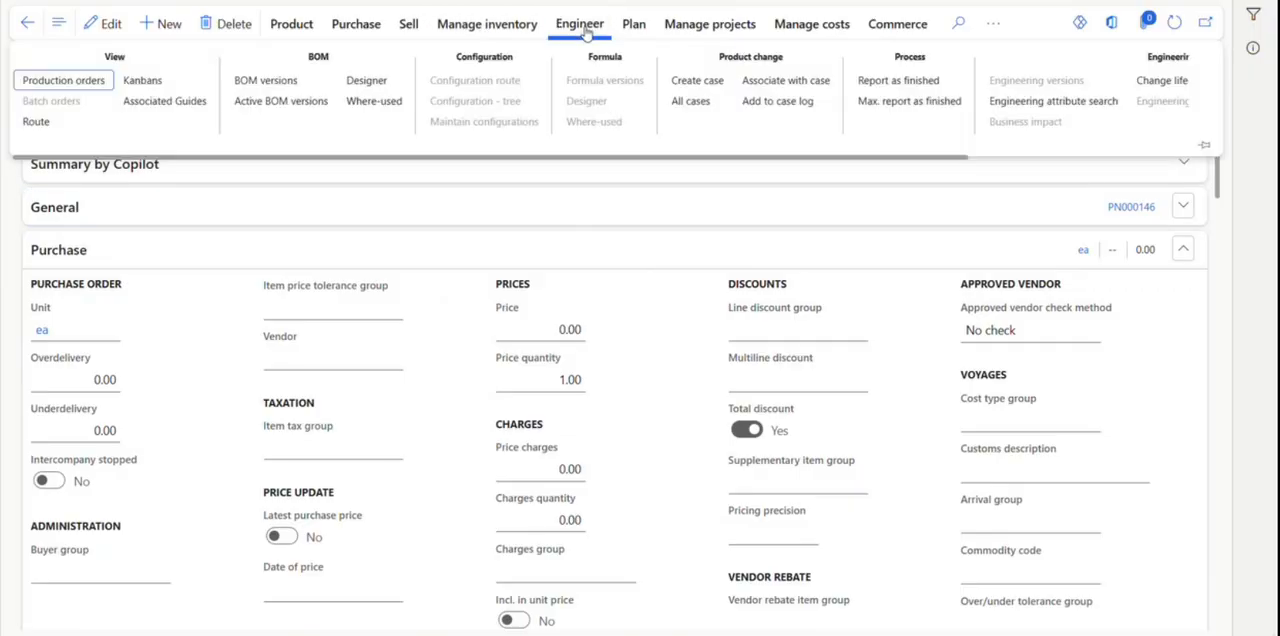
click(274, 87)
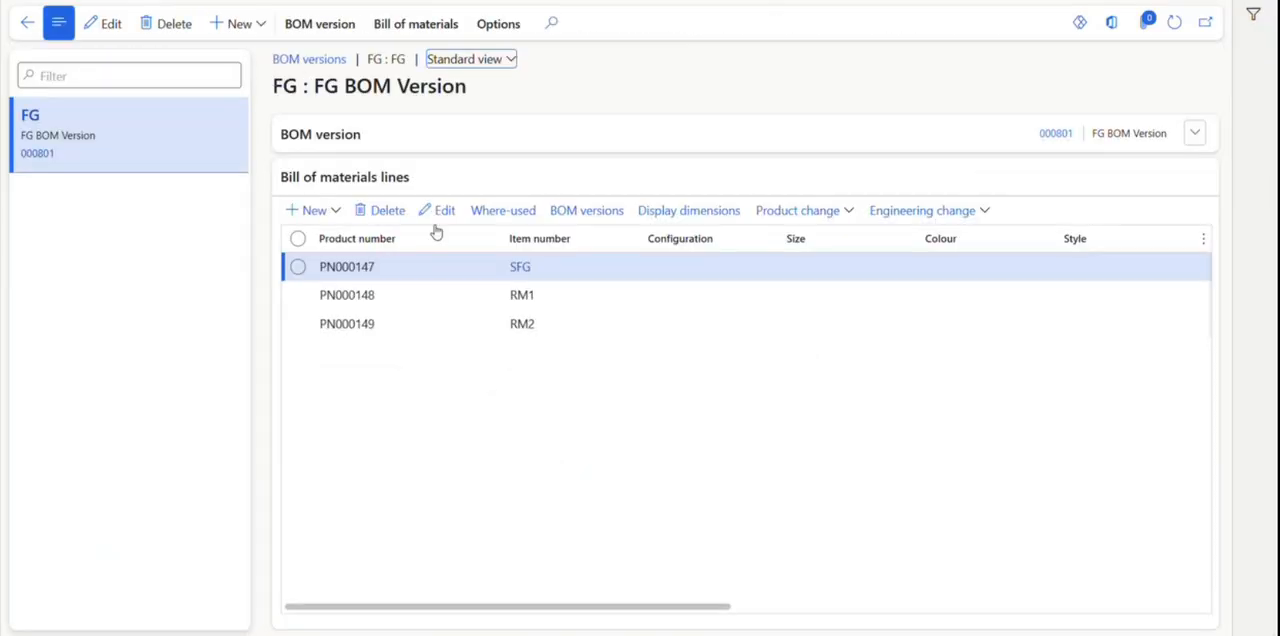
Create a new BOM and BOM version for FG named "FG More Than 100 Pcs" at site 1.
click(261, 34)
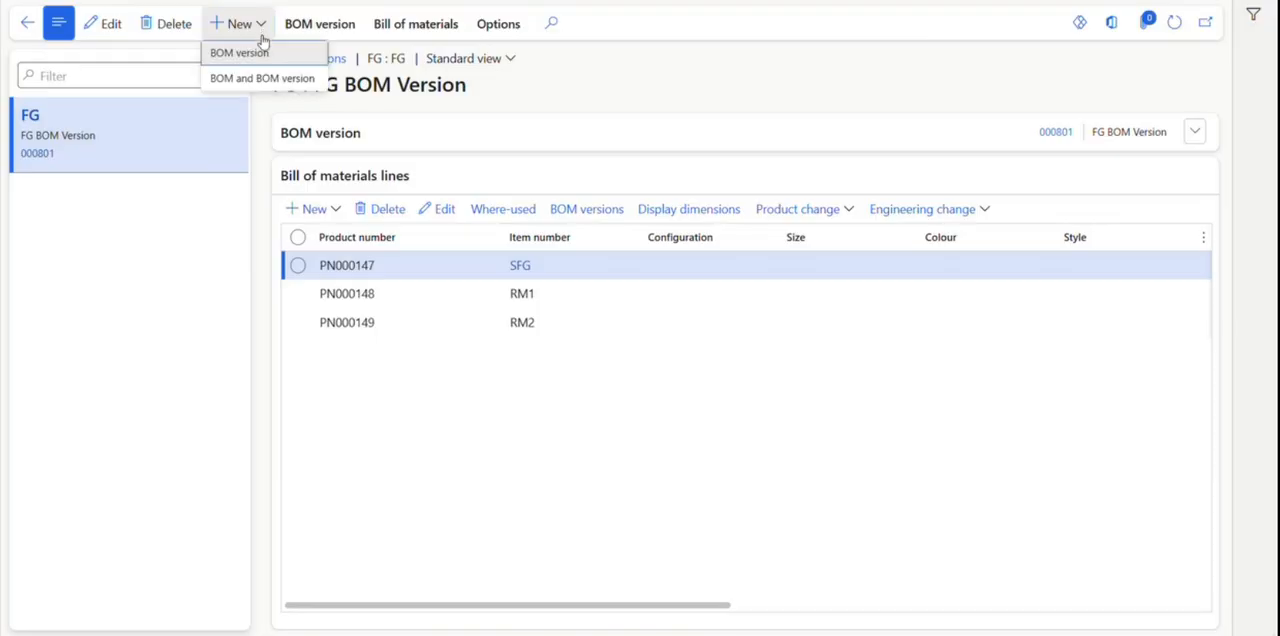
click(273, 87)
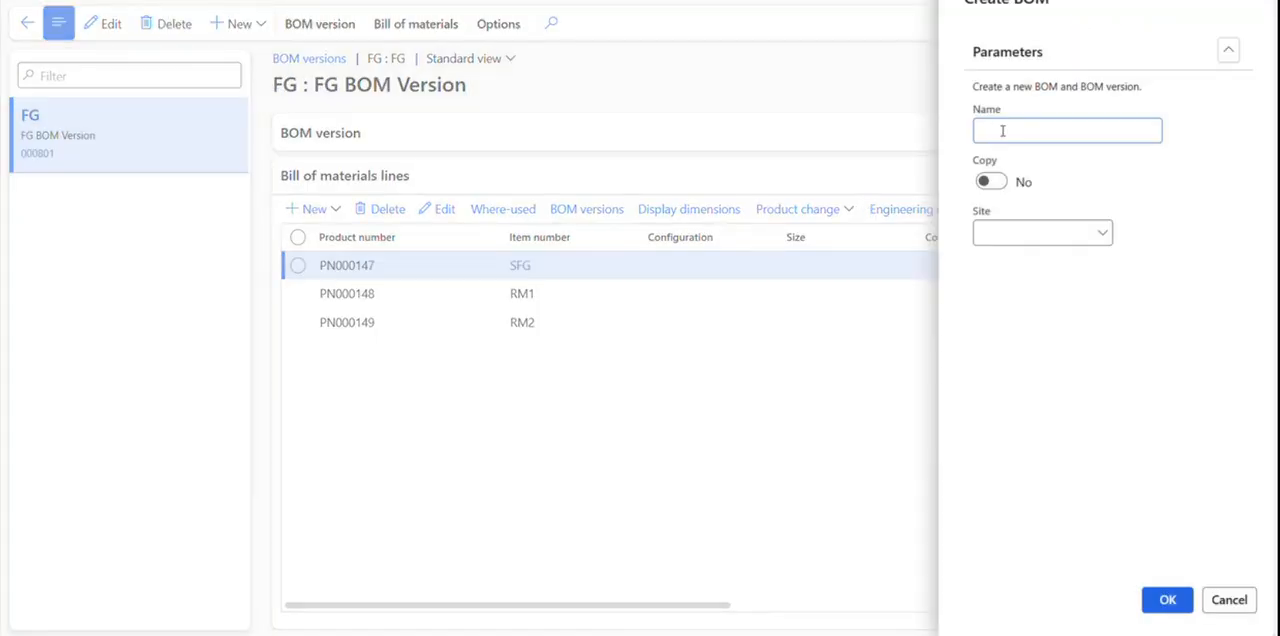
text(FG)
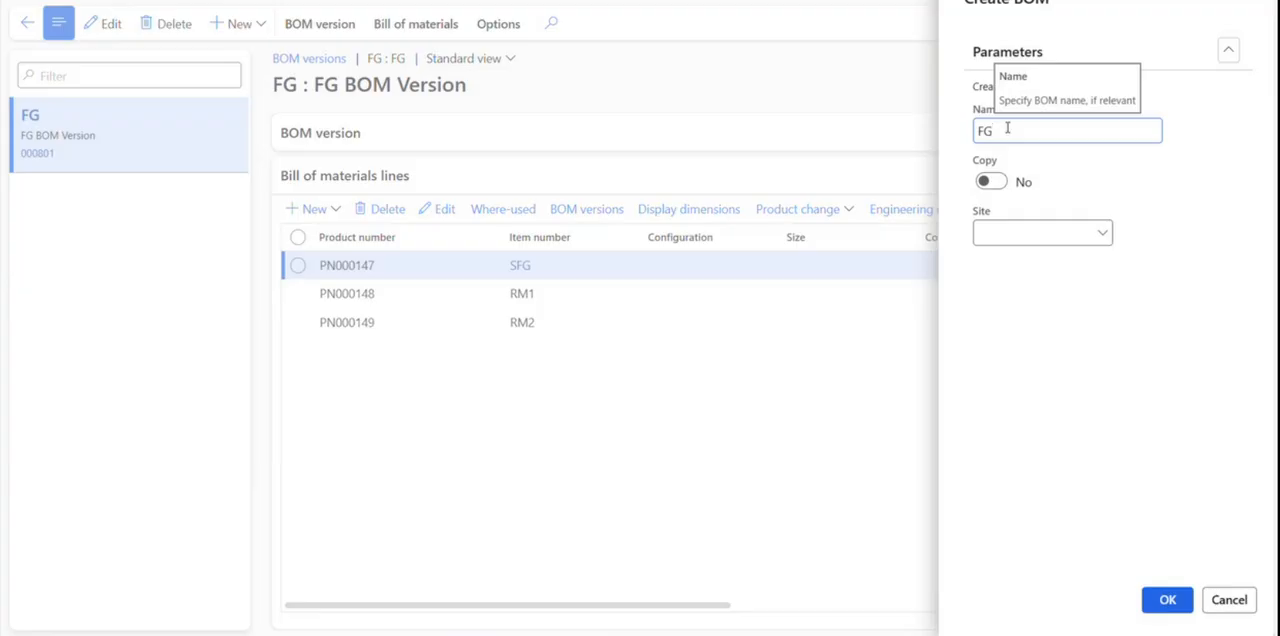
text( Mbre Tan )
text(an )
text(100 P)
text(cs)
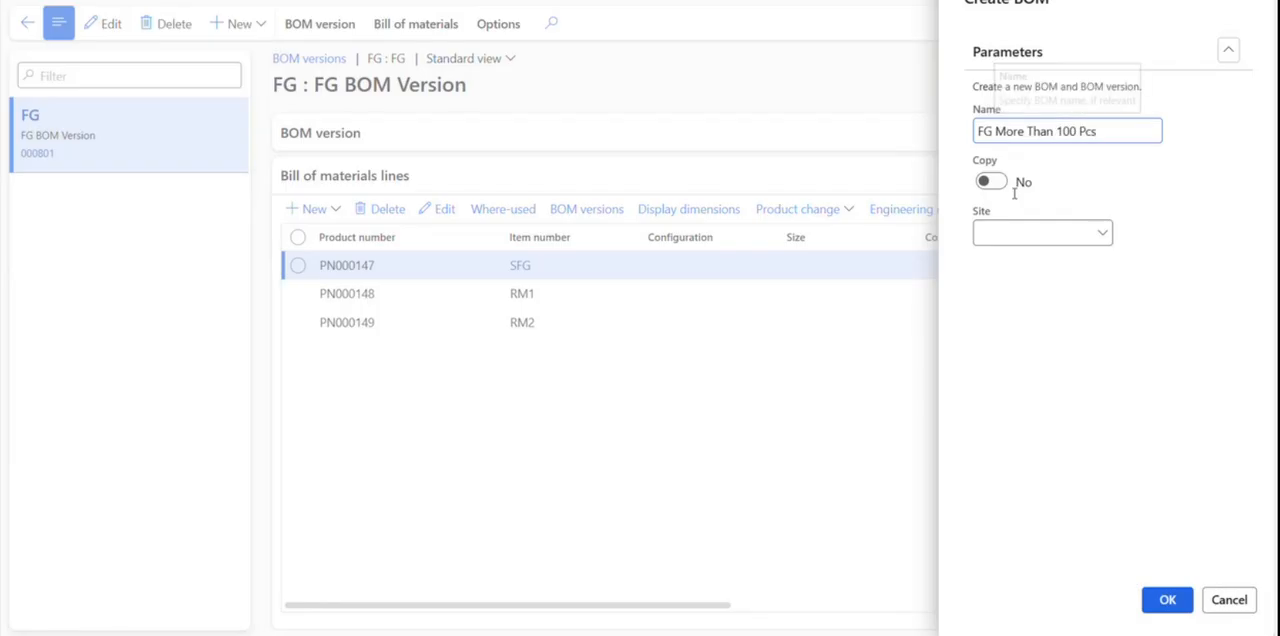
click(1104, 236)
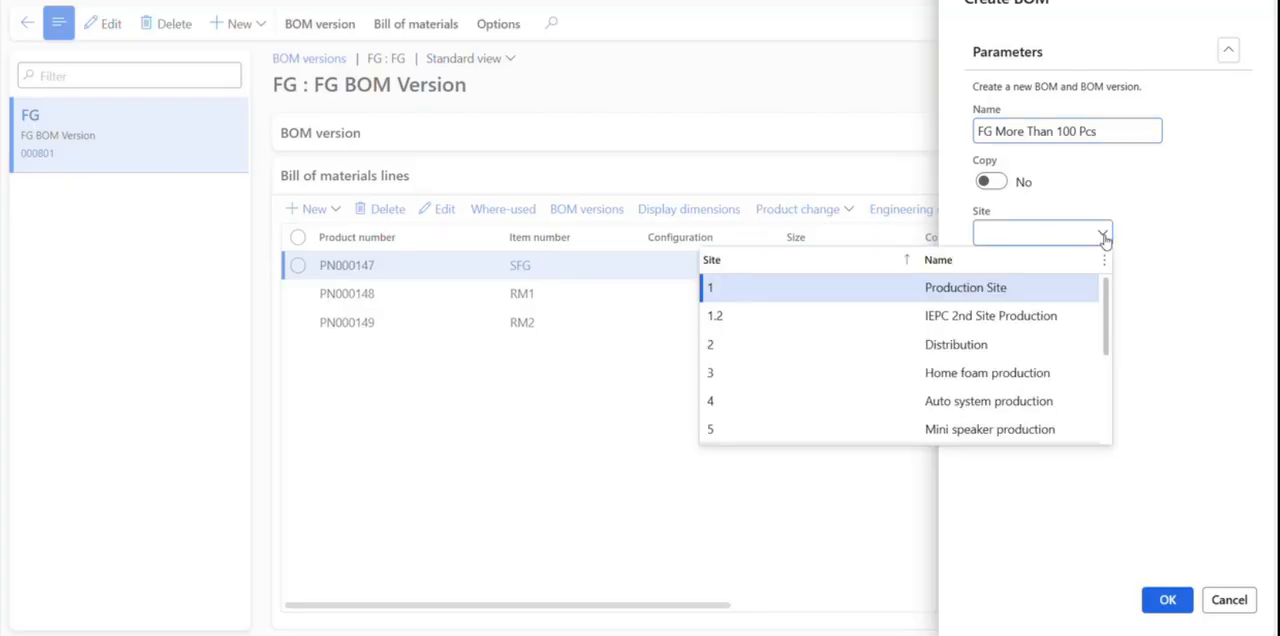
click(809, 283)
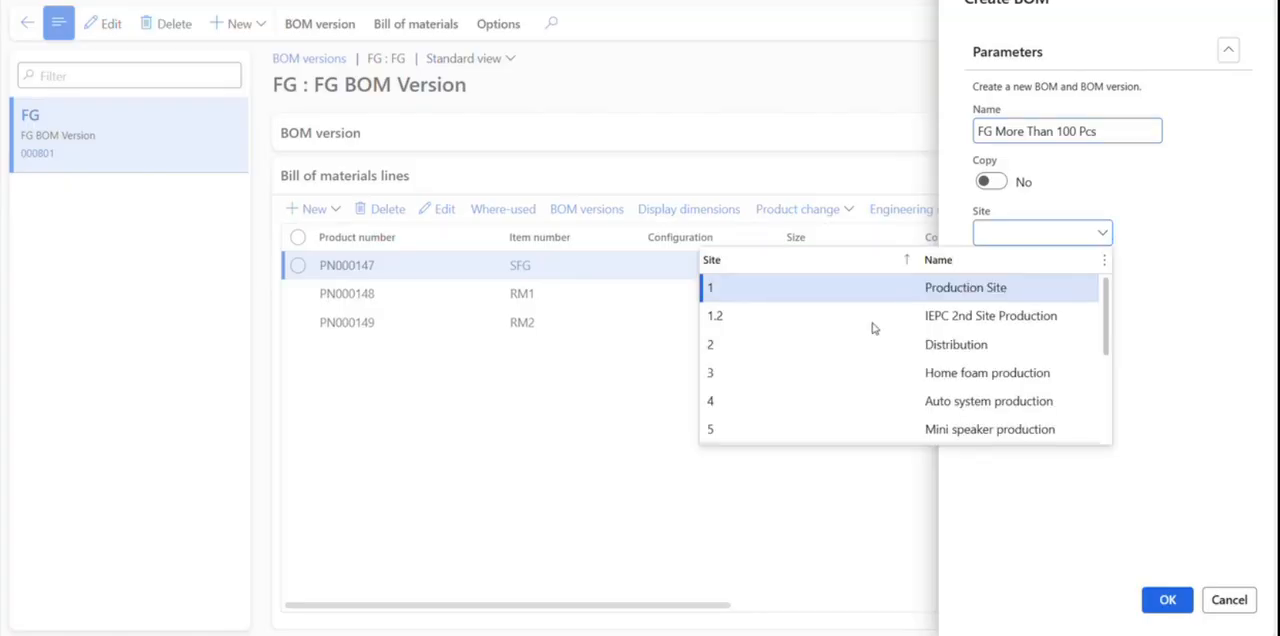
click(1176, 609)
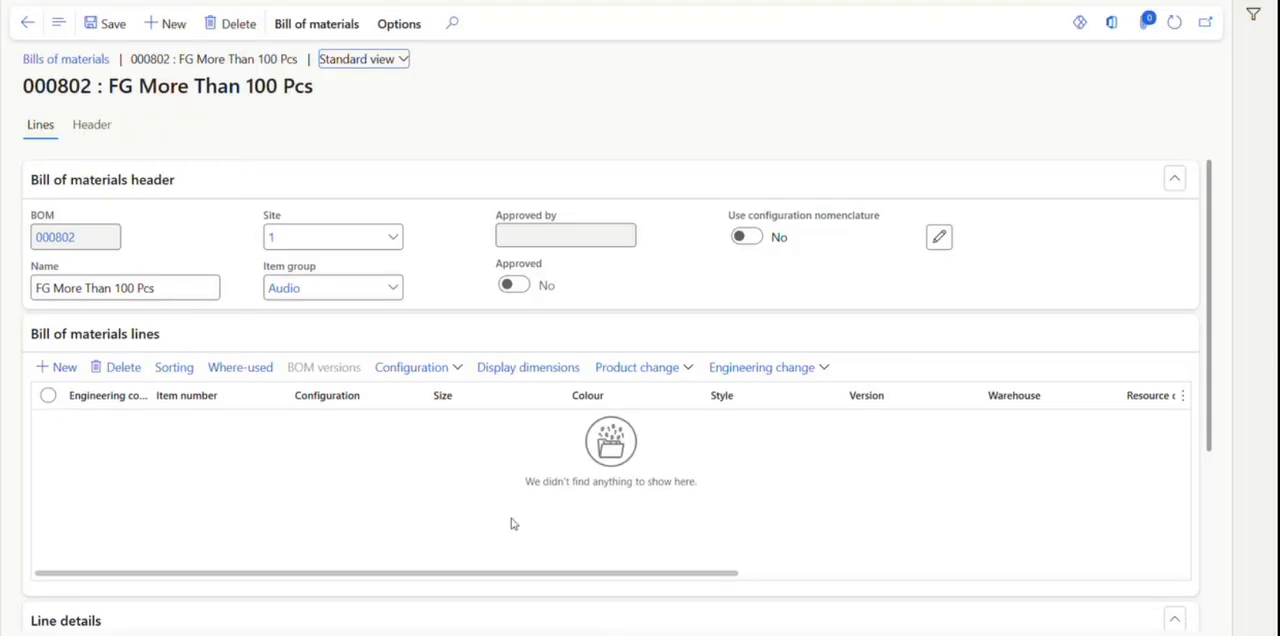
Add three lines to the new bill of materials for items SFG, RM1 and RM2.
click(58, 367)
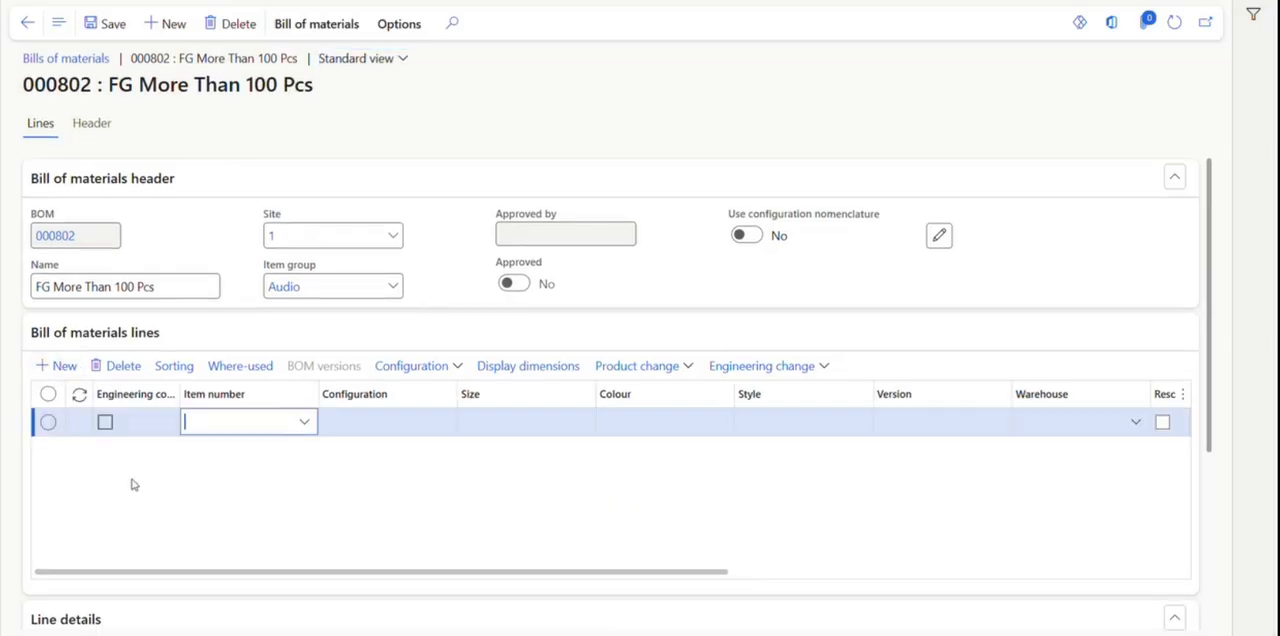
text(s)
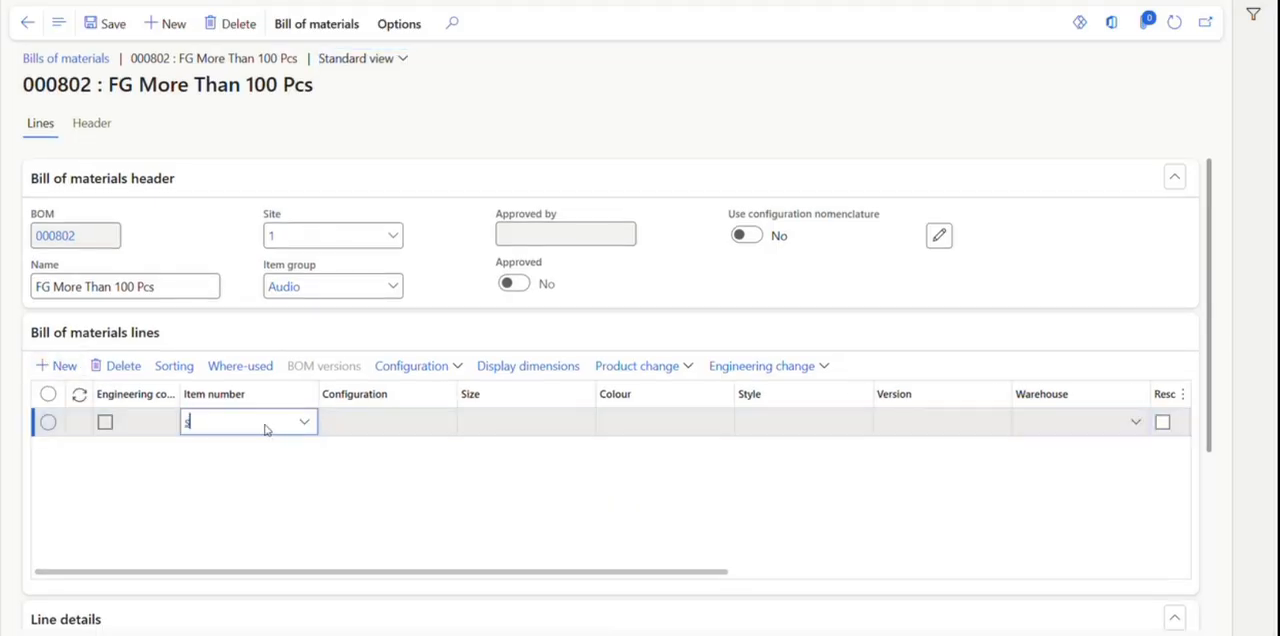
text(fg)
click(263, 198)
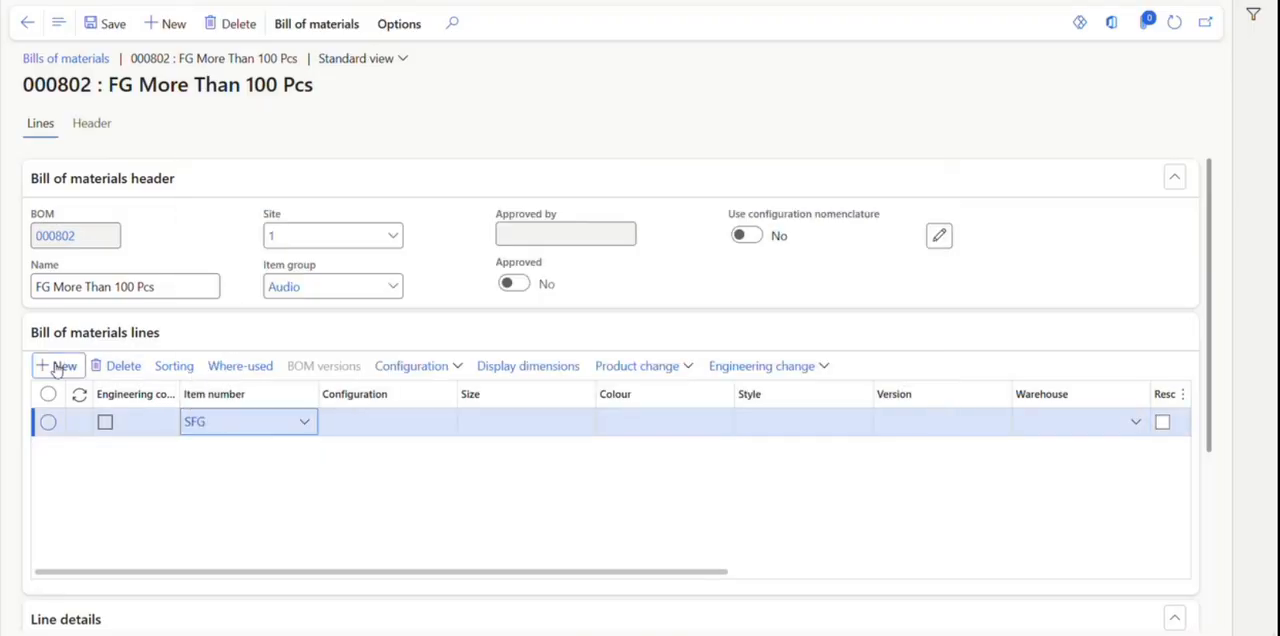
click(57, 367)
text(rm)
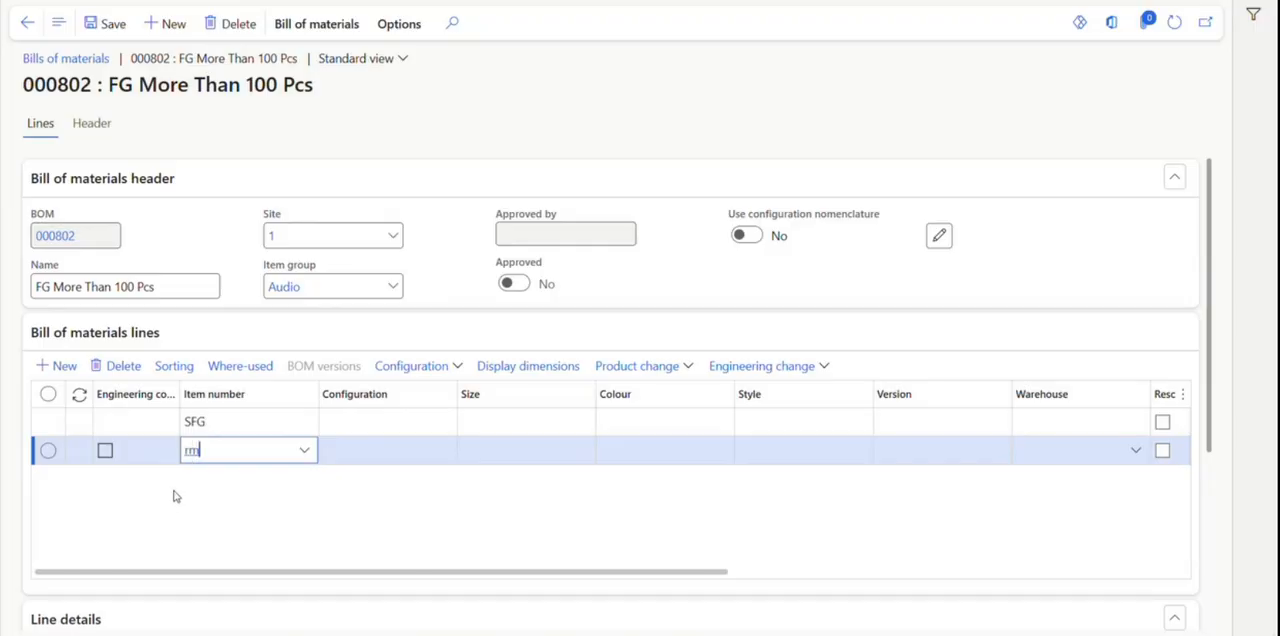
text(1)
click(57, 365)
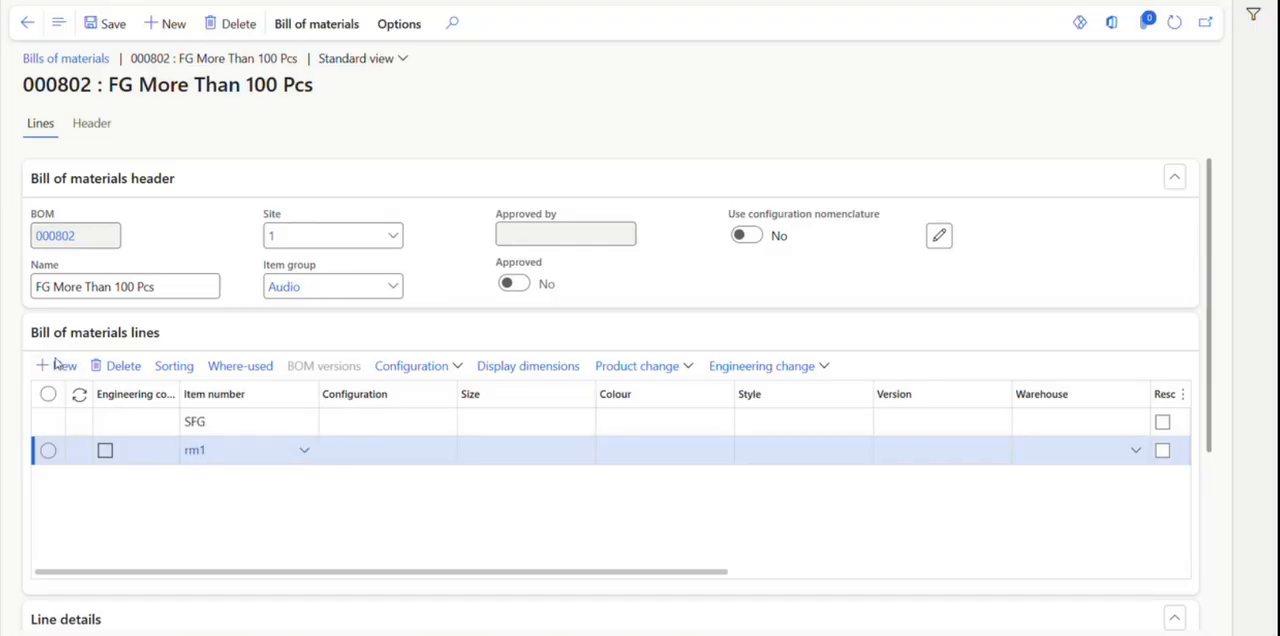
text(rm2)
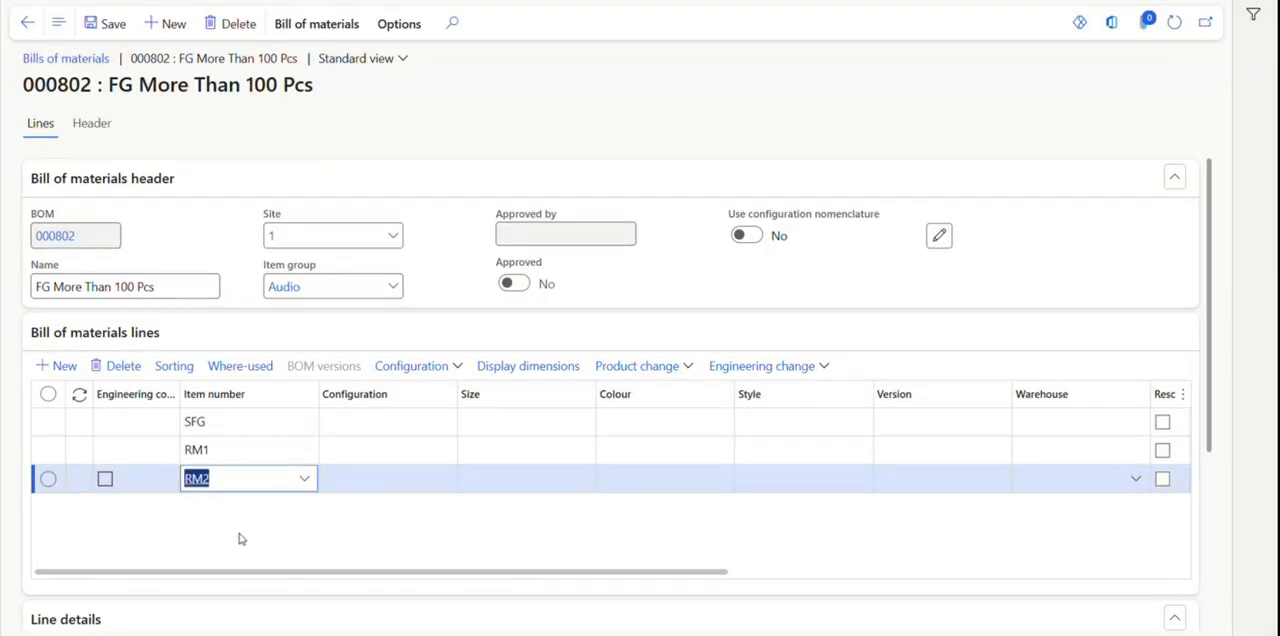
Set the quantity of the RM1 and RM2 lines to 2 each.
drag(274, 574, 524, 617)
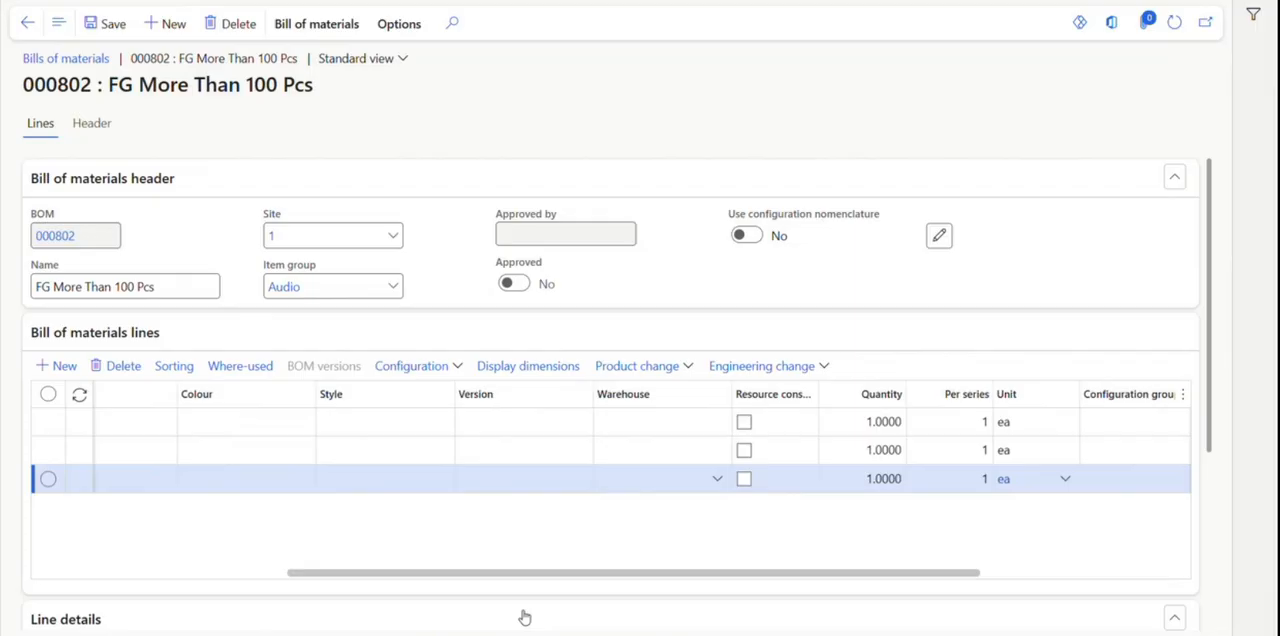
click(880, 484)
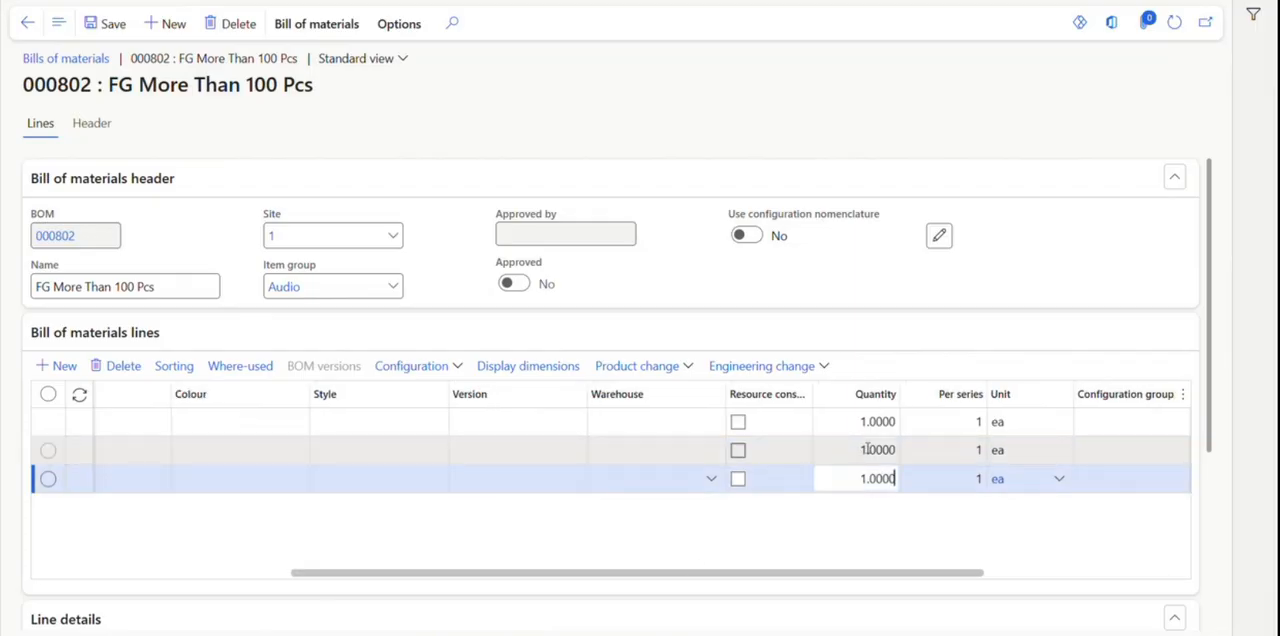
key(Up)
key(BackSpace)
text(2)
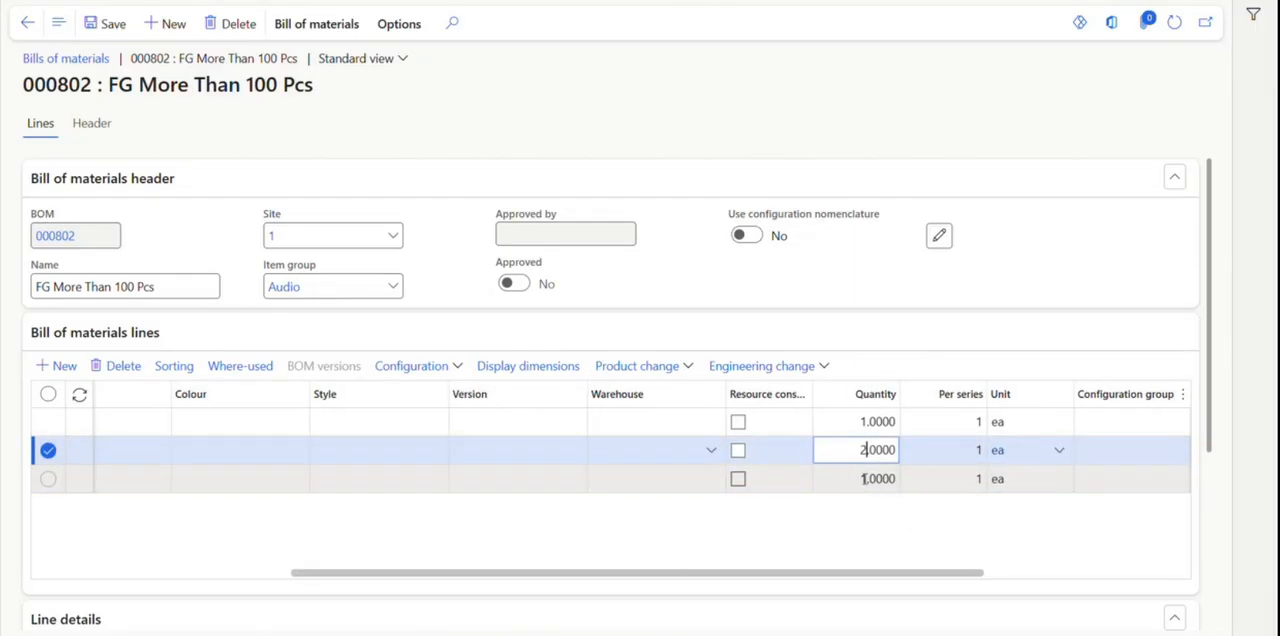
click(867, 478)
key(BackSpace)
text(2)
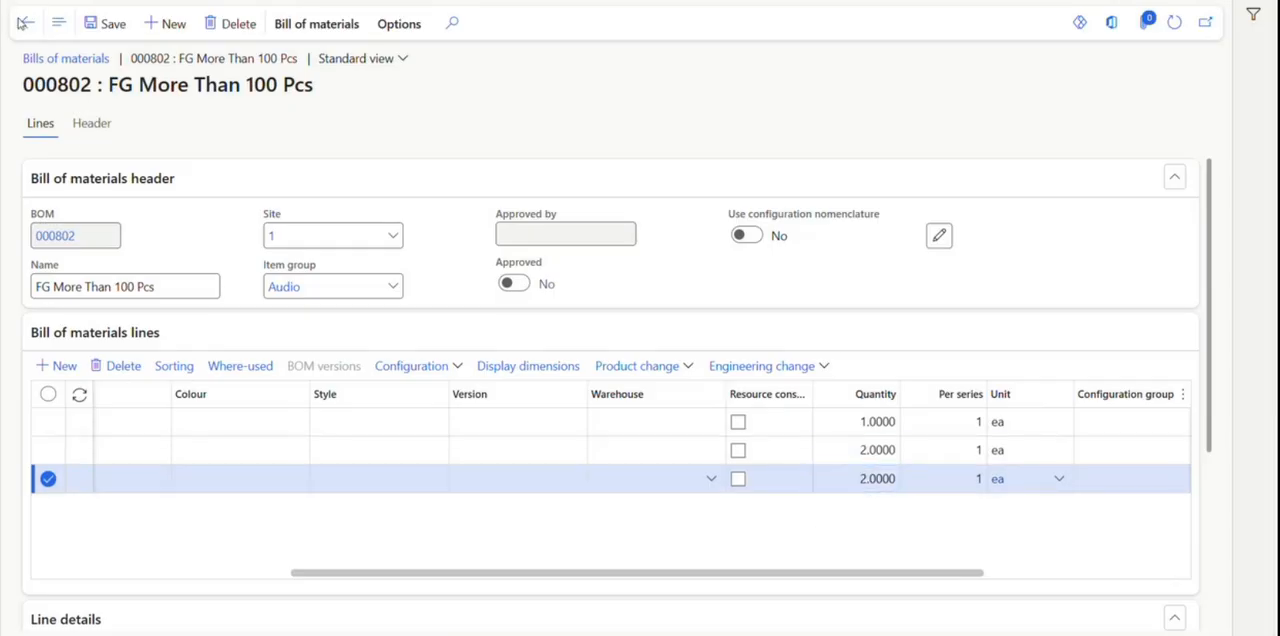
Return to the FG More Than 100 Pcs version, set its From qty. to 100, refresh the page and review its BOM line quantities.
click(24, 22)
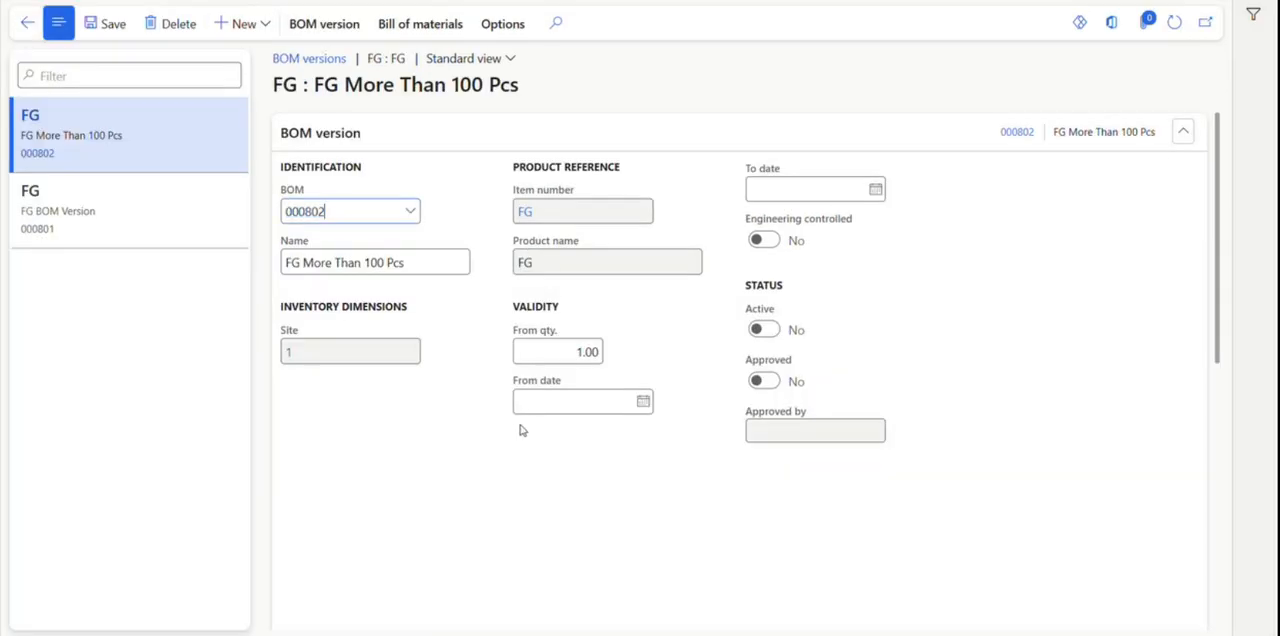
click(582, 356)
text(00)
click(1175, 23)
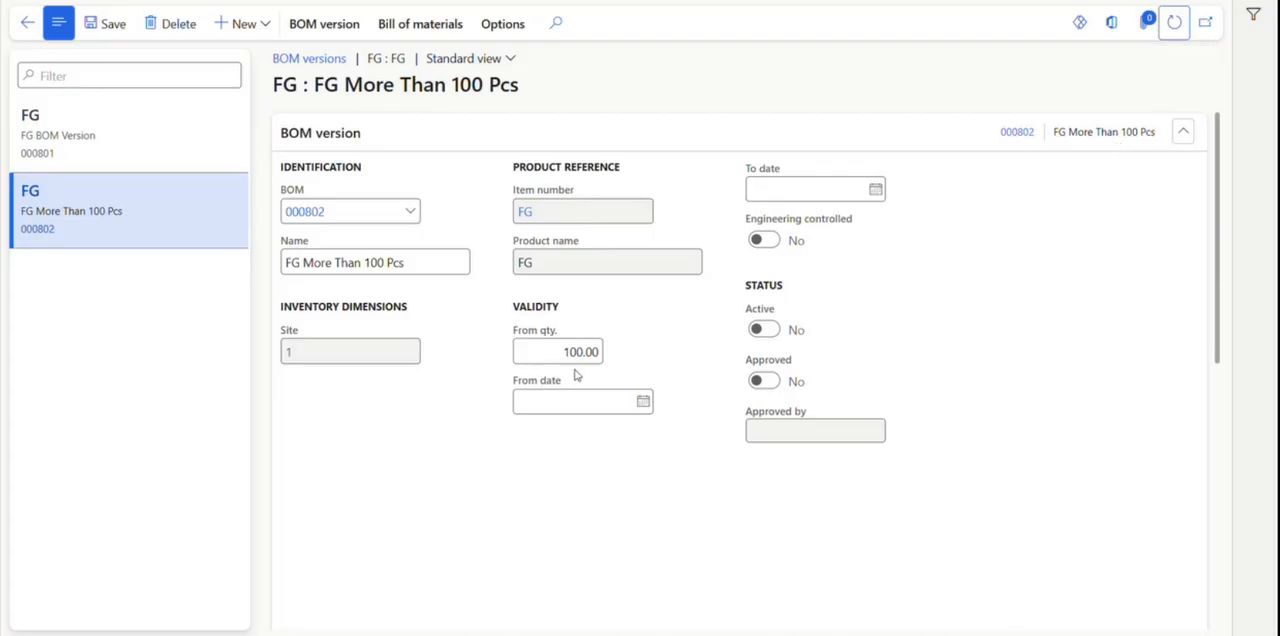
scroll(590, 378, down, 5)
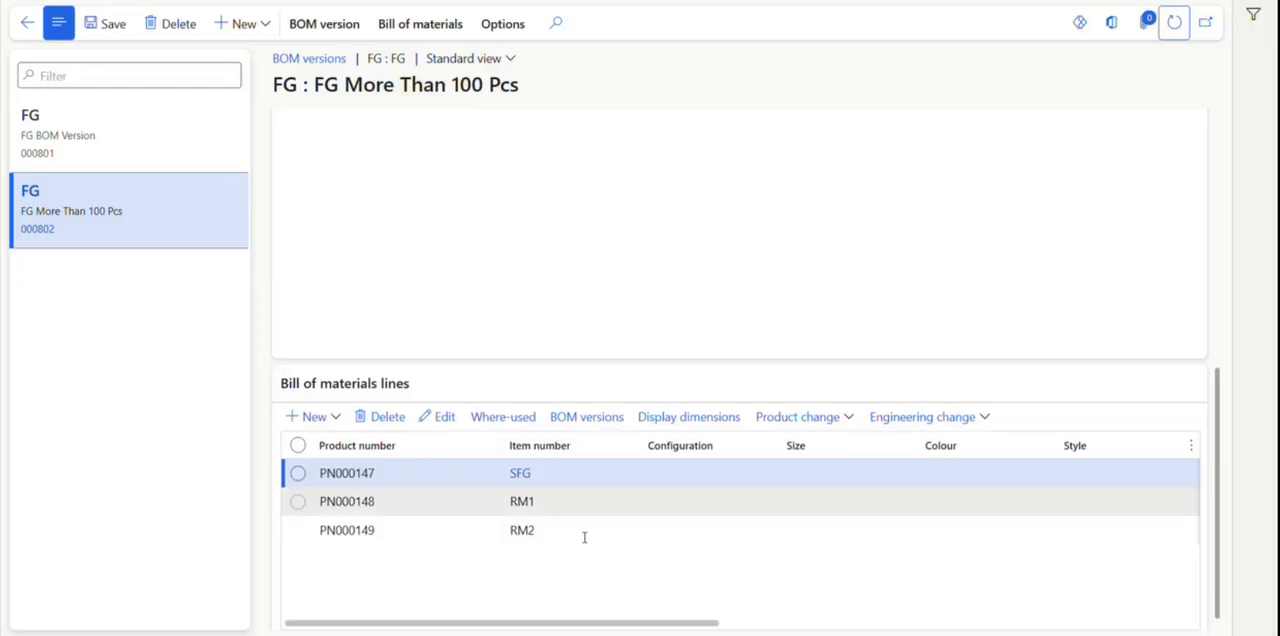
drag(588, 630, 948, 630)
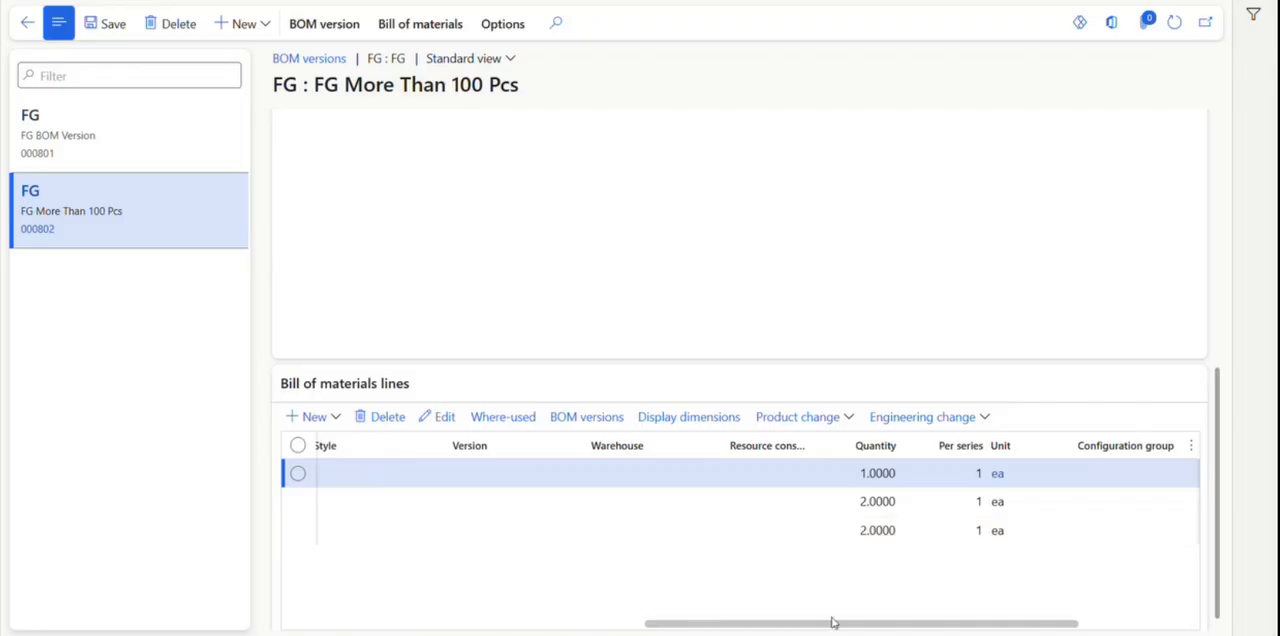
drag(829, 628, 469, 628)
scroll(290, 501, up, 5)
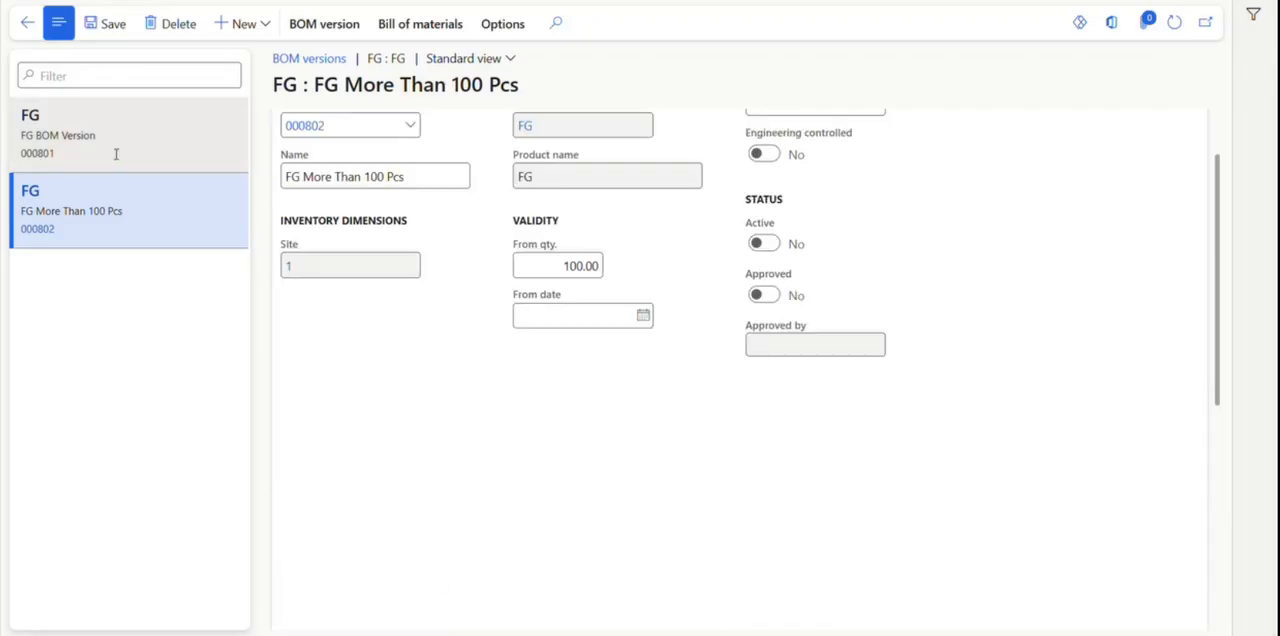
Review the From qty. and the BOM line quantities of the original FG BOM Version.
click(139, 135)
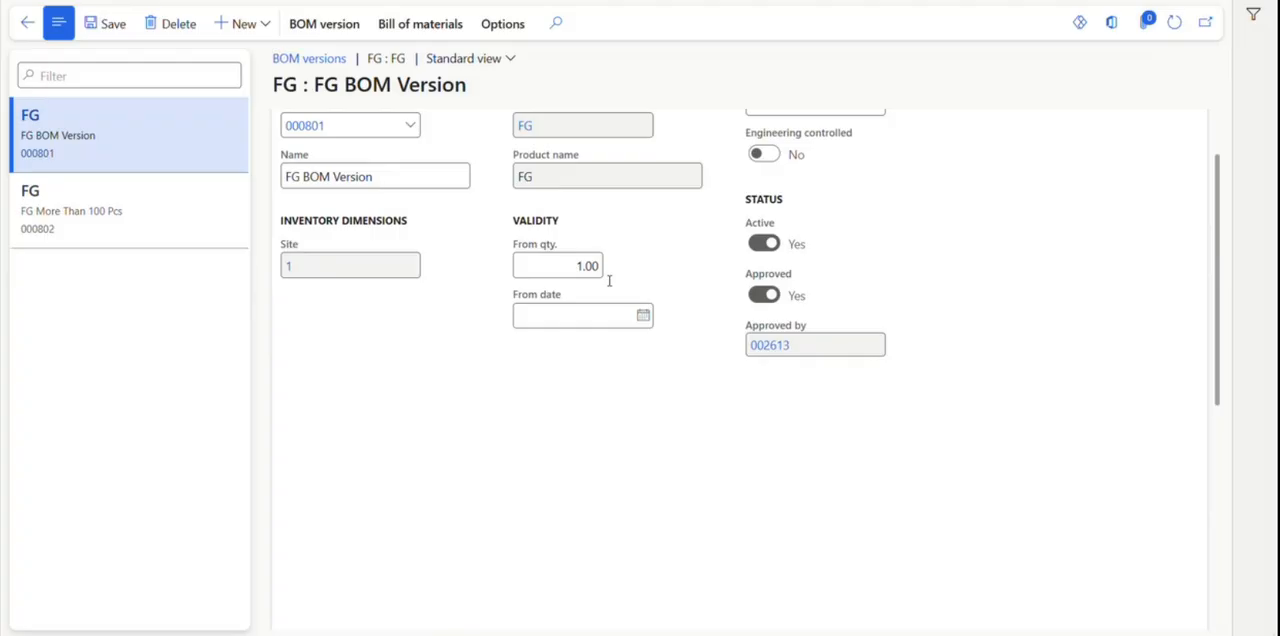
scroll(609, 285, down, 5)
drag(580, 615, 927, 591)
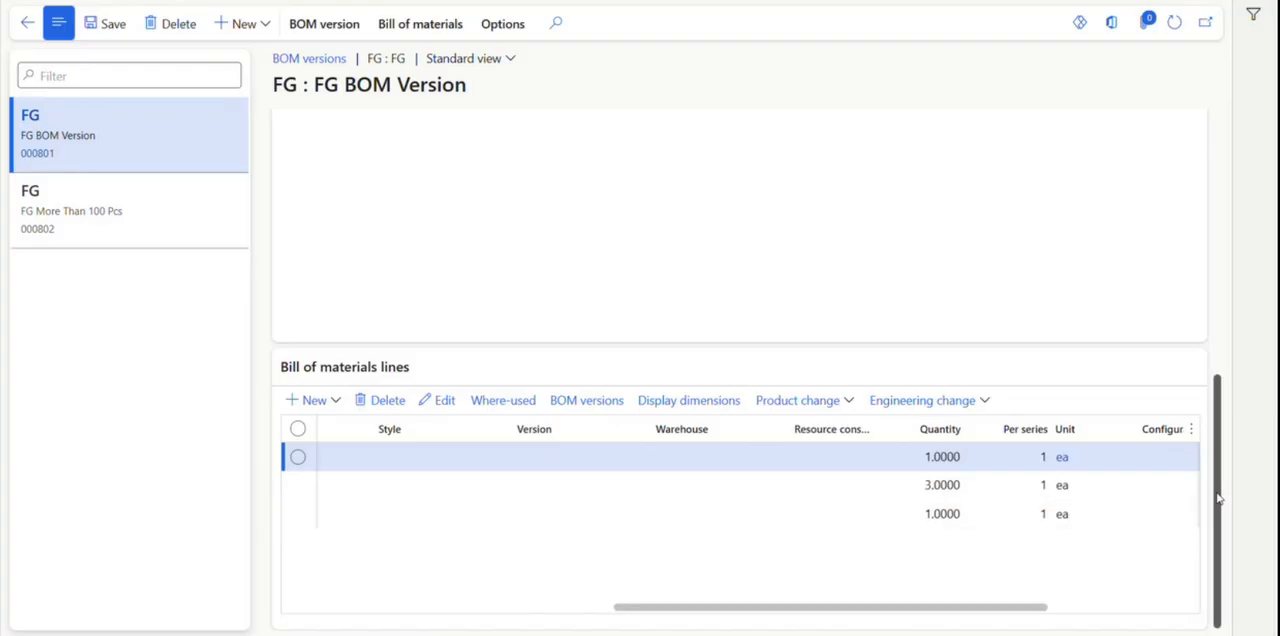
drag(1219, 503, 1205, 277)
Open the bill of materials behind the FG More Than 100 Pcs version and approve it with the default approver.
click(146, 201)
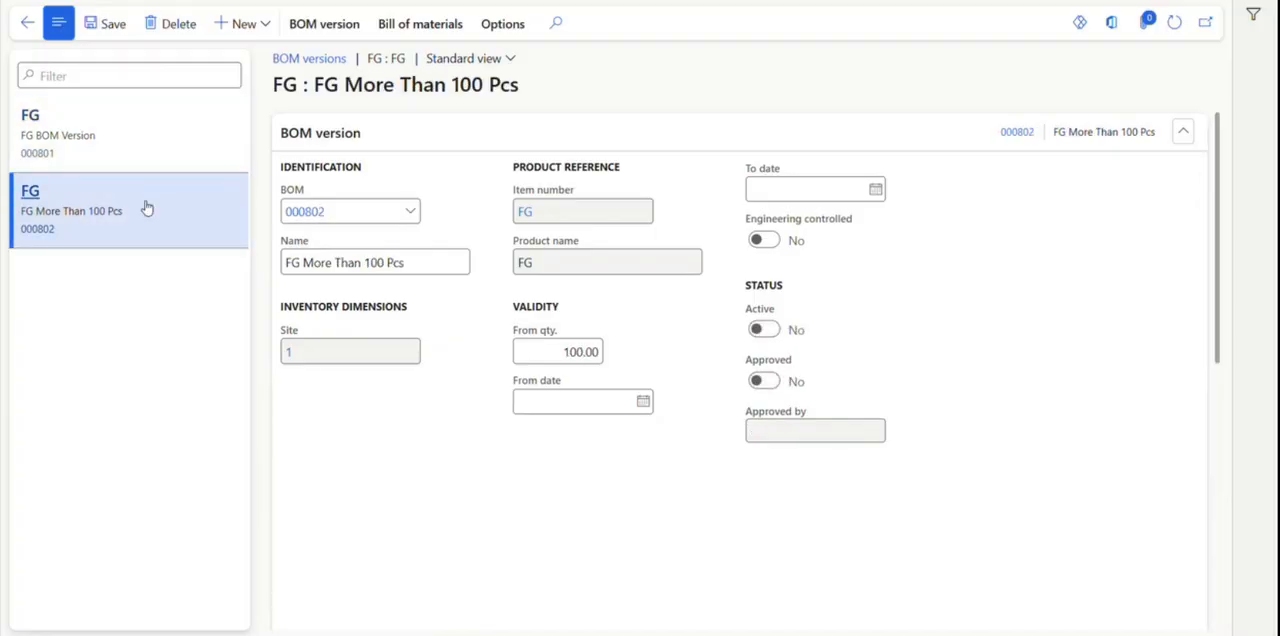
click(45, 231)
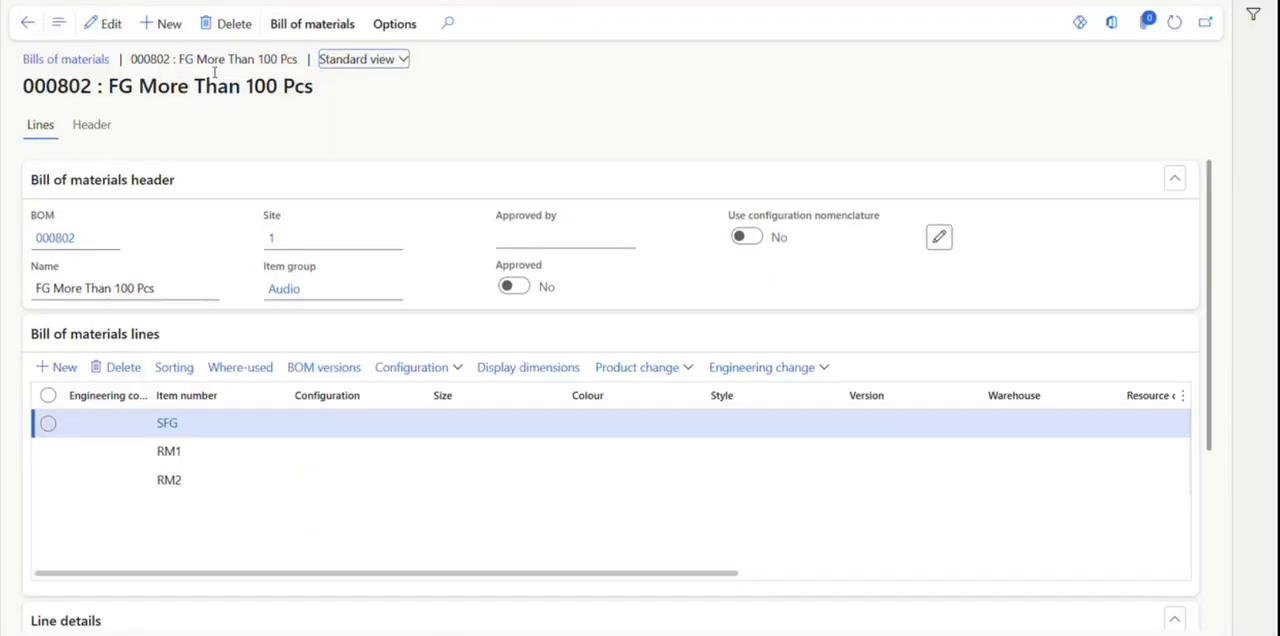
click(309, 28)
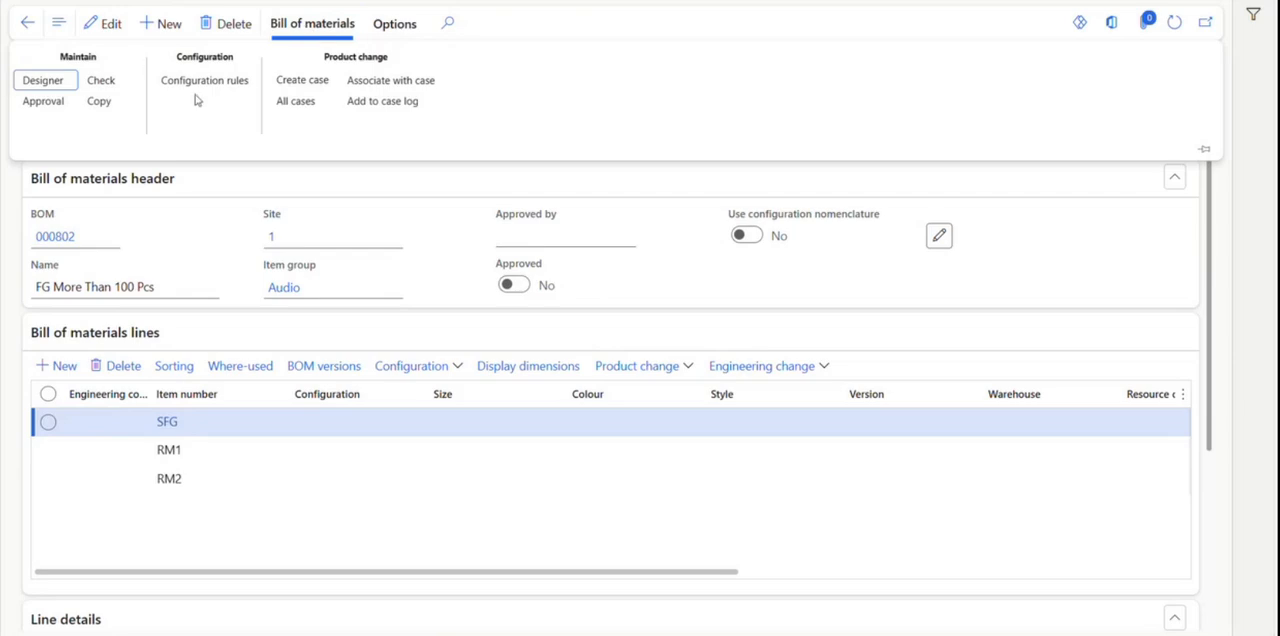
click(45, 98)
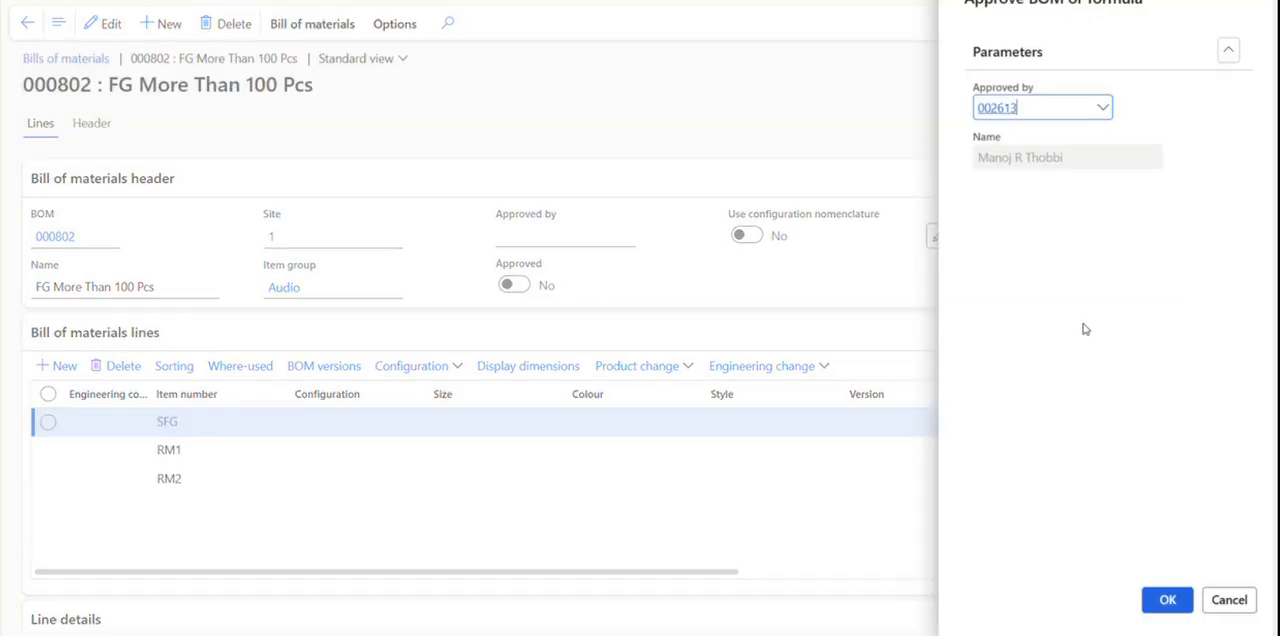
click(1170, 602)
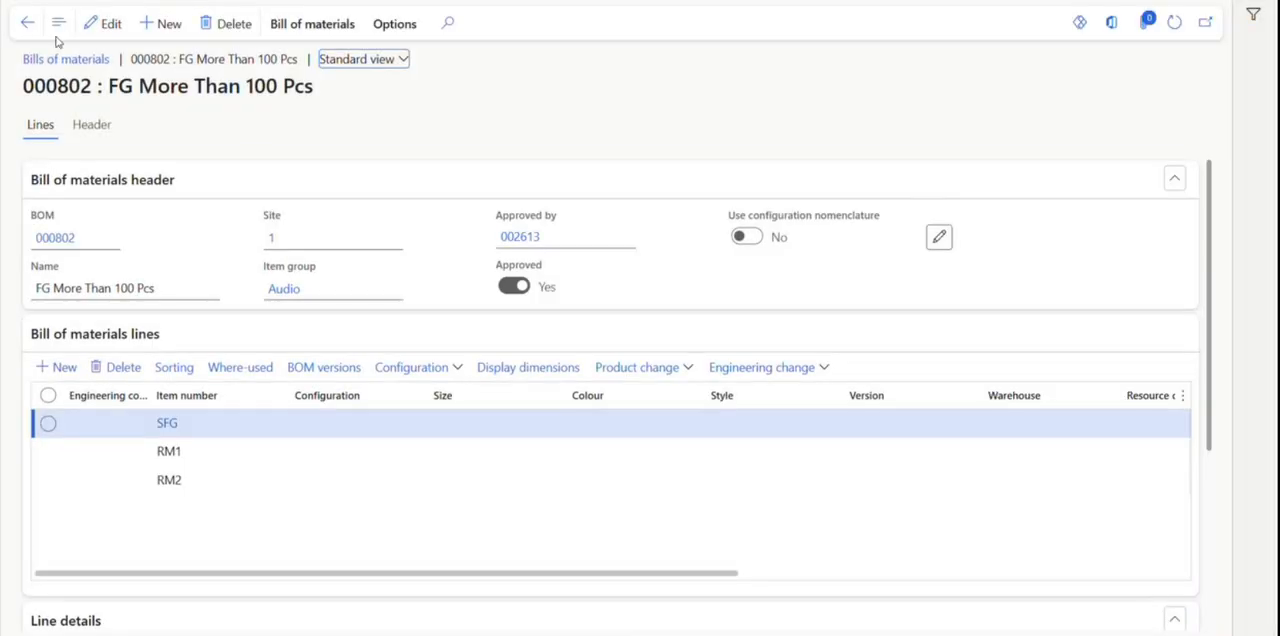
Return to the BOM versions of FG, then approve and activate the FG More Than 100 Pcs version.
click(24, 24)
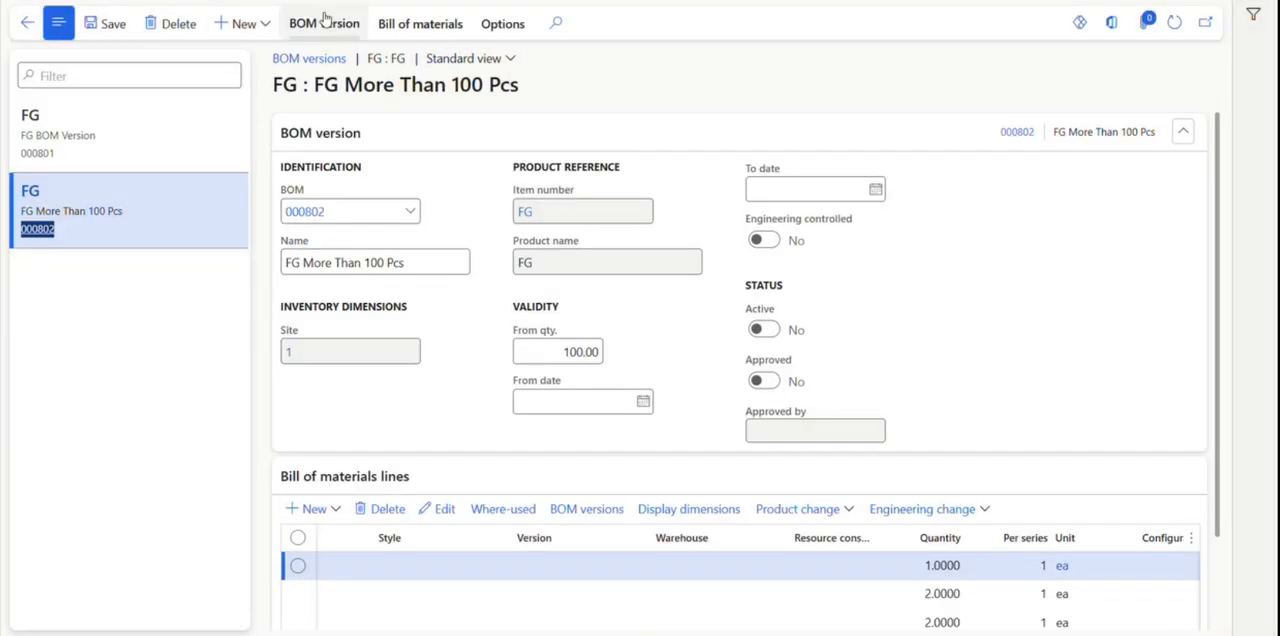
click(407, 26)
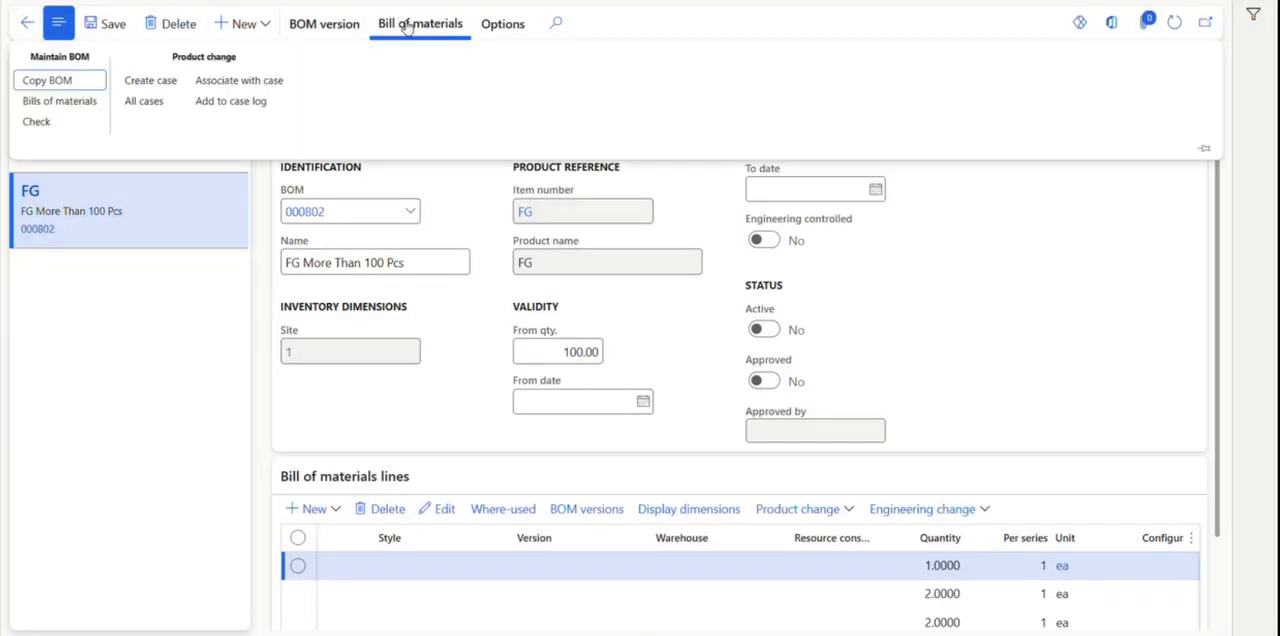
click(335, 25)
click(41, 81)
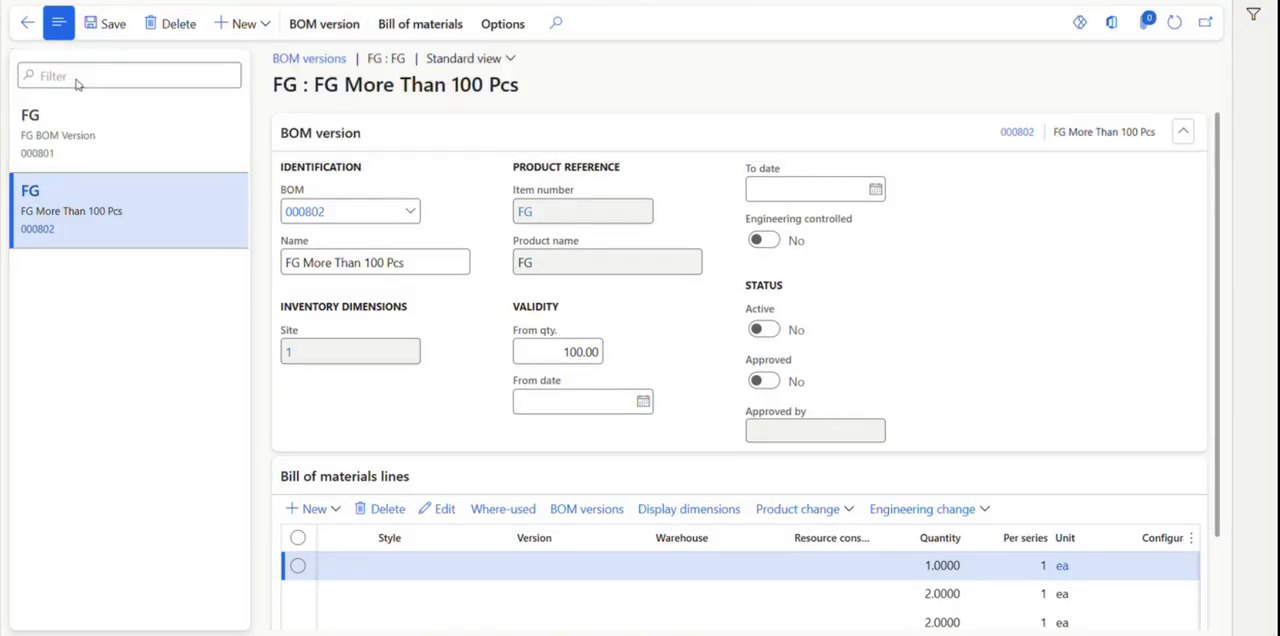
click(1167, 600)
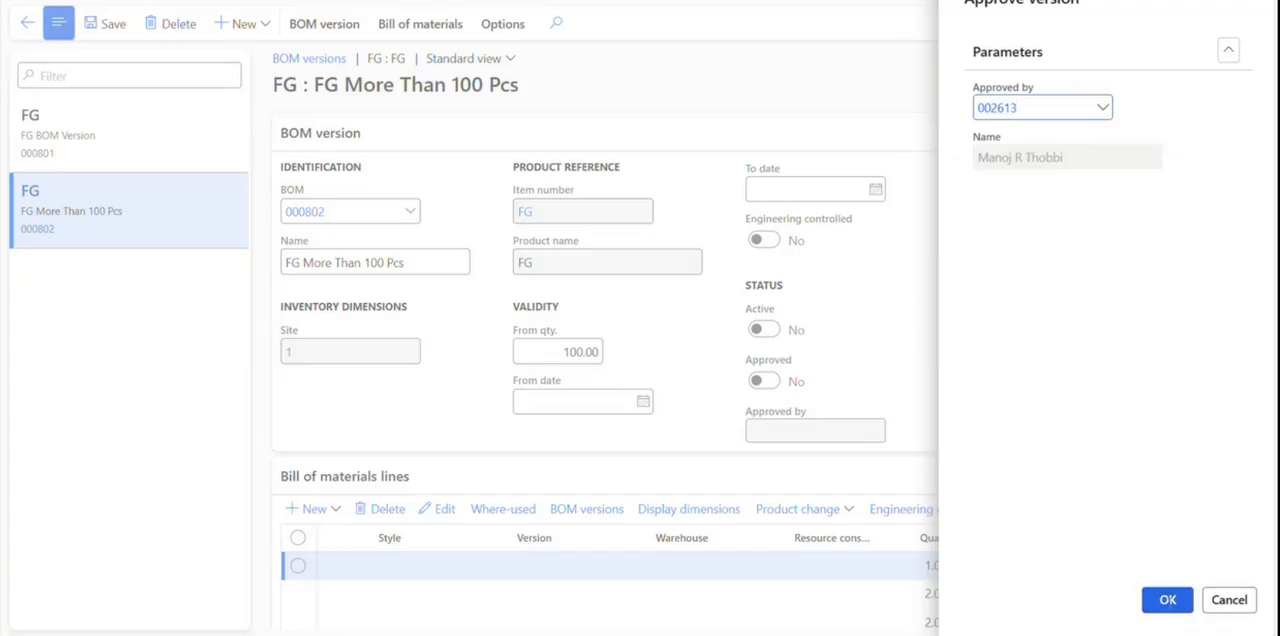
click(334, 24)
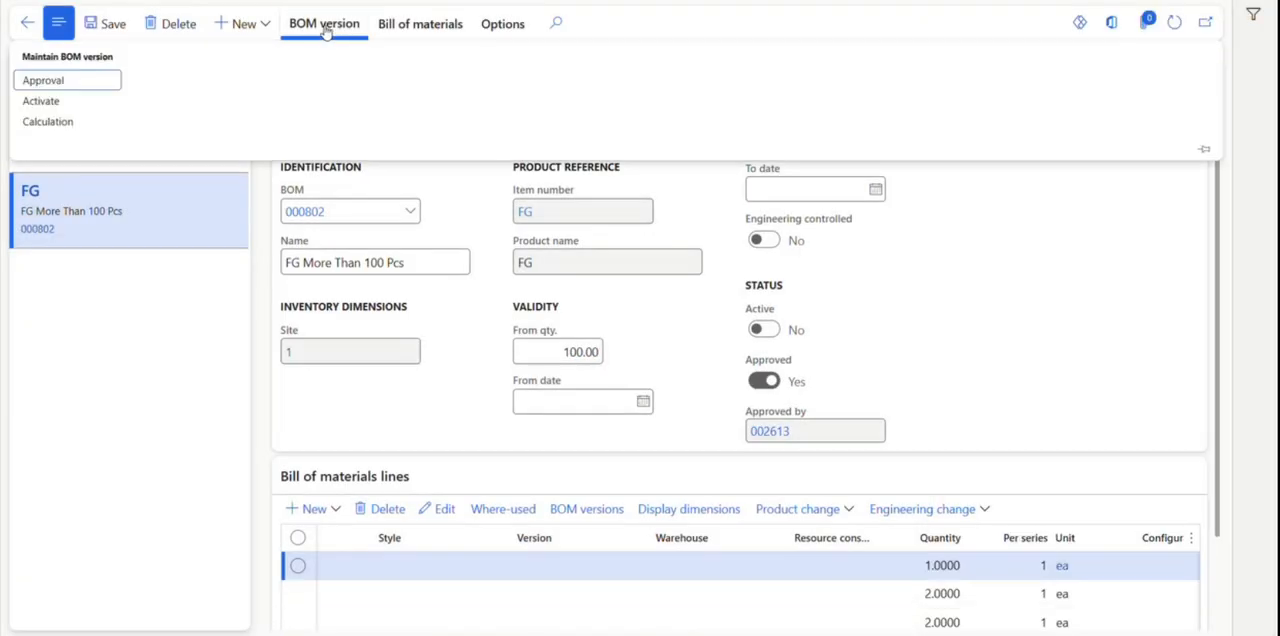
click(70, 101)
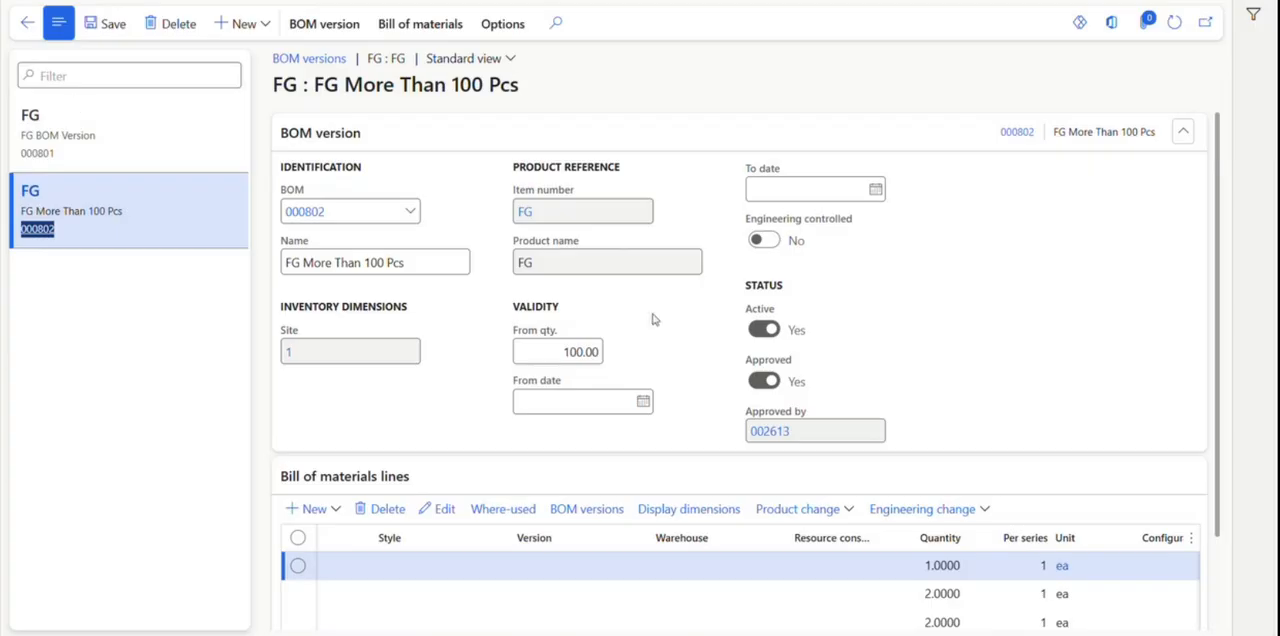
Compare the validity, status and line quantities of the two FG BOM versions, and check the system calendar for June 2026.
click(154, 106)
click(160, 200)
click(154, 130)
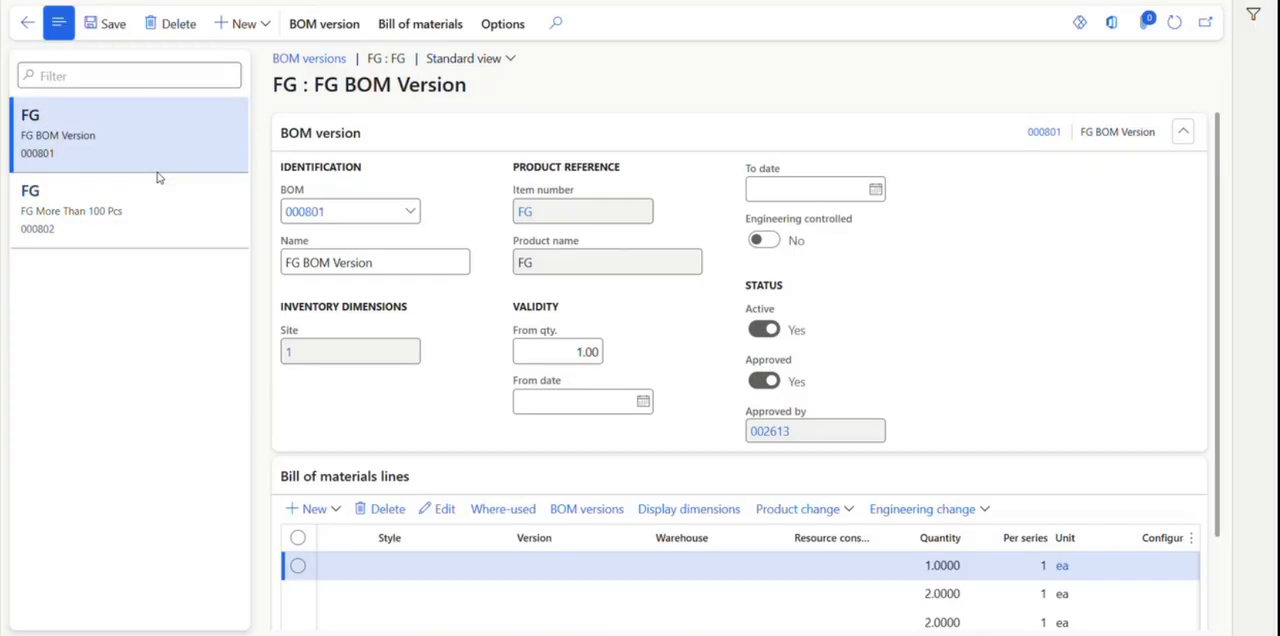
click(166, 197)
click(145, 140)
click(175, 212)
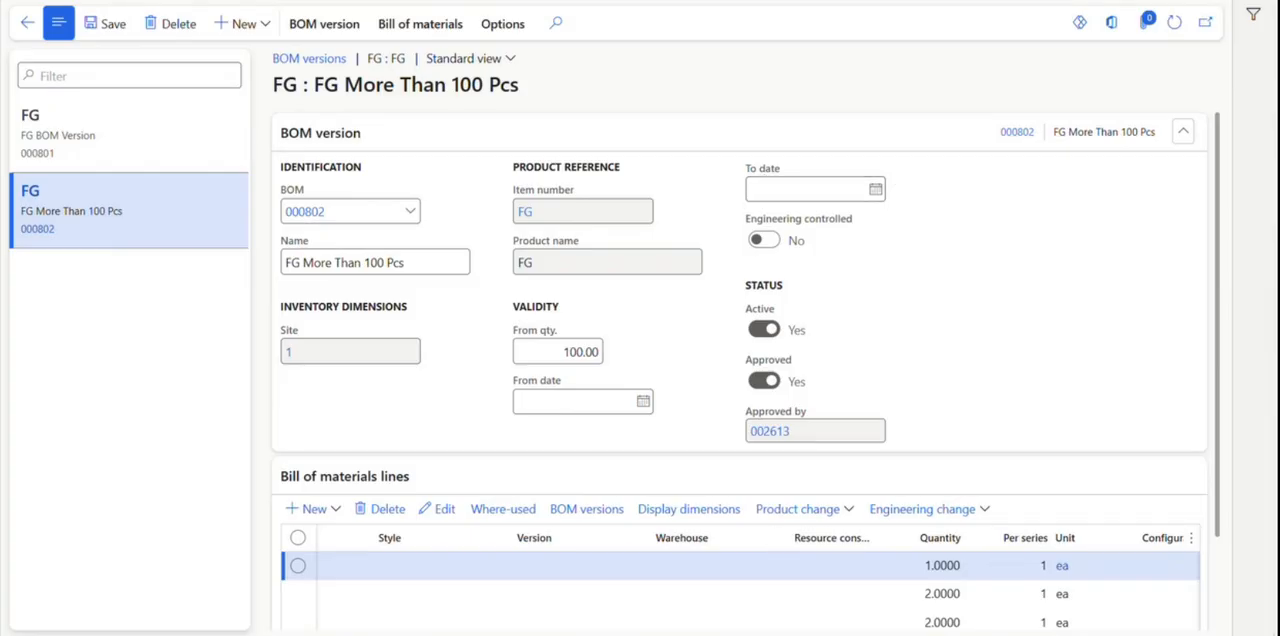
click(1210, 635)
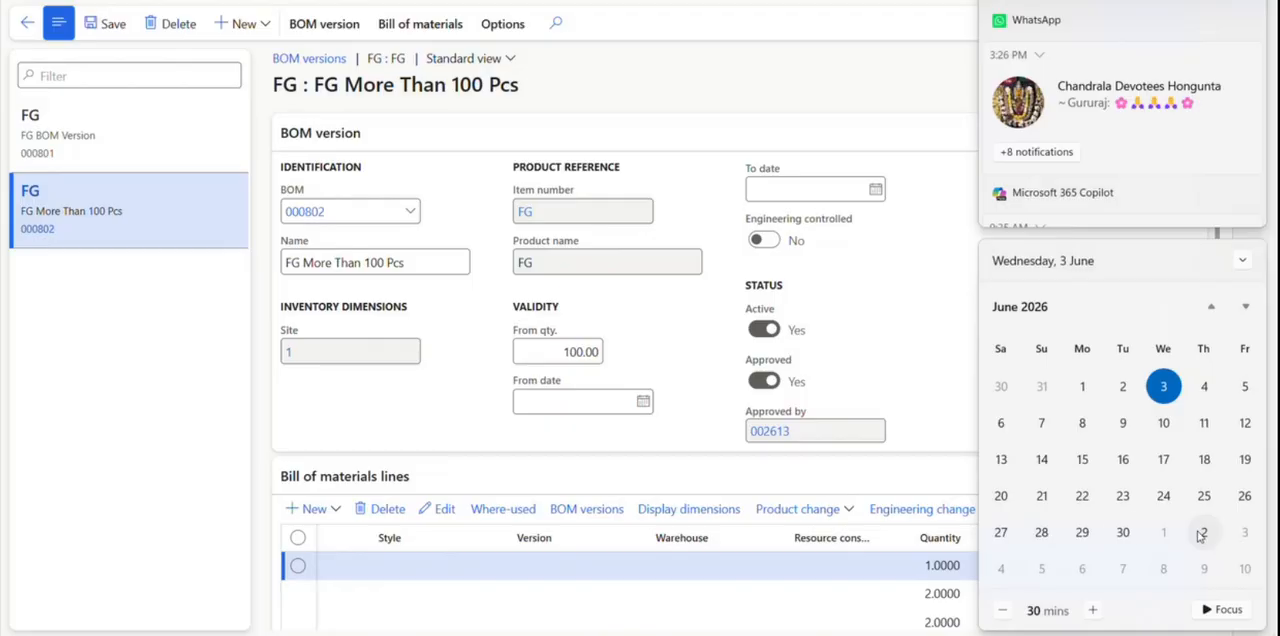
click(914, 308)
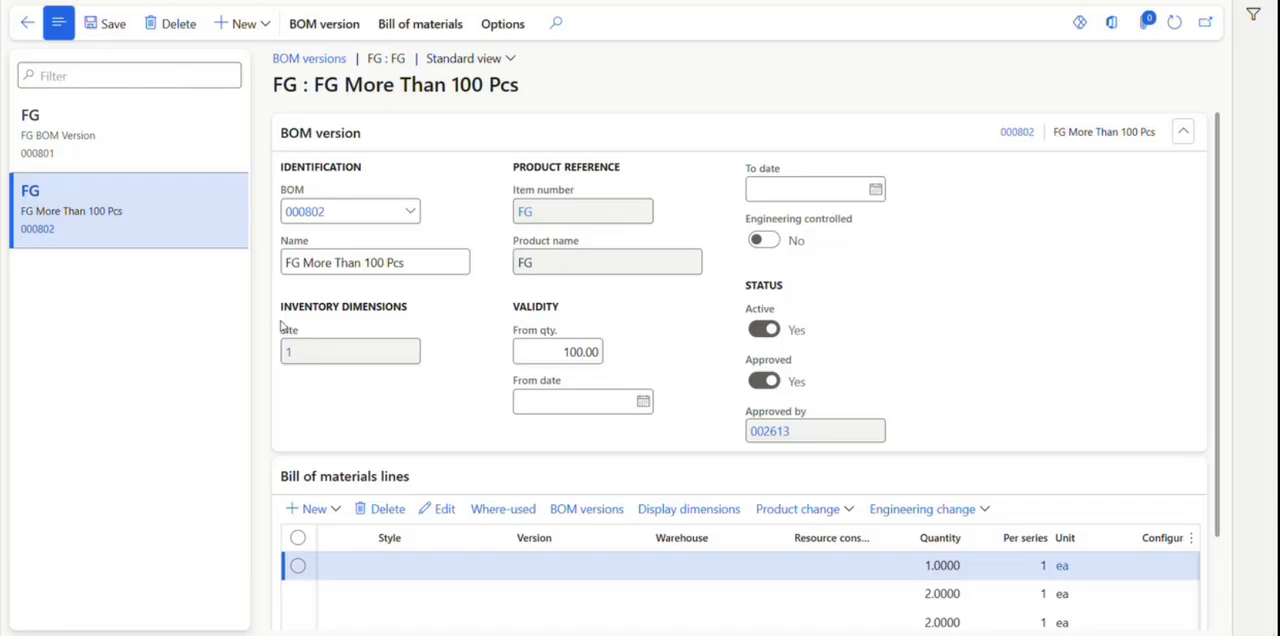
scroll(1225, 290, down, 1)
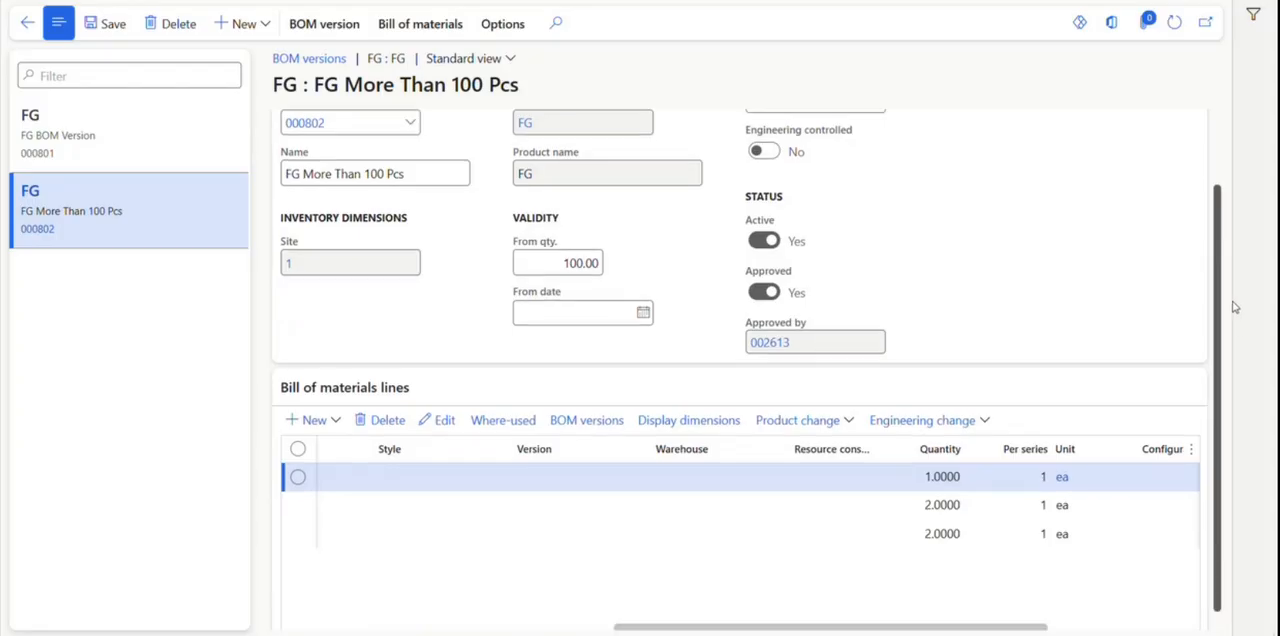
scroll(1160, 250, up, 1)
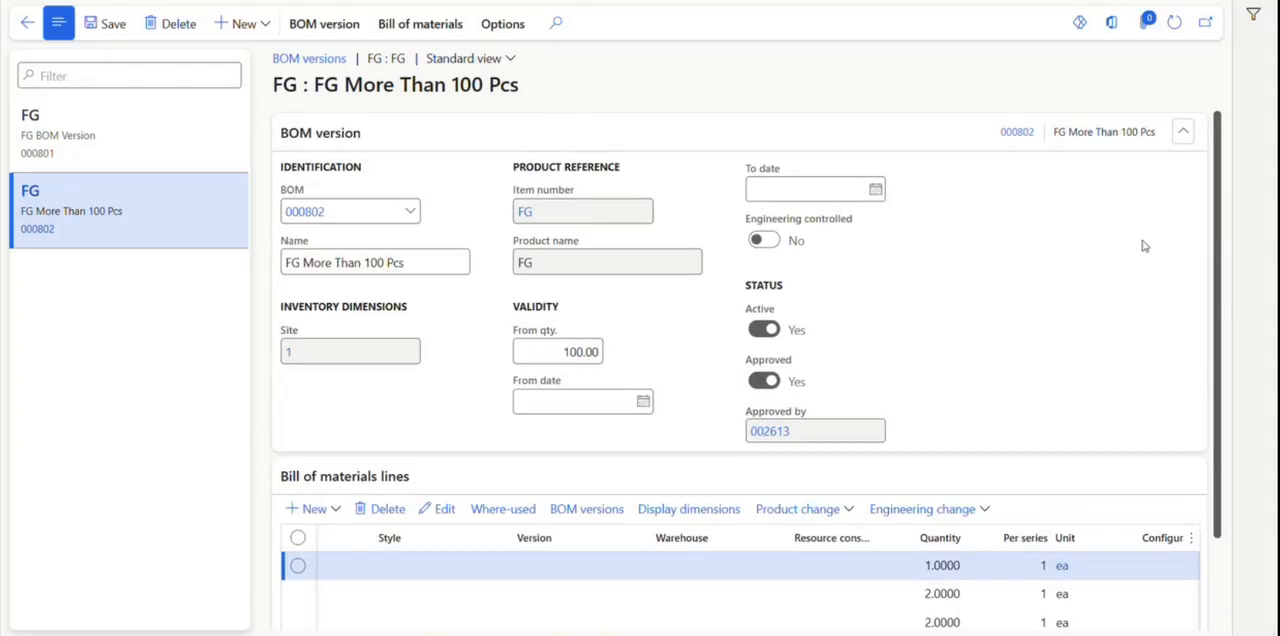
Return to the FG released product, switch to PowerPoint to view the Material Cost slide's BOM diagram, and switch back to the product.
click(28, 27)
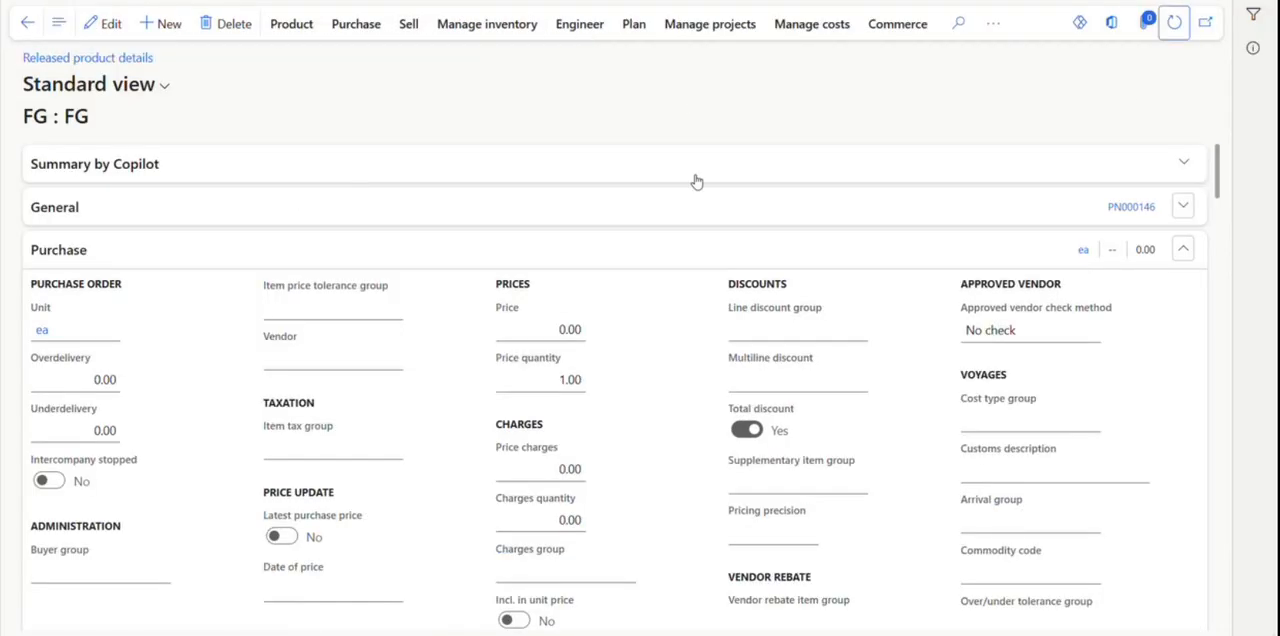
click(928, 633)
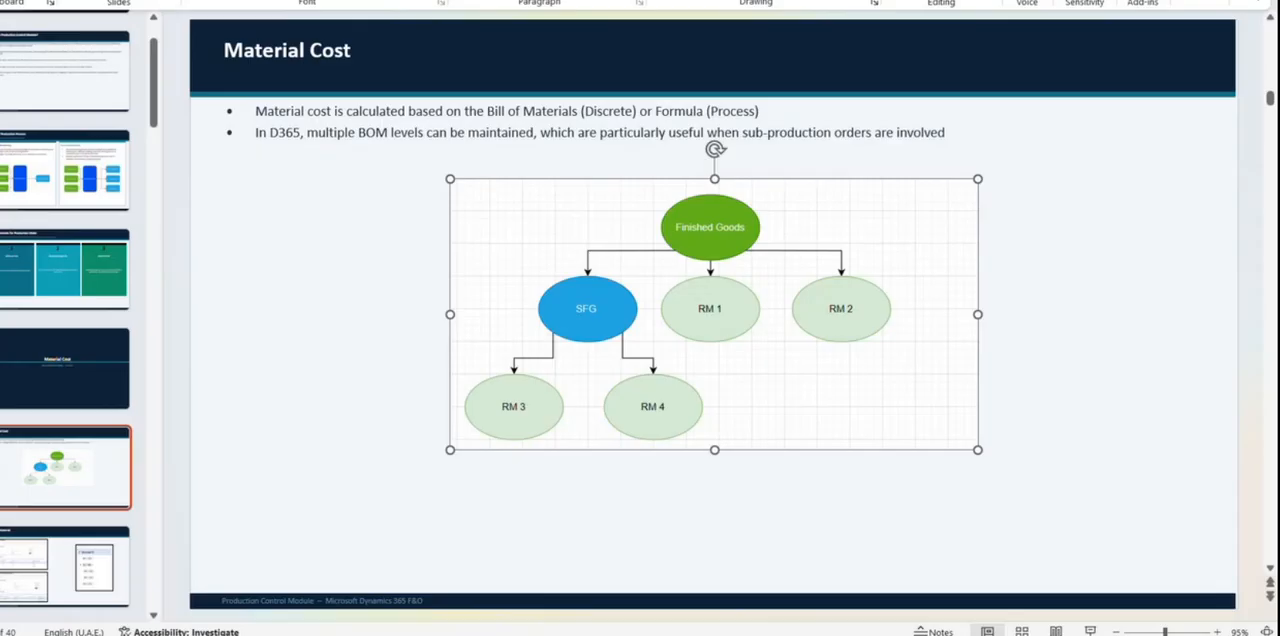
click(928, 633)
mouse_move(615, 633)
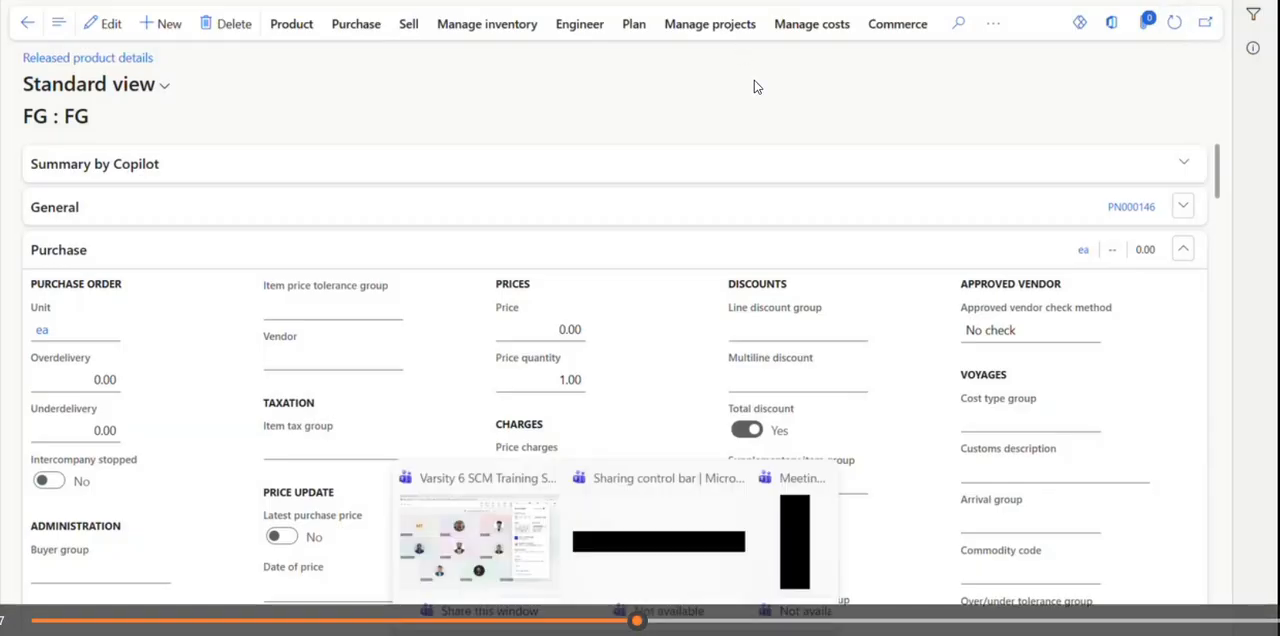
click(547, 563)
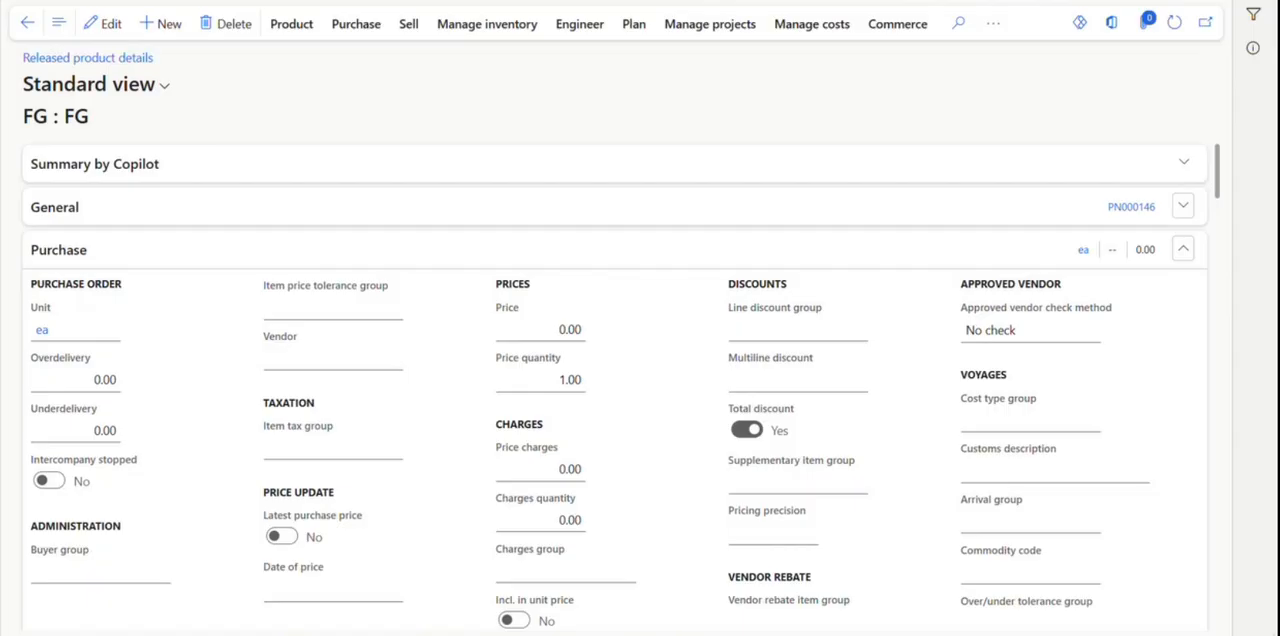
Open the Cost groups page and start a new cost group with the Direct materials cost group type.
click(1031, 6)
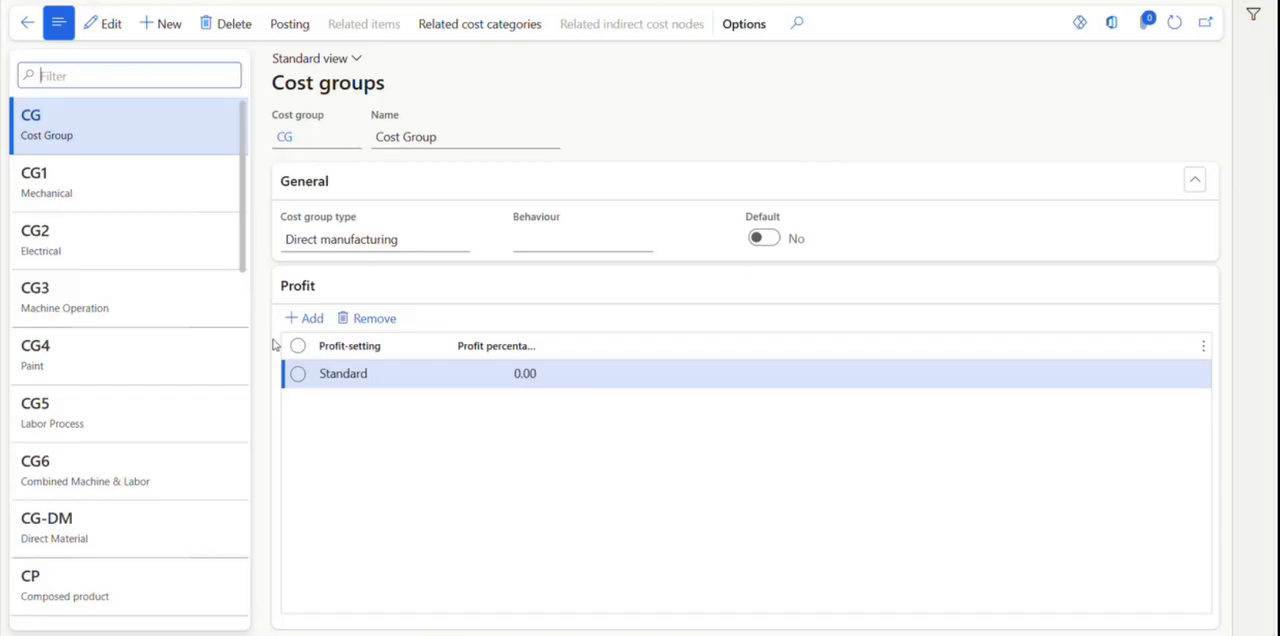
click(152, 24)
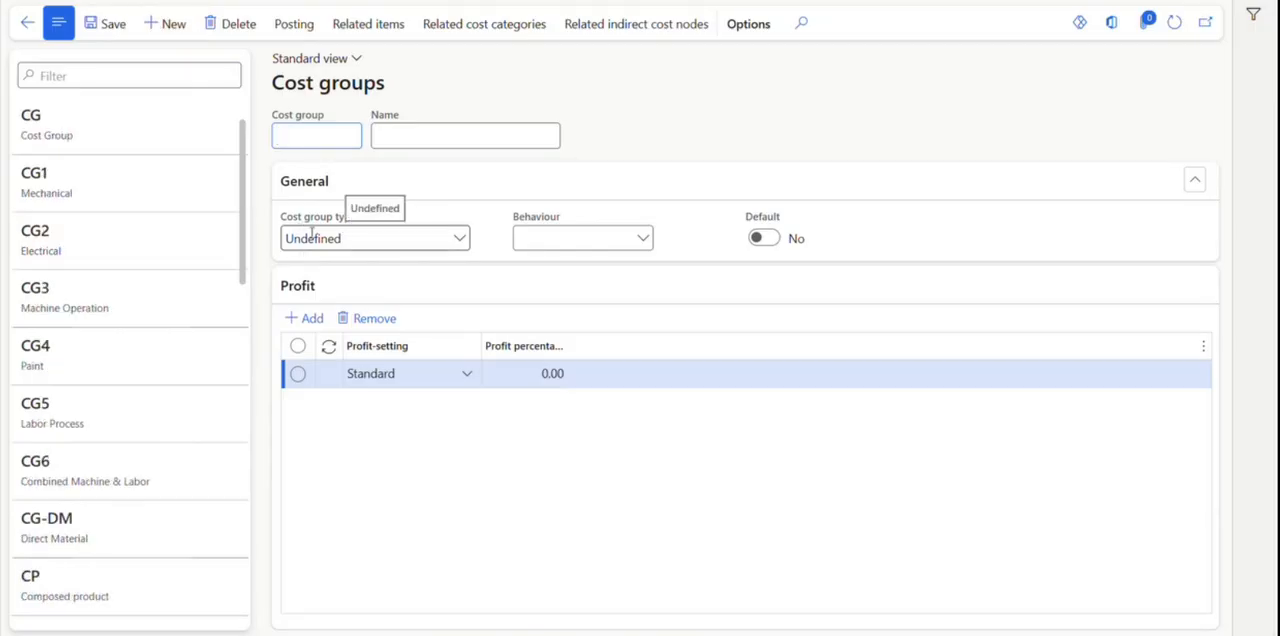
click(461, 241)
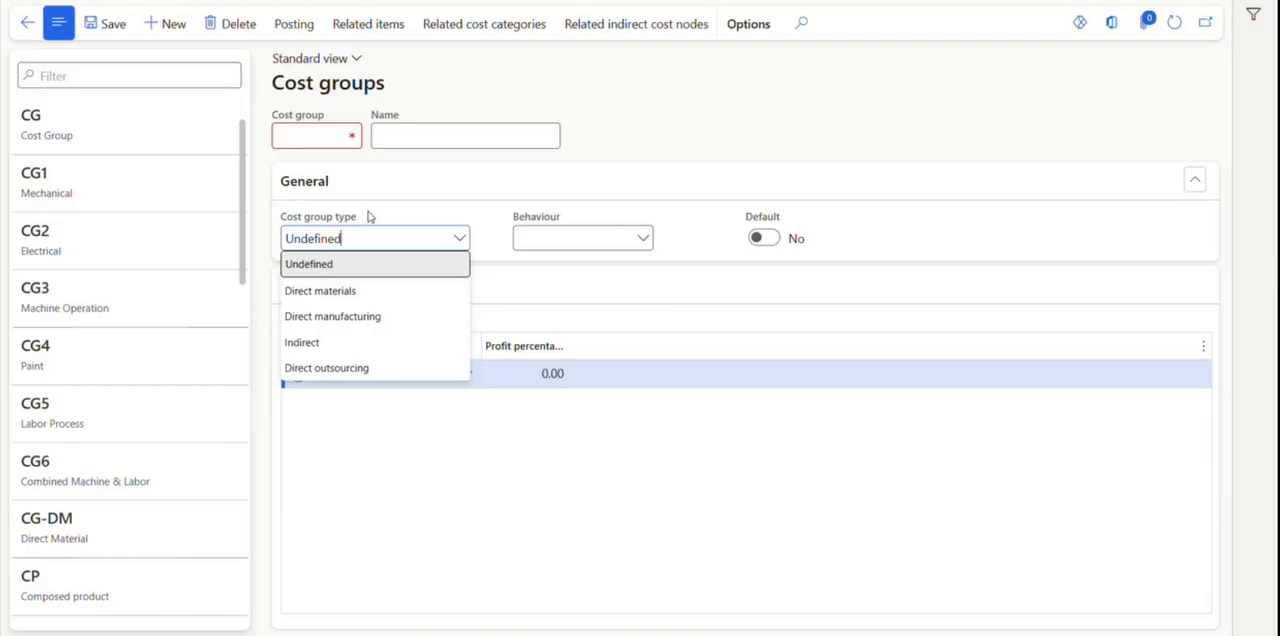
click(373, 291)
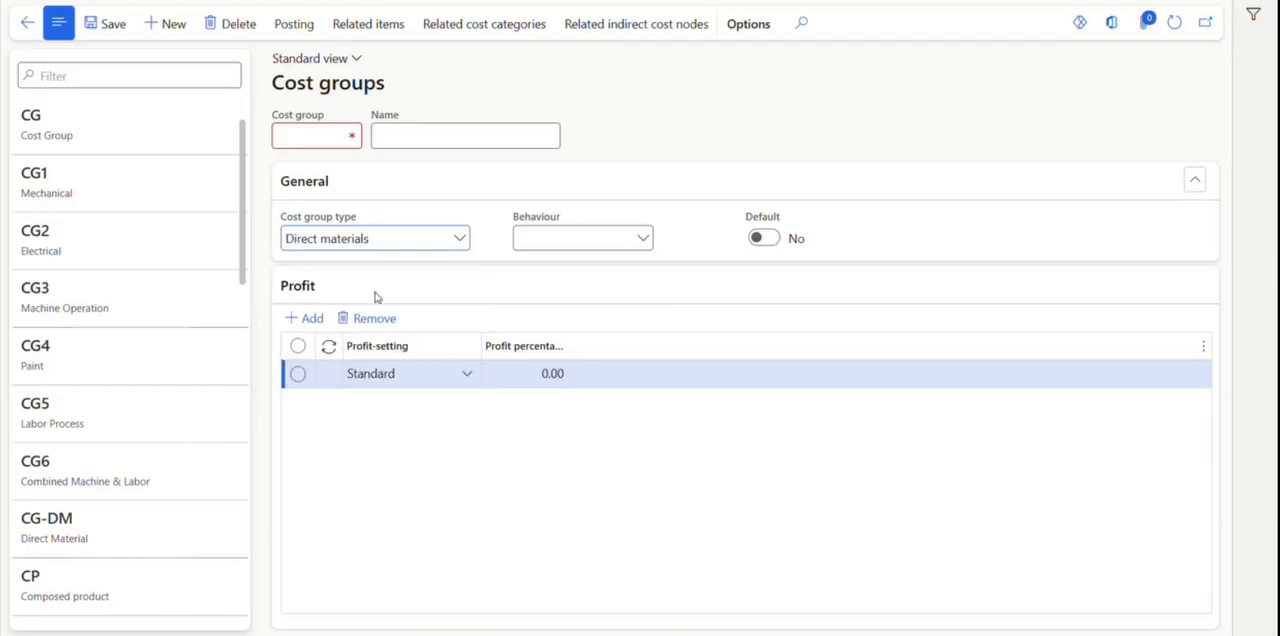
Enter RM Cost Gr as the new cost group's code and save the record.
click(308, 140)
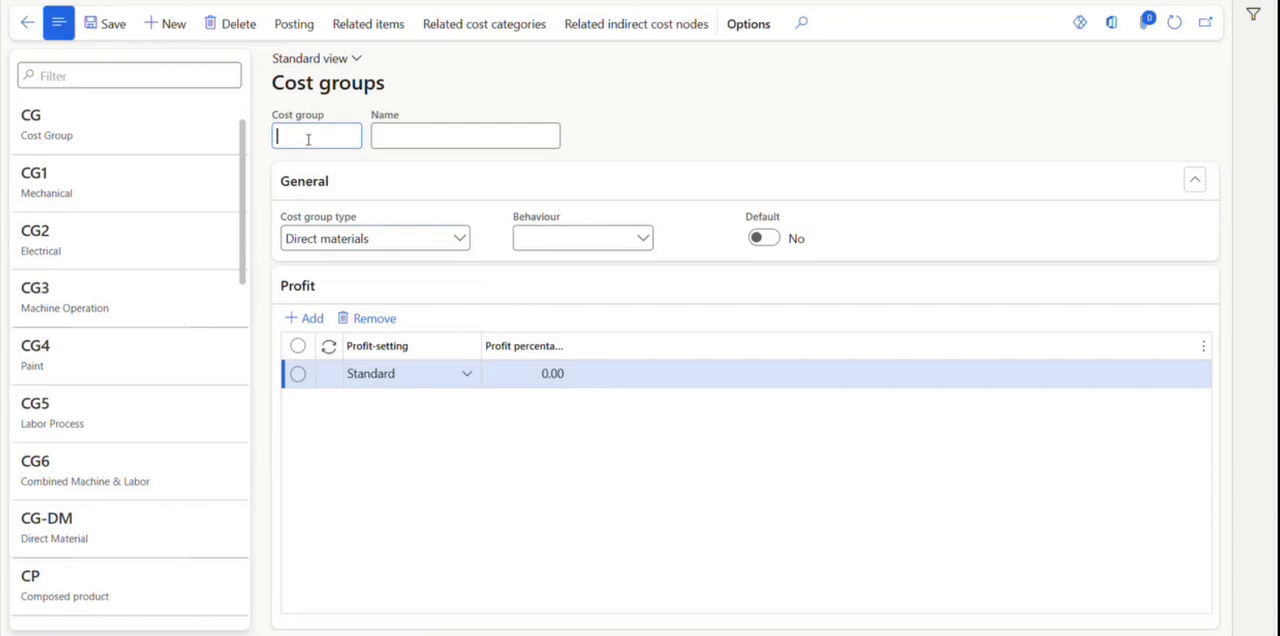
text(FG)
key(BackSpace)
key(BackSpace)
text(RM COST)
key(BackSpace)
key(BackSpace)
key(BackSpace)
key(BackSpace)
text(Cost Gr)
click(106, 27)
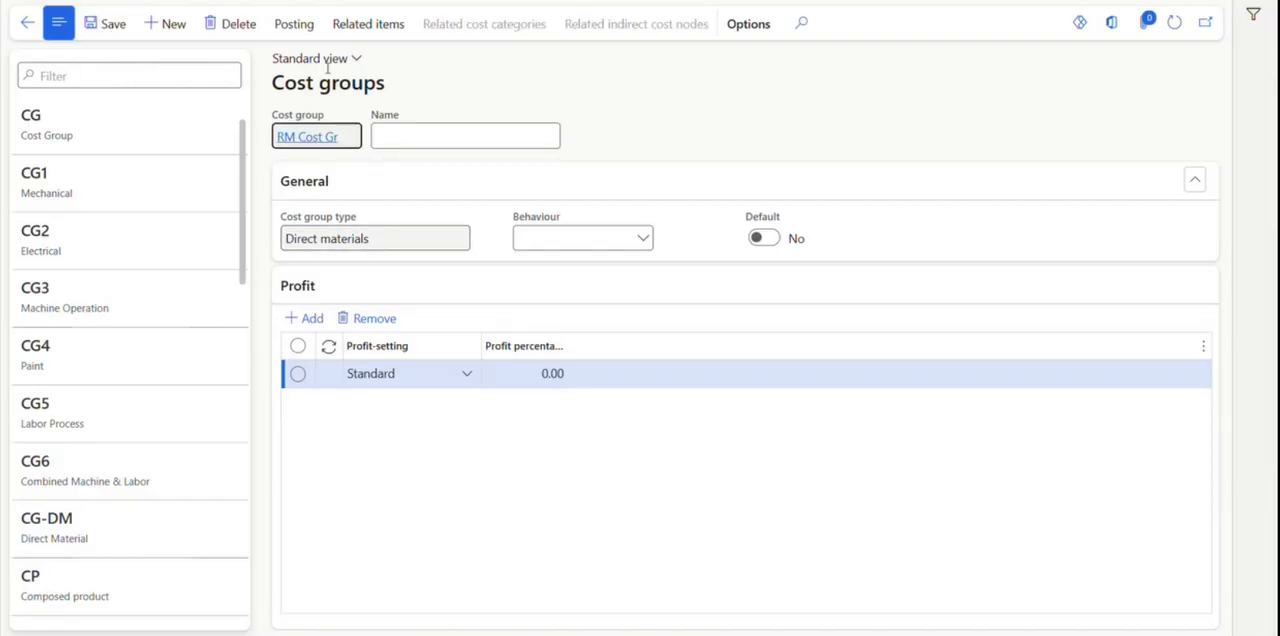
Duplicate the Cost groups browser tab and open the released products list from the Product information management module in the copy.
right_click(104, 0)
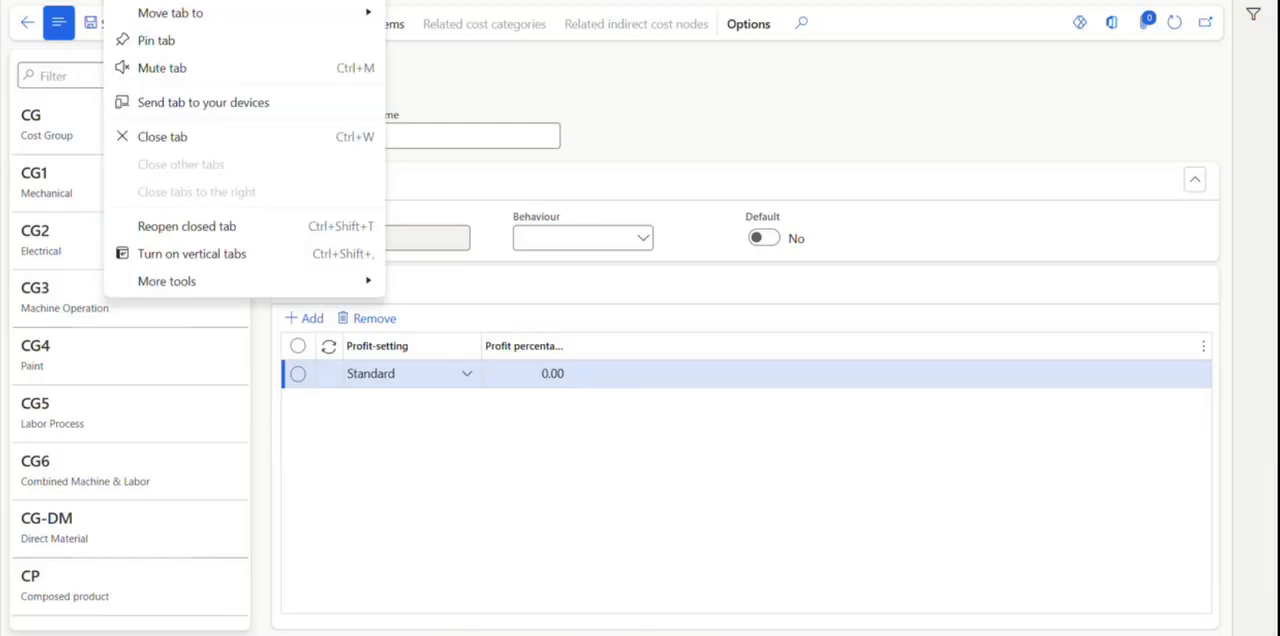
click(170, 0)
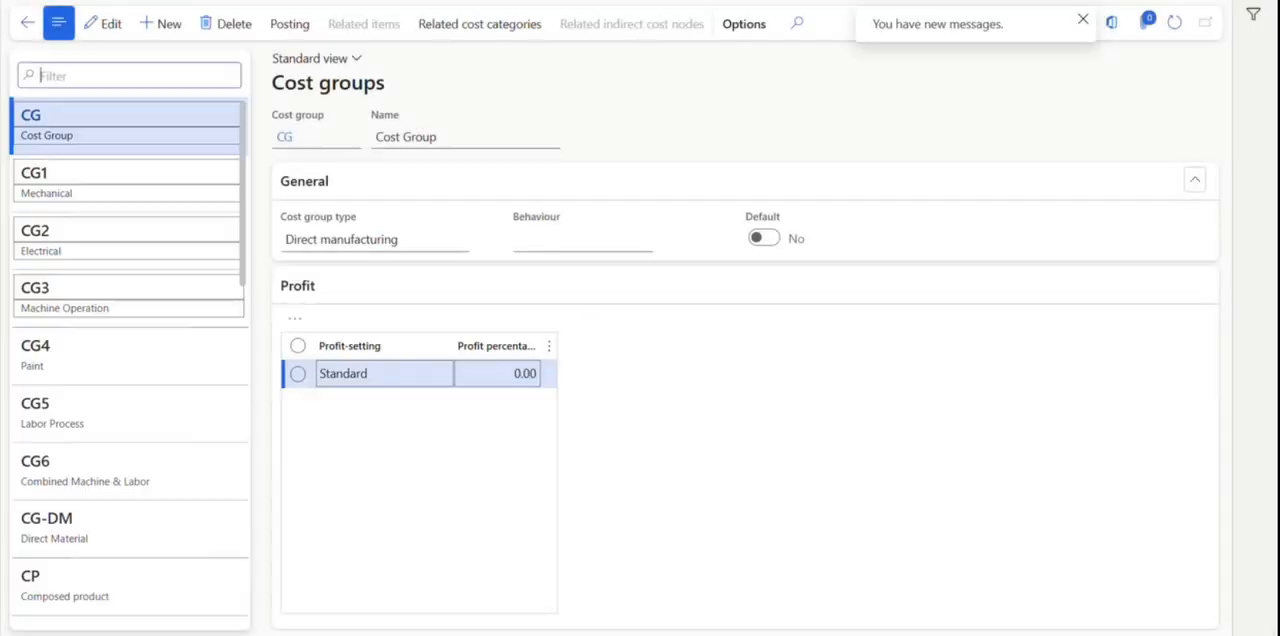
click(20, 20)
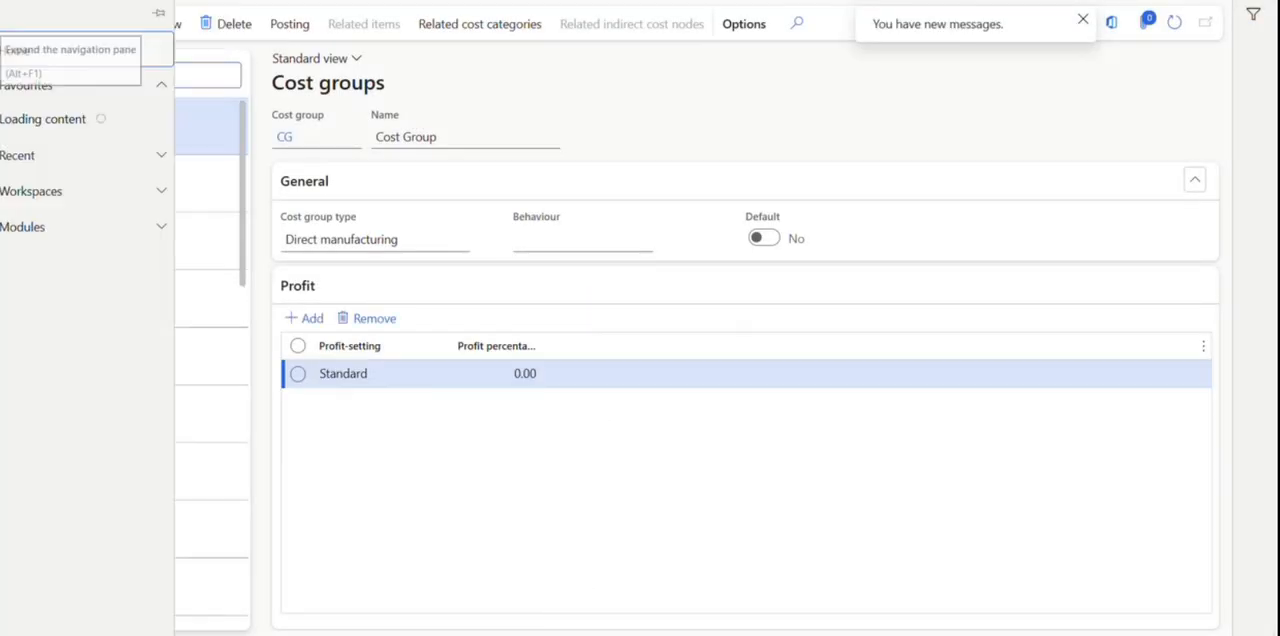
click(36, 243)
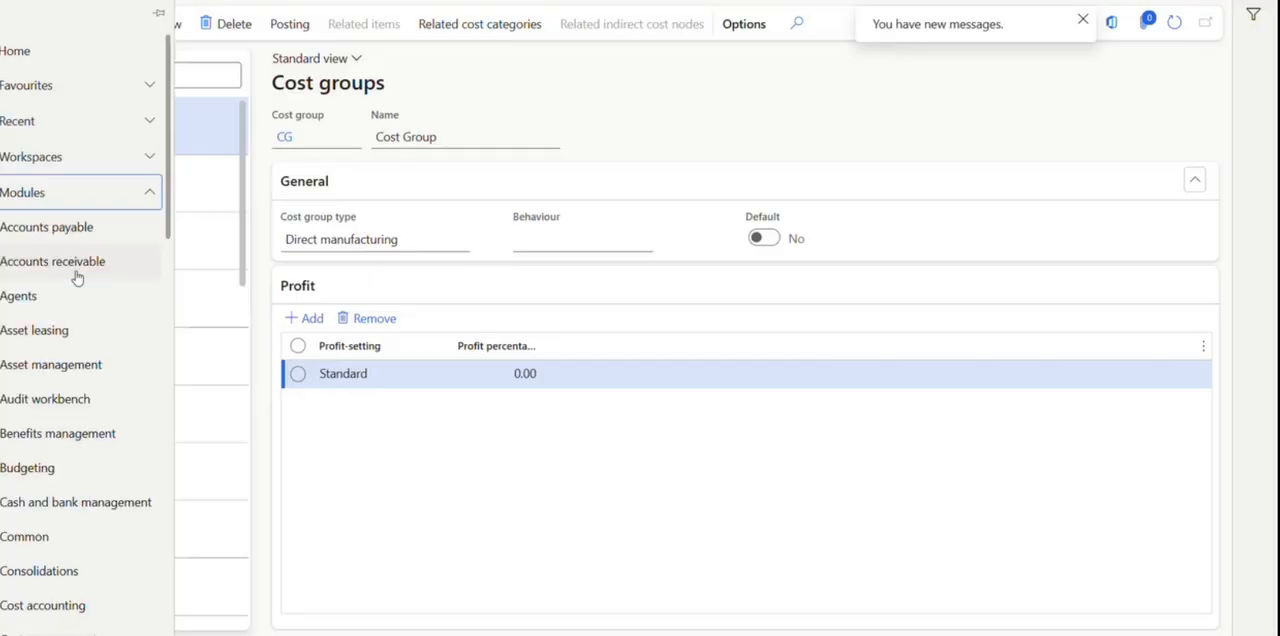
scroll(77, 277, down, 8)
scroll(77, 277, down, 4)
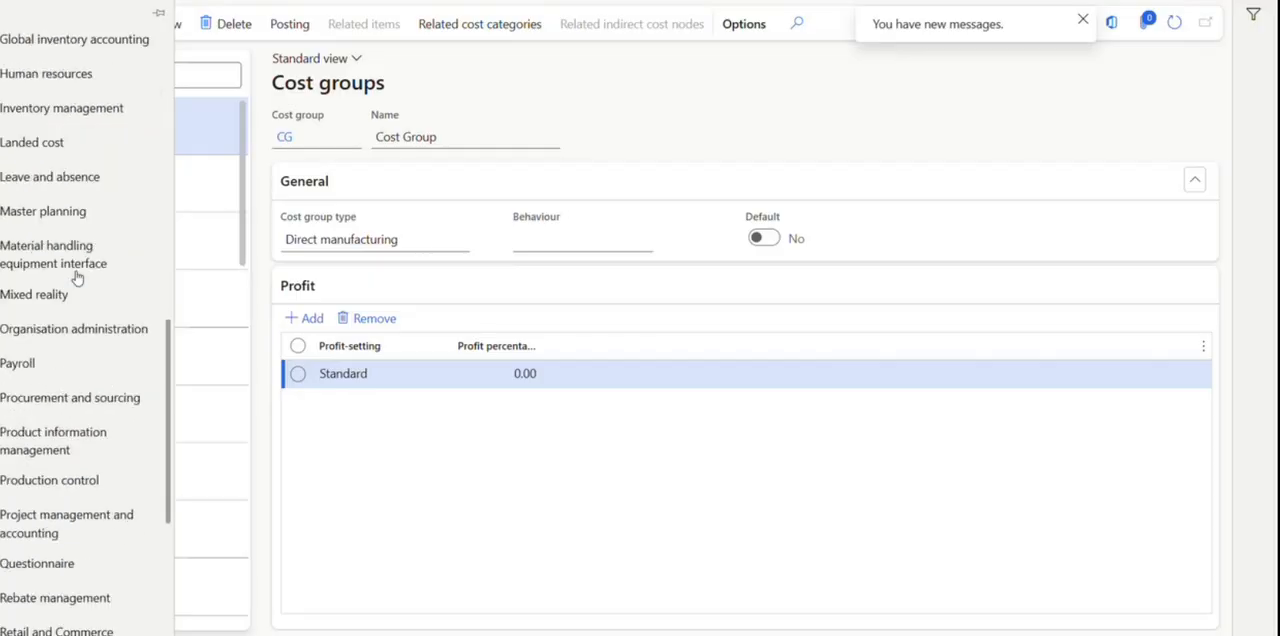
scroll(44, 401, down, 2)
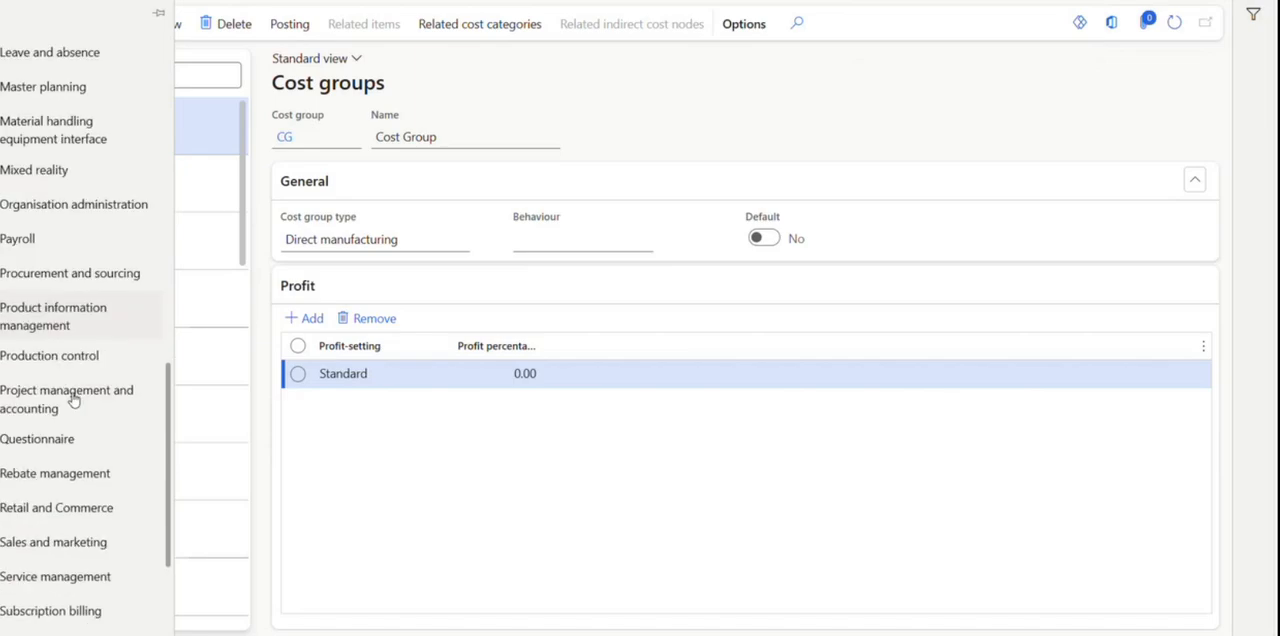
click(20, 324)
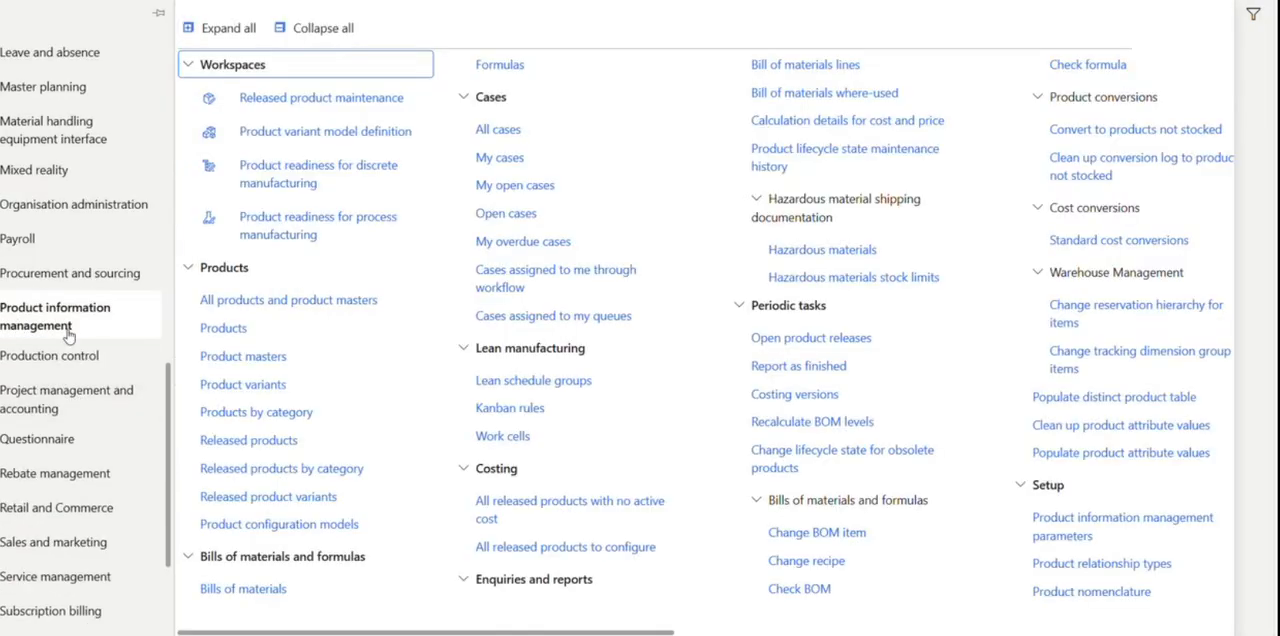
click(252, 413)
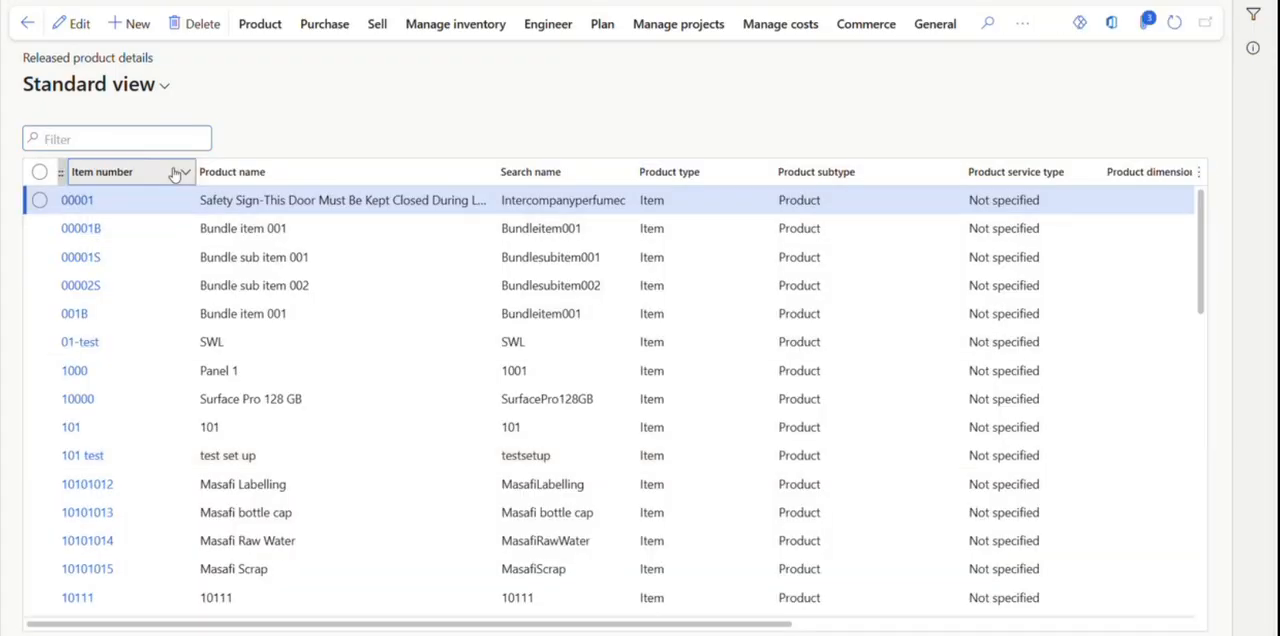
Filter the released products list to item numbers that begin with RM.
click(175, 173)
text(RM)
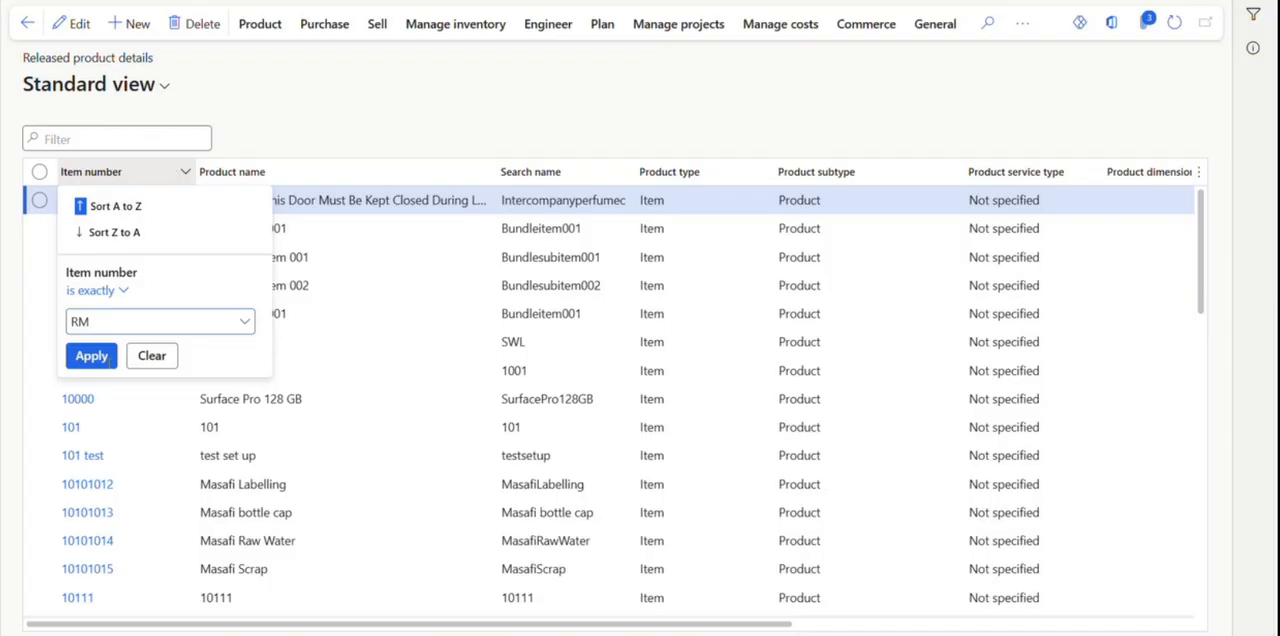
click(118, 291)
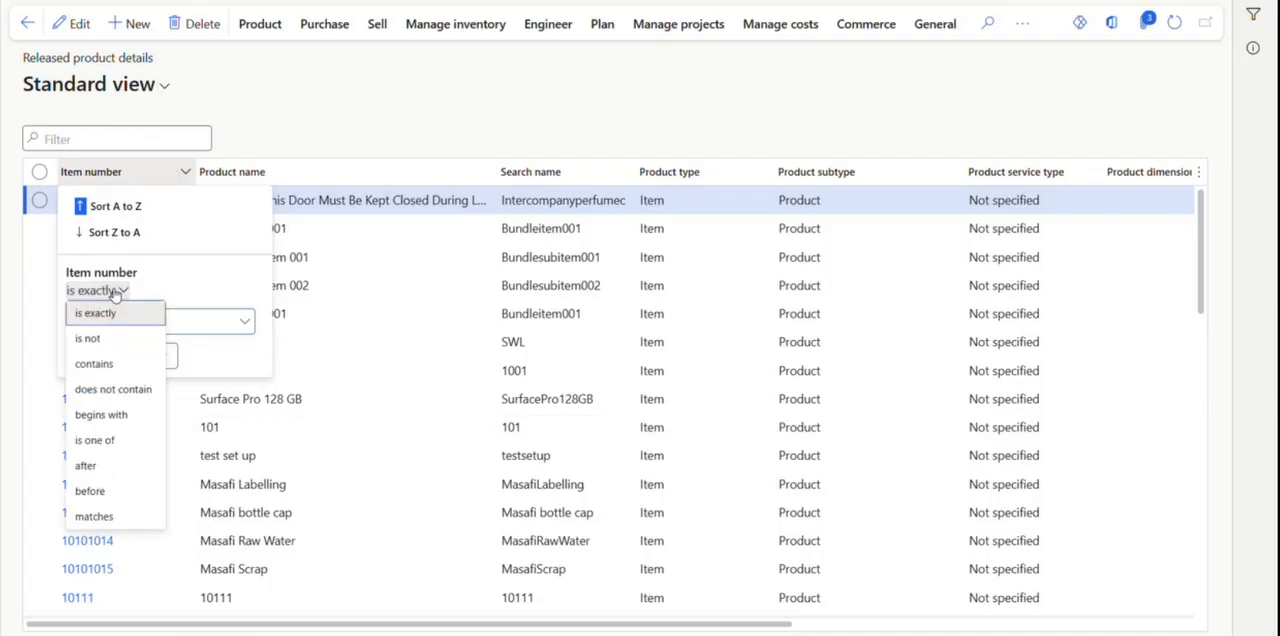
click(100, 414)
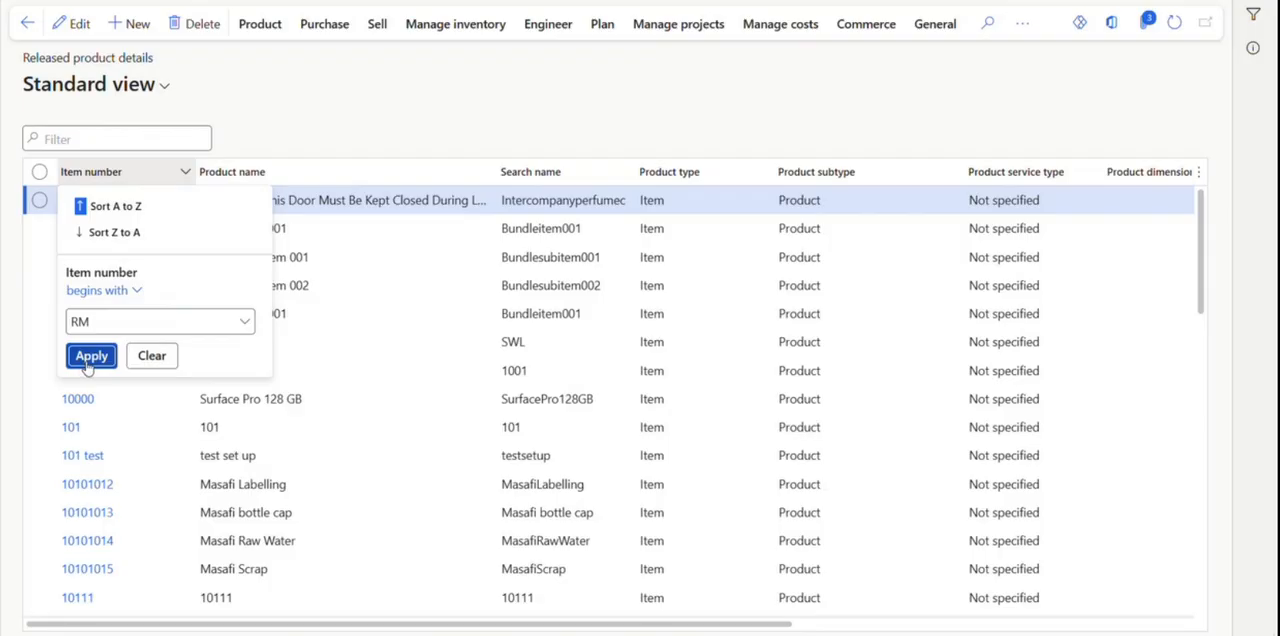
click(89, 360)
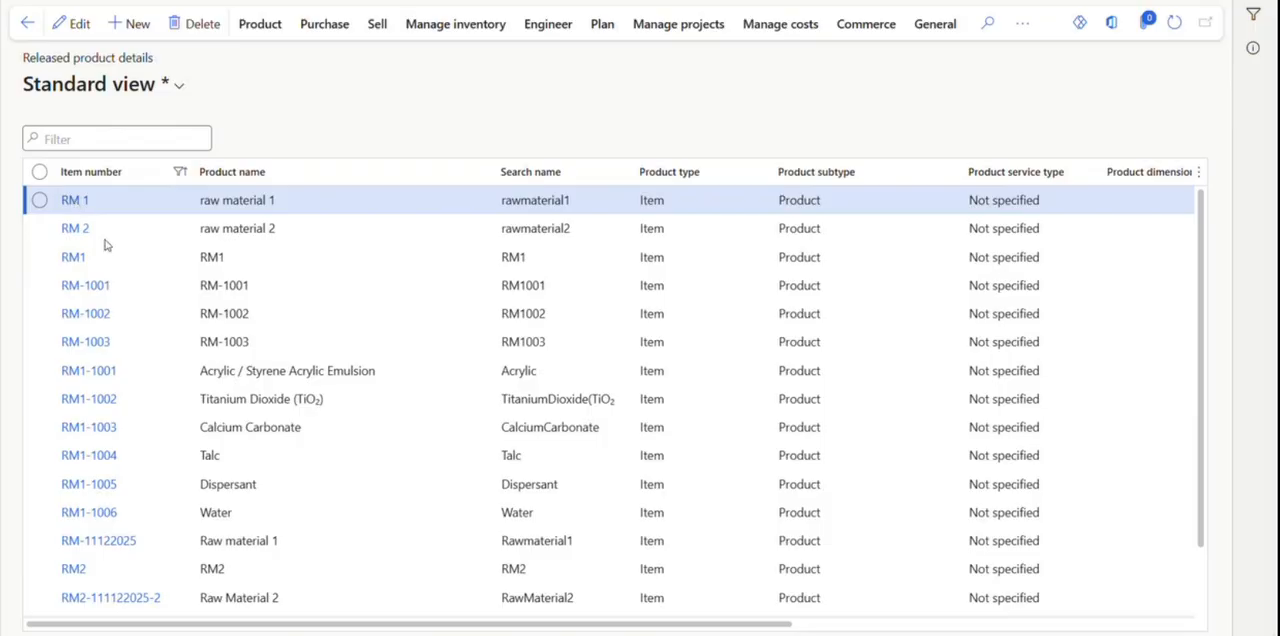
Open released product RM 1 for editing and set the cost group under Manage costs to RM Cost Gr.
click(72, 201)
scroll(272, 350, down, 10)
scroll(273, 350, down, 15)
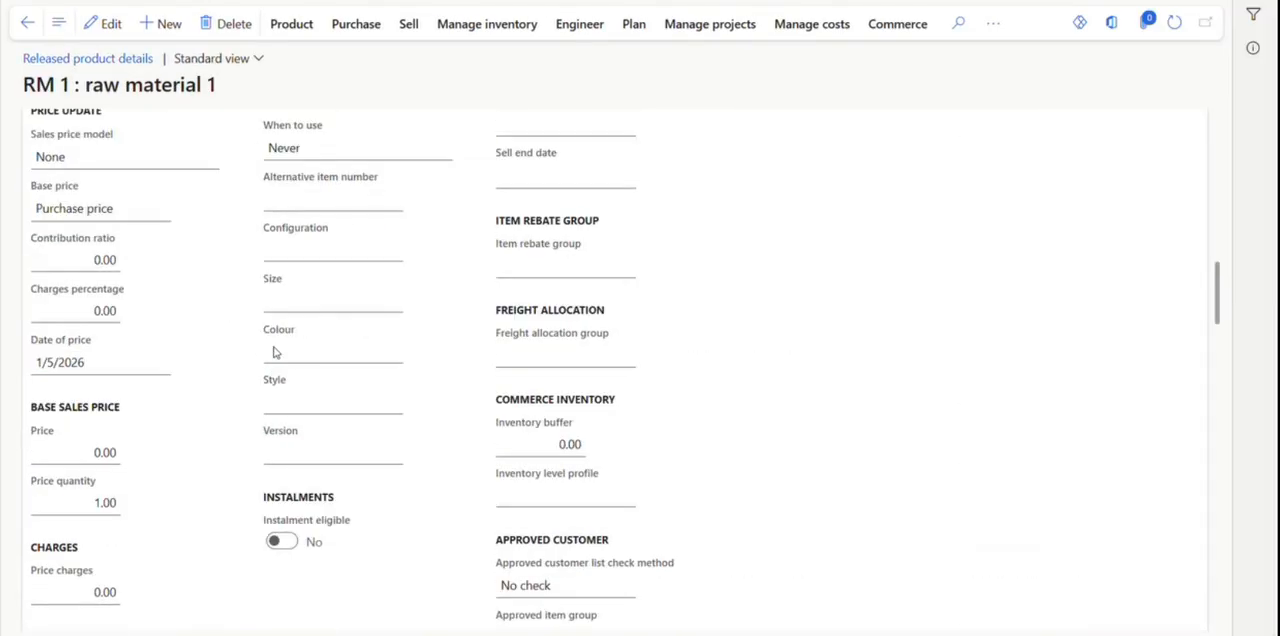
scroll(277, 352, down, 3)
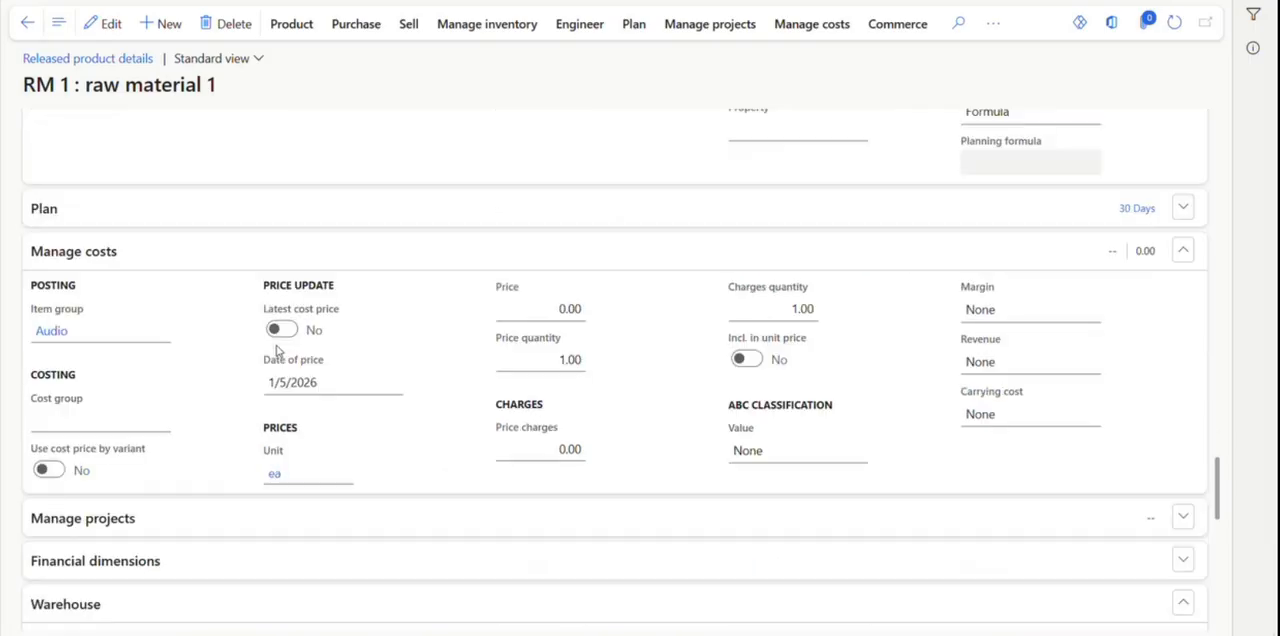
click(110, 17)
scroll(158, 406, down, 5)
scroll(158, 406, down, 18)
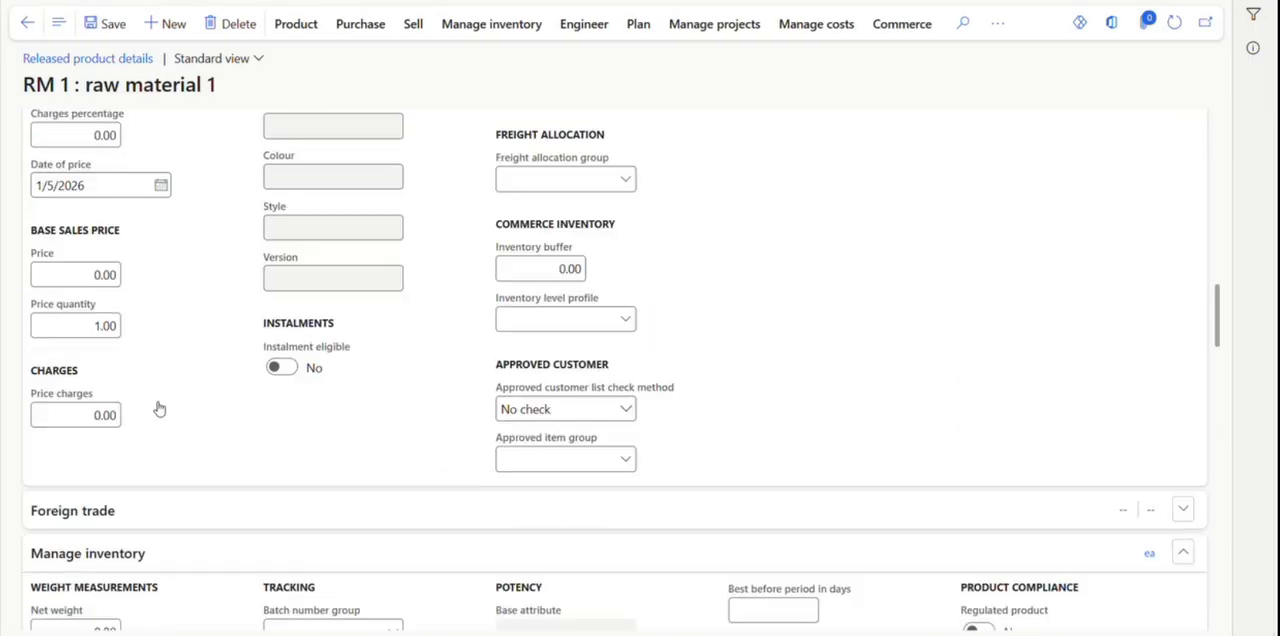
scroll(158, 407, down, 3)
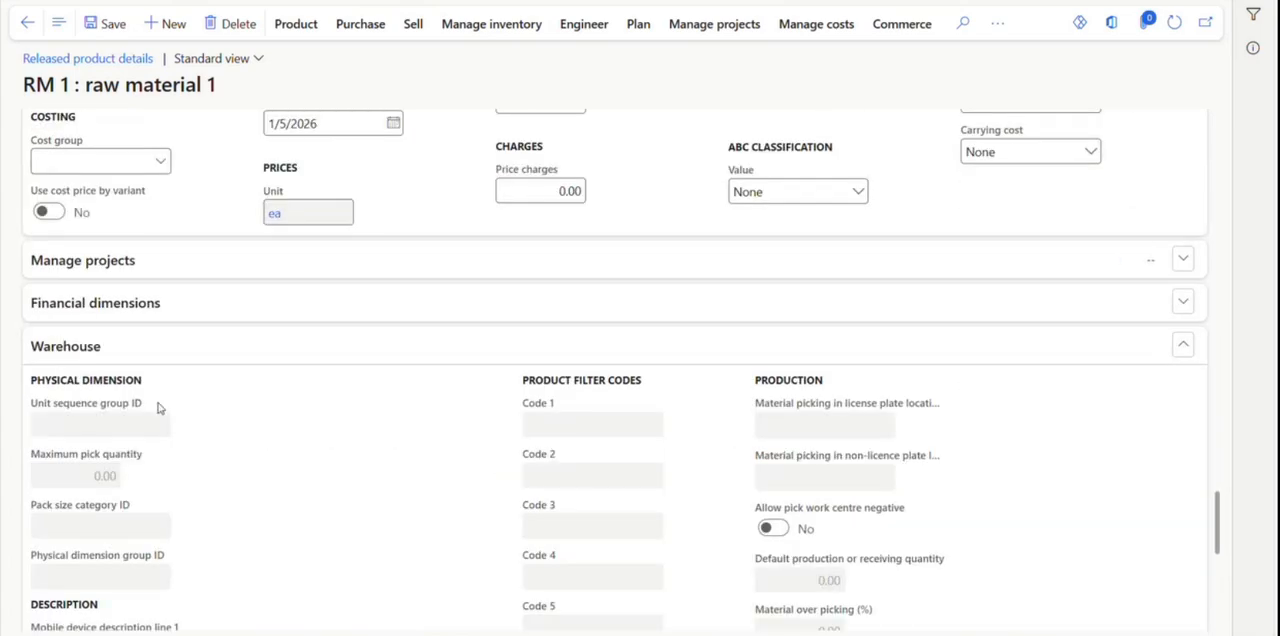
scroll(158, 407, up, 3)
click(158, 424)
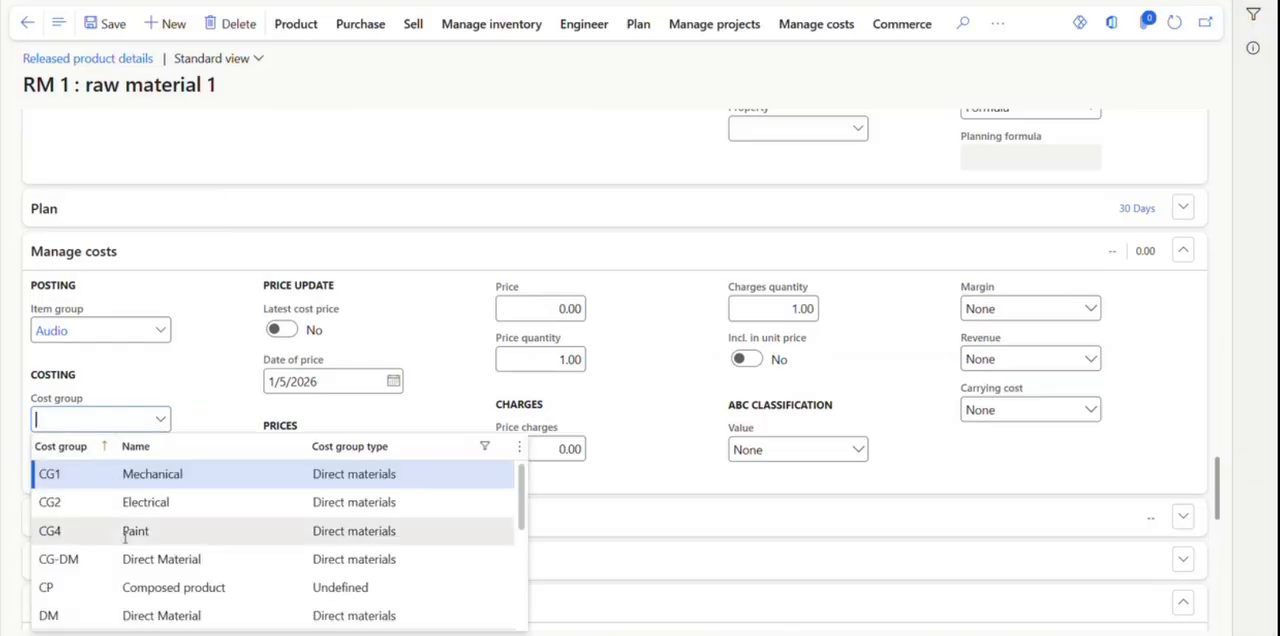
scroll(125, 537, down, 5)
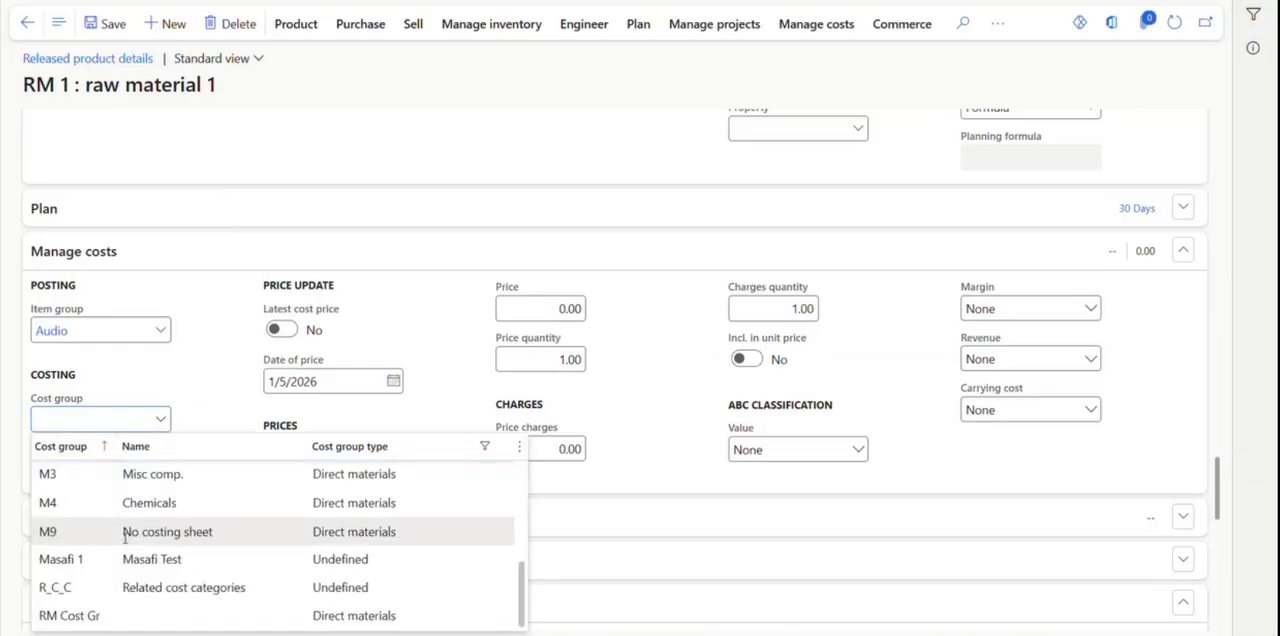
click(88, 618)
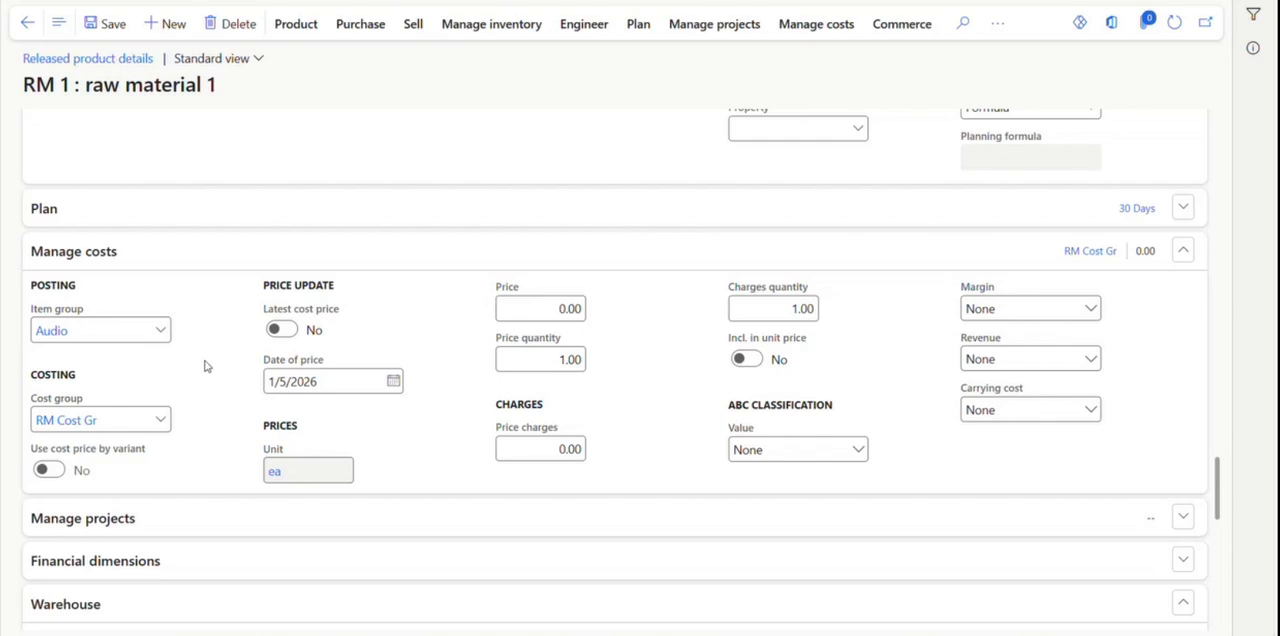
Clear RM 1's cost group, return to the Cost groups page and try to make RM Cost Gr the default cost group.
click(124, 422)
key(BackSpace)
key(BackSpace)
key(BackSpace)
key(BackSpace)
key(BackSpace)
key(BackSpace)
key(BackSpace)
key(BackSpace)
key(BackSpace)
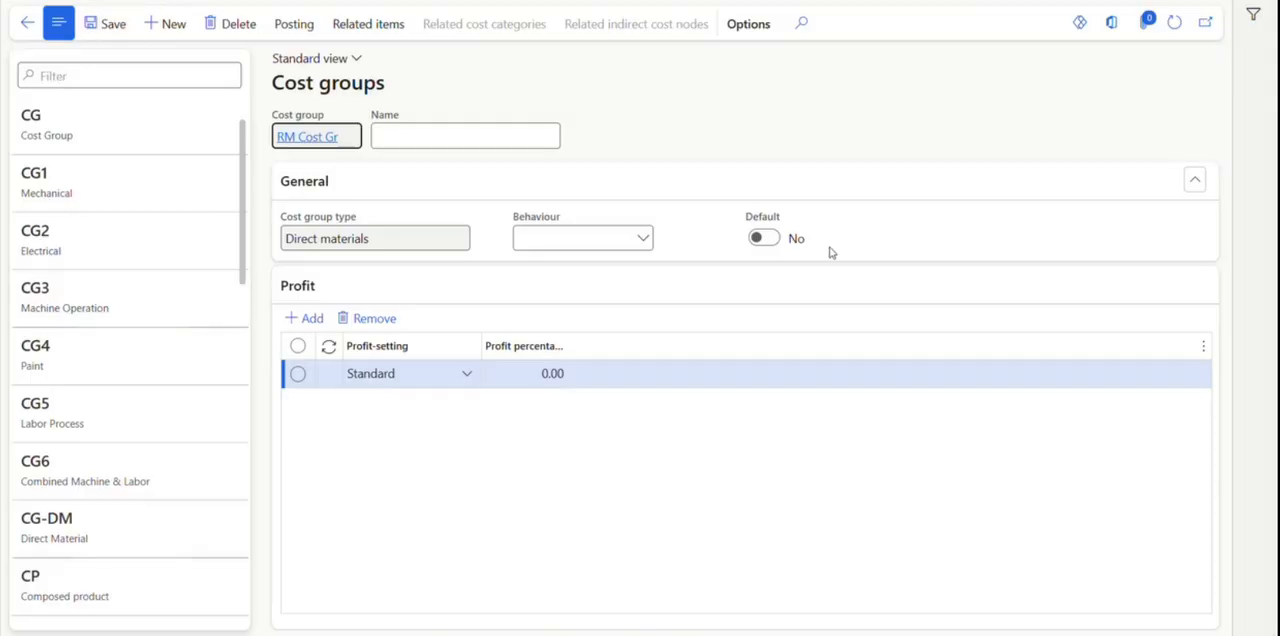
click(763, 238)
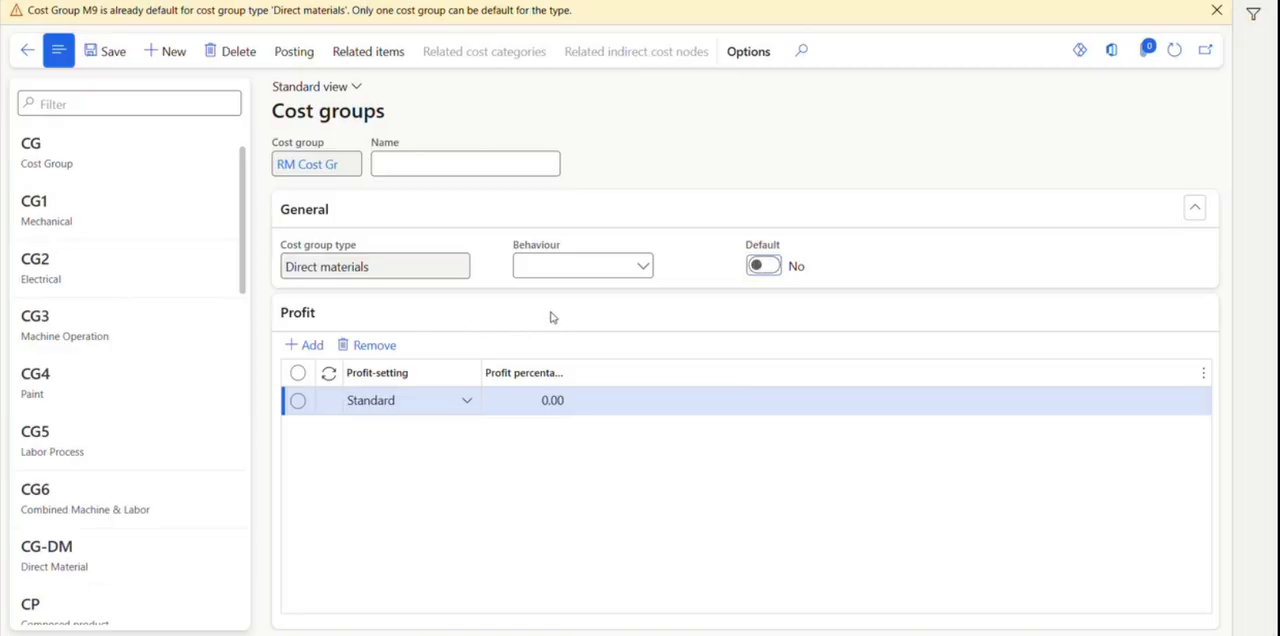
Insert the Default and Cost group type fields as columns in the cost groups list.
click(150, 150)
right_click(157, 153)
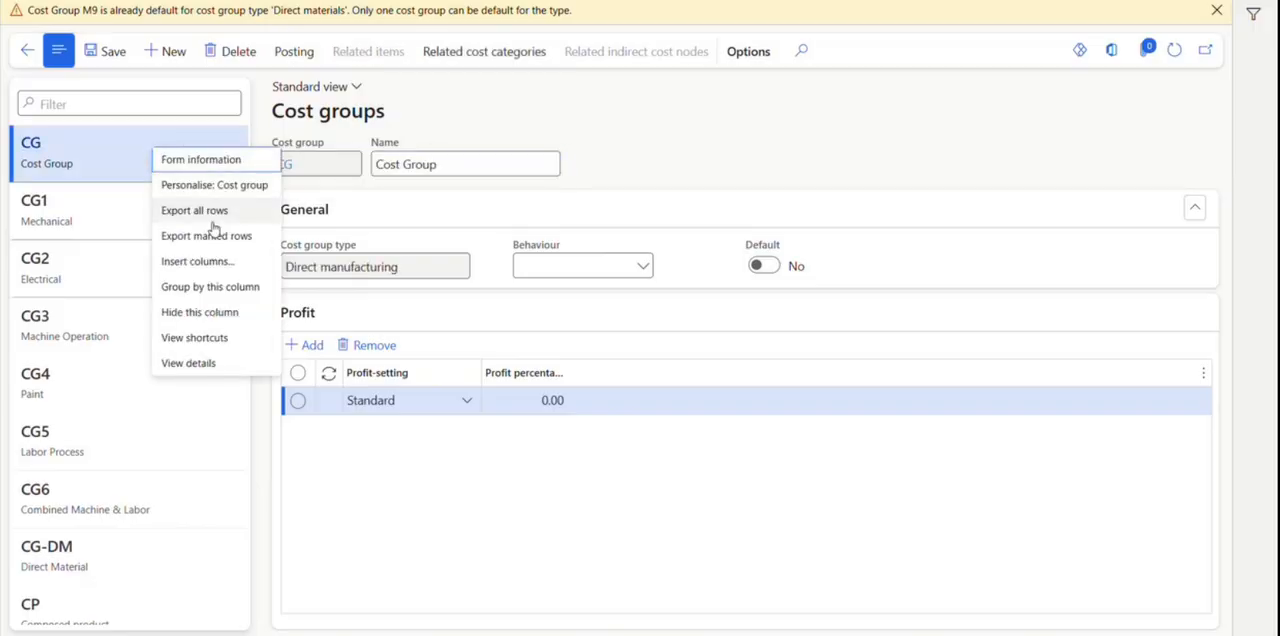
click(208, 262)
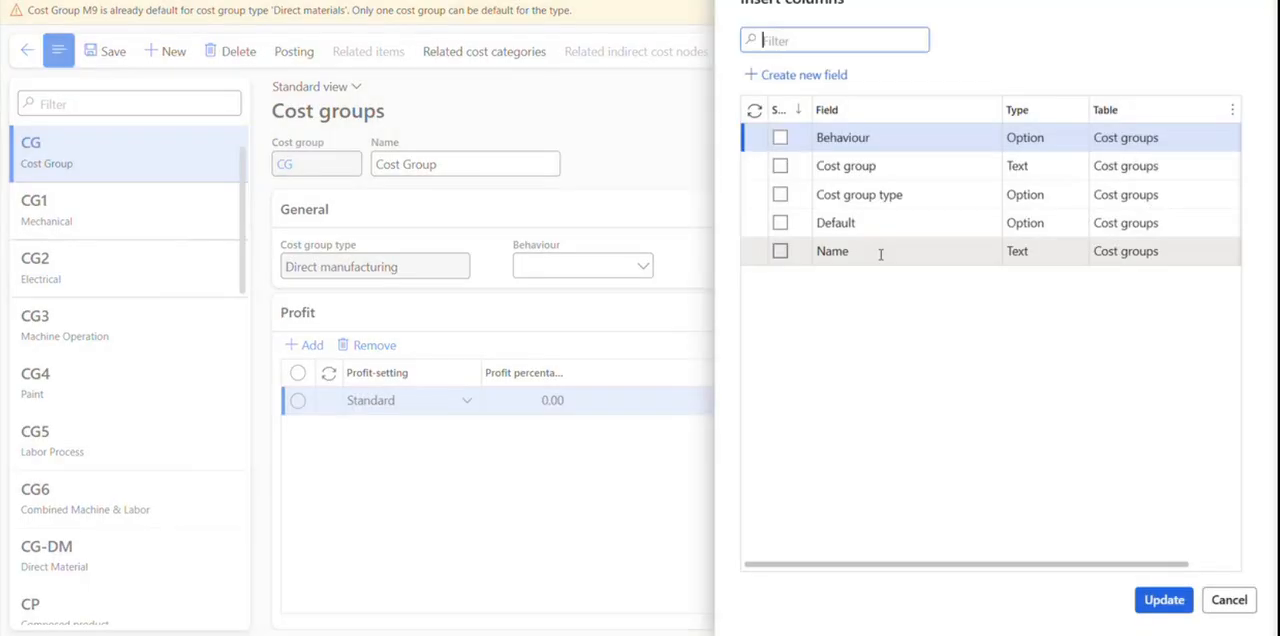
click(780, 222)
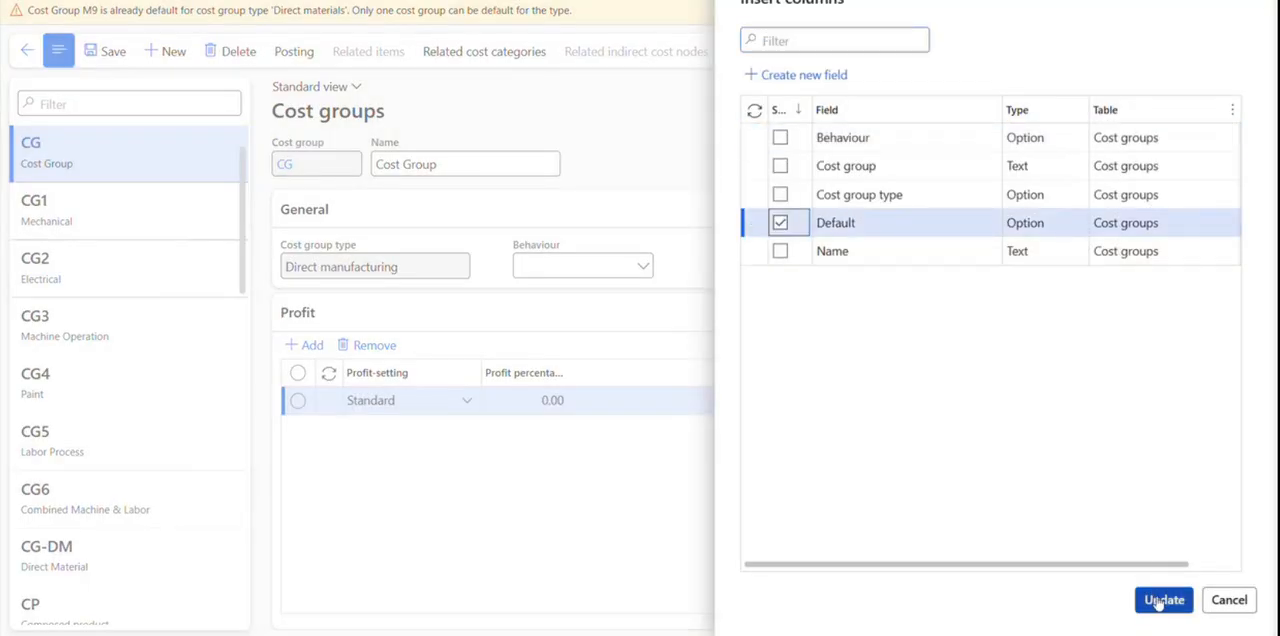
click(780, 194)
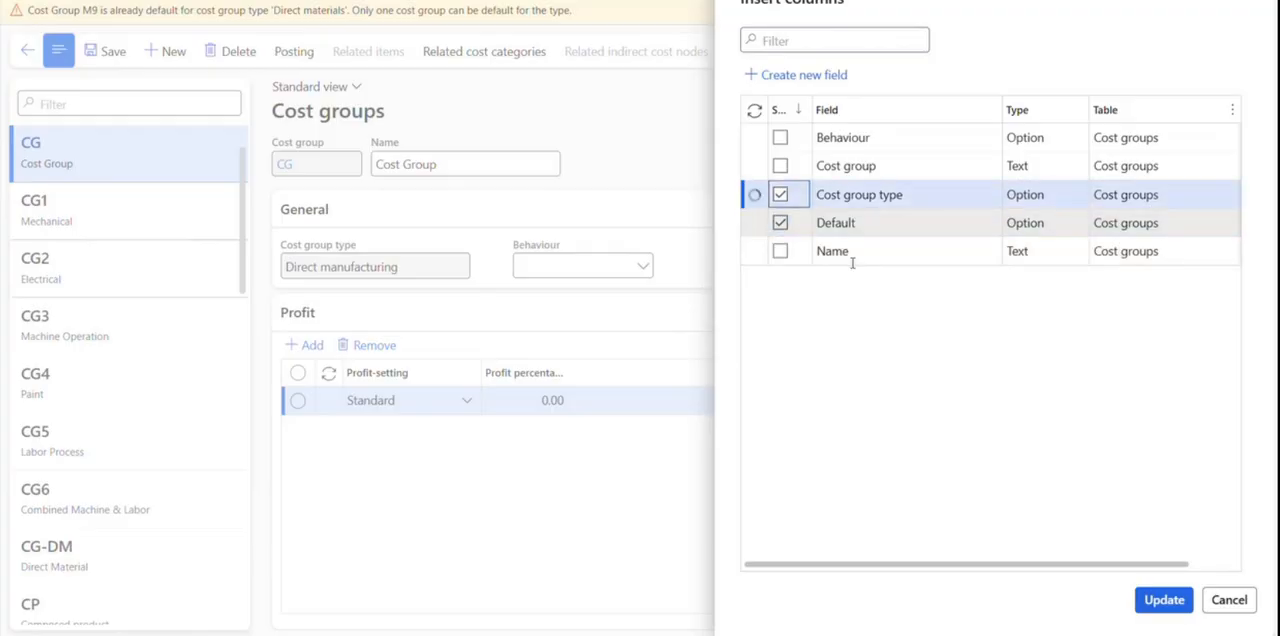
click(1164, 600)
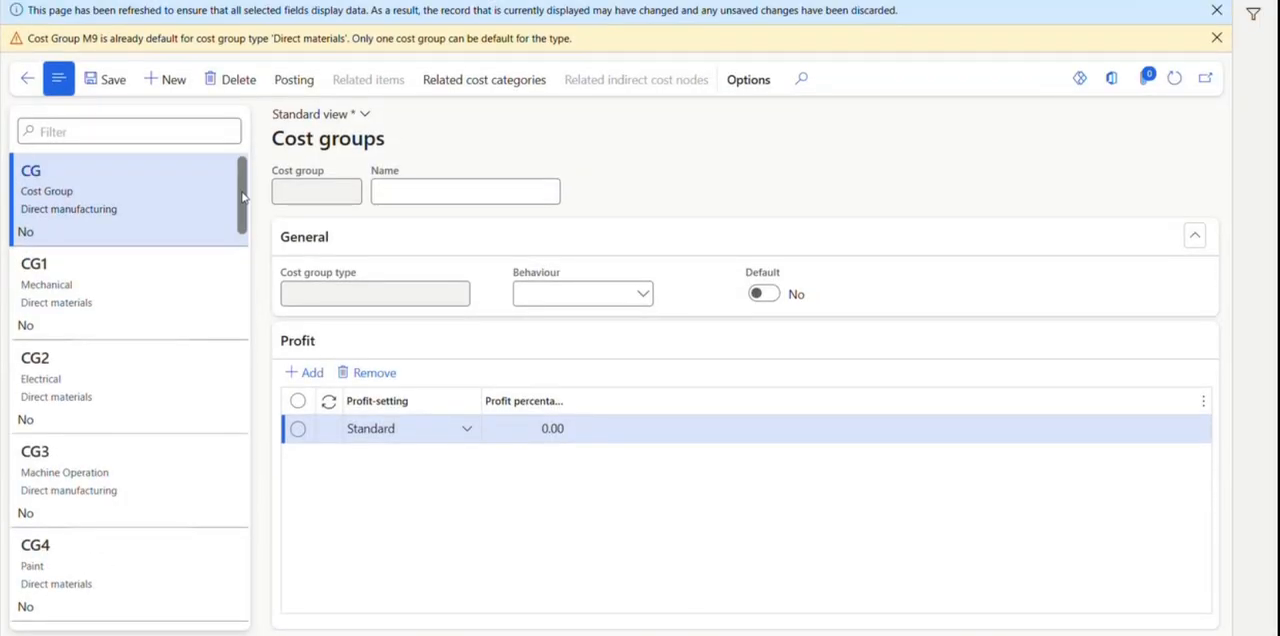
Review the type and default setting of the listed cost groups, opening CP, EG and M9.
drag(242, 197, 263, 314)
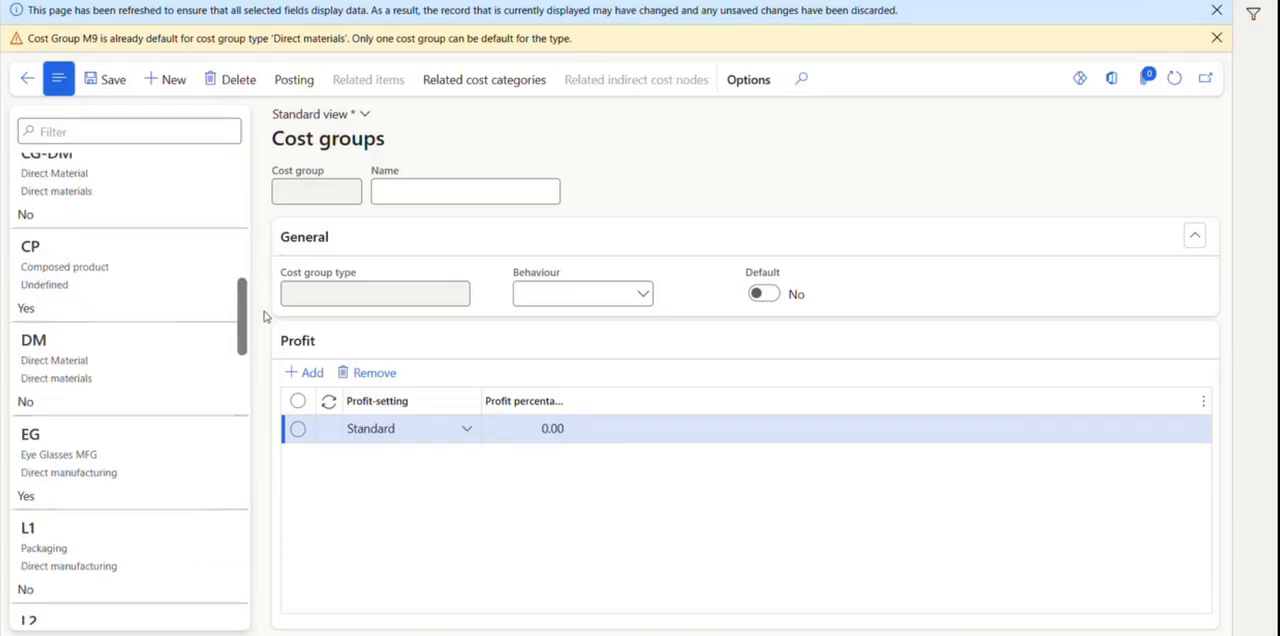
click(152, 272)
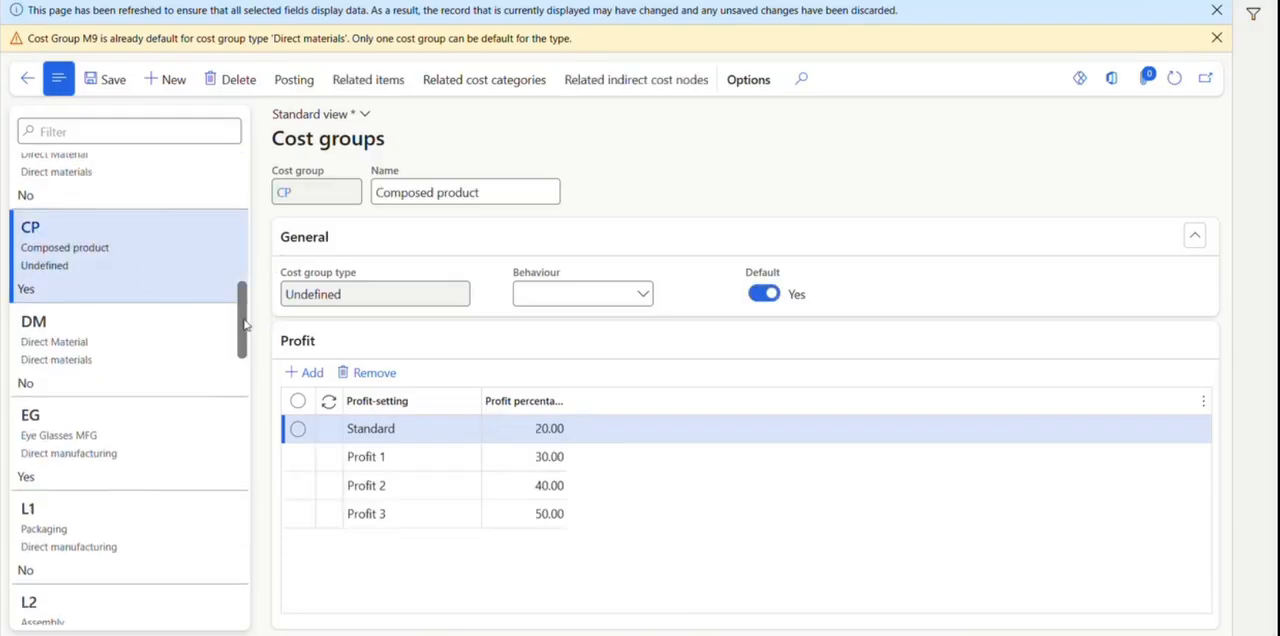
scroll(247, 343, down, 1)
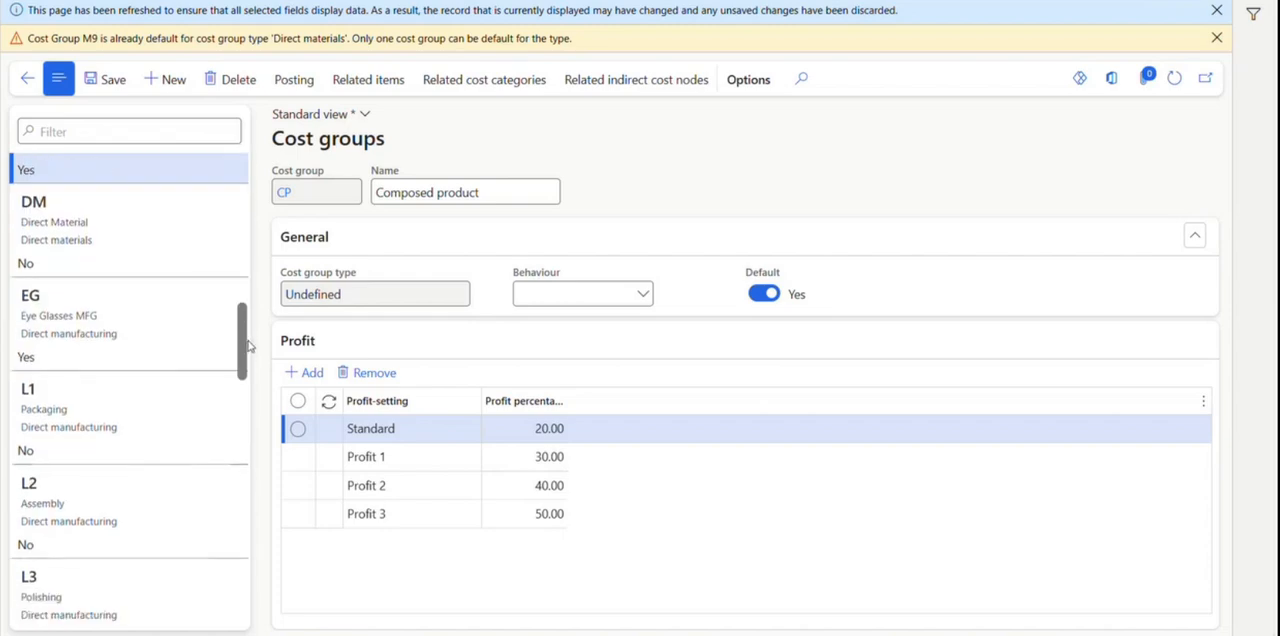
click(134, 313)
scroll(176, 362, down, 2)
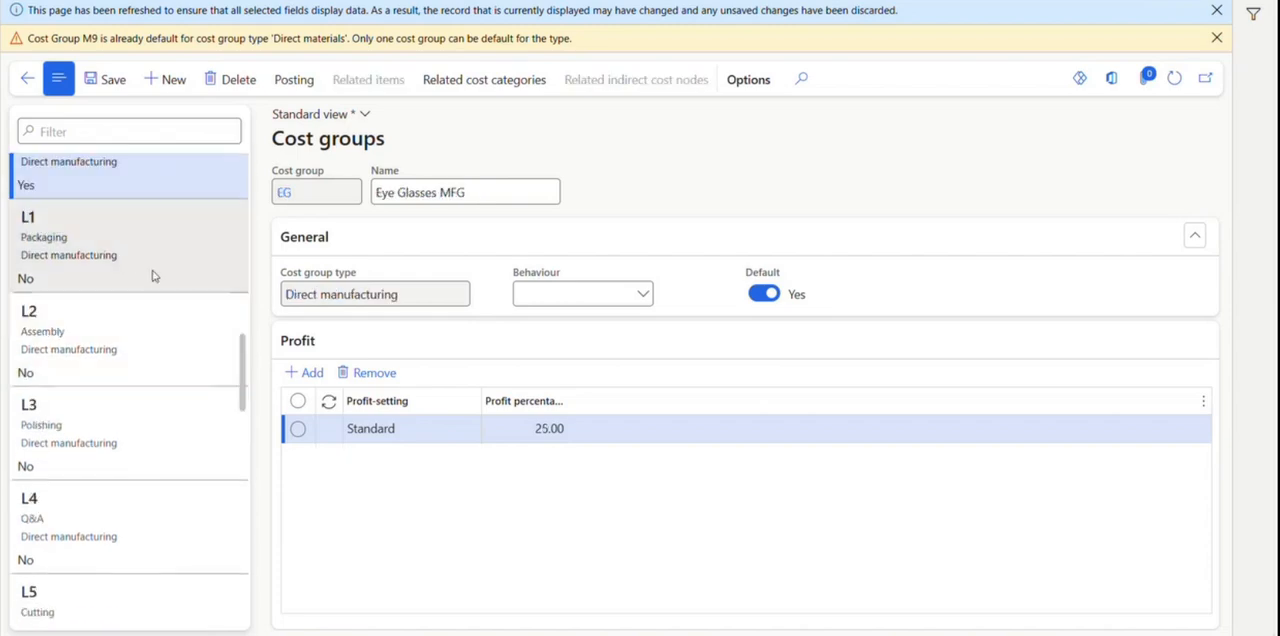
scroll(157, 280, down, 3)
scroll(157, 294, down, 3)
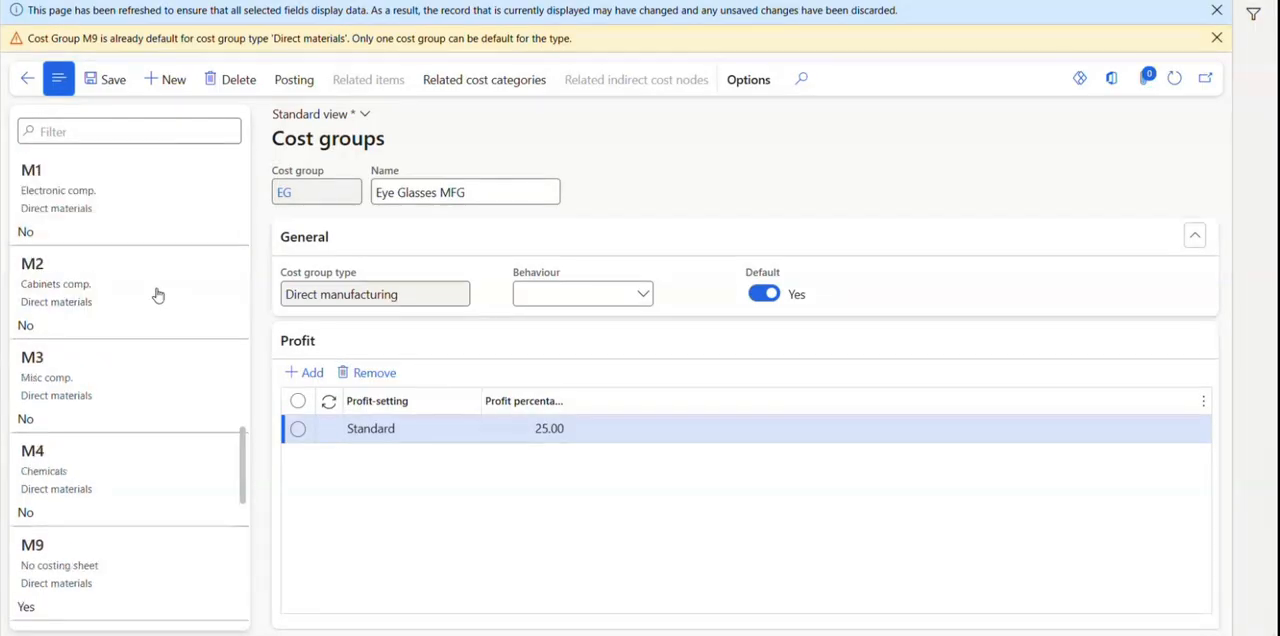
click(139, 572)
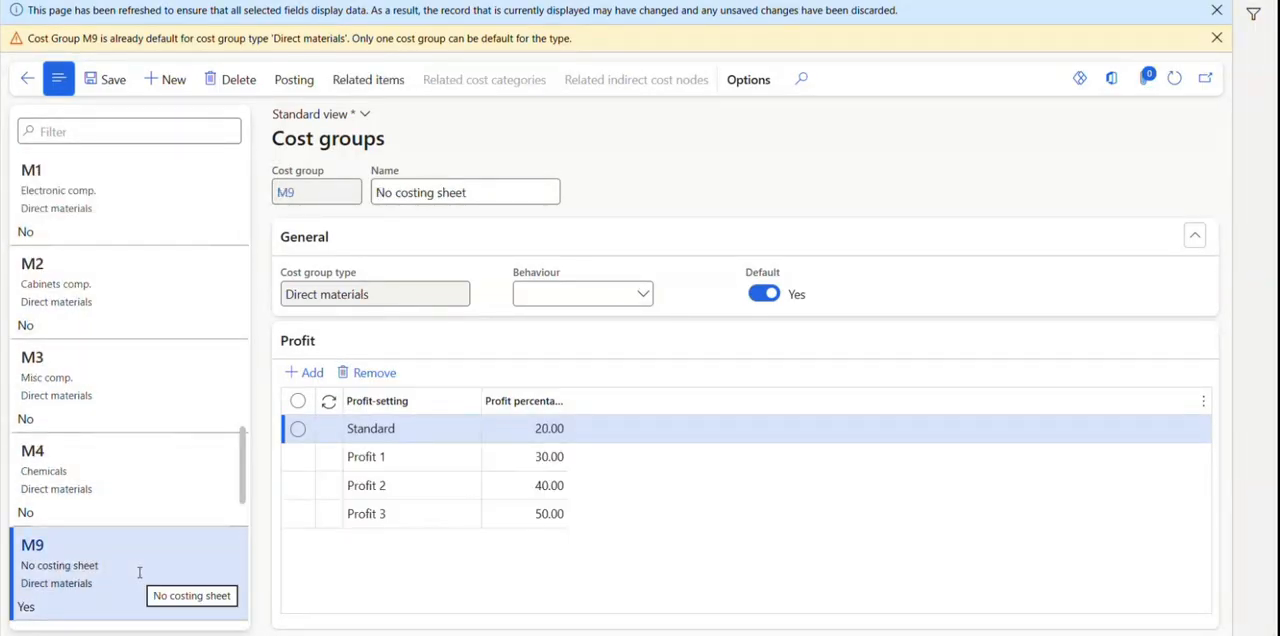
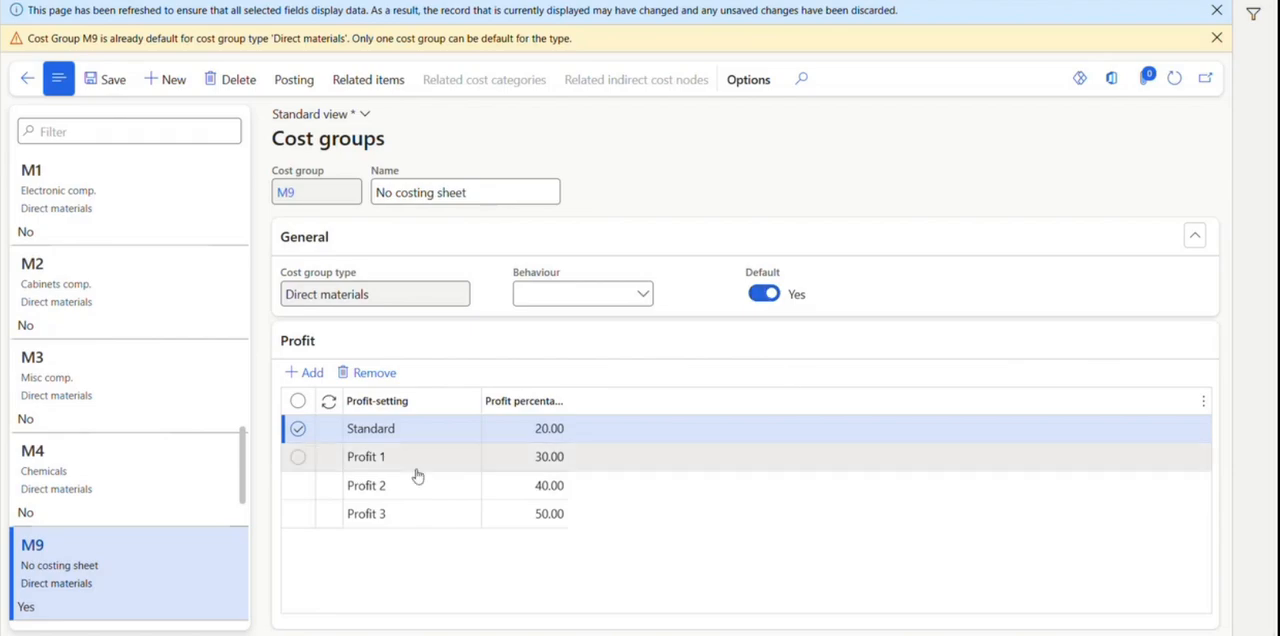
Remove the Standard, Profit 1, Profit 2 and Profit 3 profit settings from cost group M9, dismiss the notifications and save.
click(366, 373)
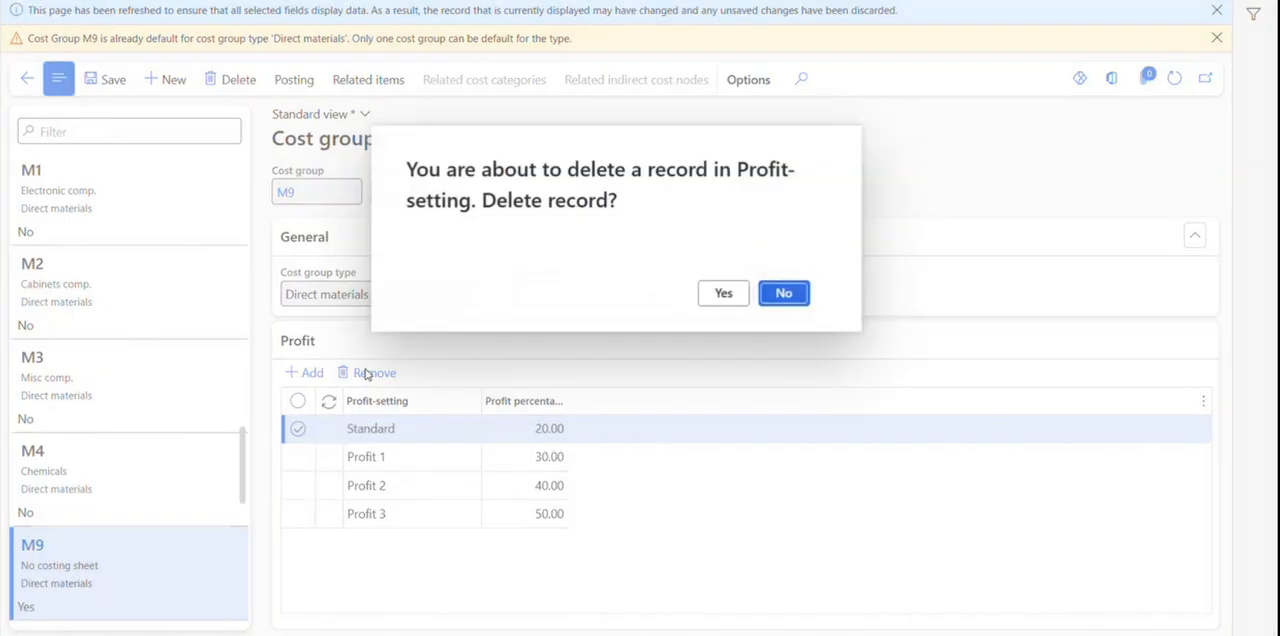
click(740, 300)
click(377, 378)
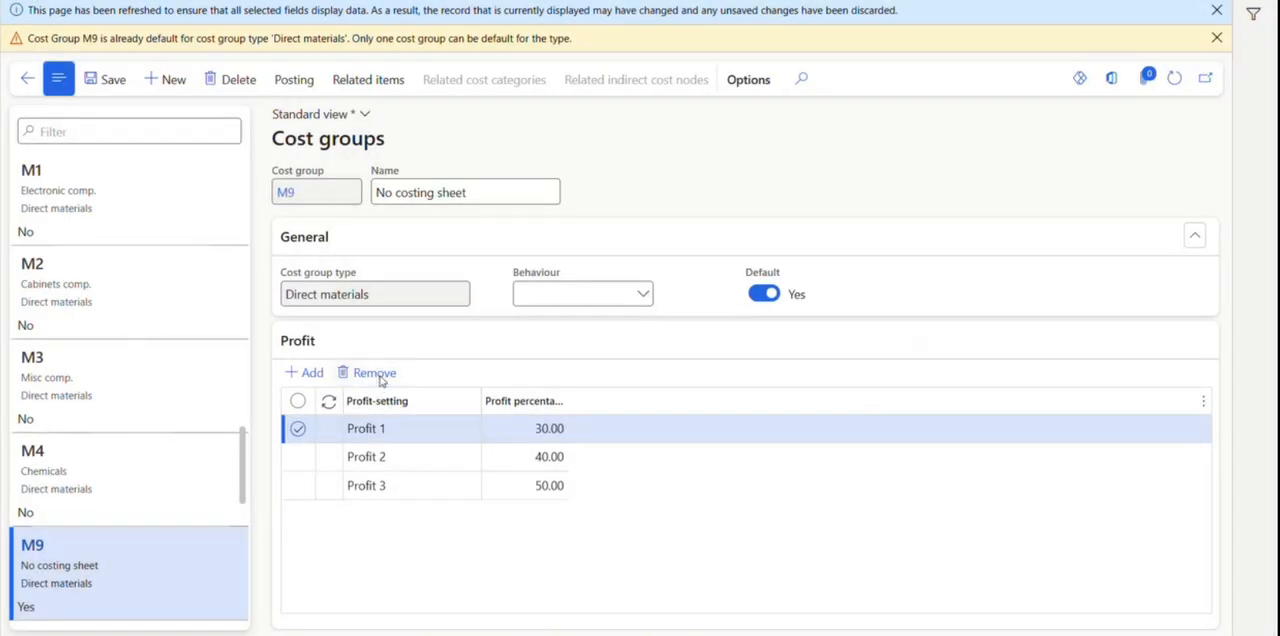
click(720, 293)
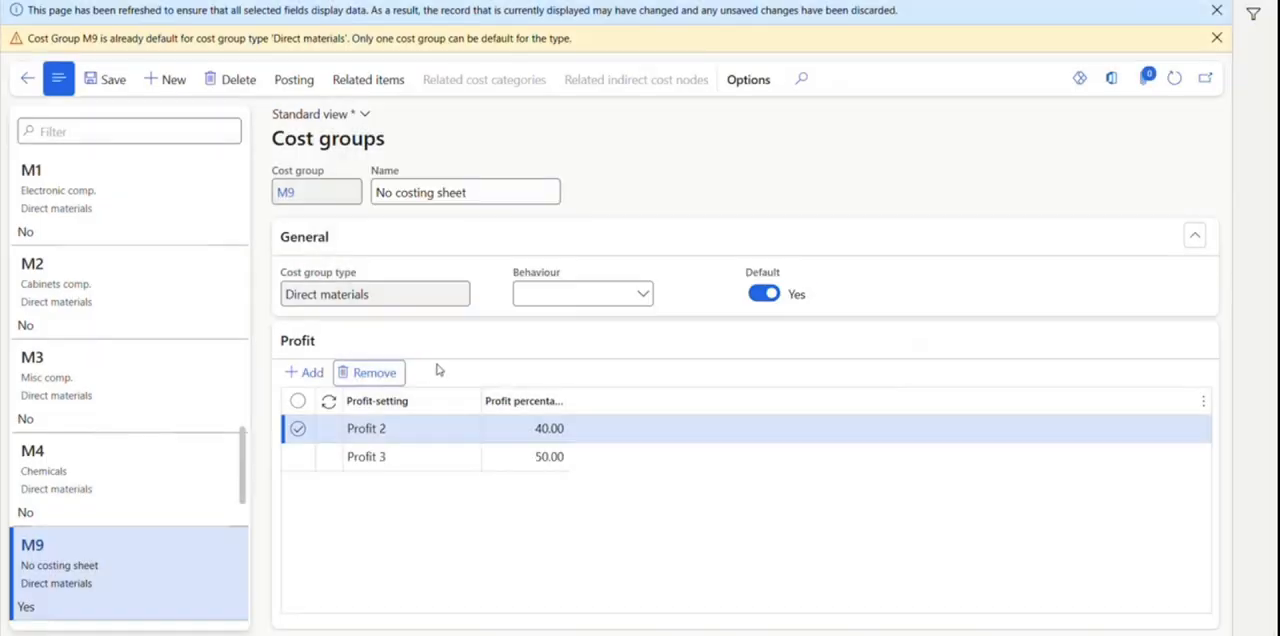
click(368, 374)
click(720, 293)
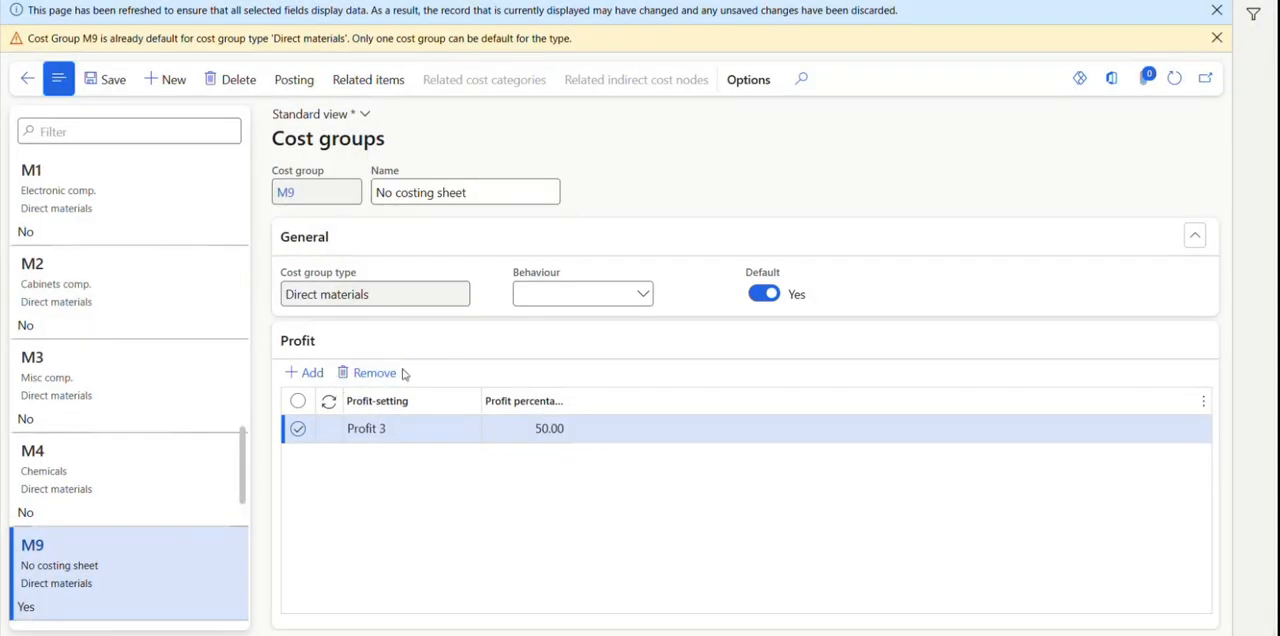
click(385, 373)
click(723, 293)
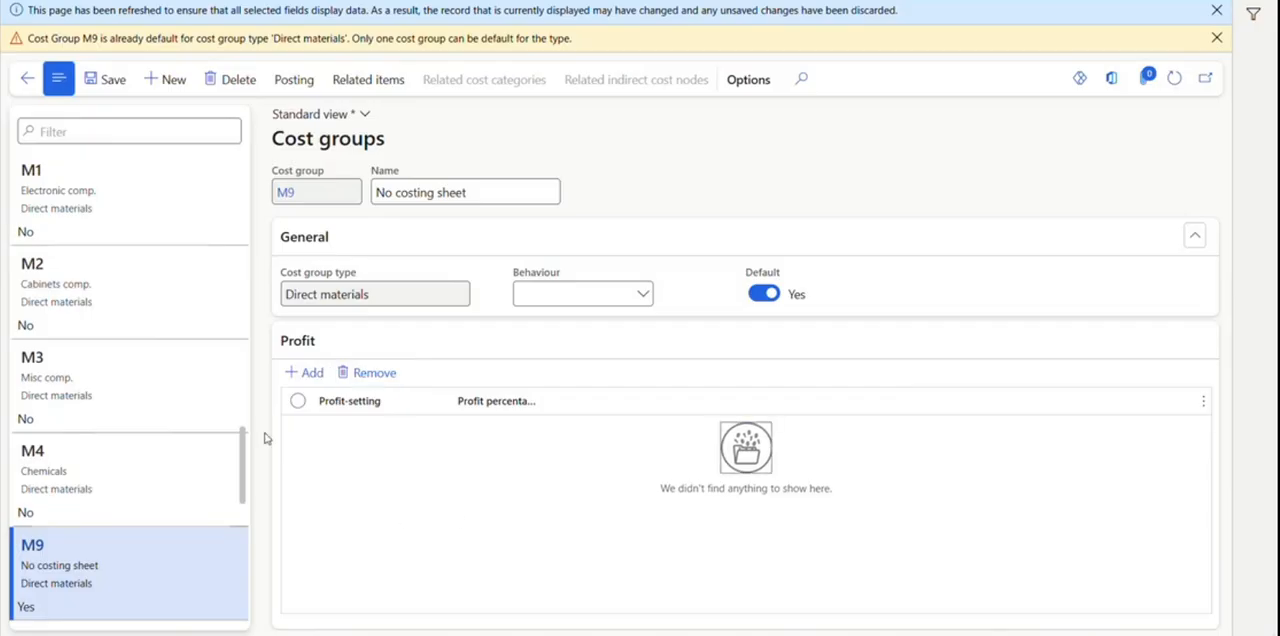
click(1215, 10)
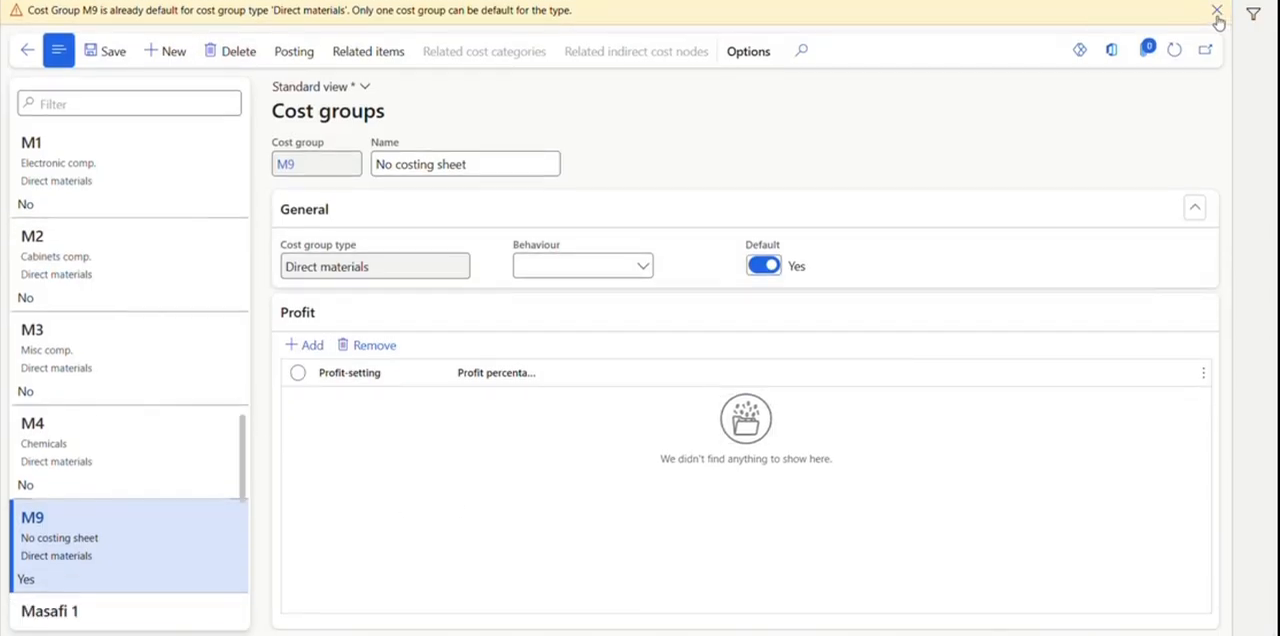
click(1215, 10)
click(106, 23)
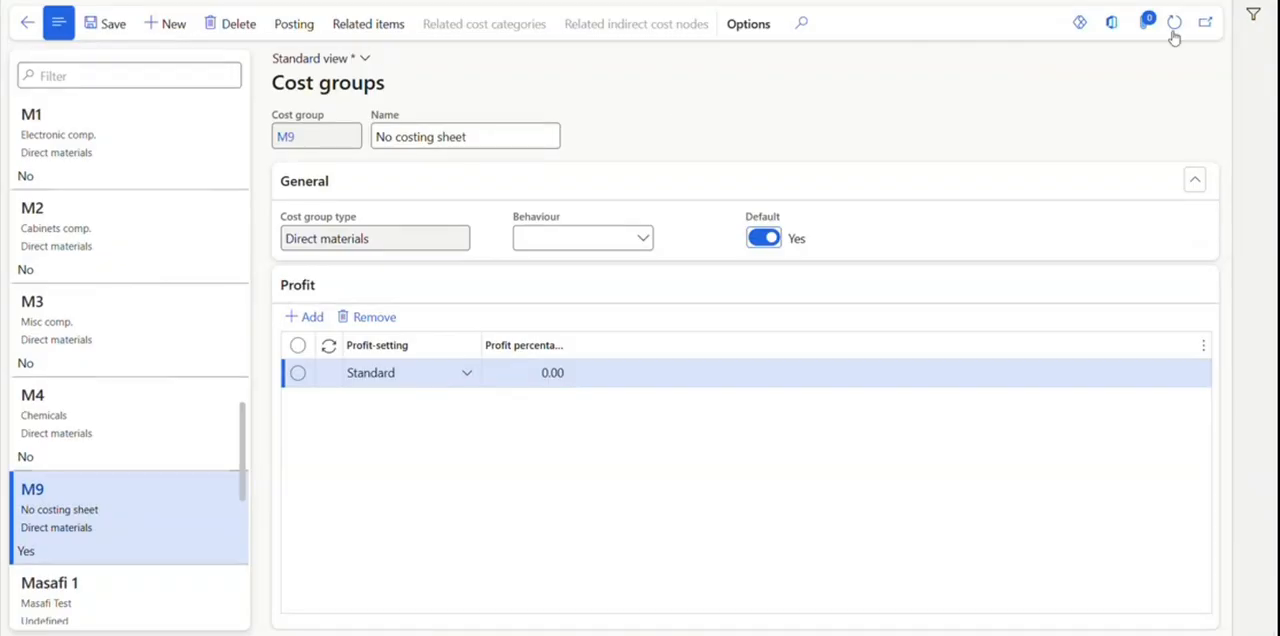
Search for the calculation pages and open Calculation groups under Cost management's predetermined cost policies setup.
click(1040, 0)
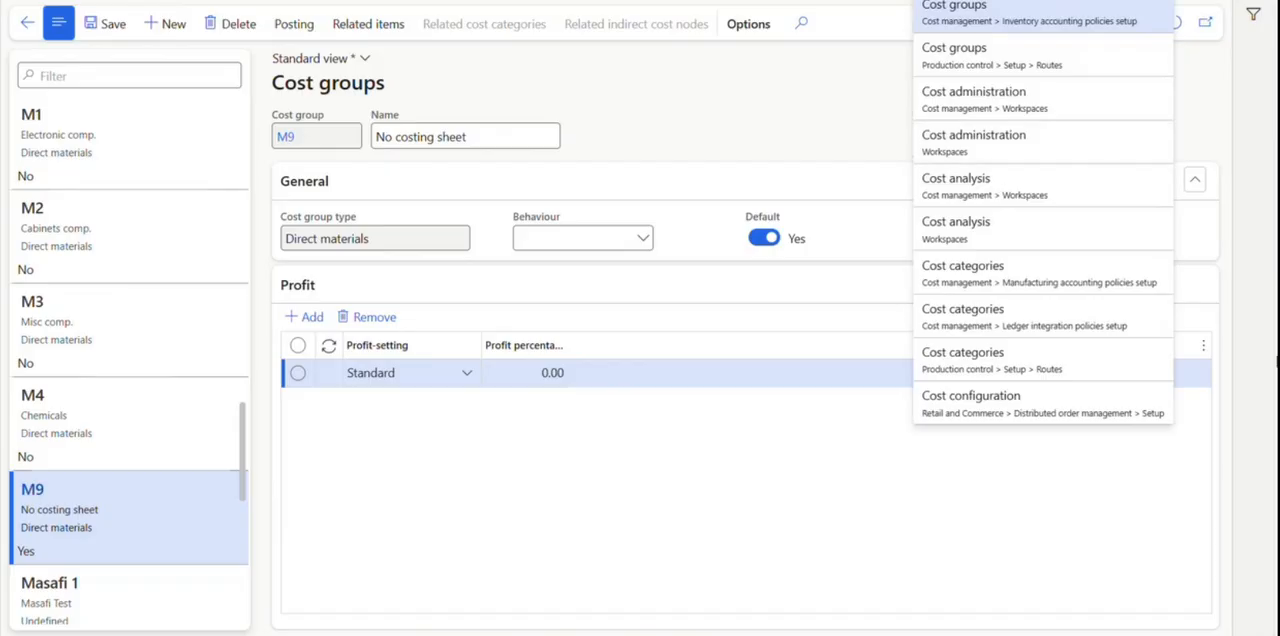
text(cal)
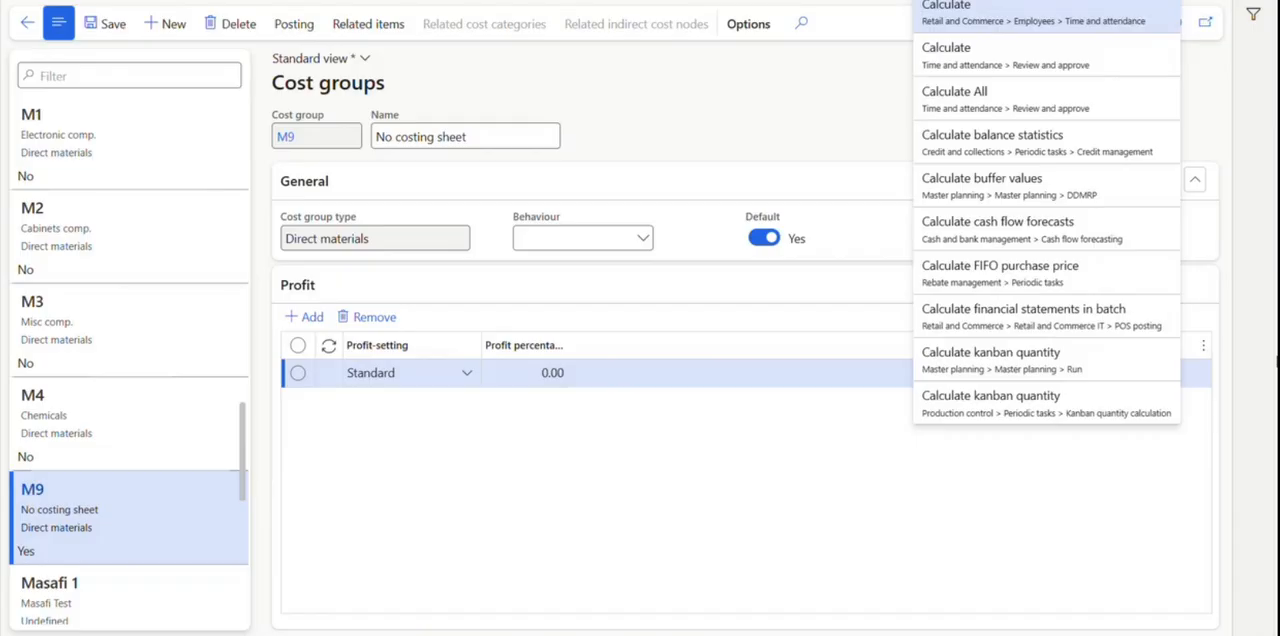
text(culation)
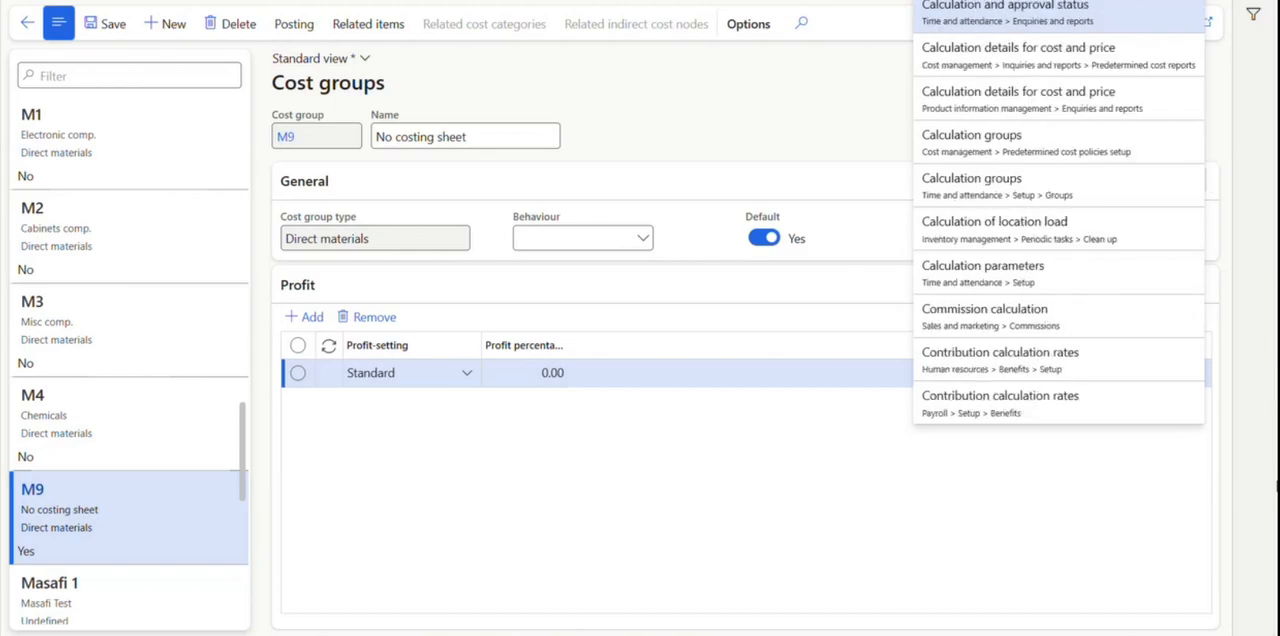
click(1100, 150)
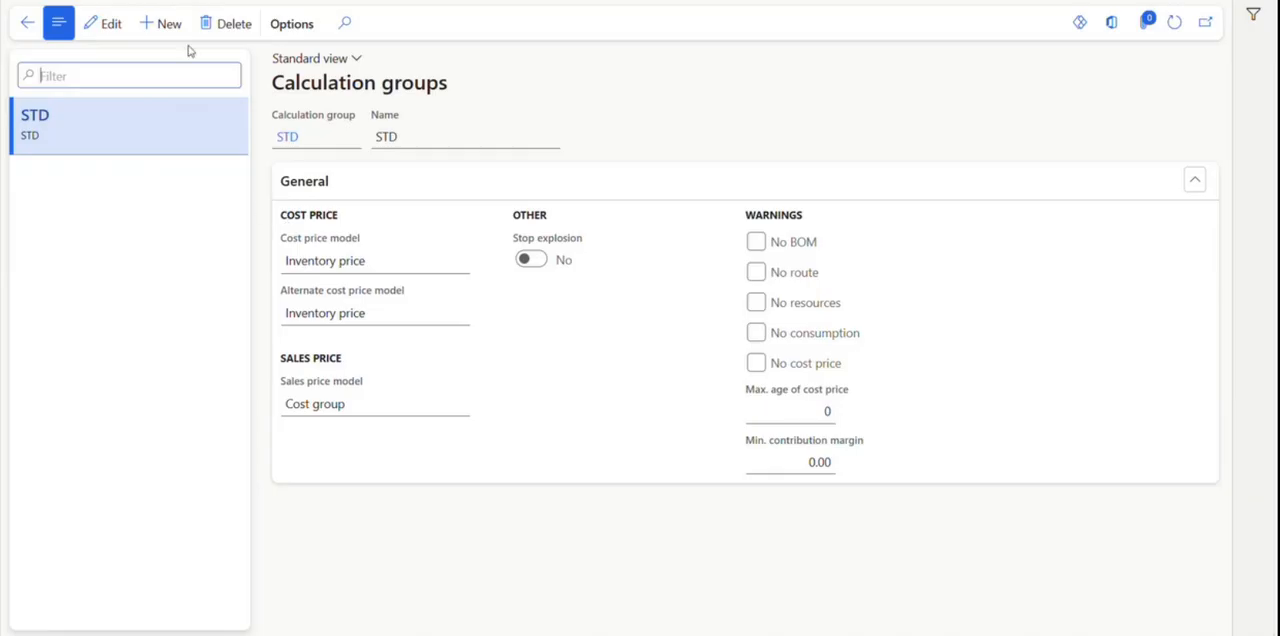
Open calculation group STD for editing and review its cost price model options, keeping Inventory price selected.
click(111, 24)
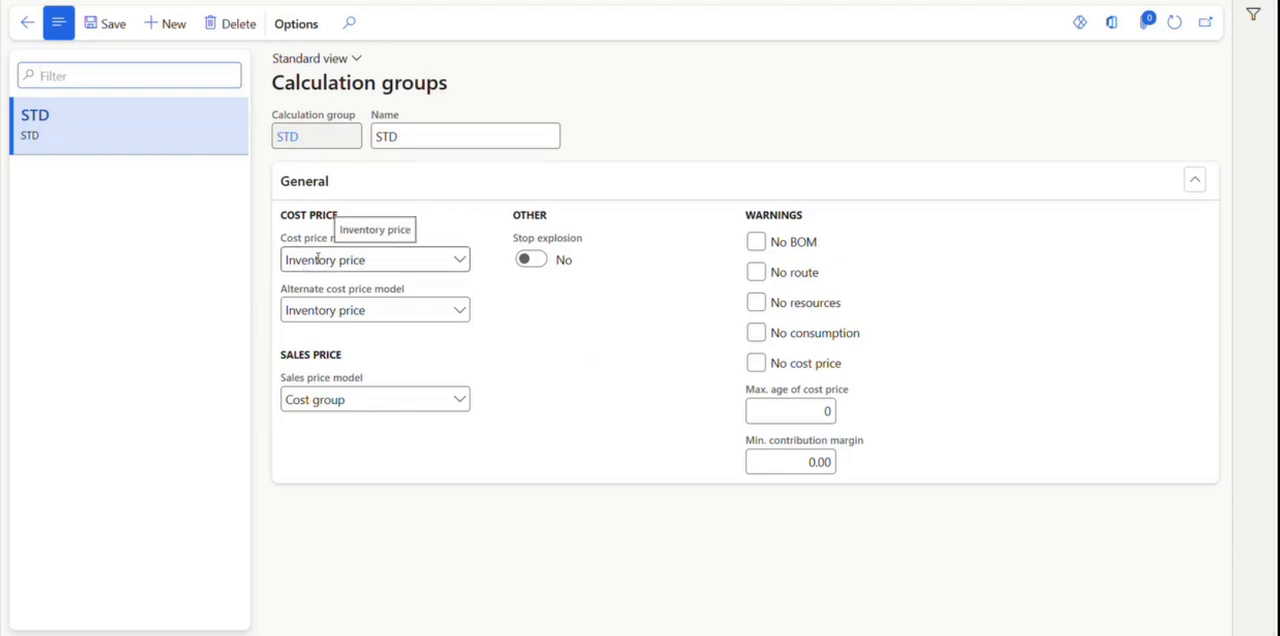
click(460, 262)
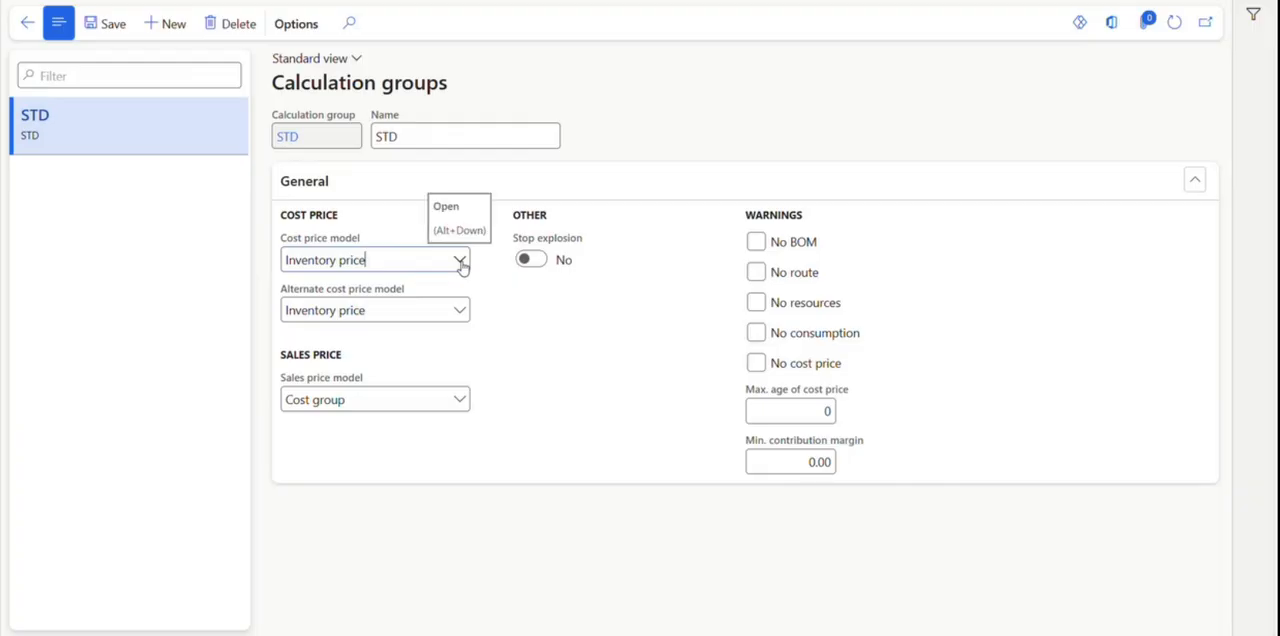
click(460, 262)
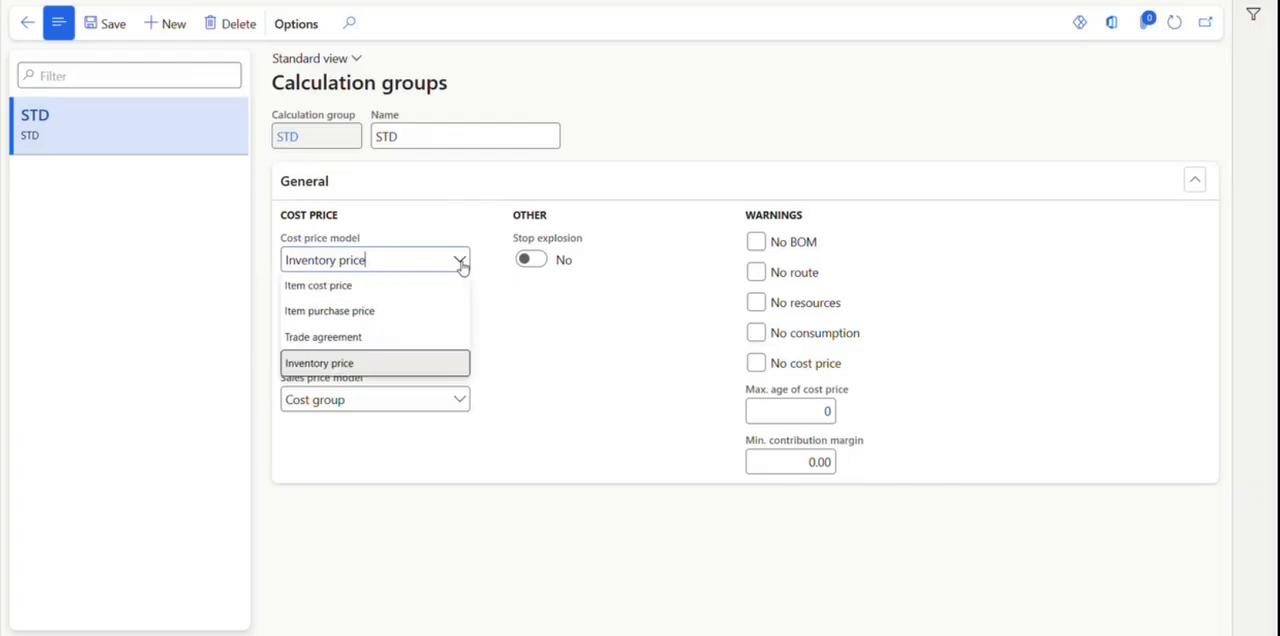
click(381, 369)
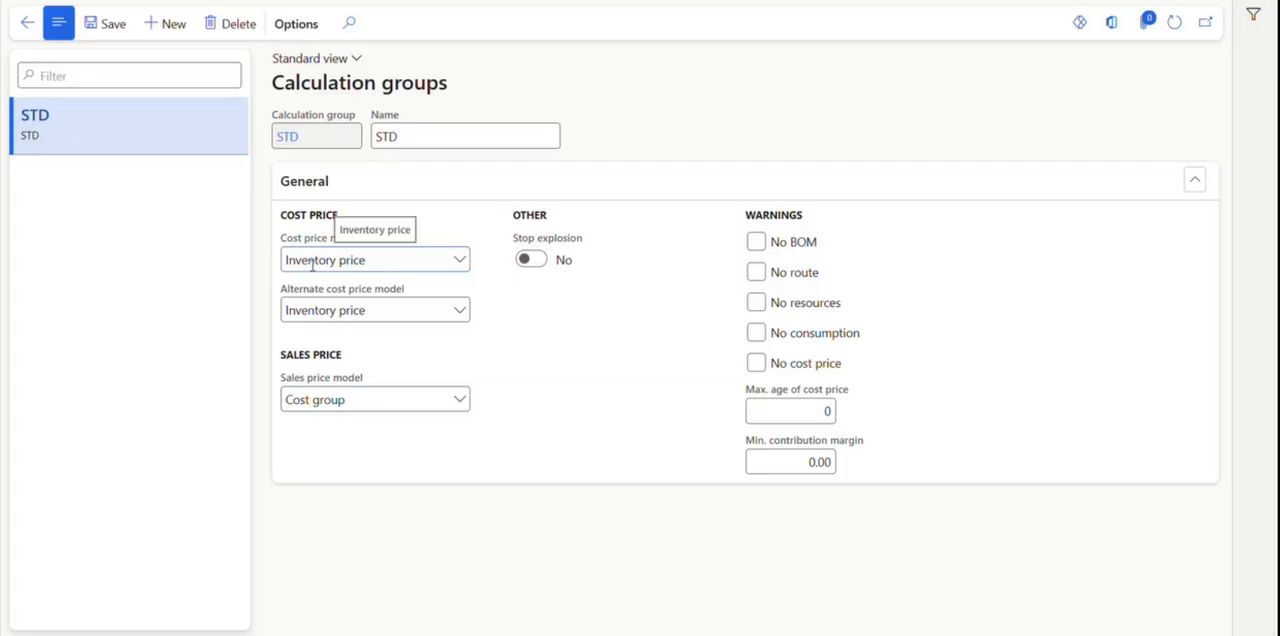
click(456, 260)
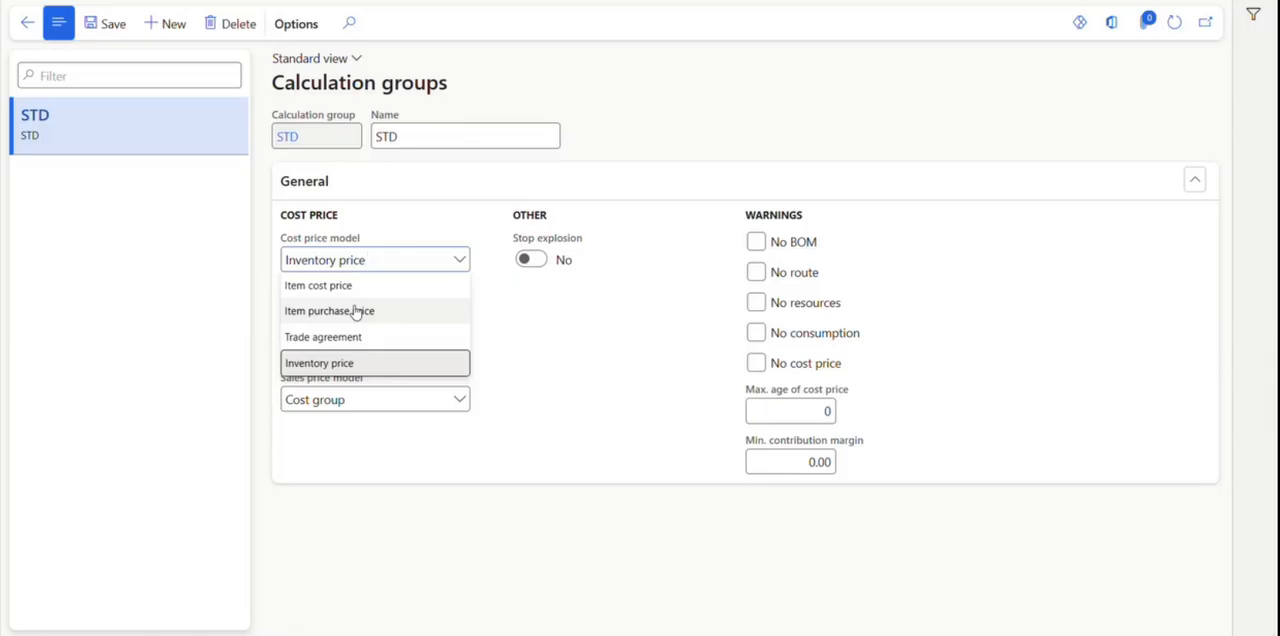
click(405, 370)
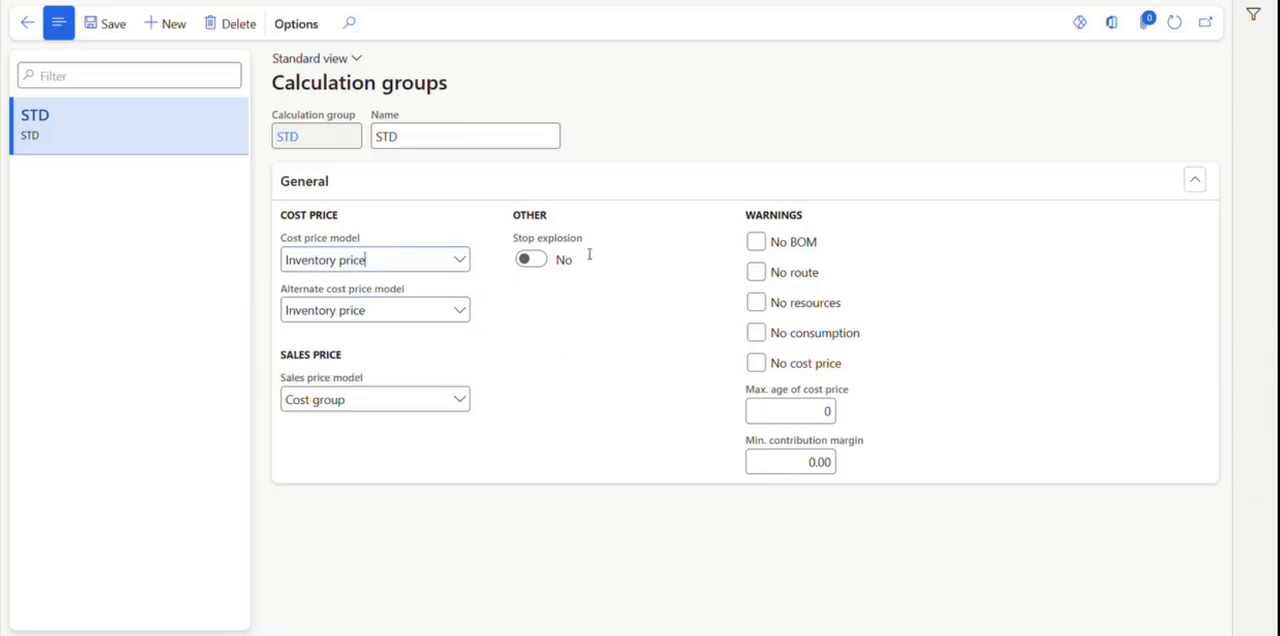
Open the Inventory and warehouse management parameters from the setup of the Inventory management module.
mouse_move(589, 255)
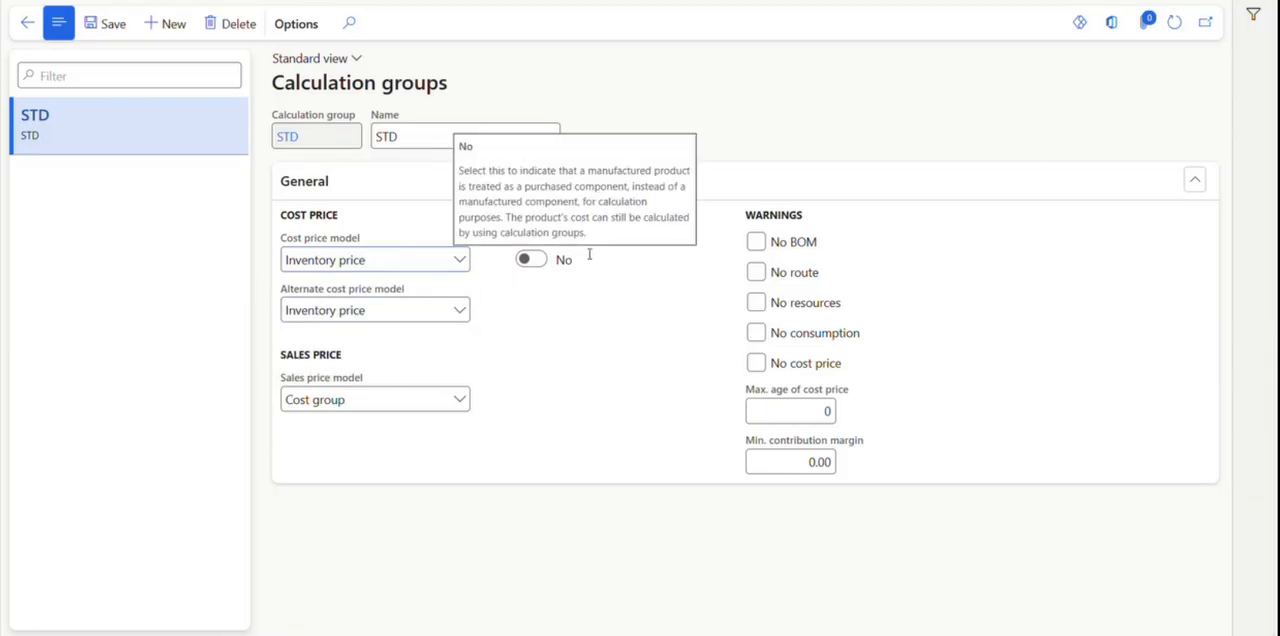
click(1172, 31)
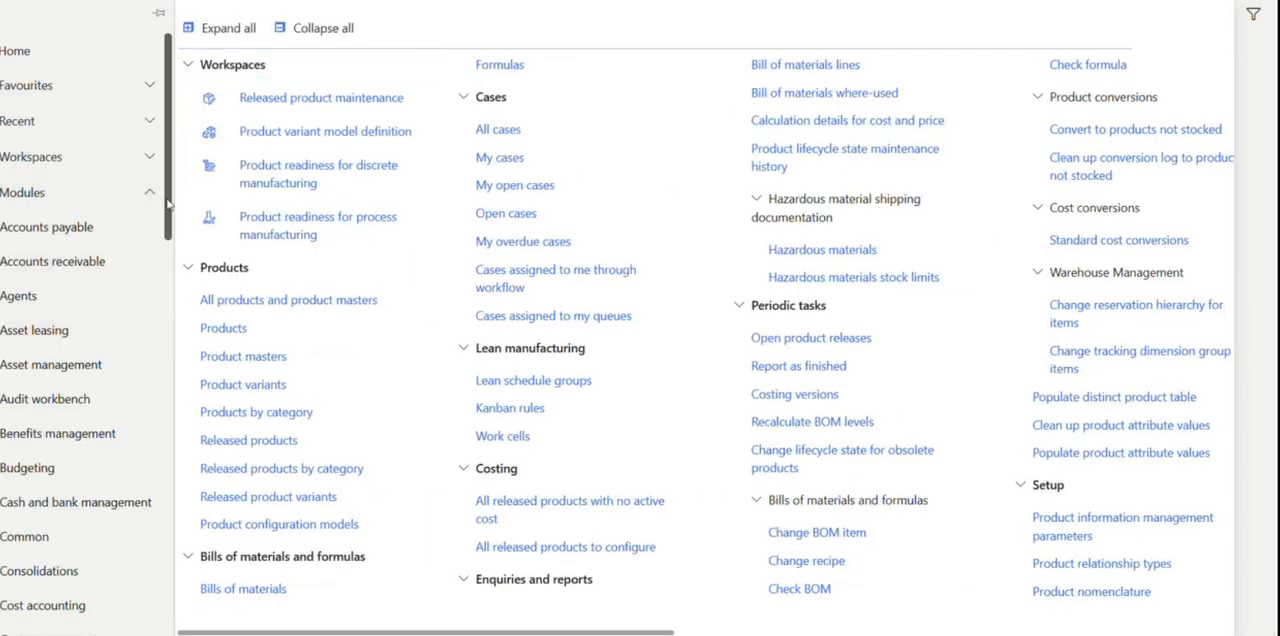
mouse_move(168, 200)
mouse_down()
mouse_move(196, 256)
mouse_move(177, 221)
mouse_up()
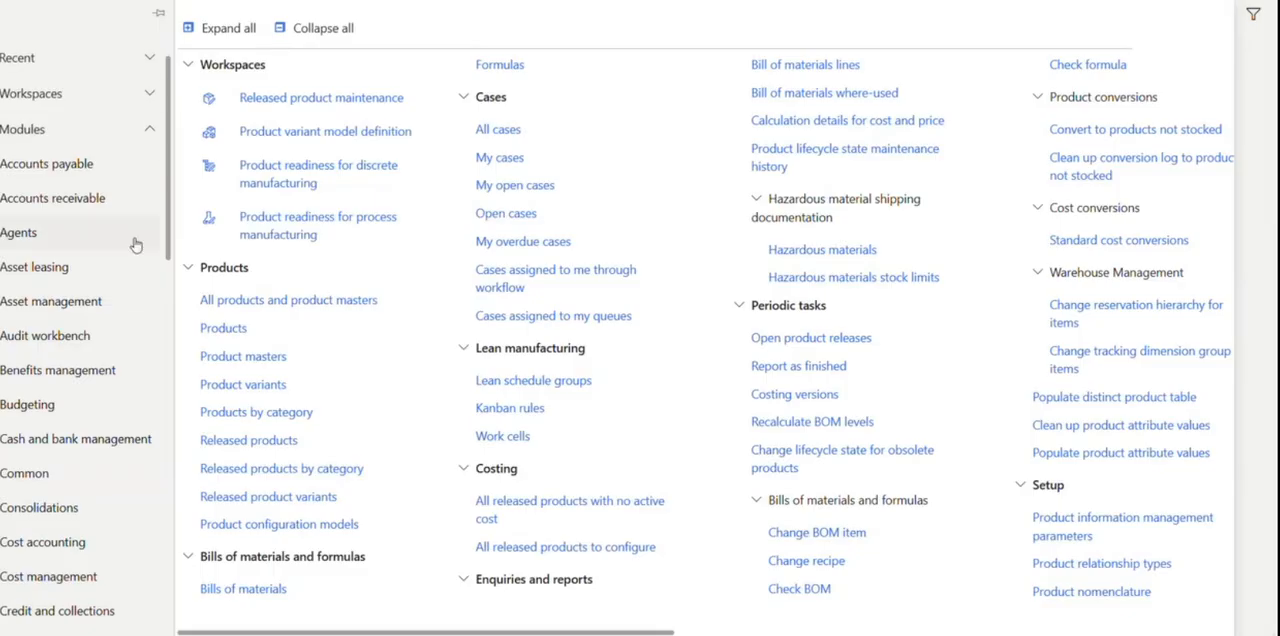
scroll(138, 262, down, 6)
scroll(140, 270, down, 5)
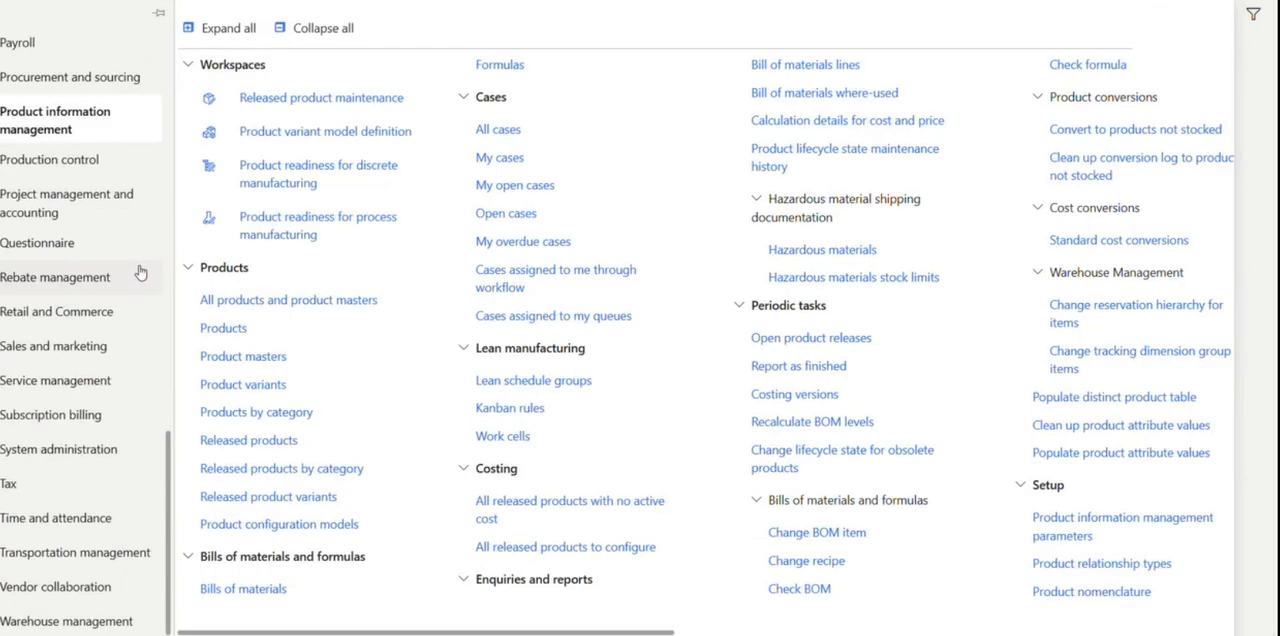
scroll(110, 294, up, 5)
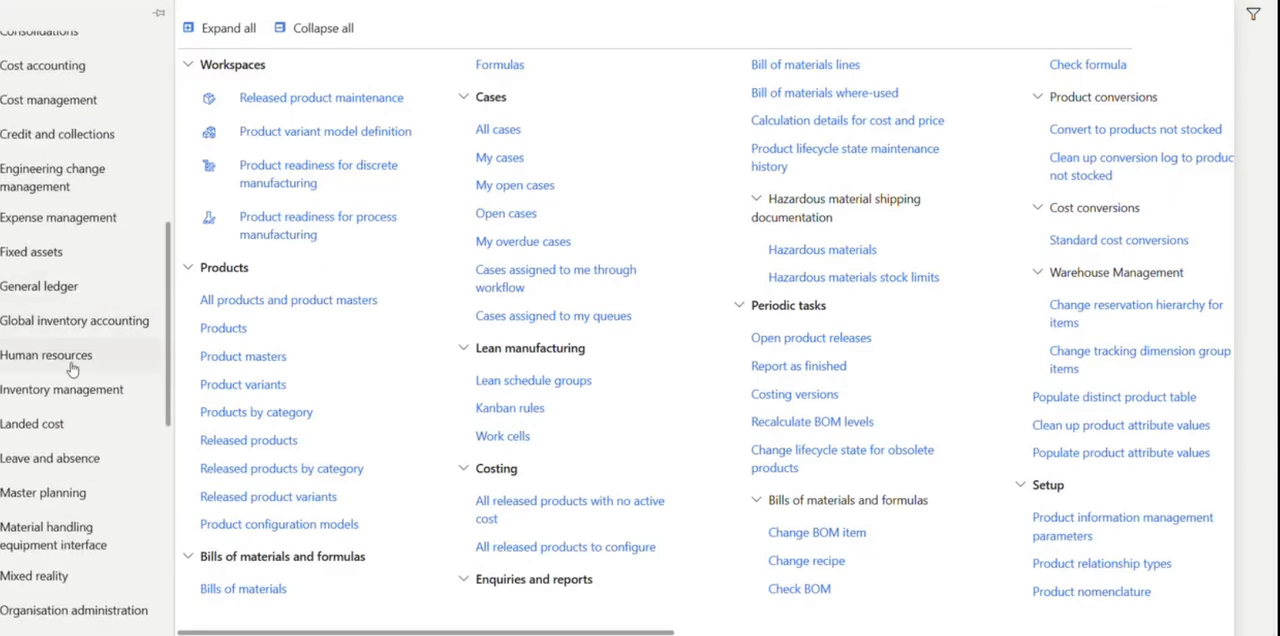
click(85, 395)
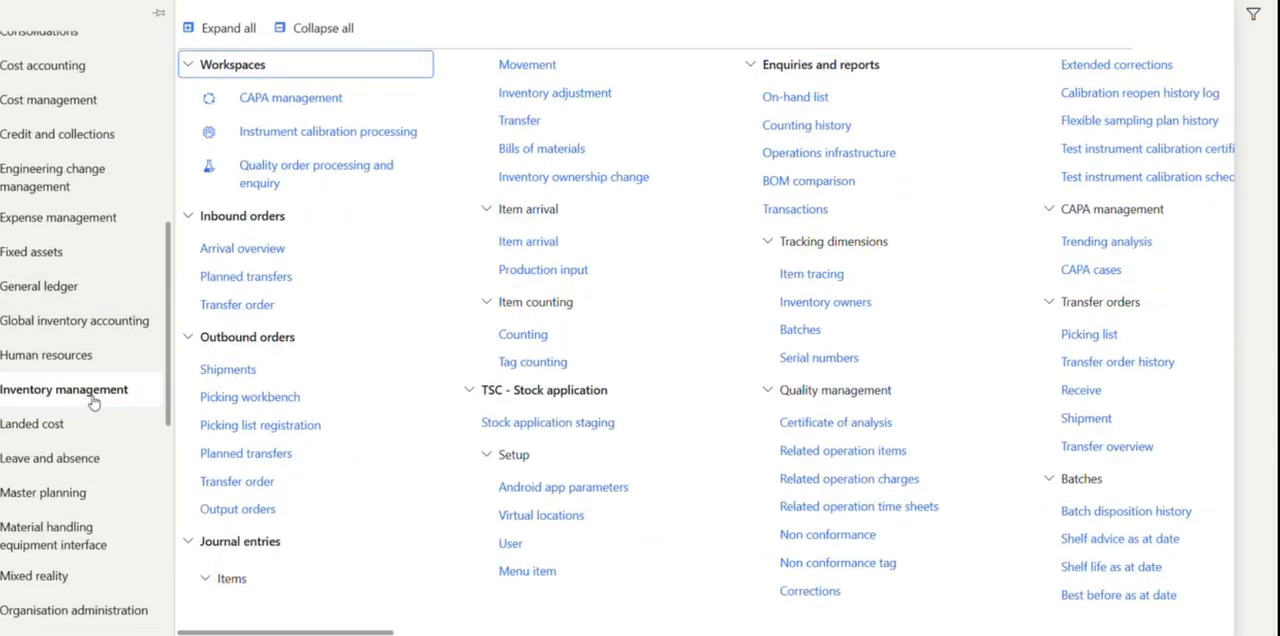
click(310, 28)
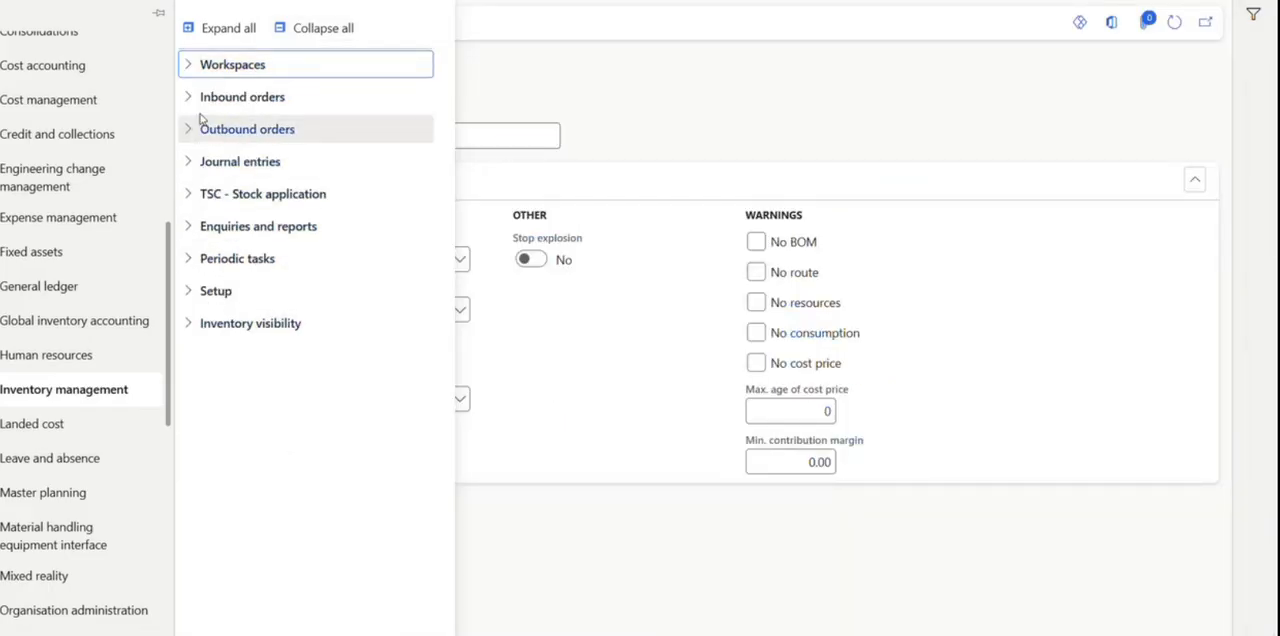
click(203, 293)
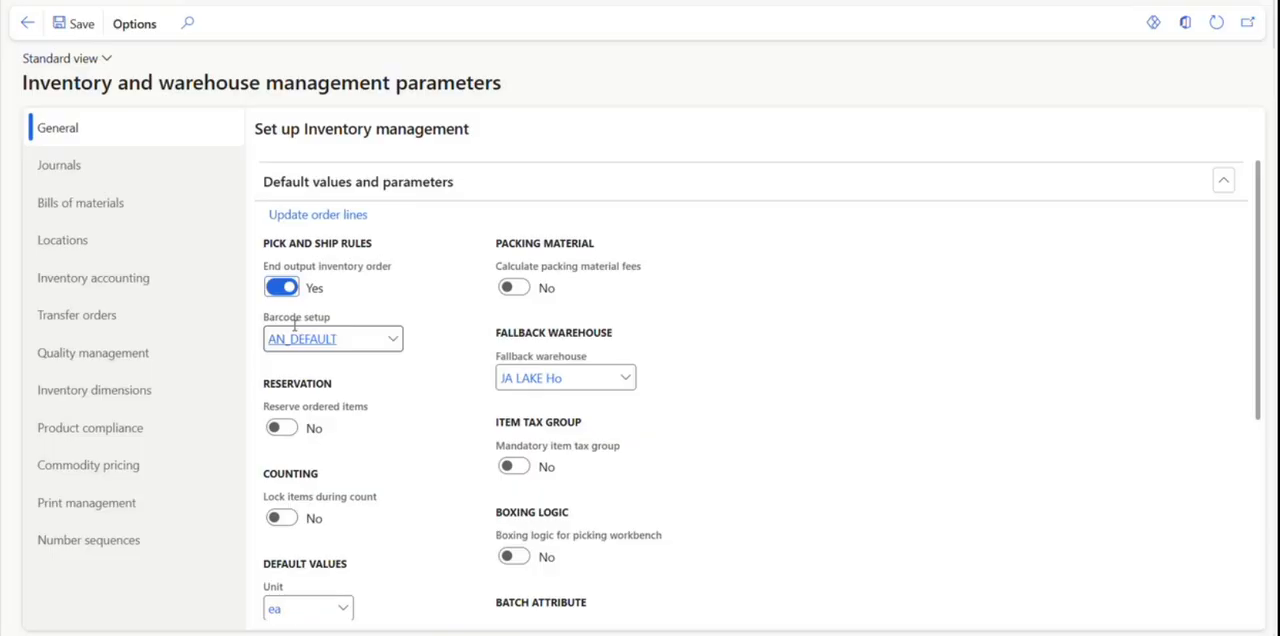
Look through the general, journal, bills of materials and location parameters, and examine the calculation group in the inventory accounting parameters.
click(124, 203)
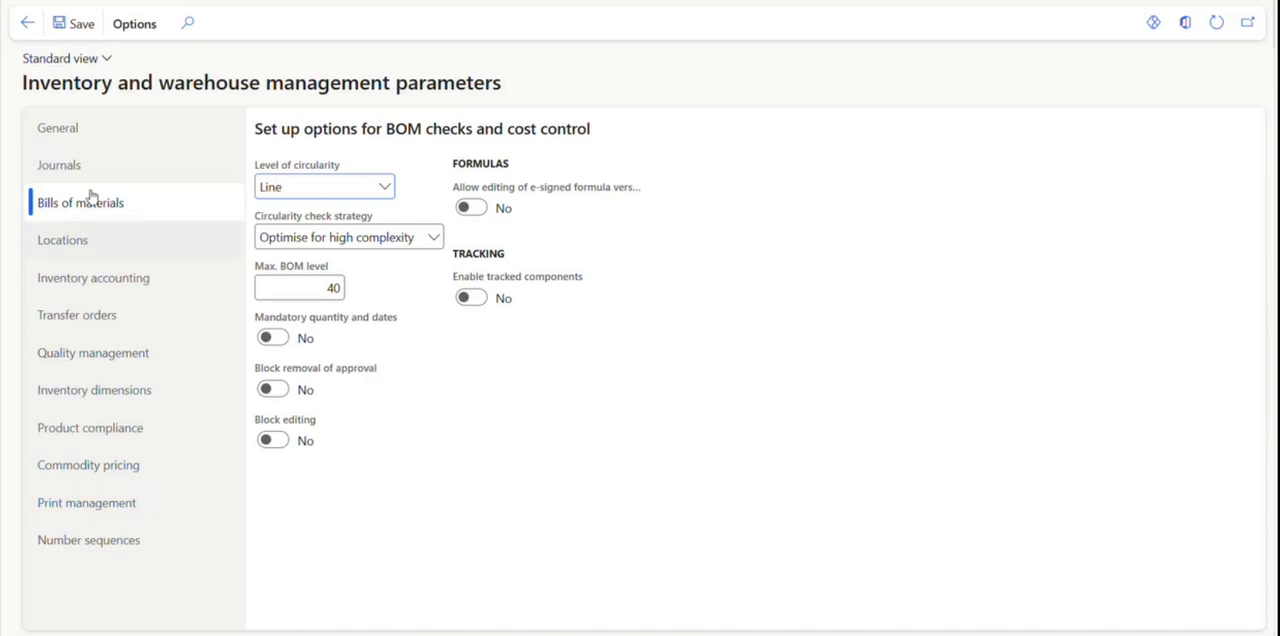
click(100, 127)
scroll(893, 410, down, 1)
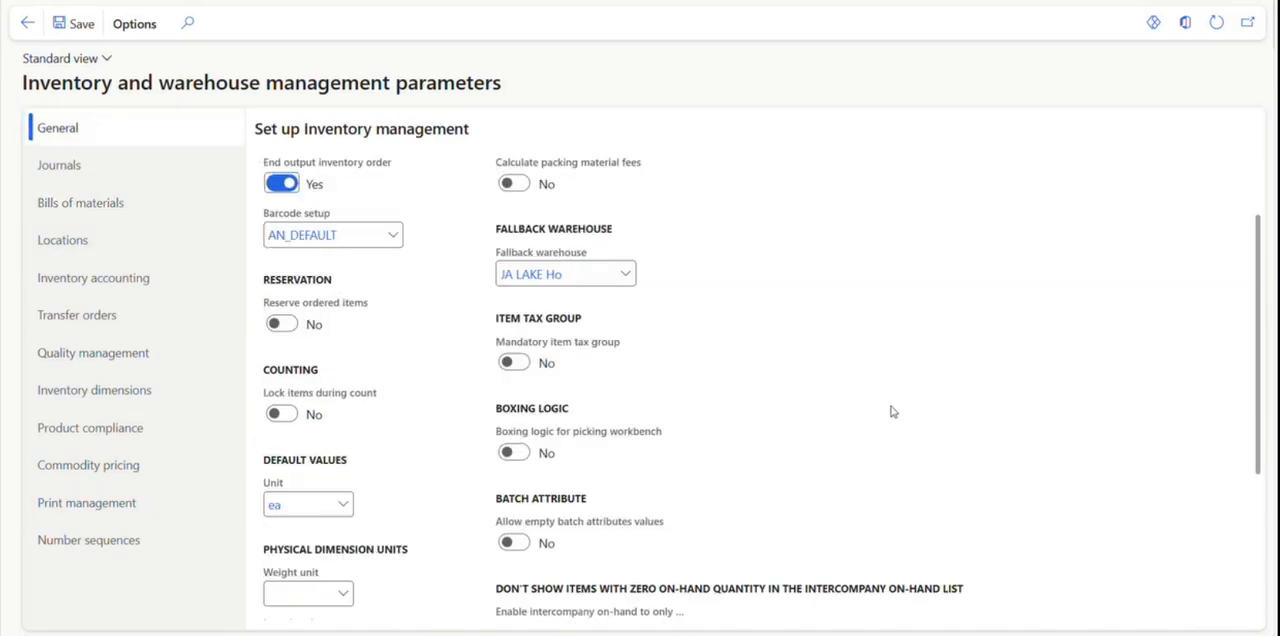
scroll(893, 411, down, 2)
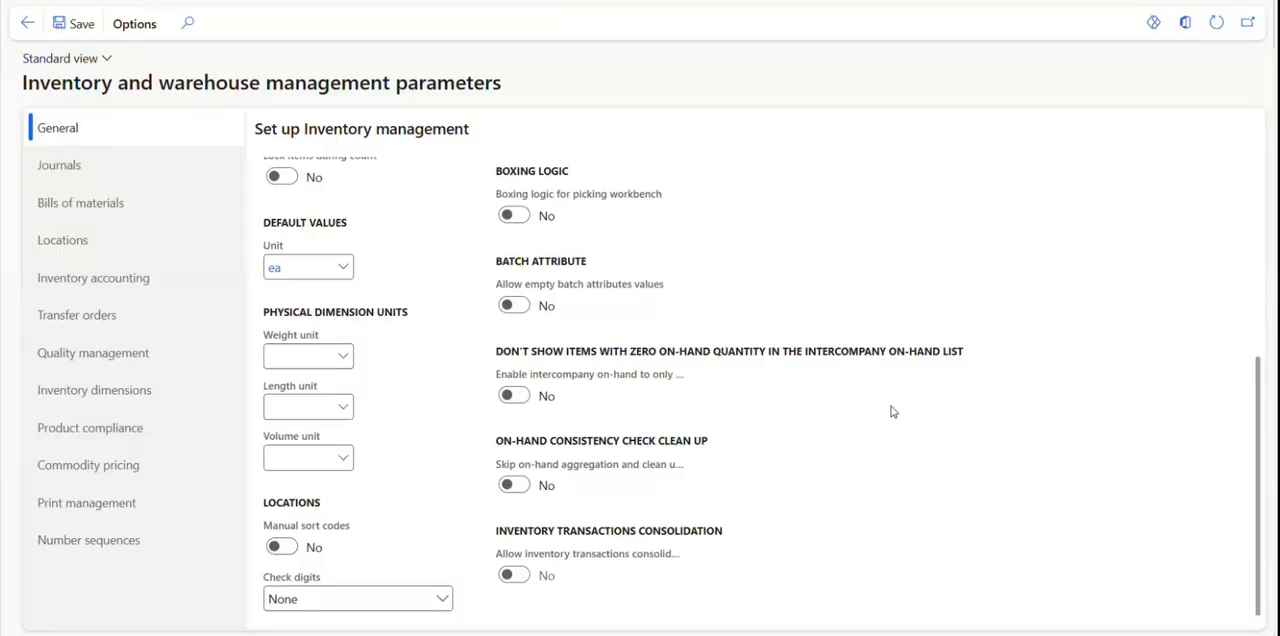
scroll(893, 411, up, 3)
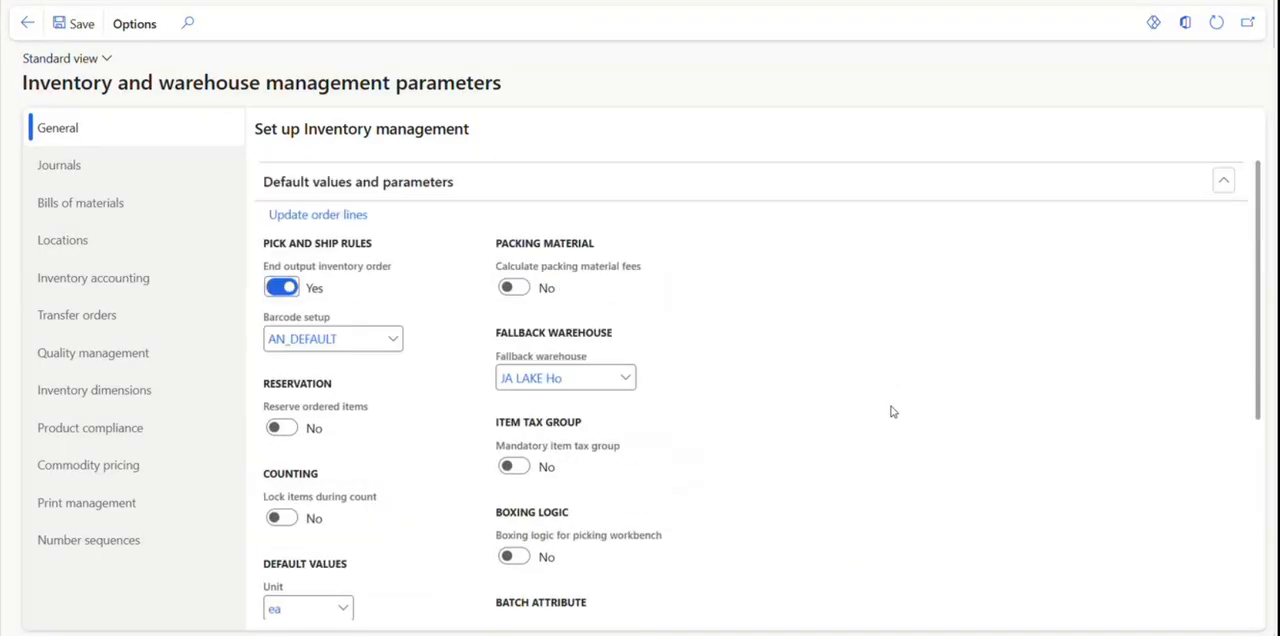
click(115, 176)
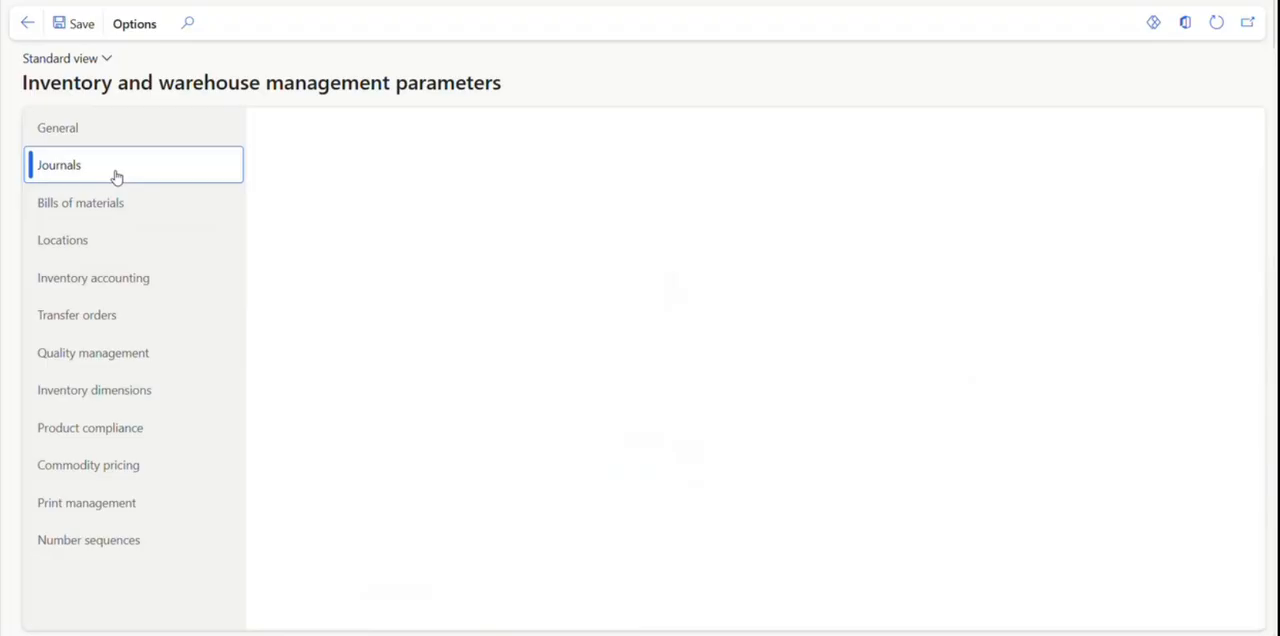
click(117, 199)
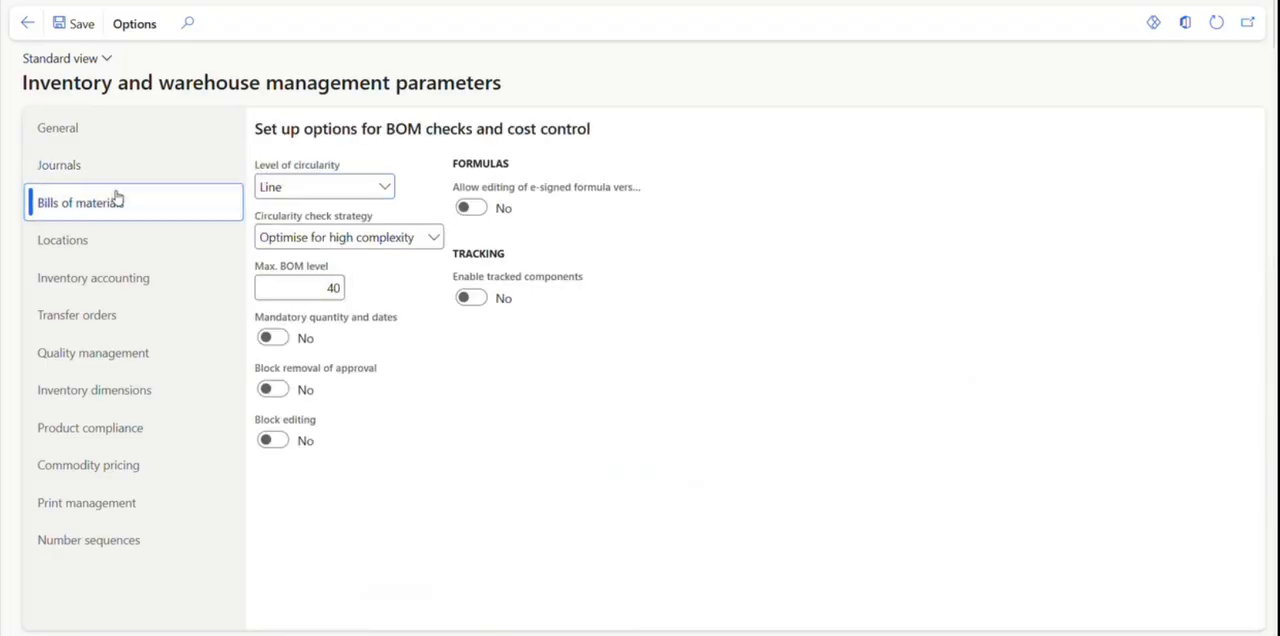
click(113, 229)
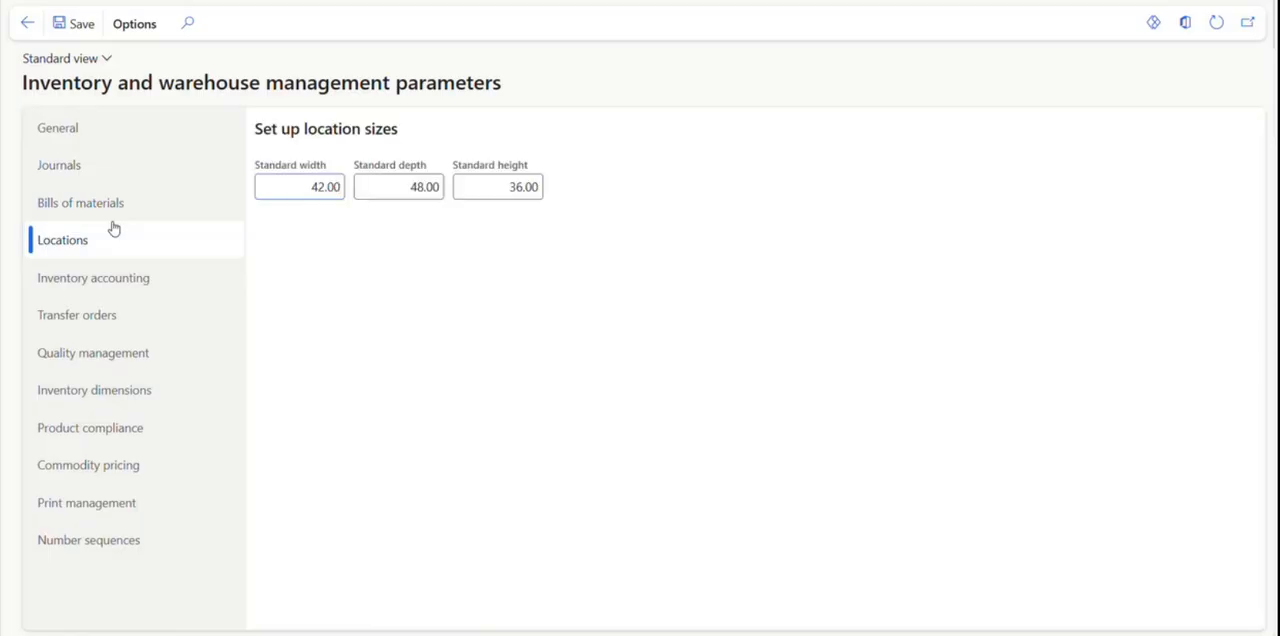
click(110, 285)
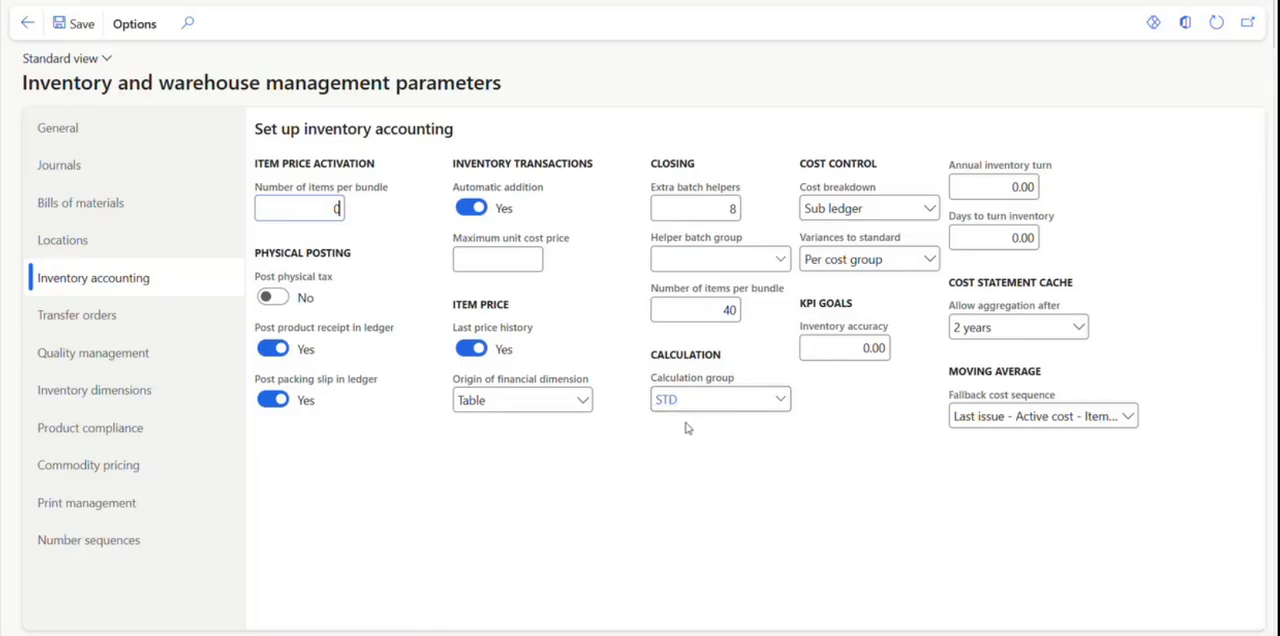
mouse_move(712, 388)
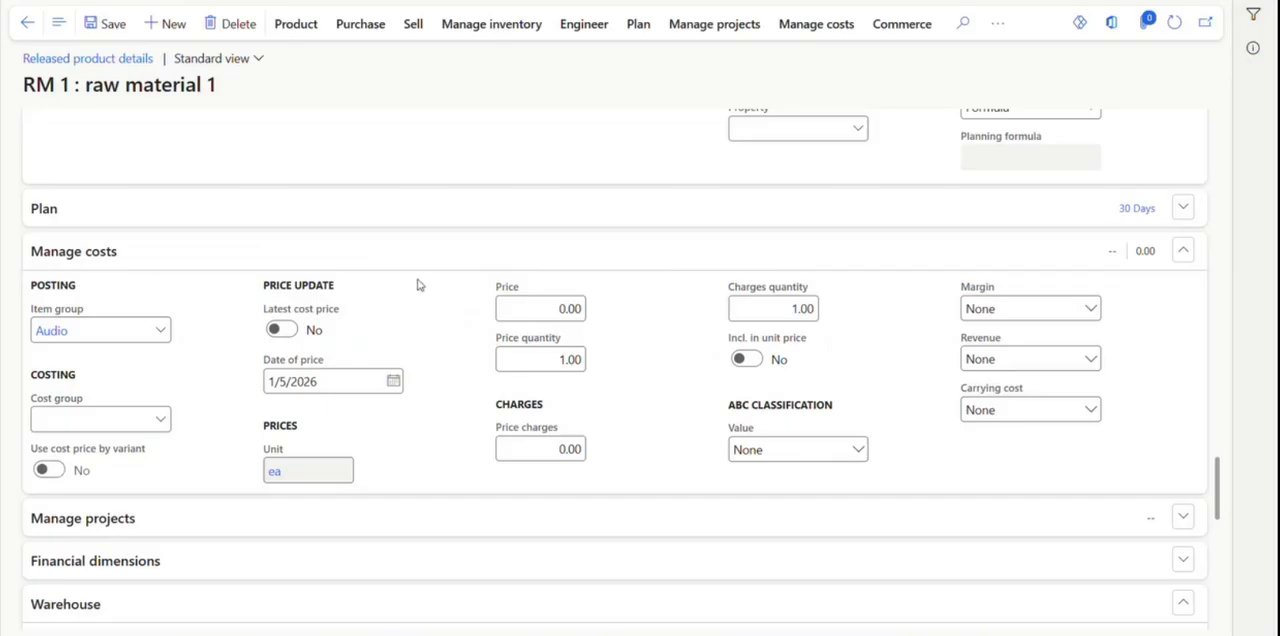
Return to released product RM 1 and examine the calculation group field in its Engineer section.
scroll(433, 392, up, 1)
scroll(433, 392, up, 2)
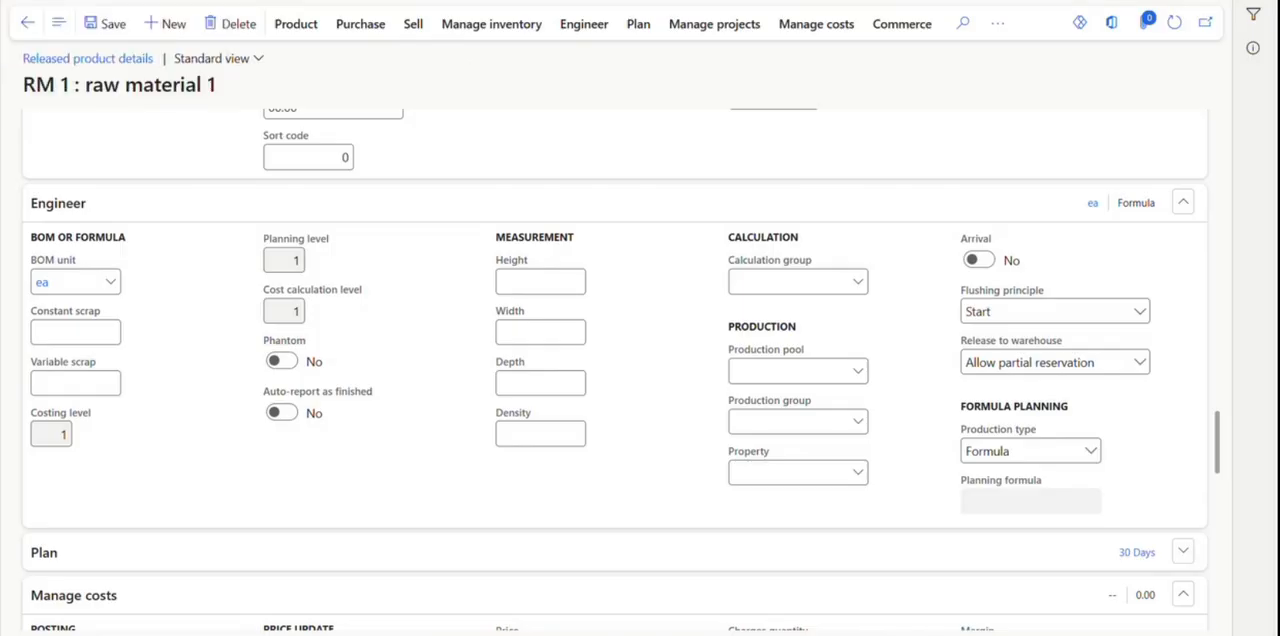
Find the costing versions through a search for cost and open the setup of planned cost version 2026.
click(150, 0)
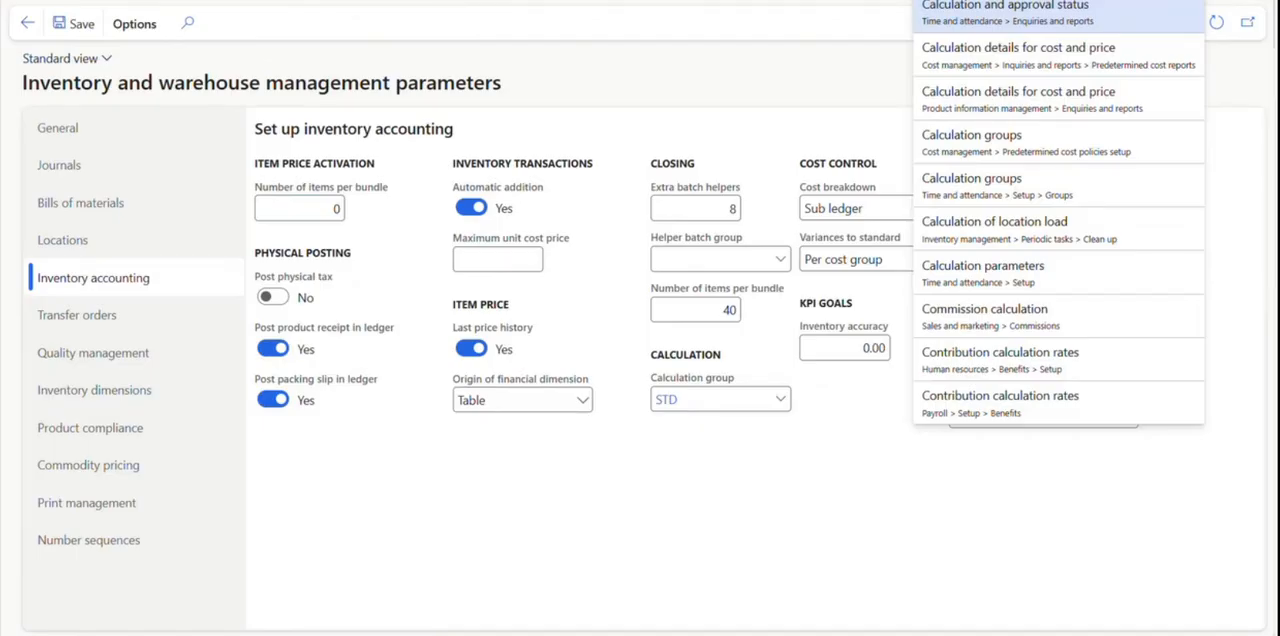
text(cost)
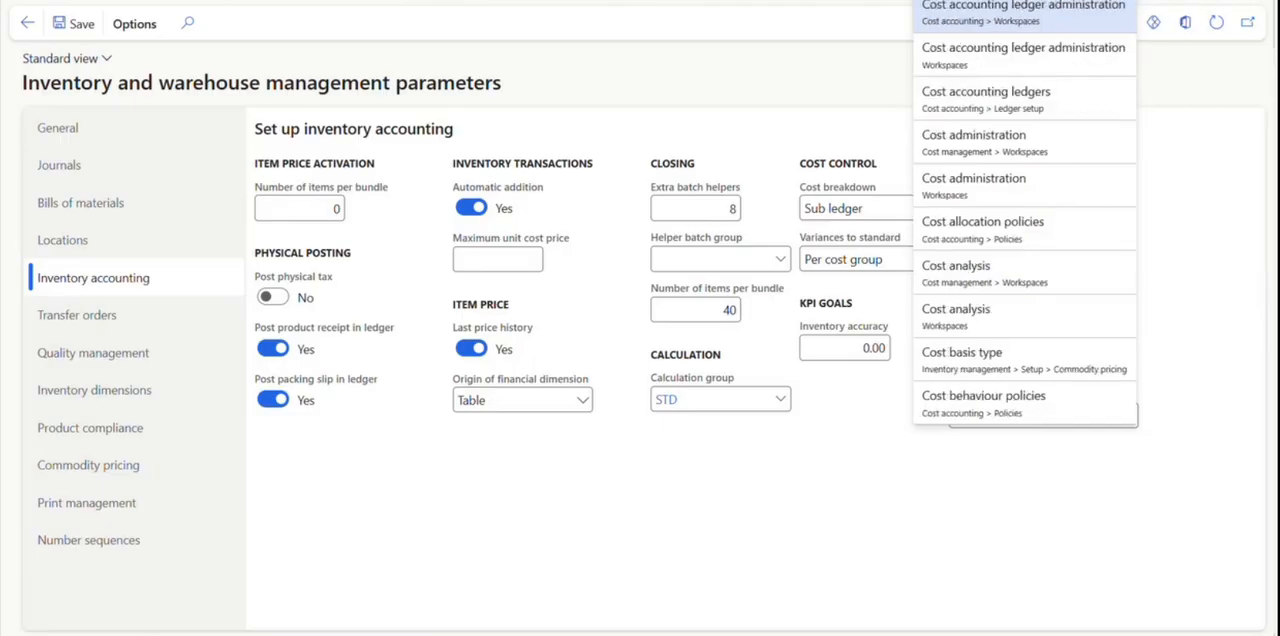
click(1086, 9)
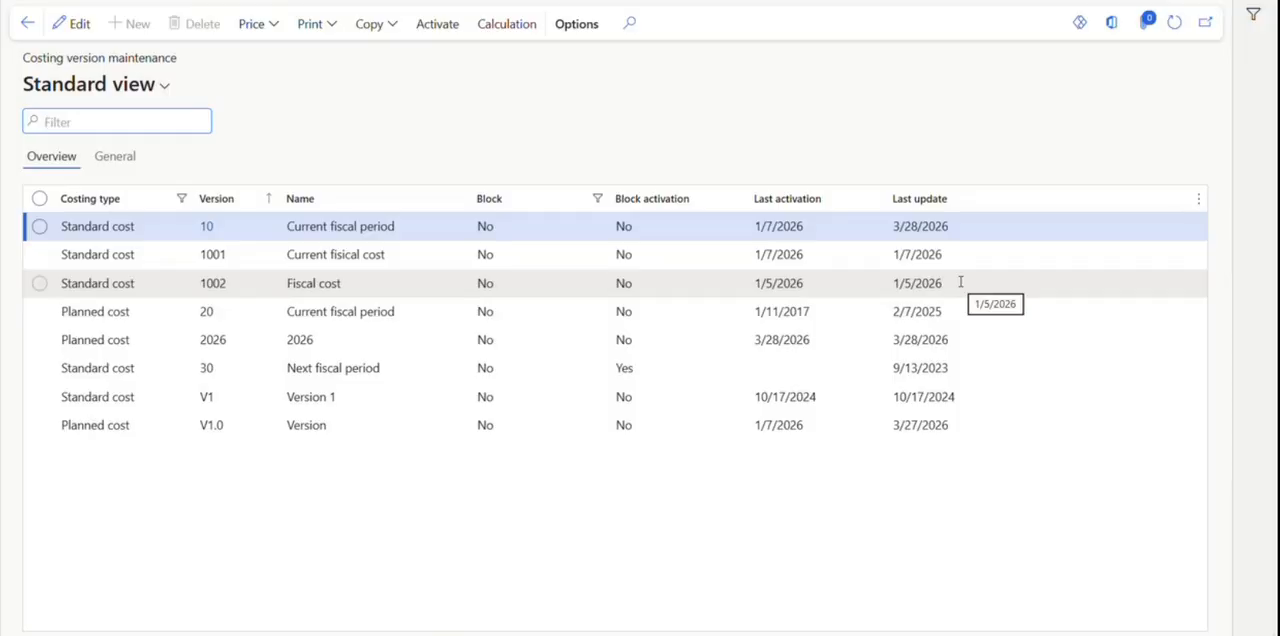
click(377, 339)
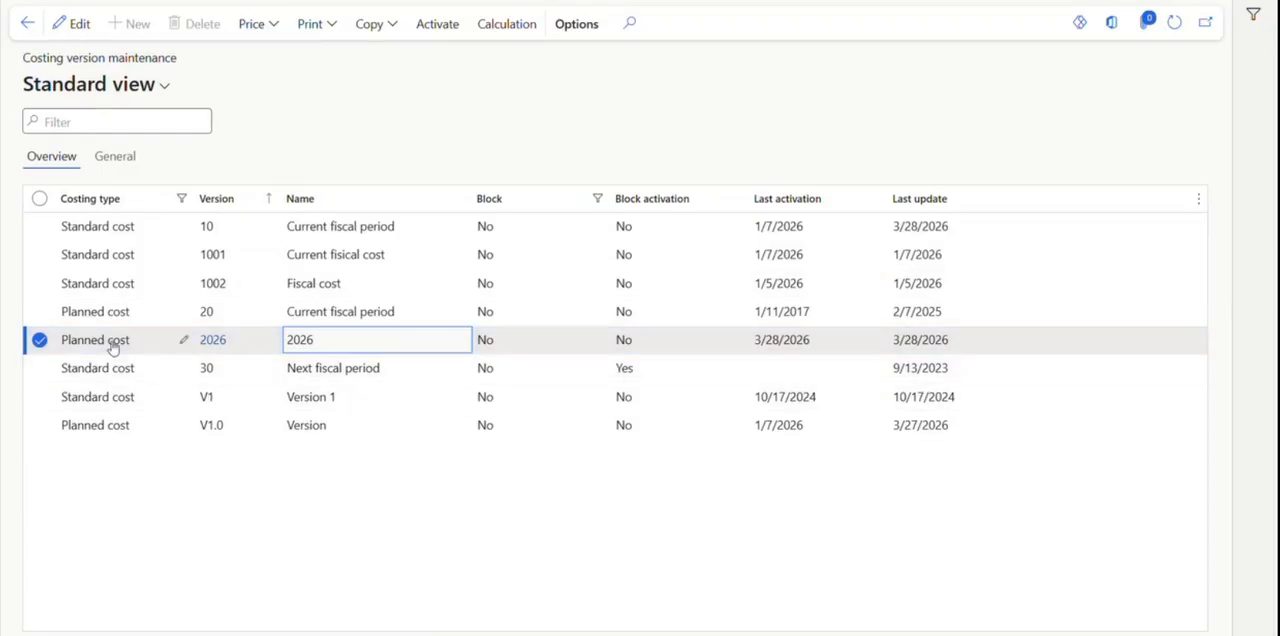
drag(141, 344, 58, 340)
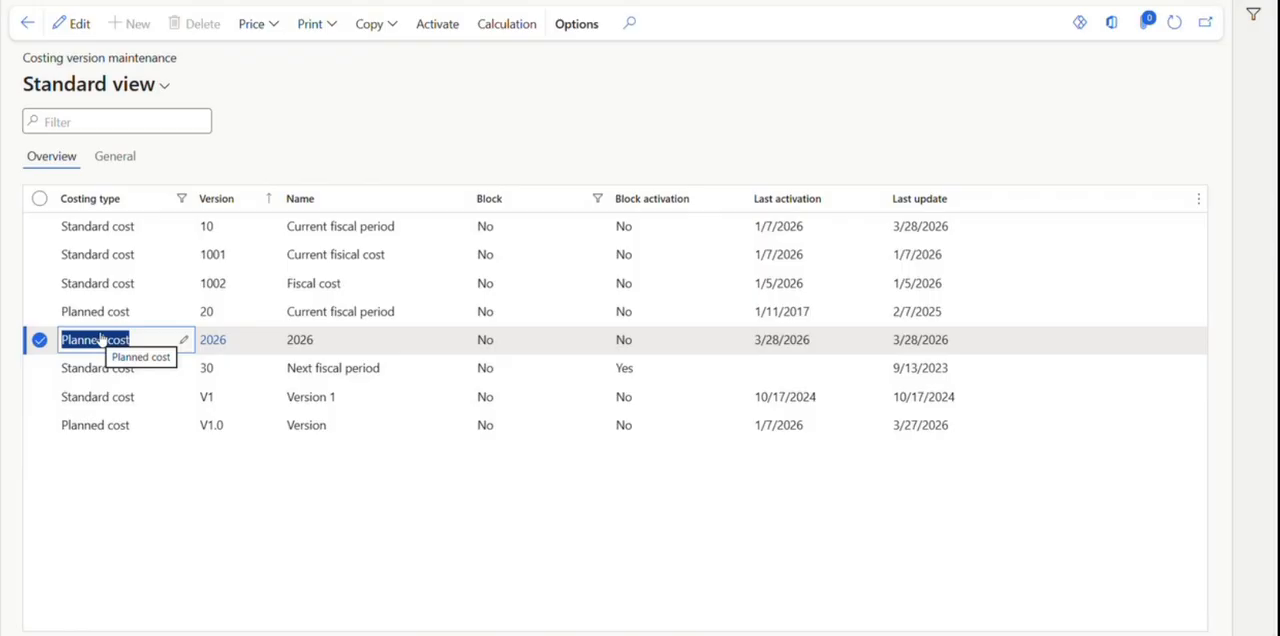
click(213, 340)
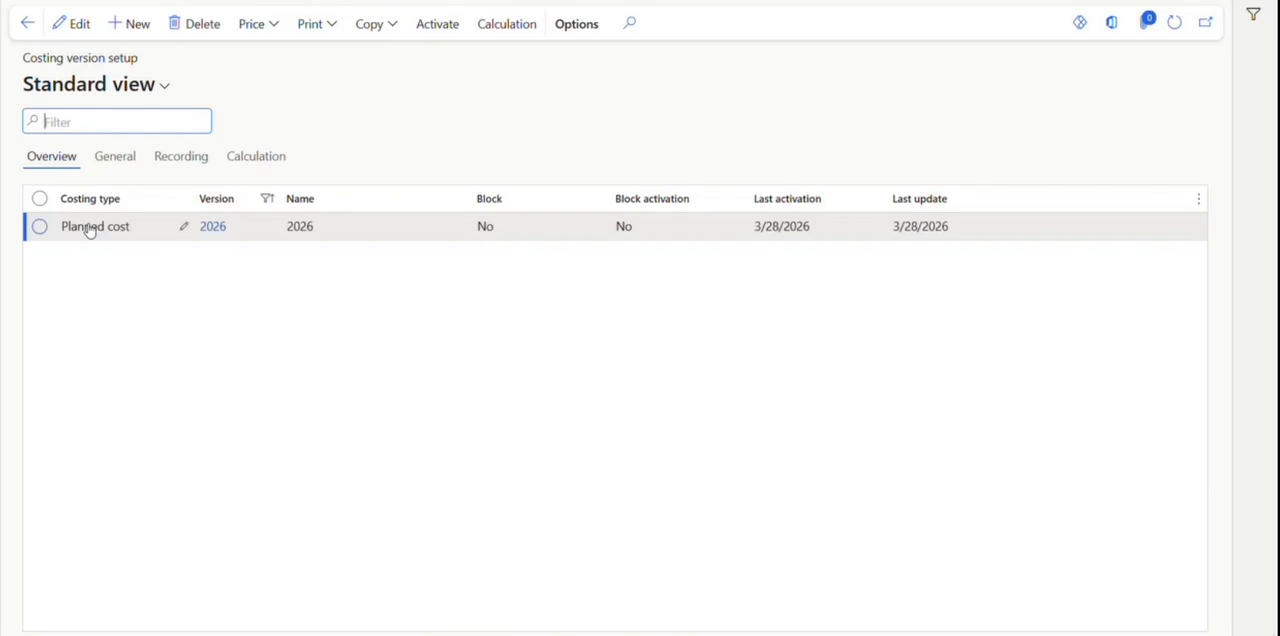
Look through the general, recording and calculation settings of costing version 2026, examining its cost price model and purchase price model.
click(120, 160)
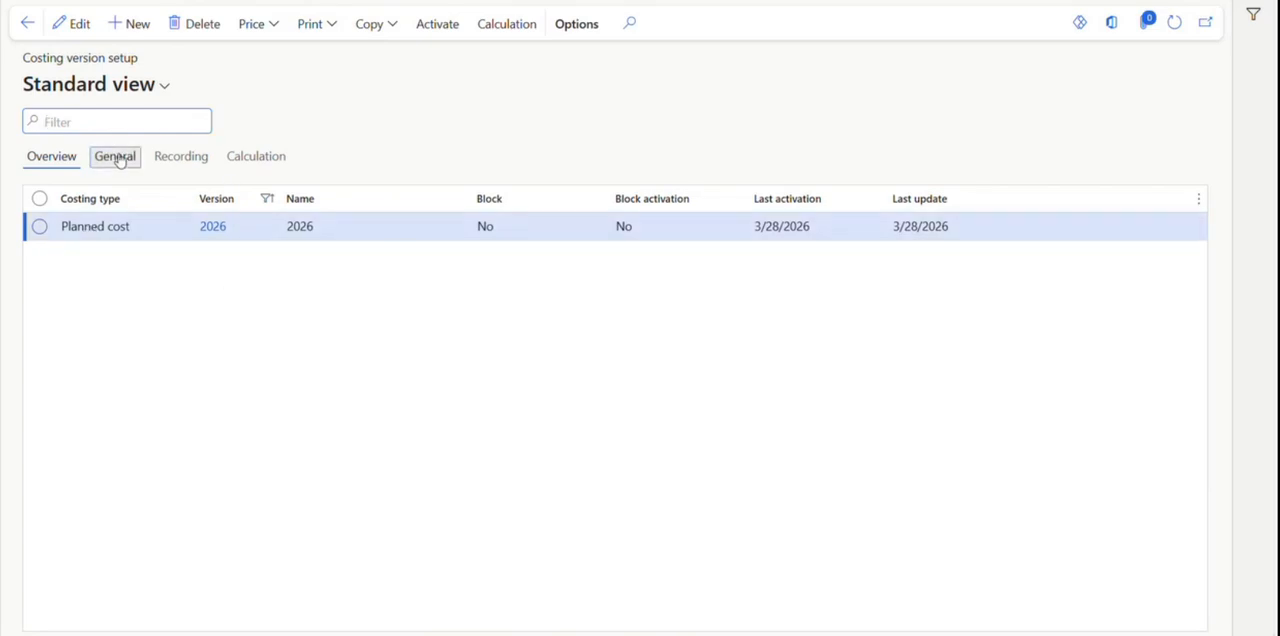
click(200, 165)
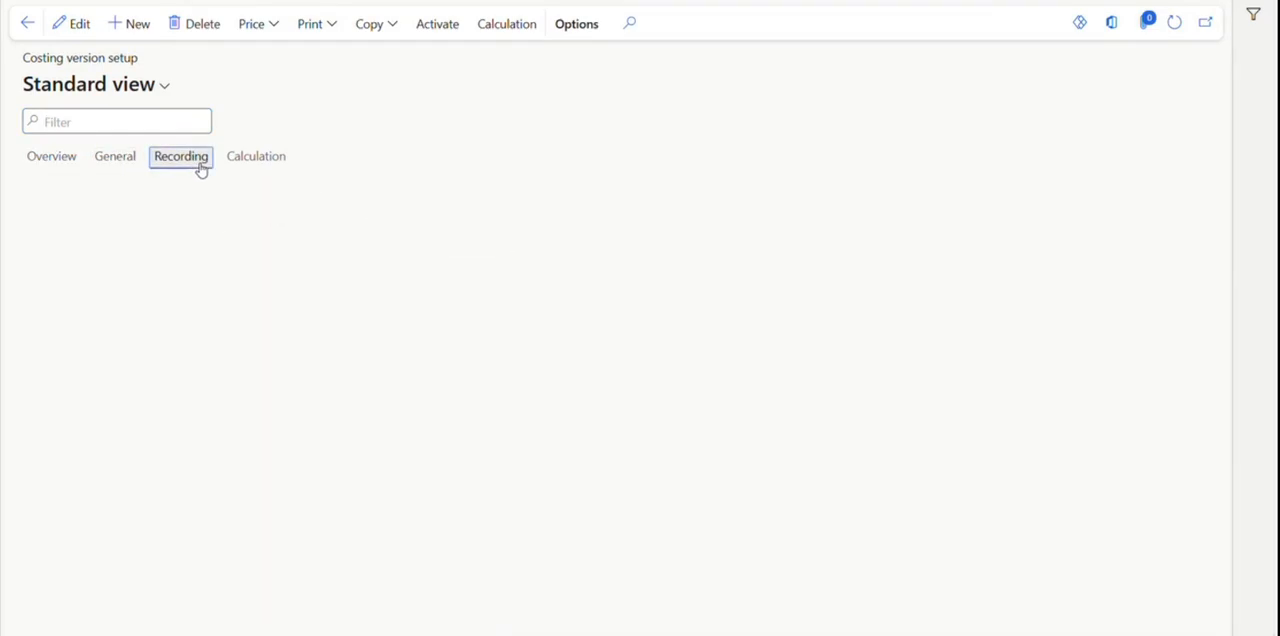
click(257, 168)
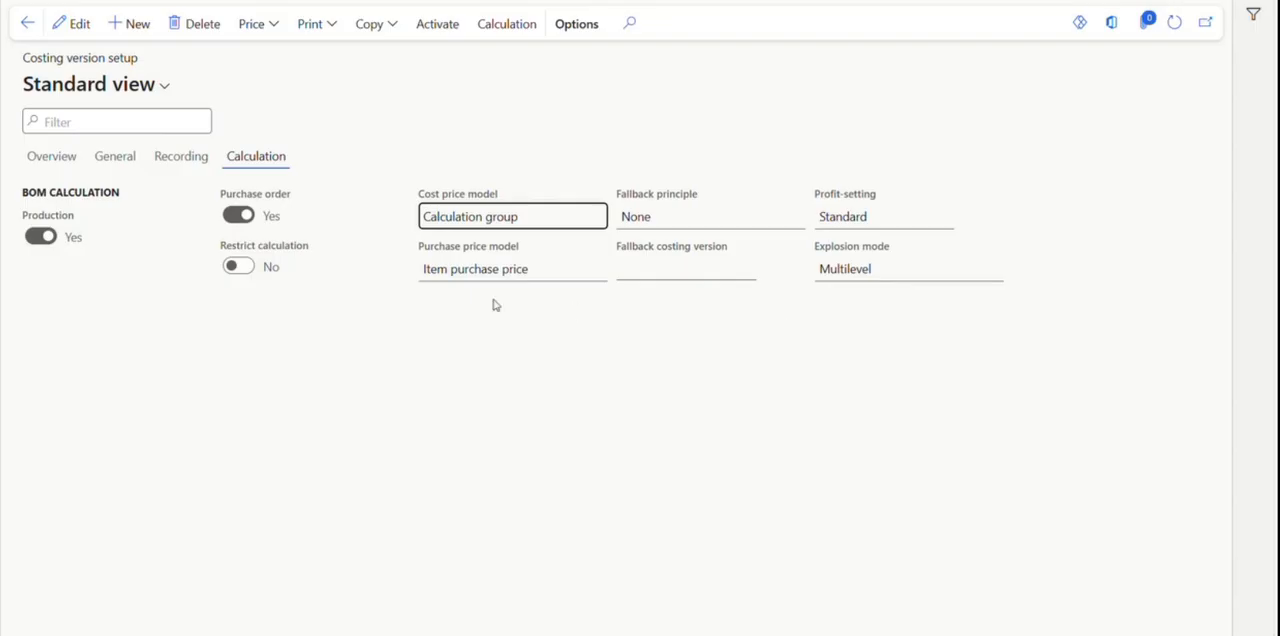
click(42, 159)
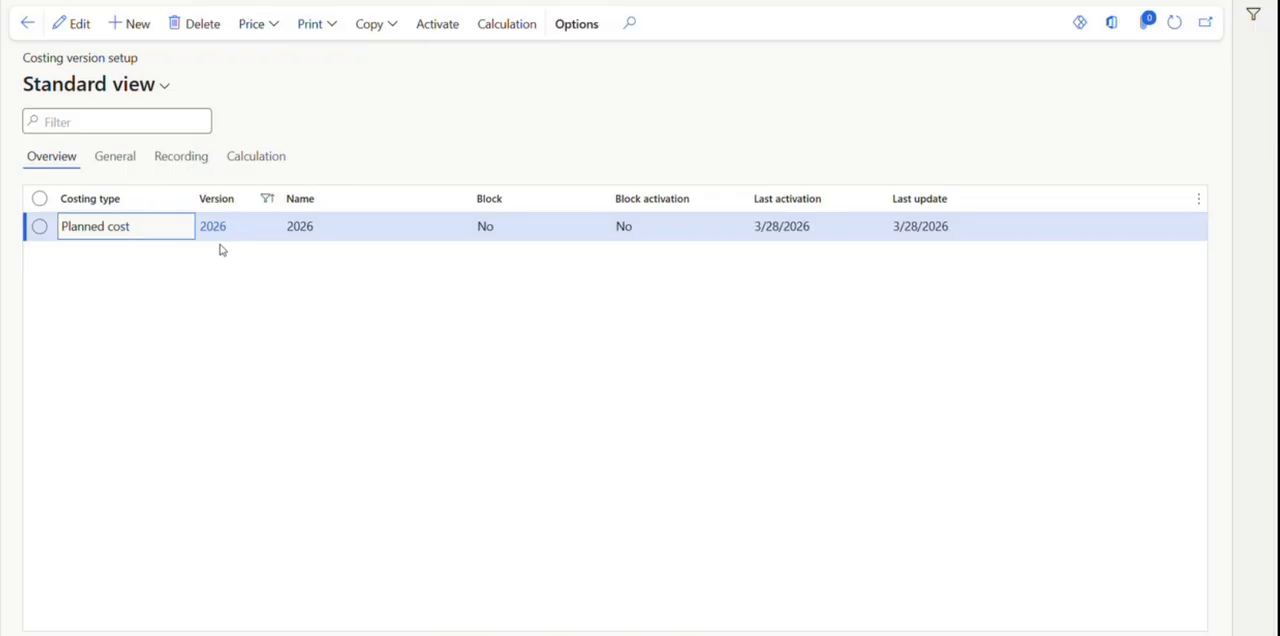
click(234, 164)
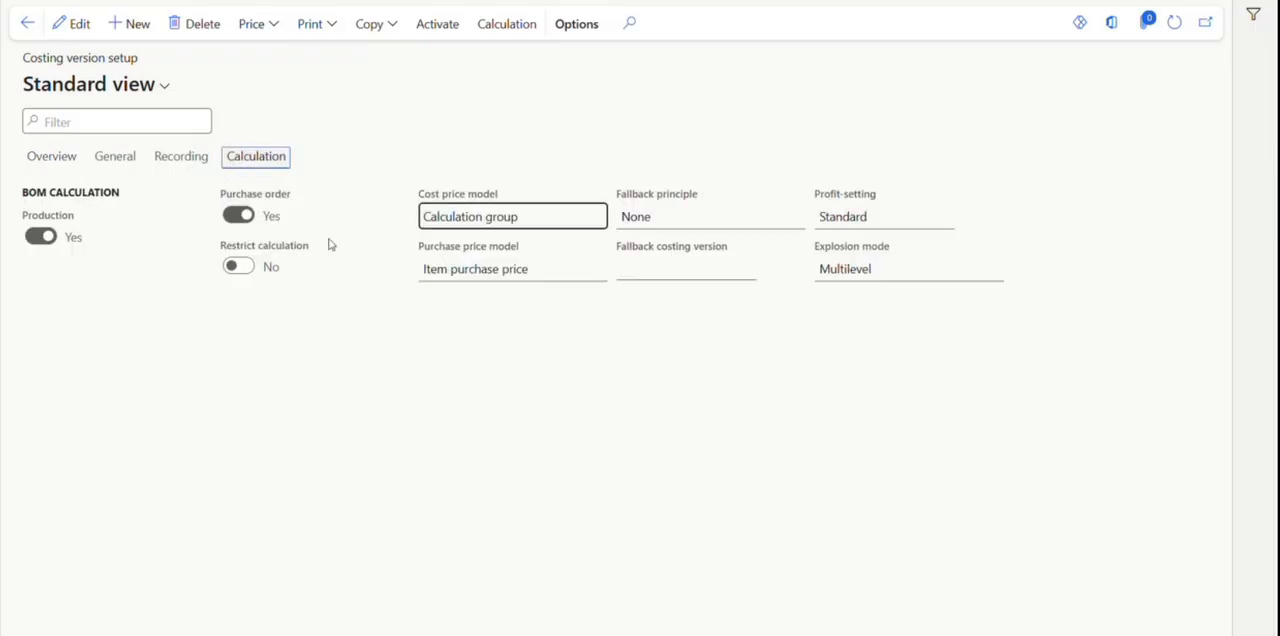
click(32, 160)
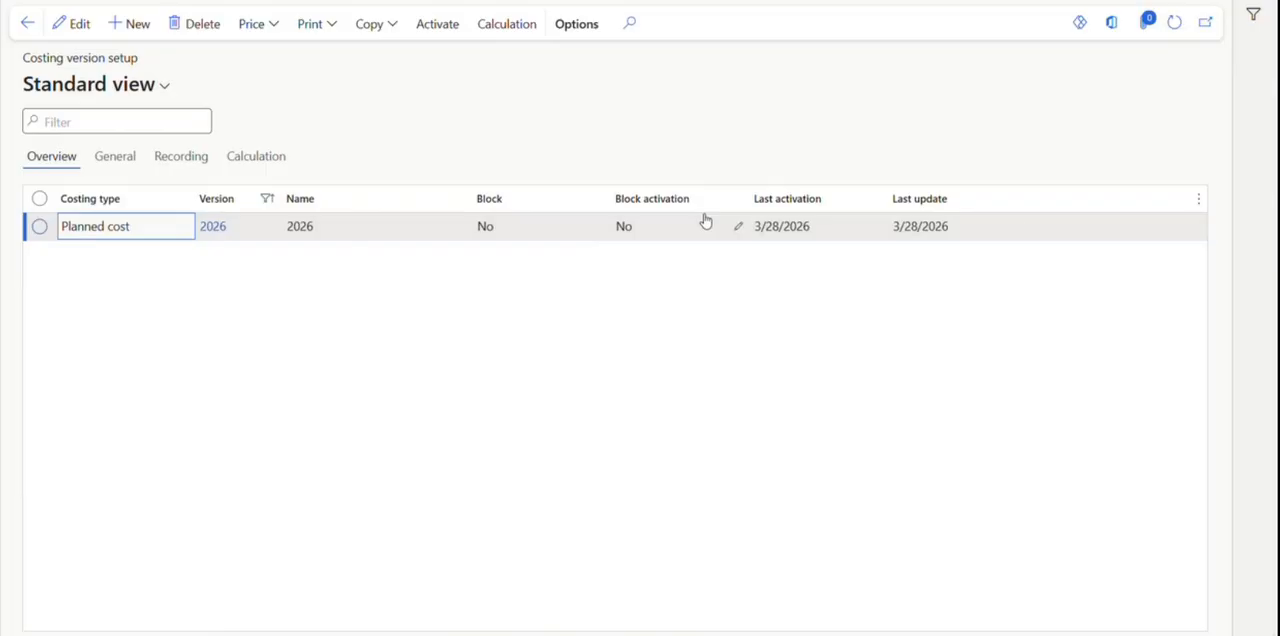
Activate the purchase, sales and cost prices of costing version 2026, and refresh the costing version setup.
click(437, 31)
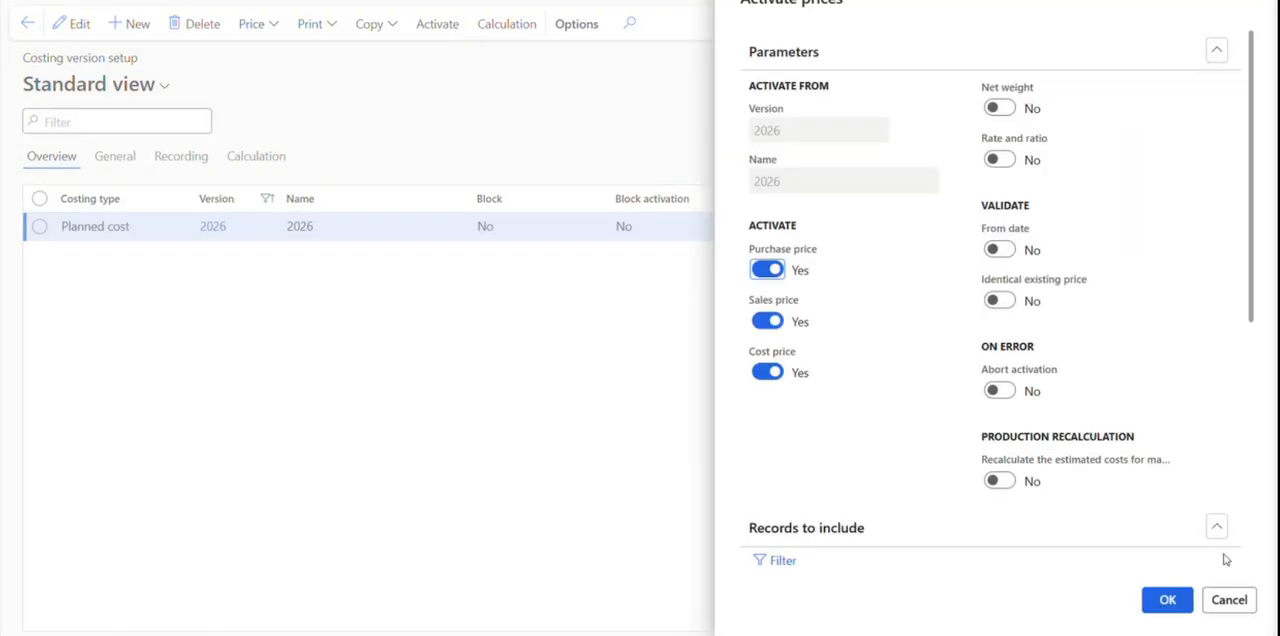
click(1163, 601)
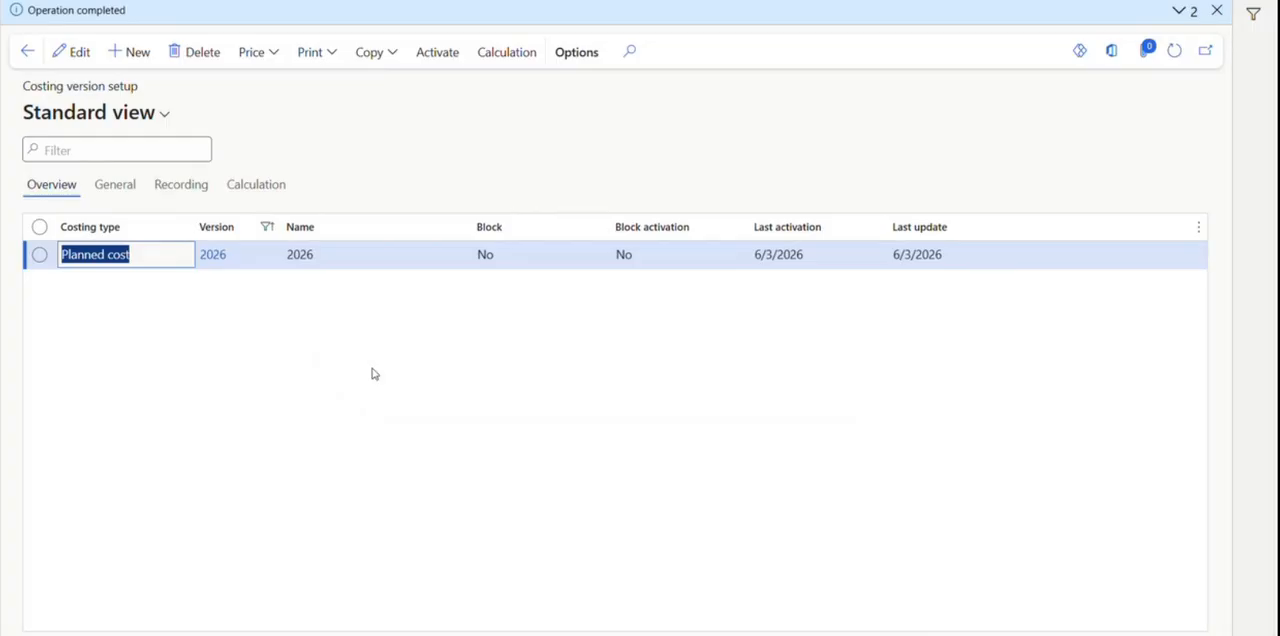
click(1217, 12)
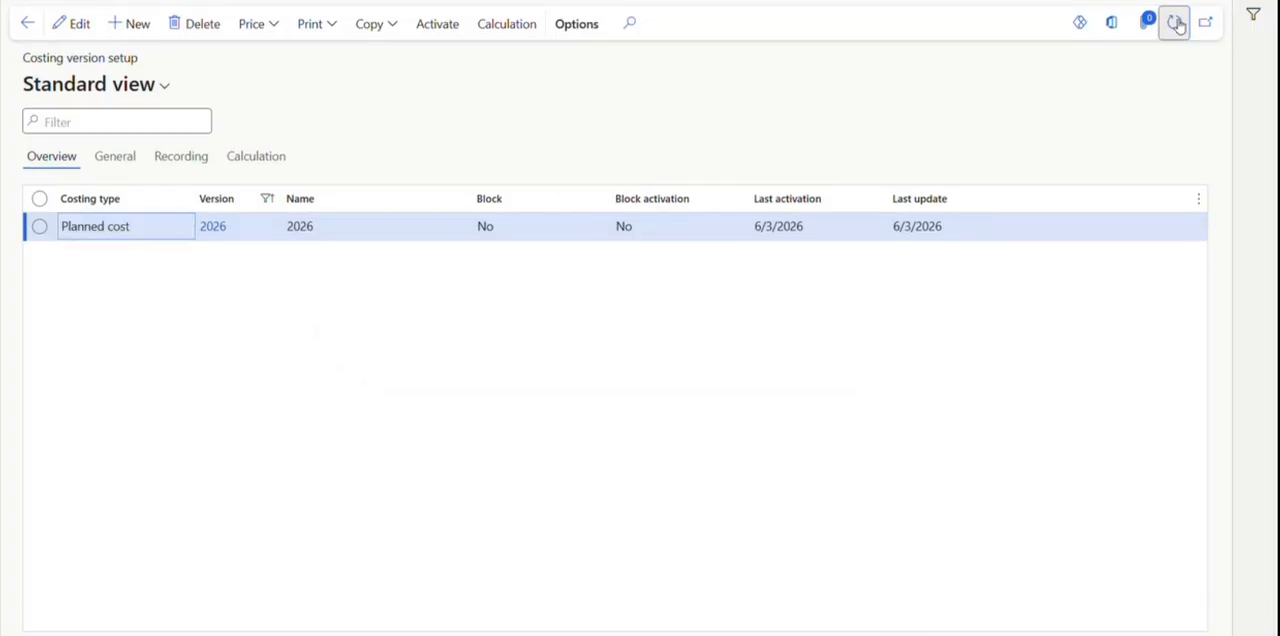
click(1176, 23)
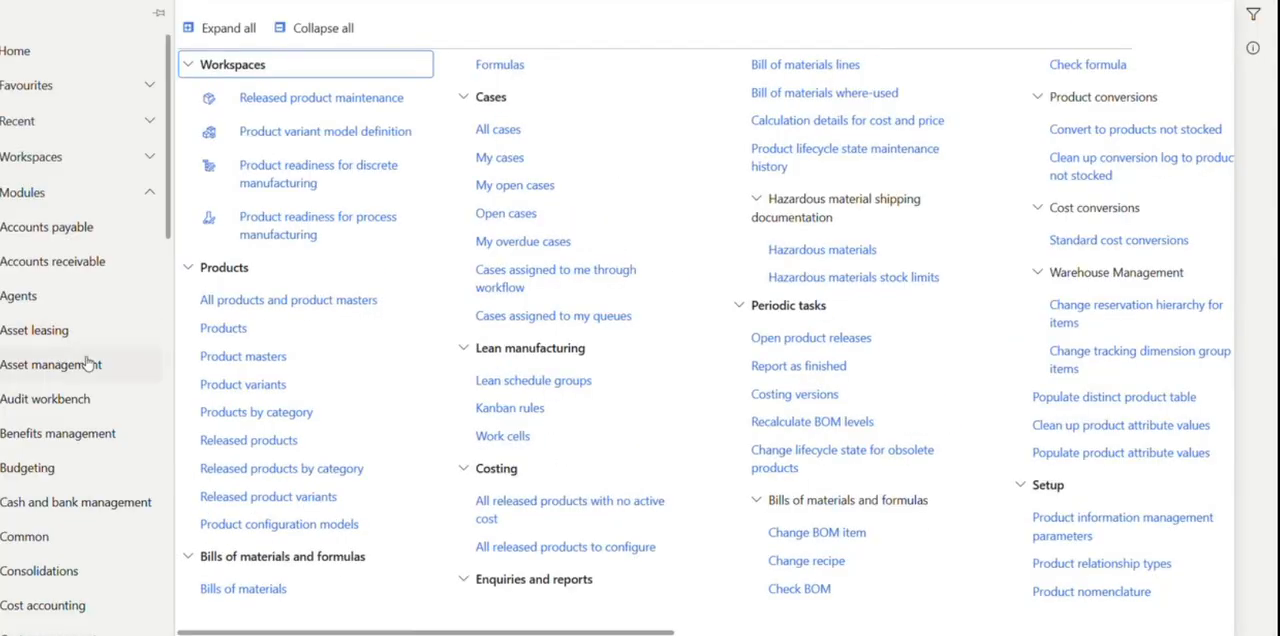
Open the released products list from Product information management and filter it to item numbers beginning with sfg.
click(240, 440)
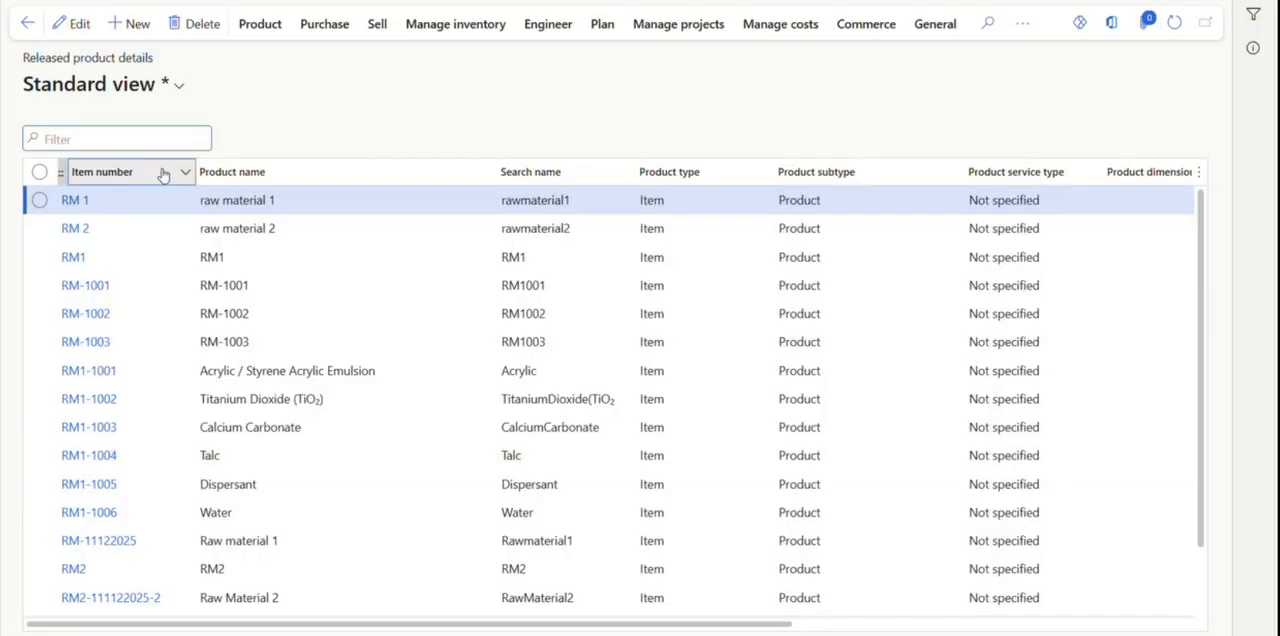
click(163, 174)
text(sfg)
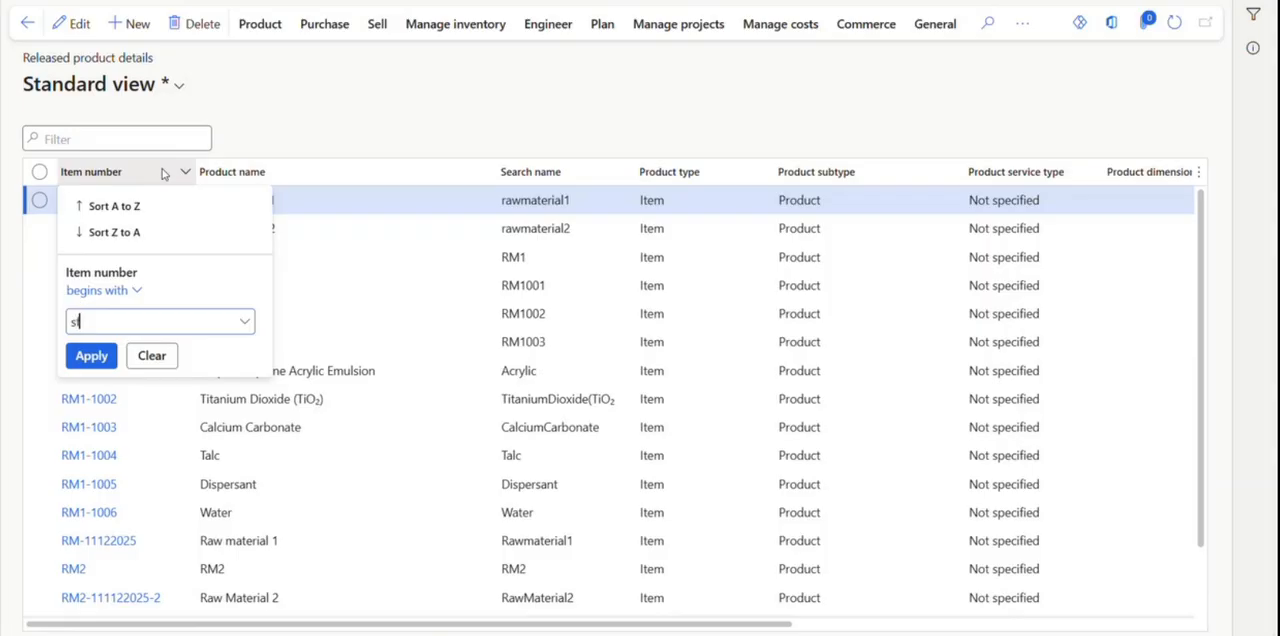
click(103, 357)
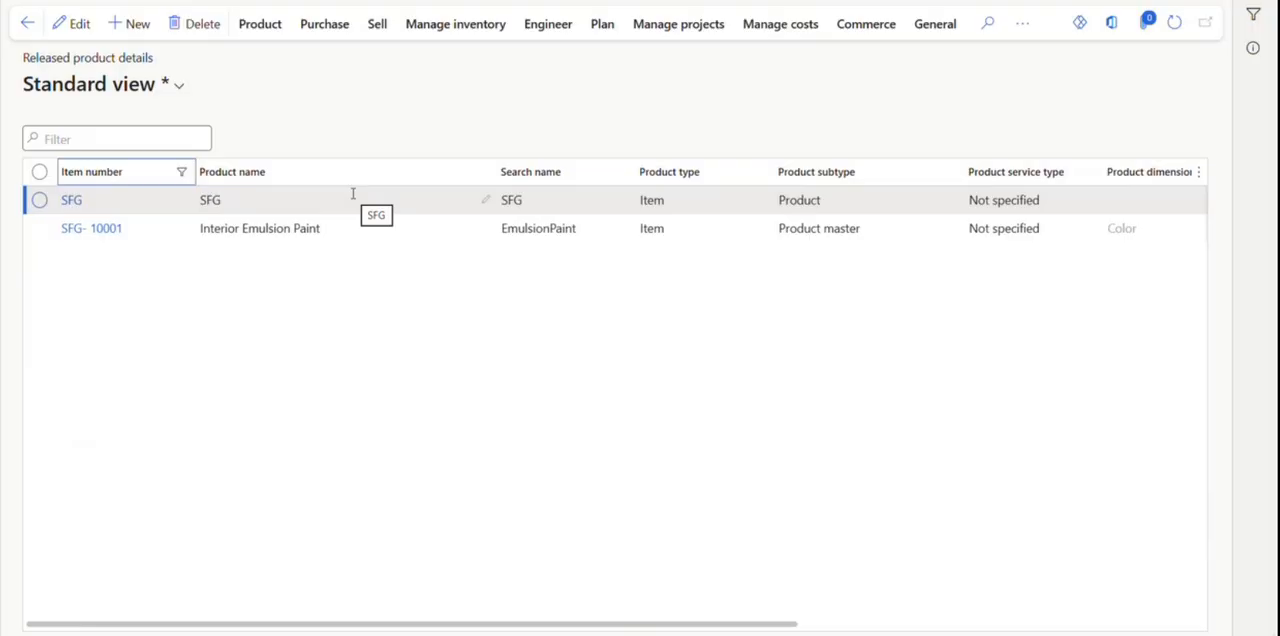
Open the item price page of released product SFG from its cost management options and show its pending prices.
click(565, 40)
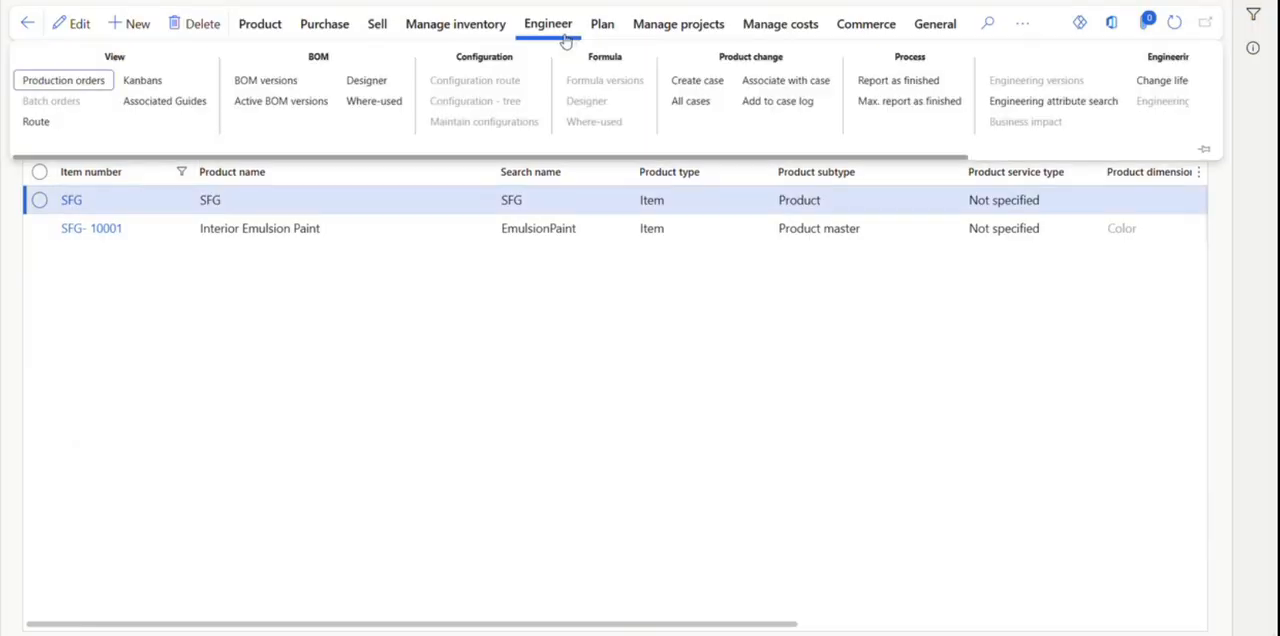
click(789, 37)
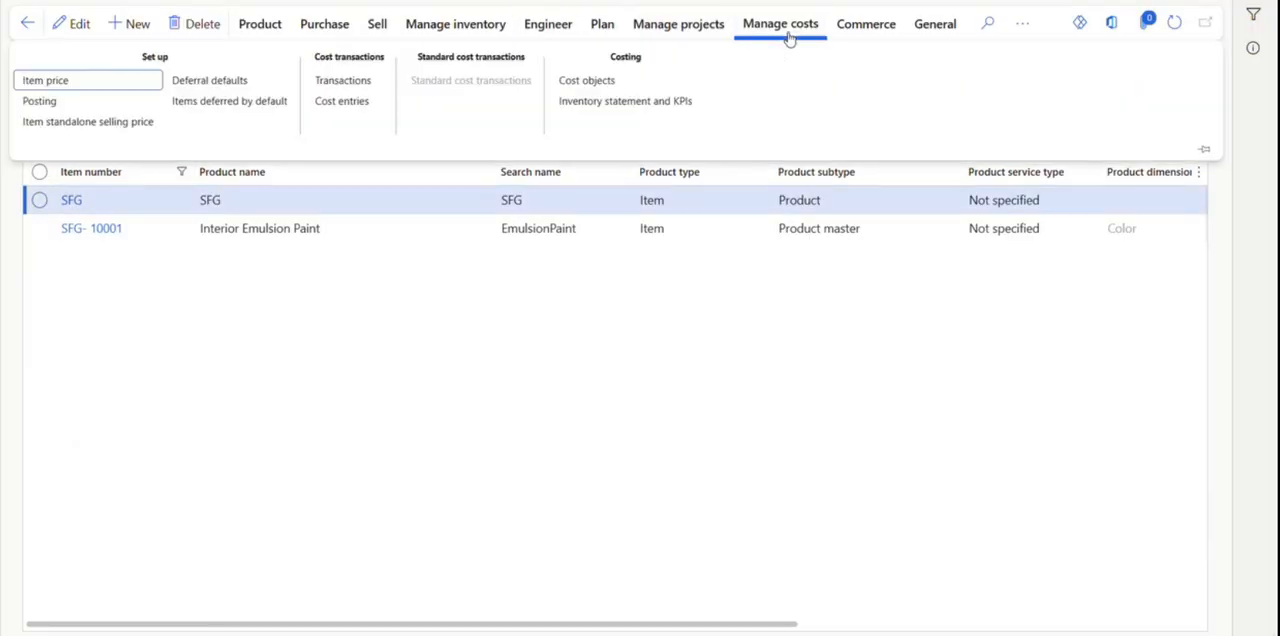
click(54, 86)
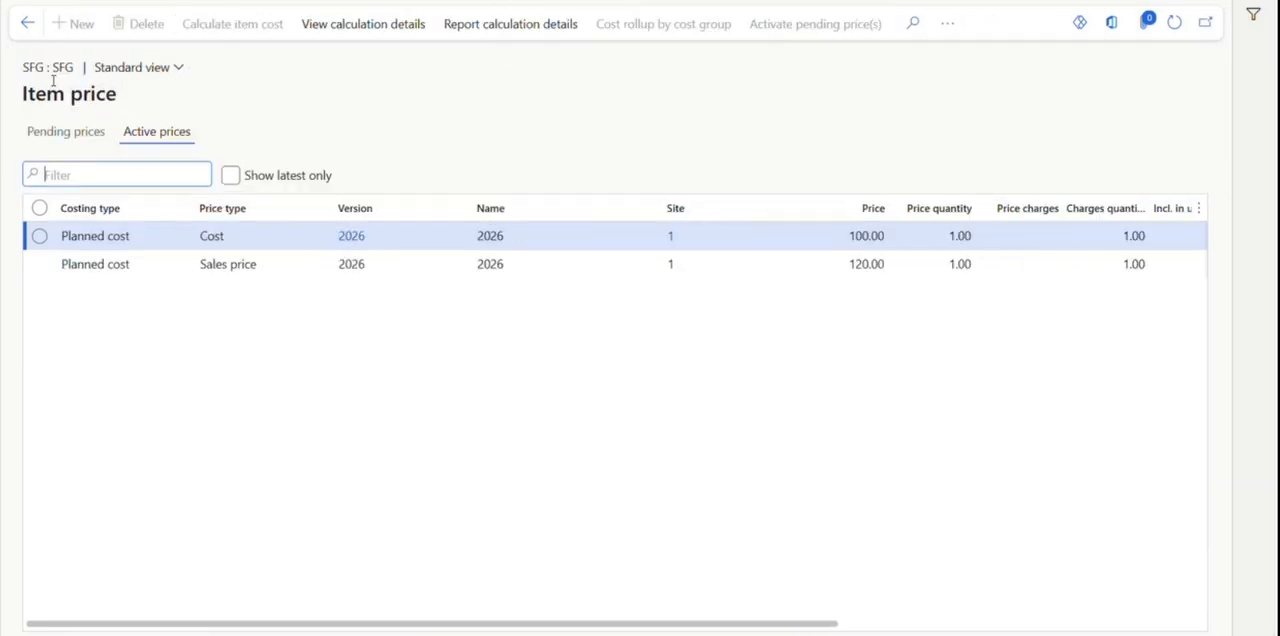
click(77, 138)
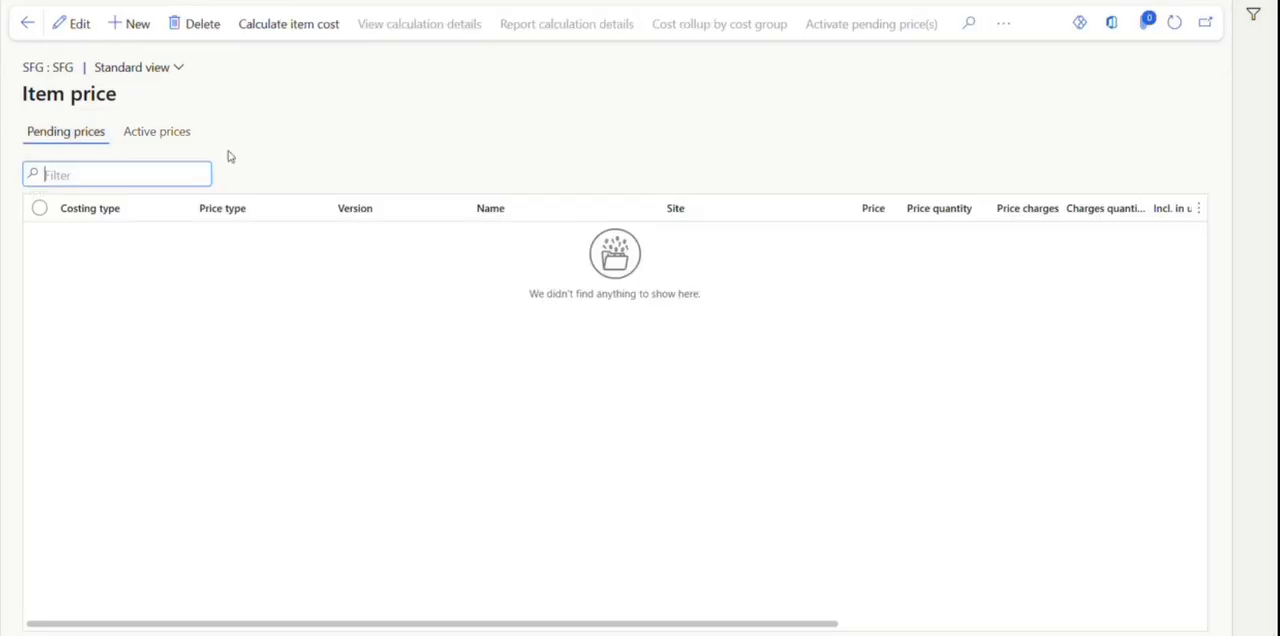
Calculate the item cost of SFG for costing version 2026 at site 1, keeping Calculation group as the cost price model.
click(306, 34)
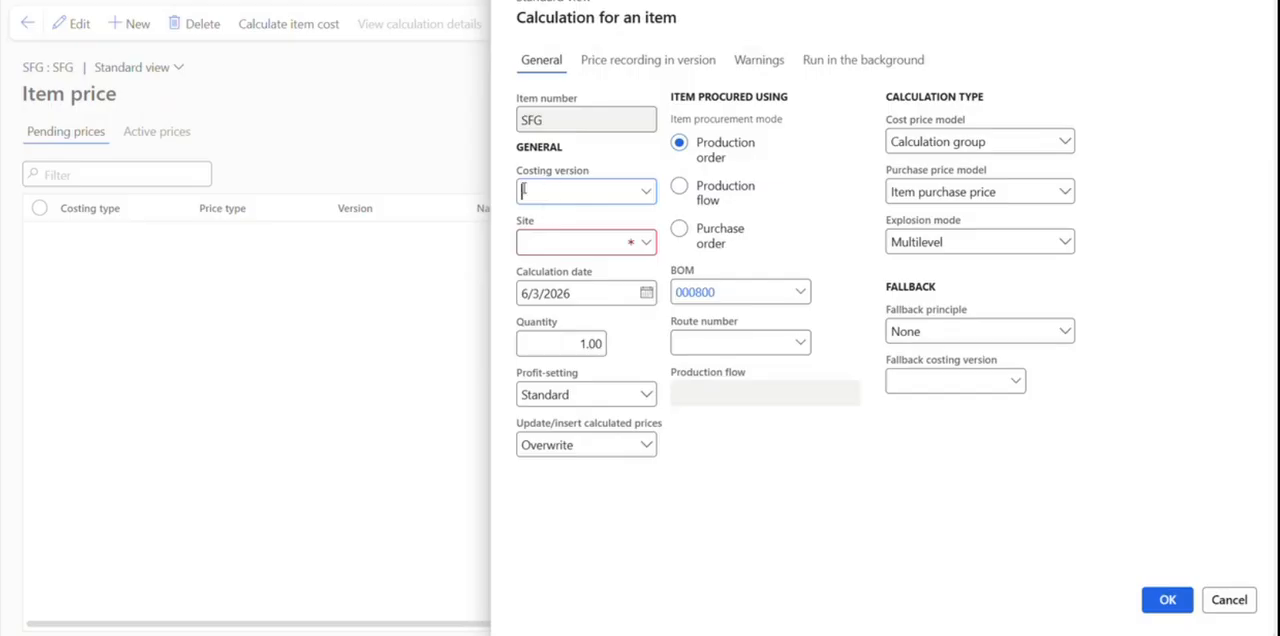
click(651, 195)
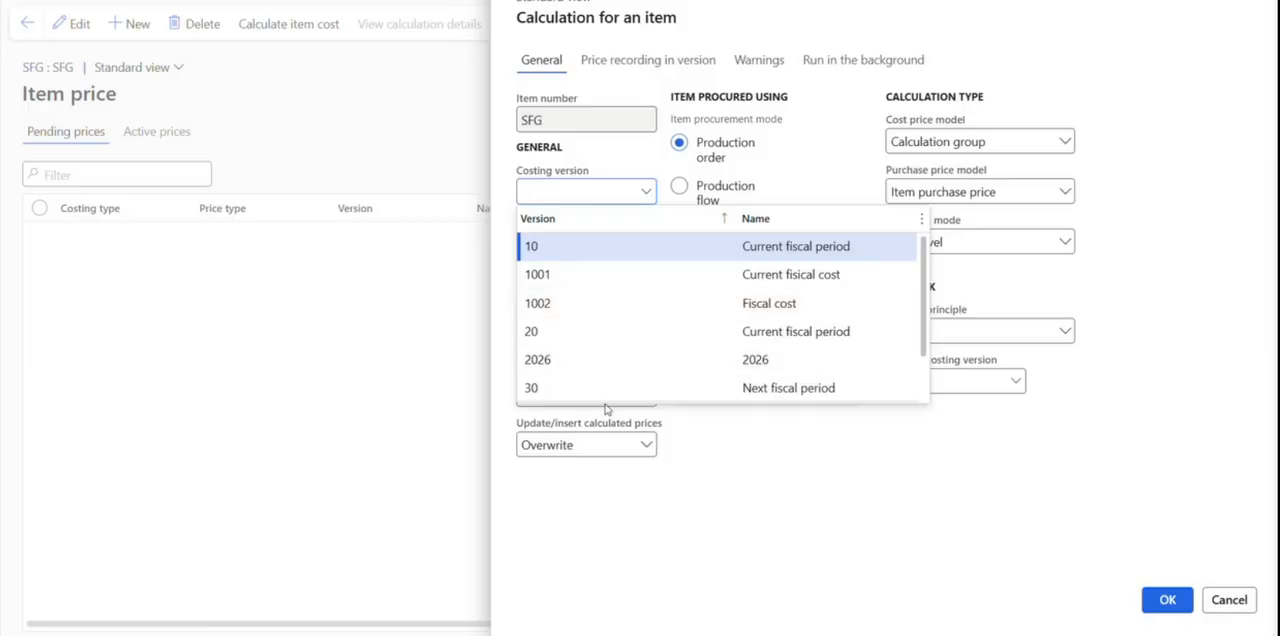
click(618, 369)
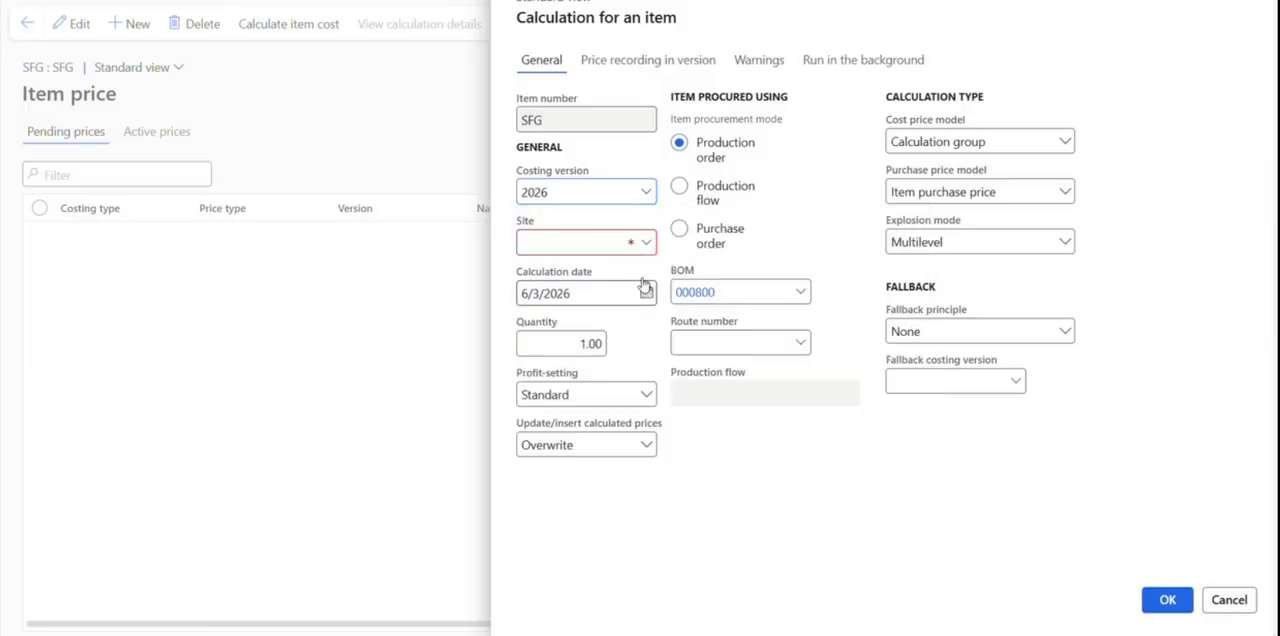
click(647, 244)
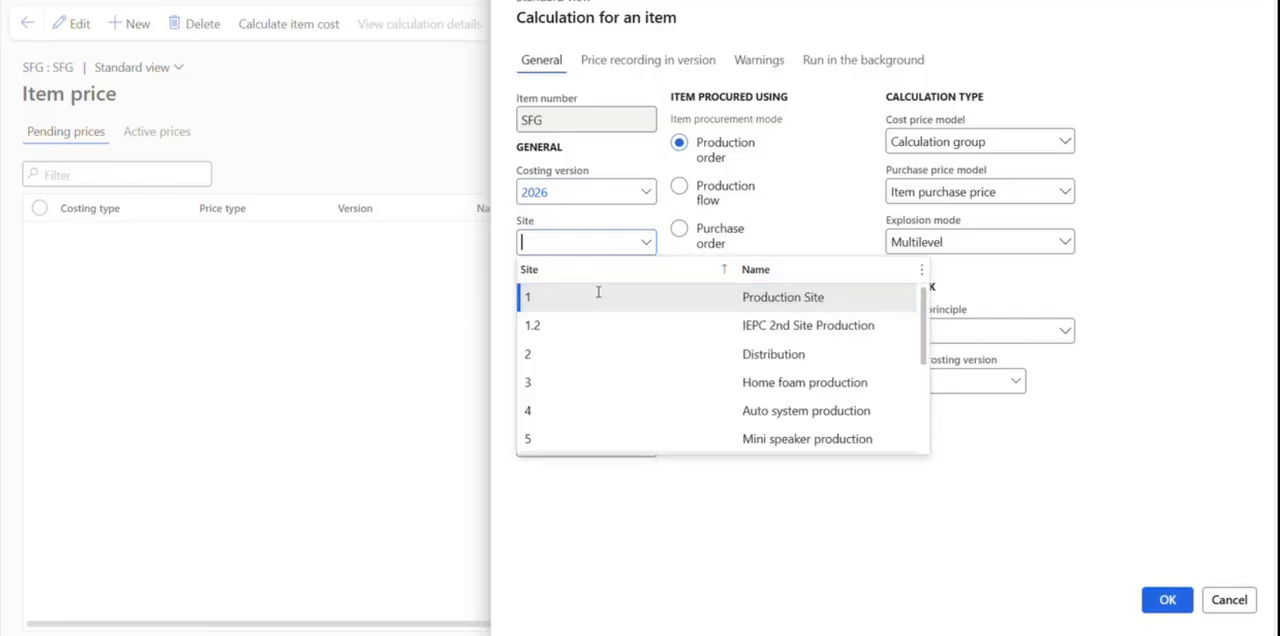
click(599, 295)
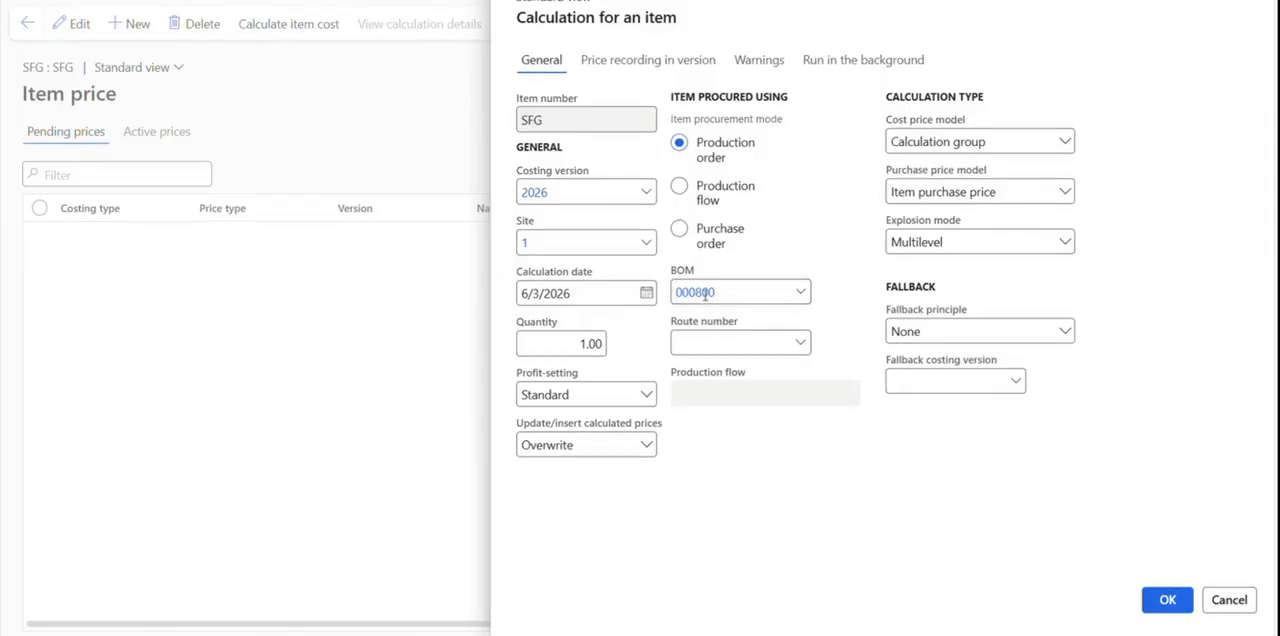
click(1167, 600)
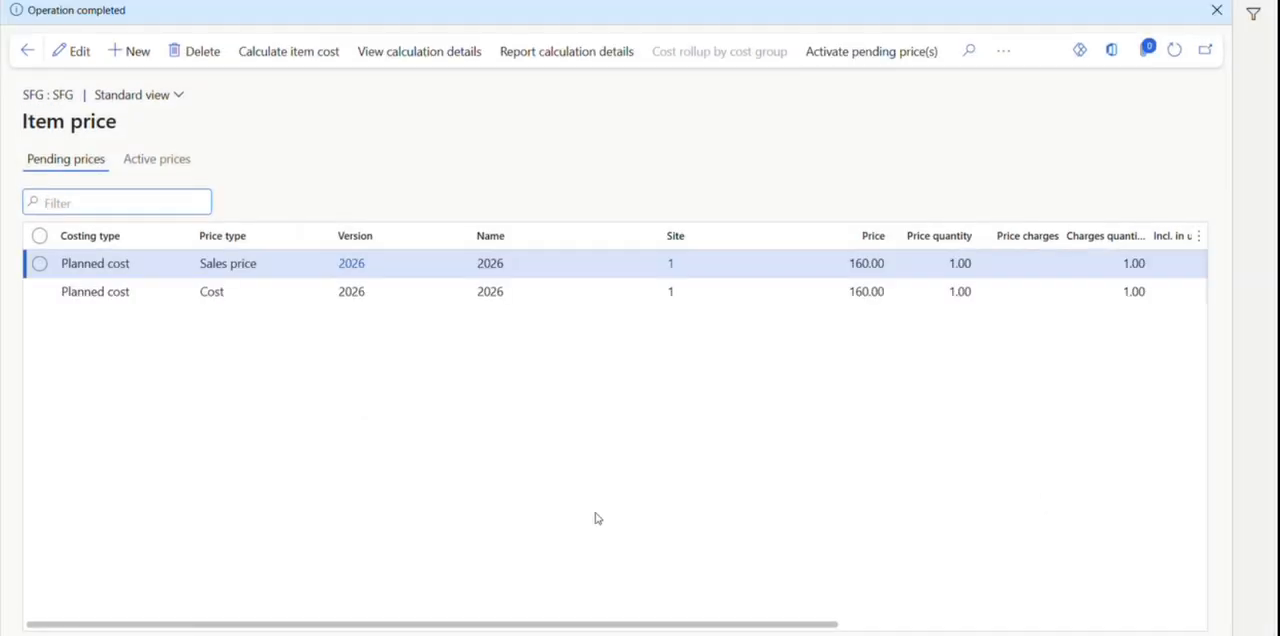
Examine the RM3 and RM4 lines in SFG's pending cost calculation details, and check the pending sales price record.
click(789, 302)
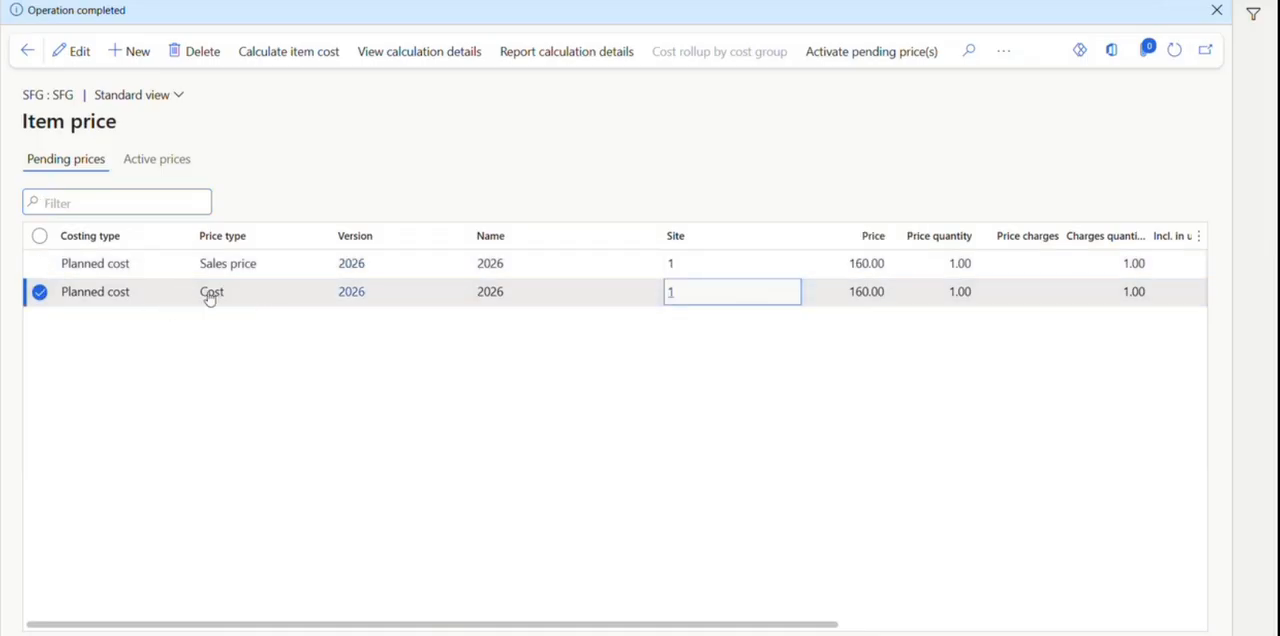
click(423, 45)
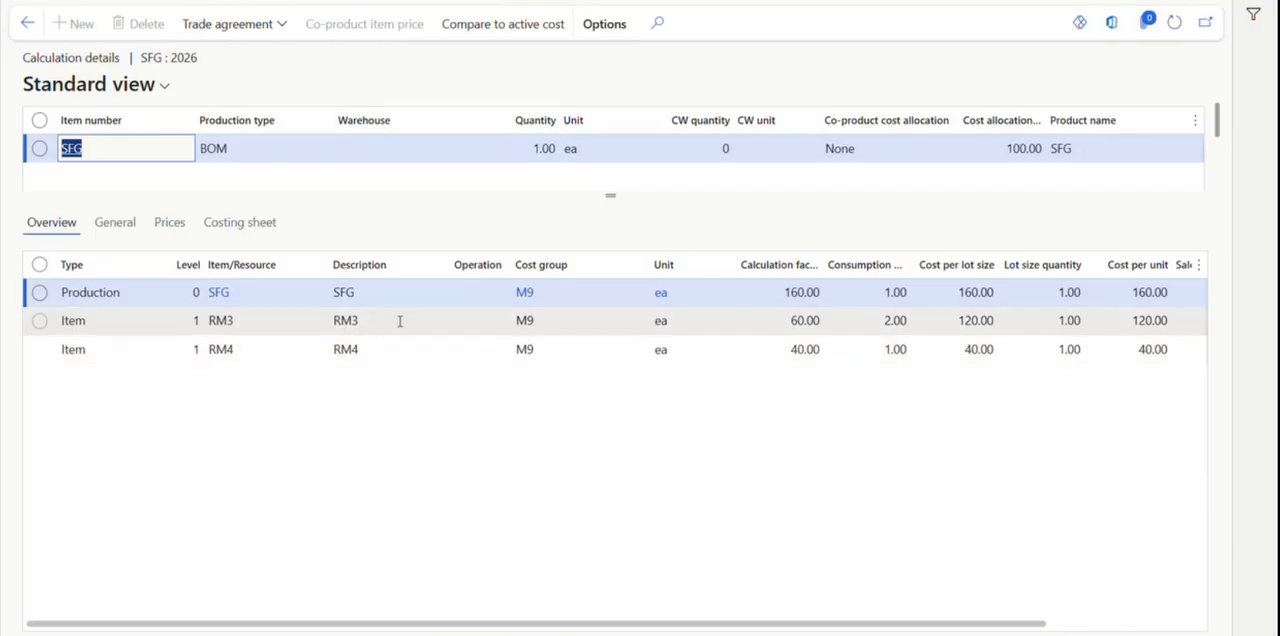
click(398, 320)
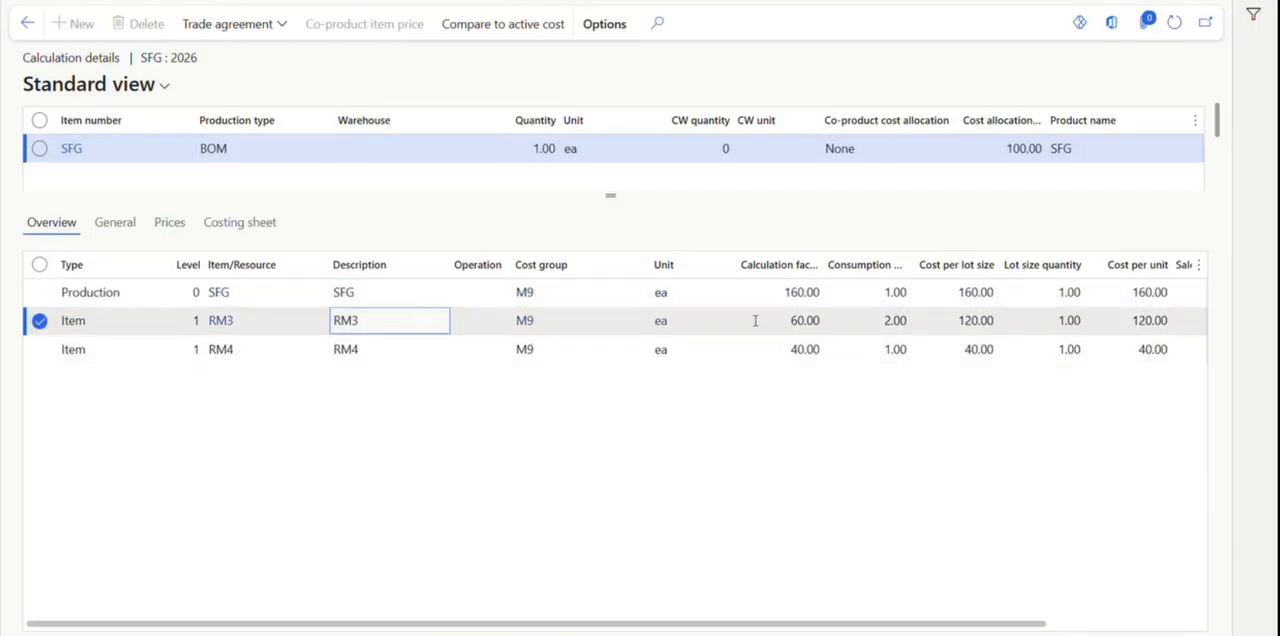
click(389, 352)
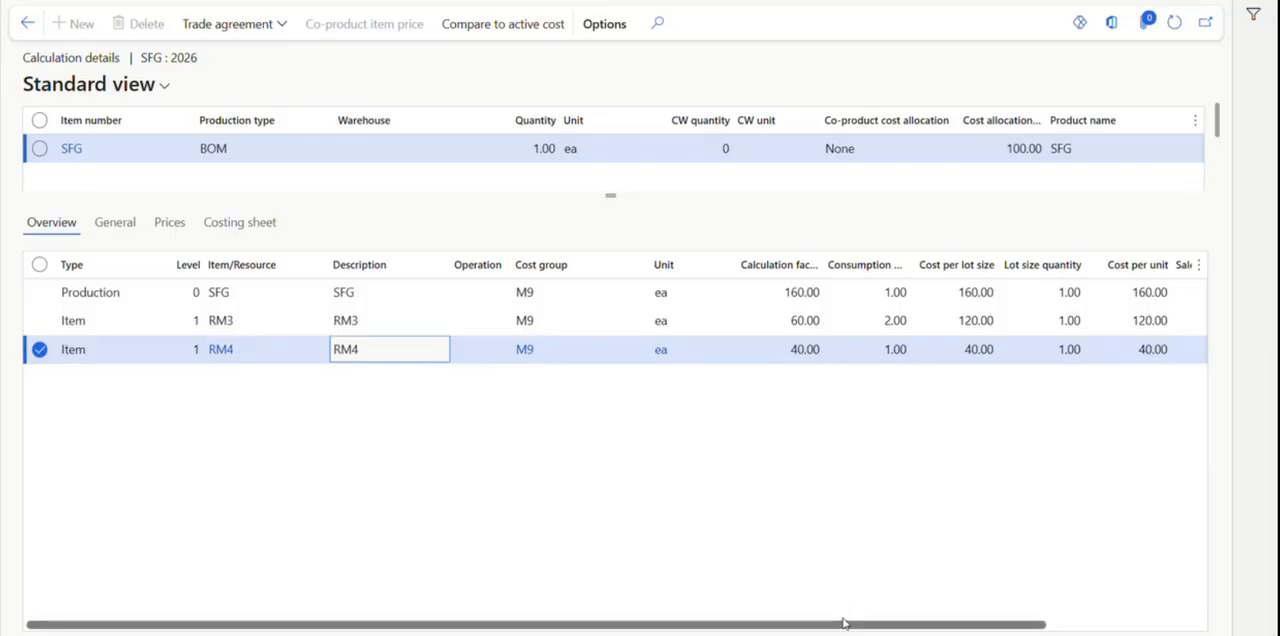
click(30, 23)
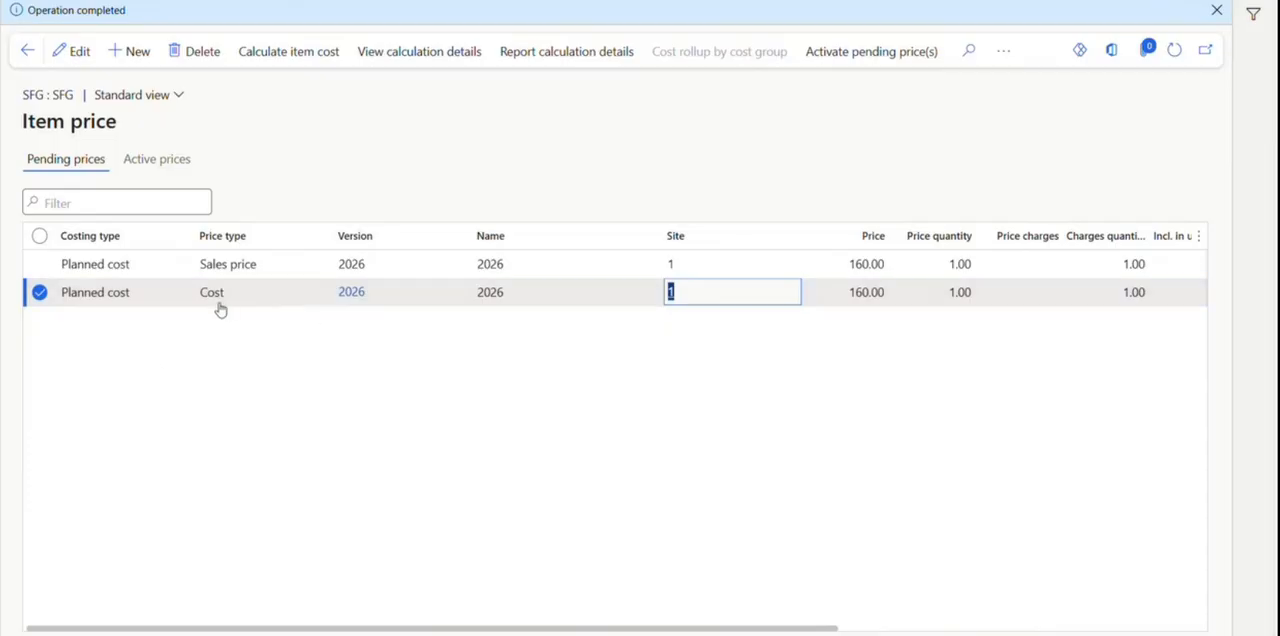
click(282, 265)
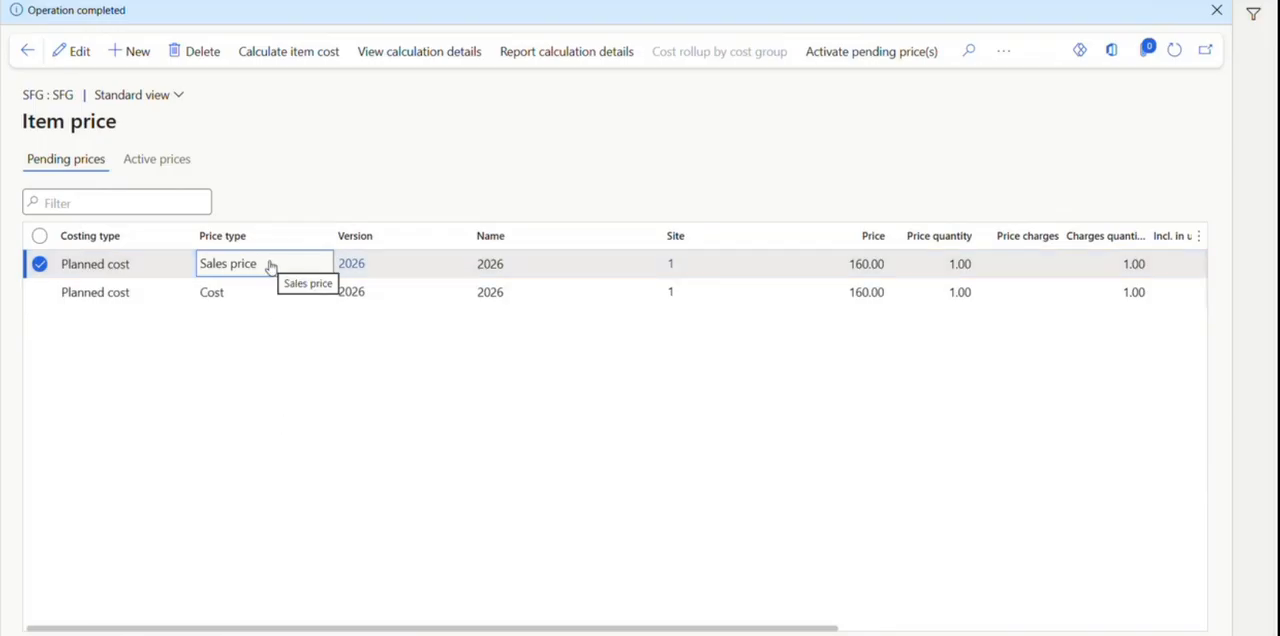
Compare the prices of the pending sales price and cost records for SFG.
click(850, 291)
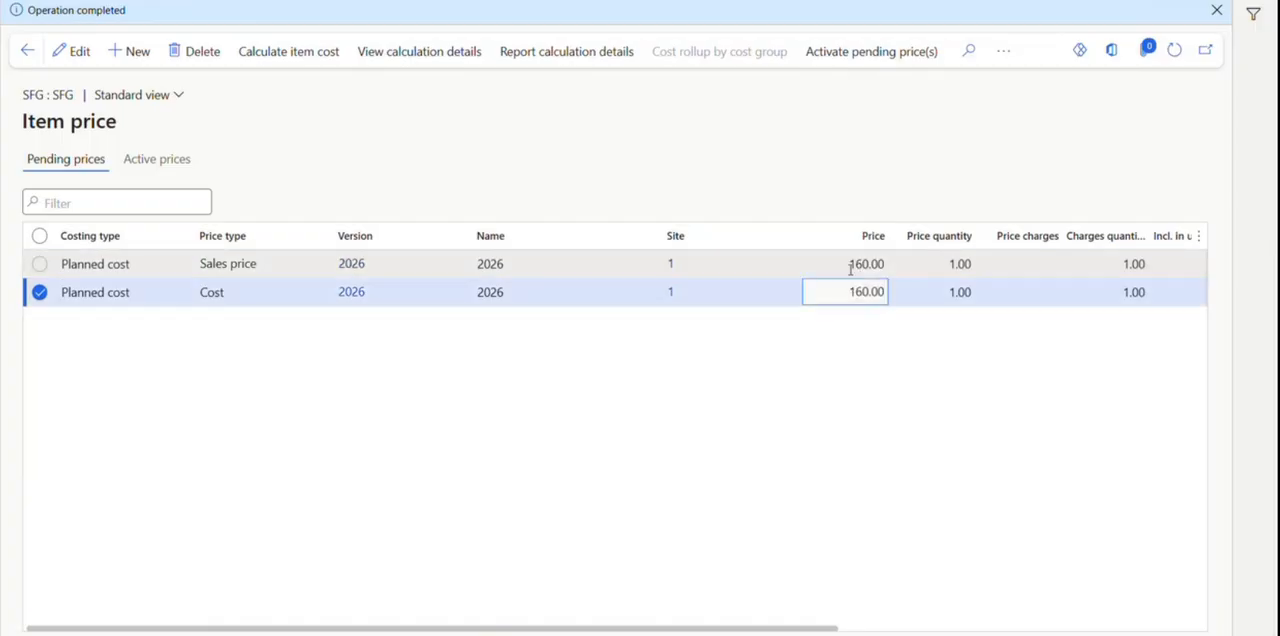
click(850, 266)
click(850, 291)
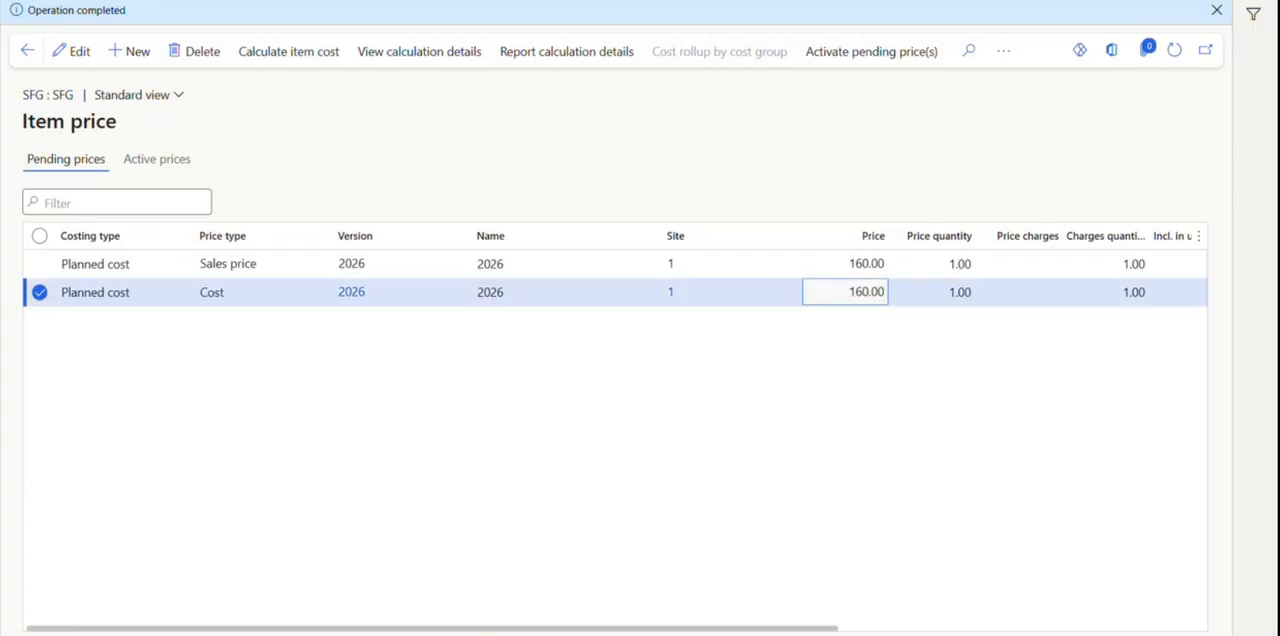
Open the Cost groups page in a separate browser tab.
right_click(276, 0)
click(361, 1)
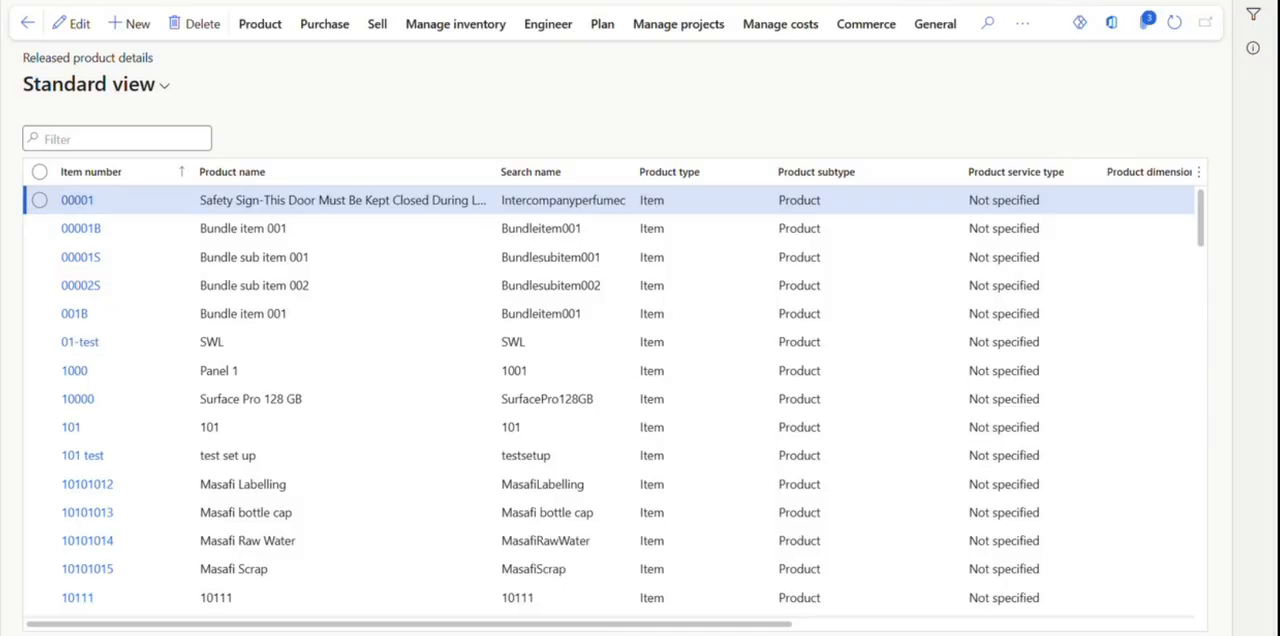
click(1053, 14)
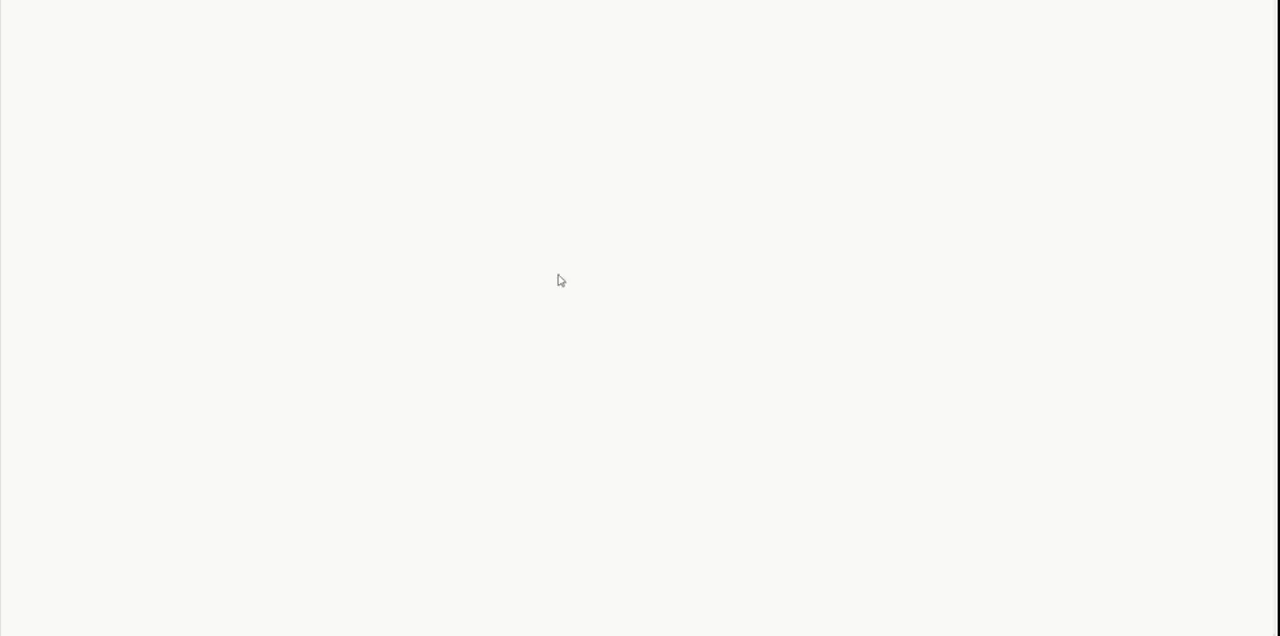
Examine the type, default setting and profit percentages of cost groups M9, DM and CP.
scroll(180, 400, down, 10)
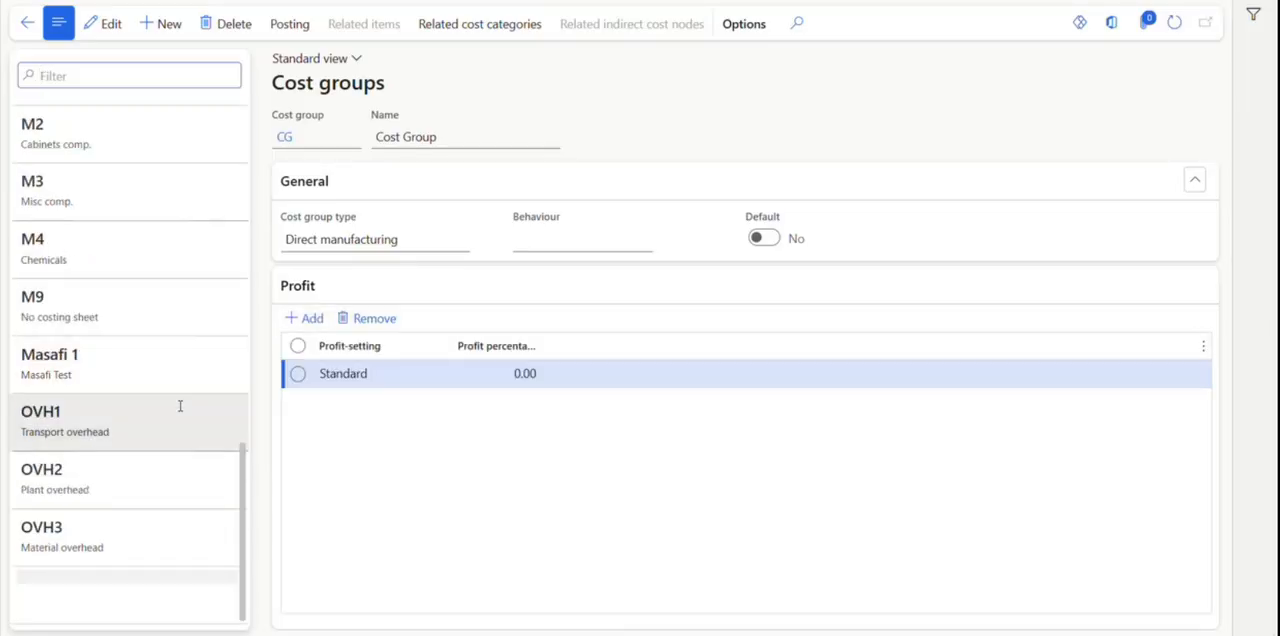
scroll(150, 460, up, 1)
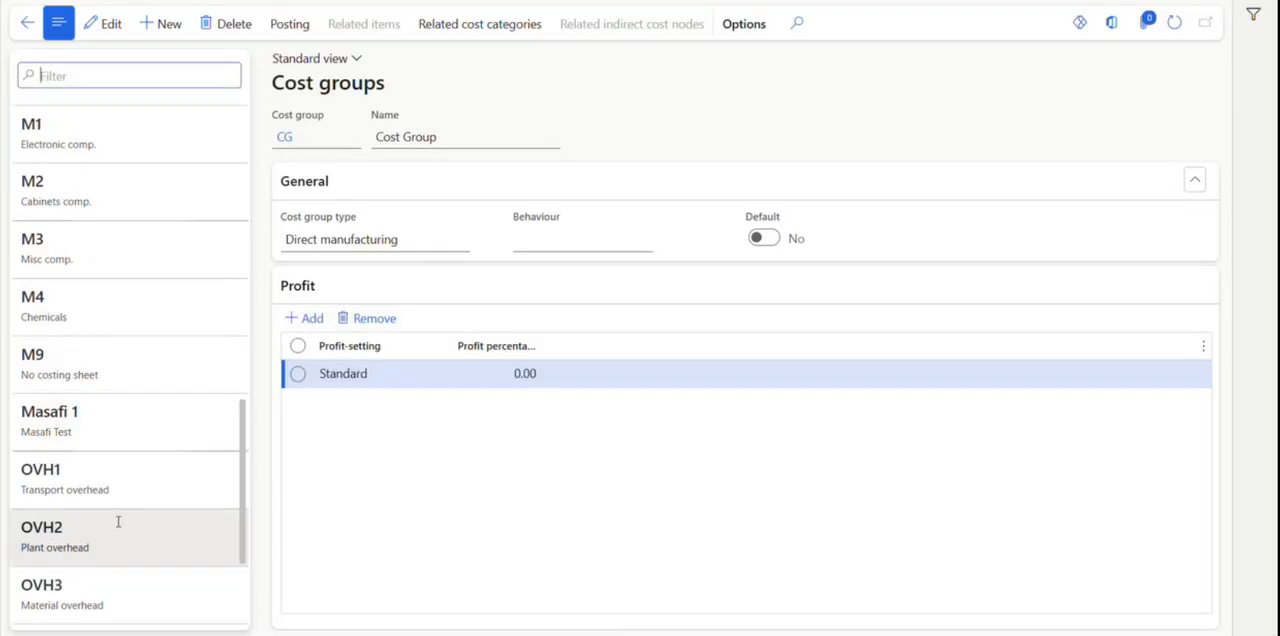
click(147, 362)
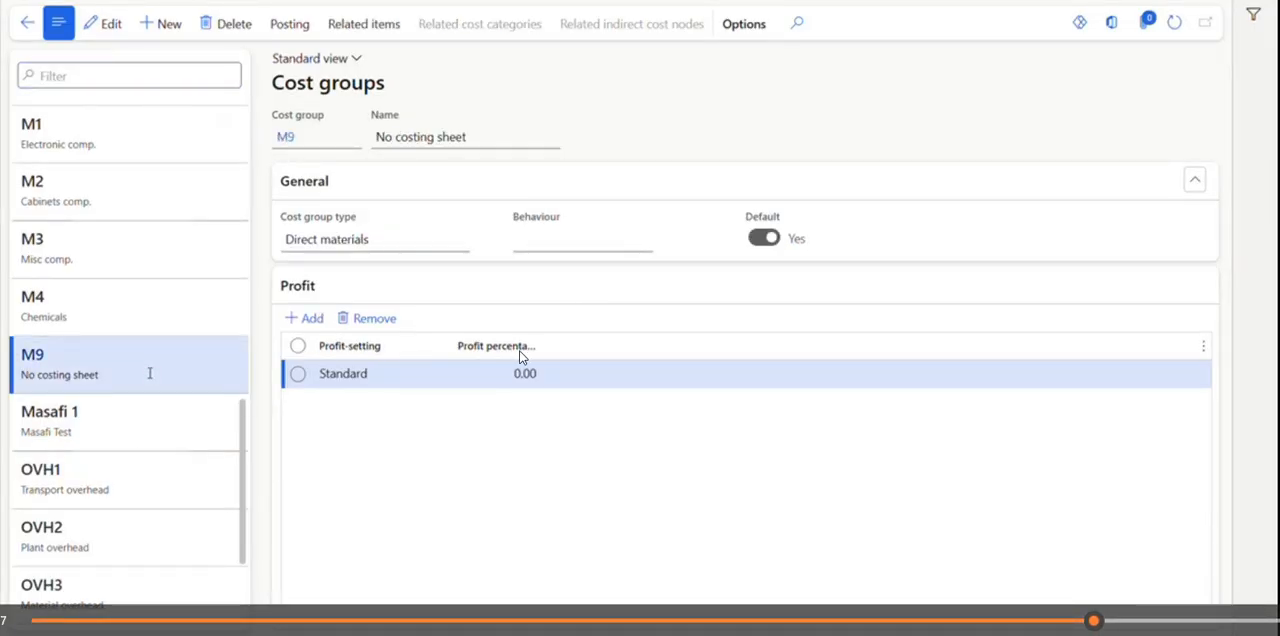
scroll(150, 373, down, 3)
scroll(150, 373, up, 3)
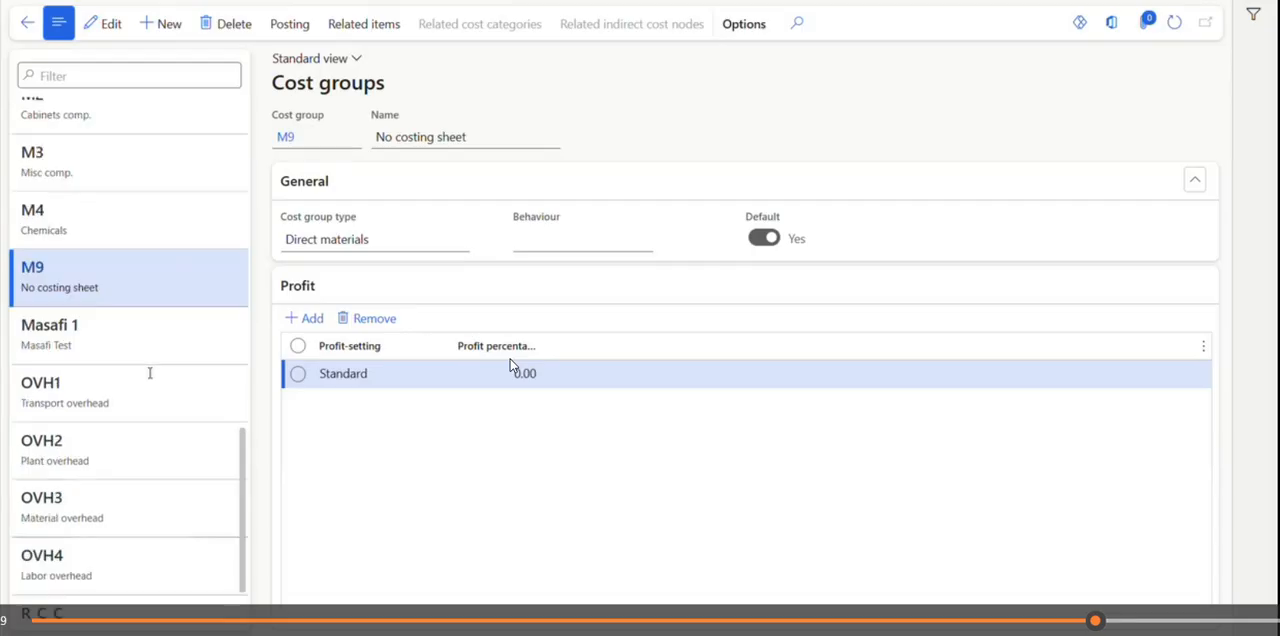
scroll(150, 373, up, 5)
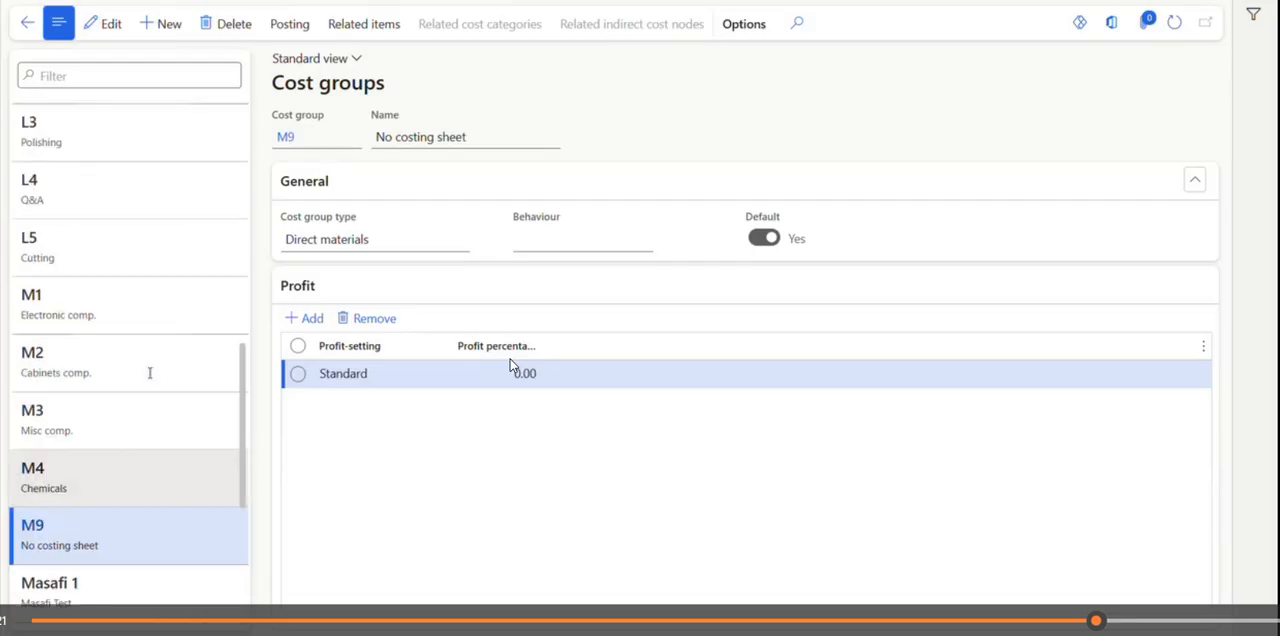
scroll(150, 373, up, 5)
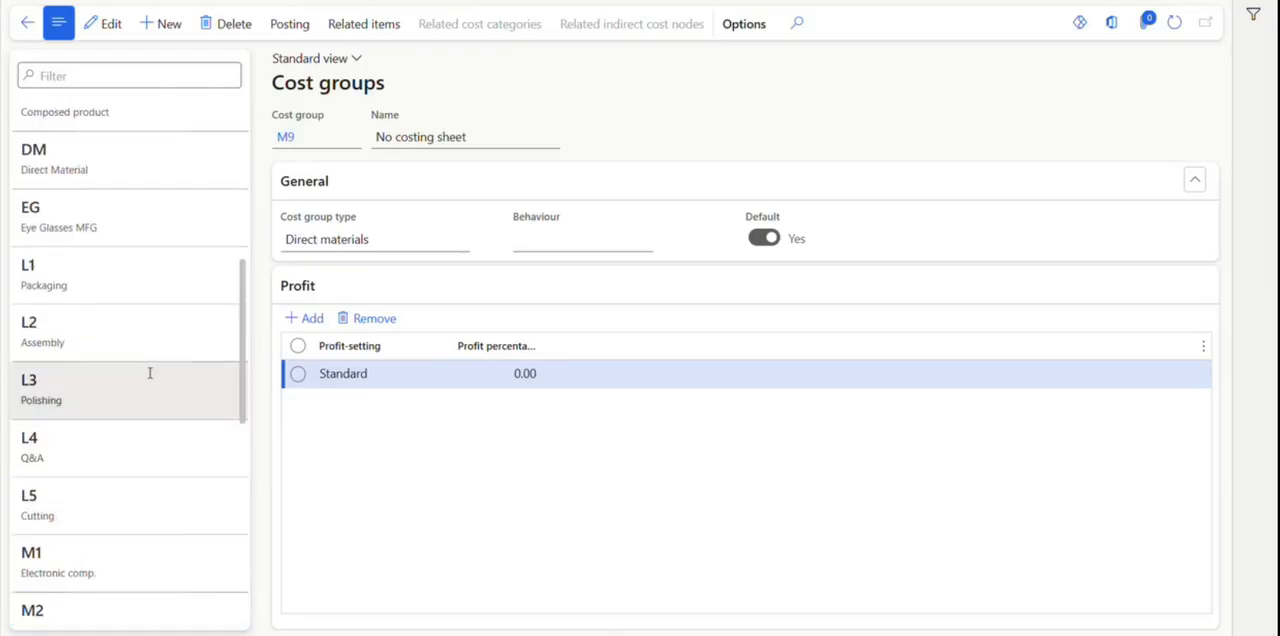
click(126, 235)
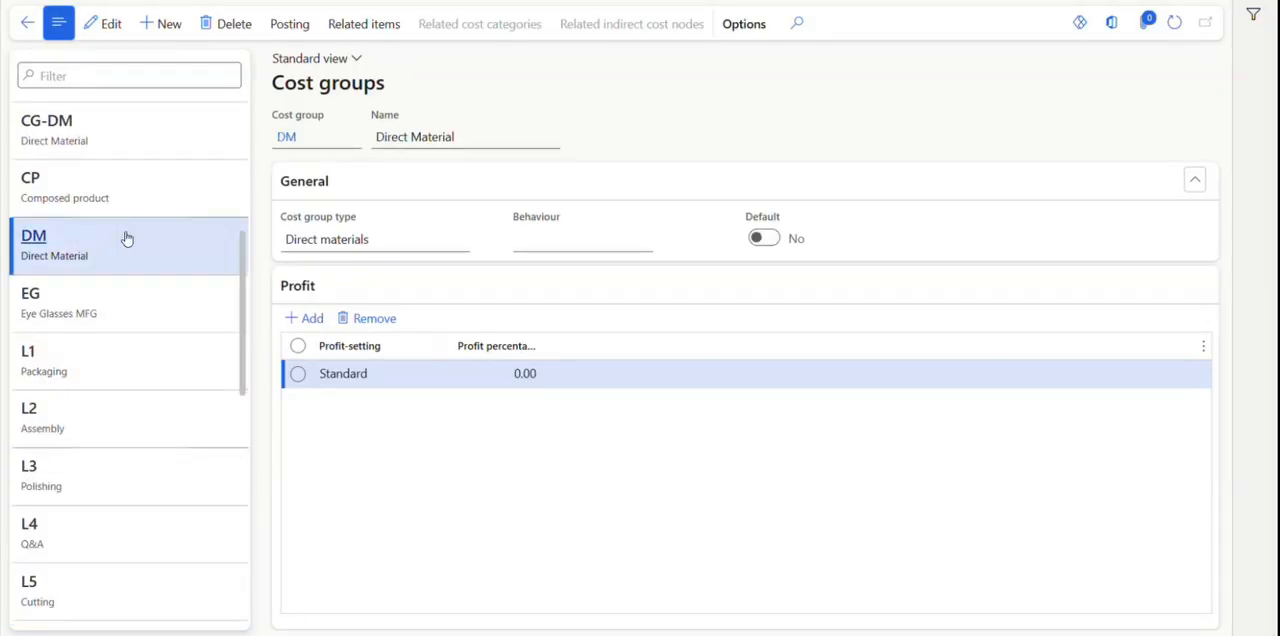
scroll(126, 238, up, 1)
click(131, 274)
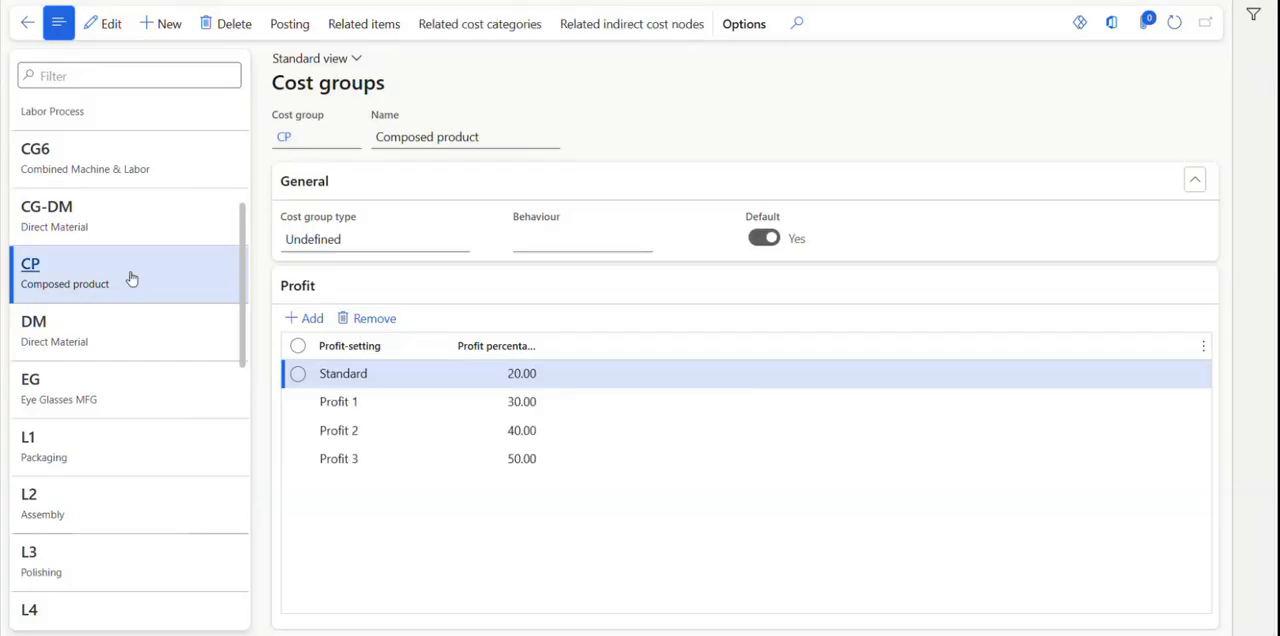
scroll(131, 278, up, 4)
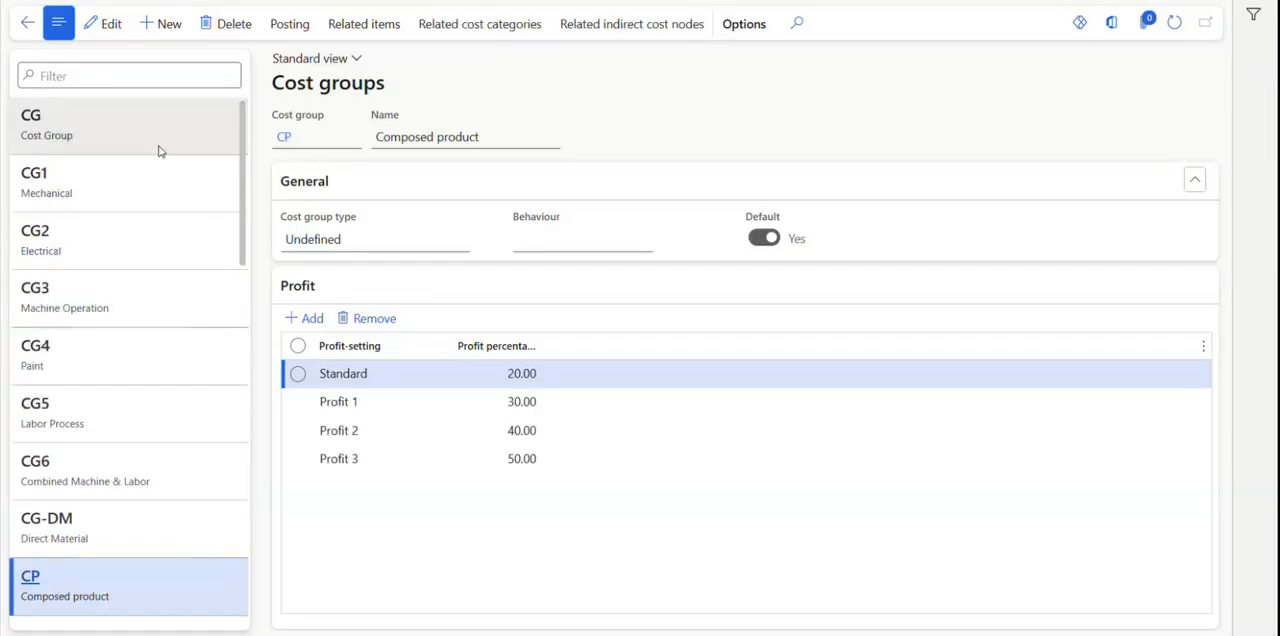
Insert the Cost group type and Default fields into the list of cost groups.
right_click(159, 111)
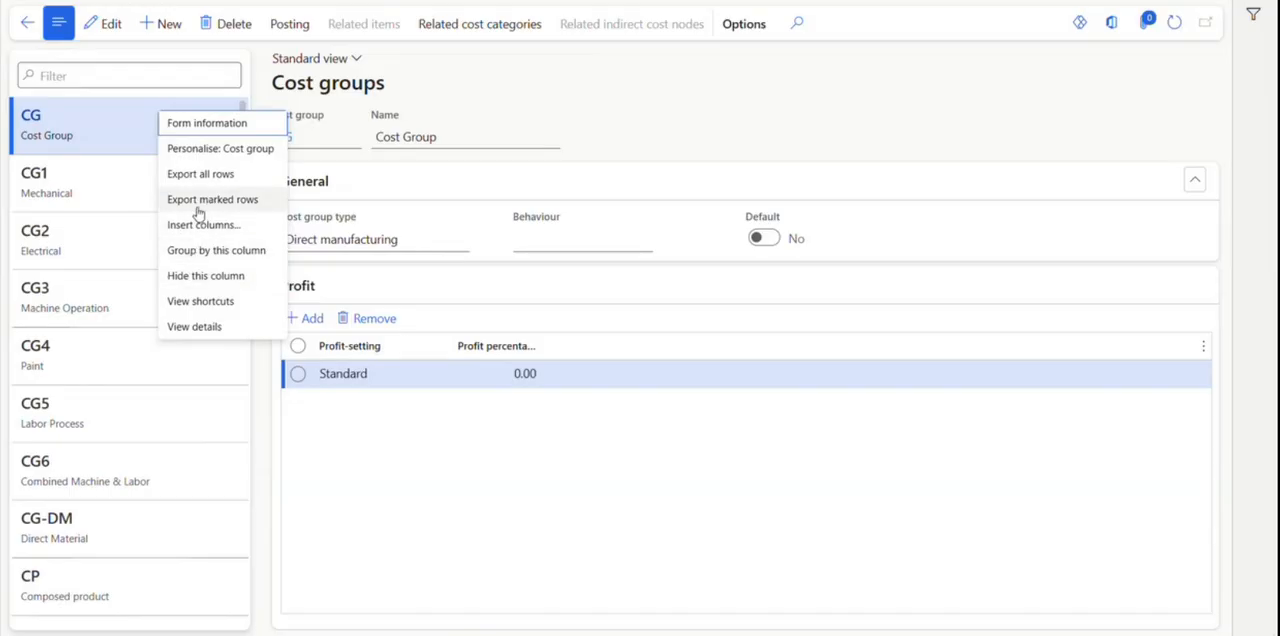
right_click(91, 129)
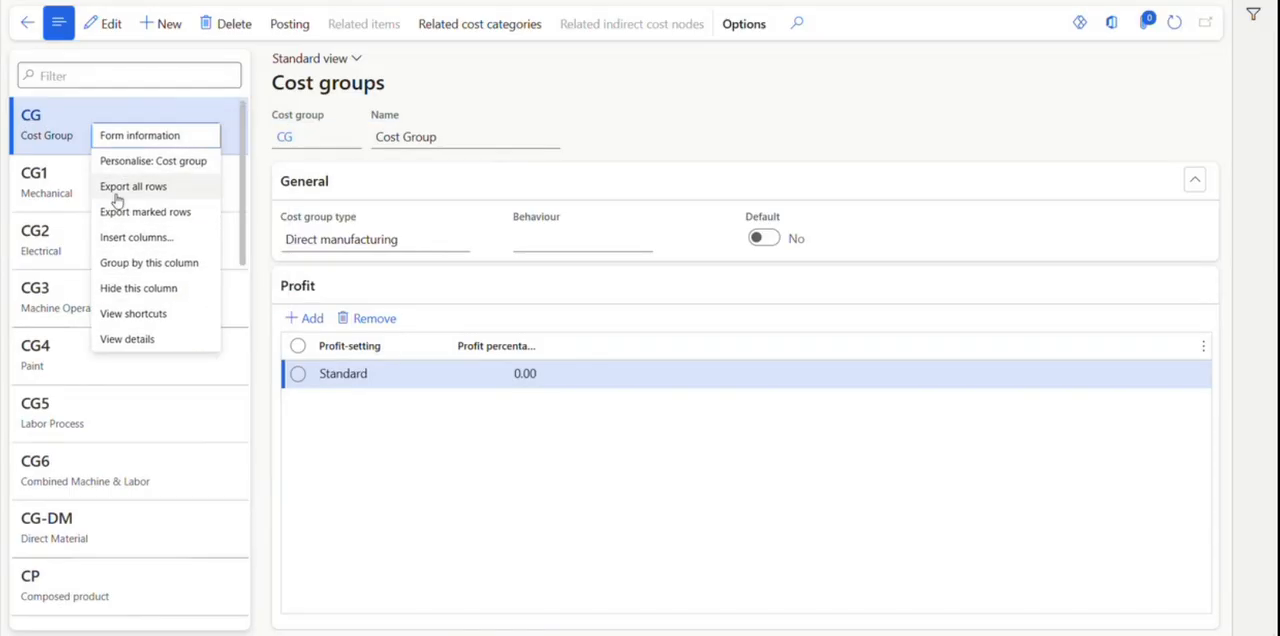
click(115, 239)
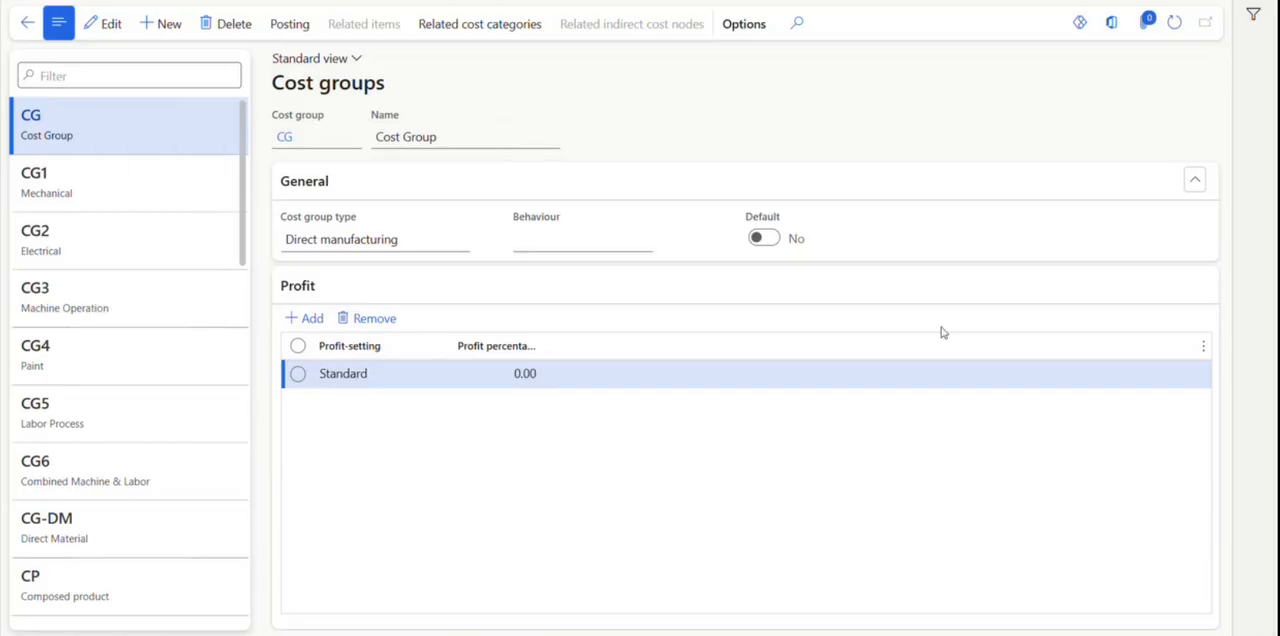
click(780, 194)
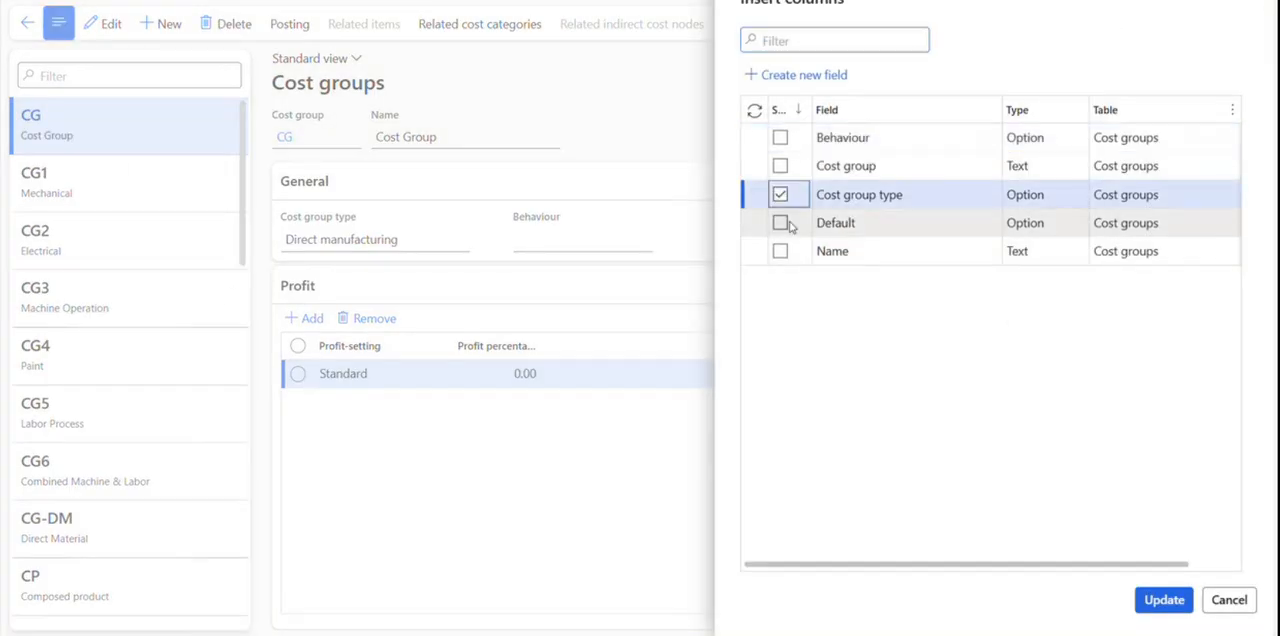
click(782, 223)
click(1164, 600)
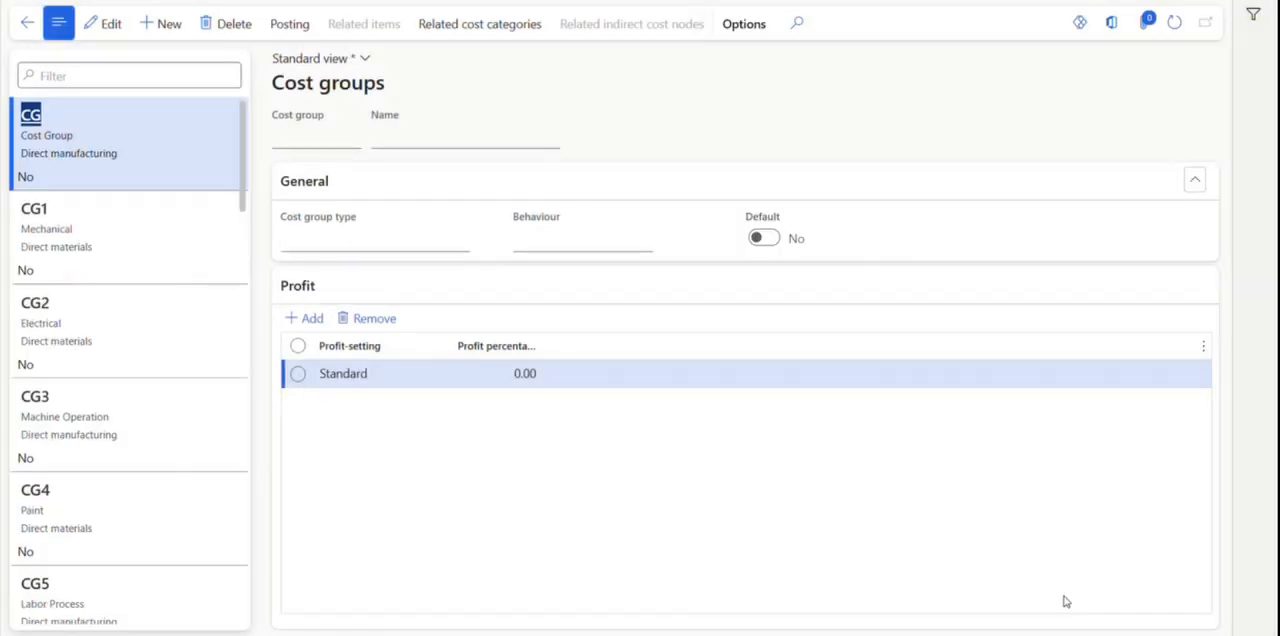
Find the default direct materials cost group M9, set its Standard profit percentage to 1 and save the record.
scroll(149, 245, down, 4)
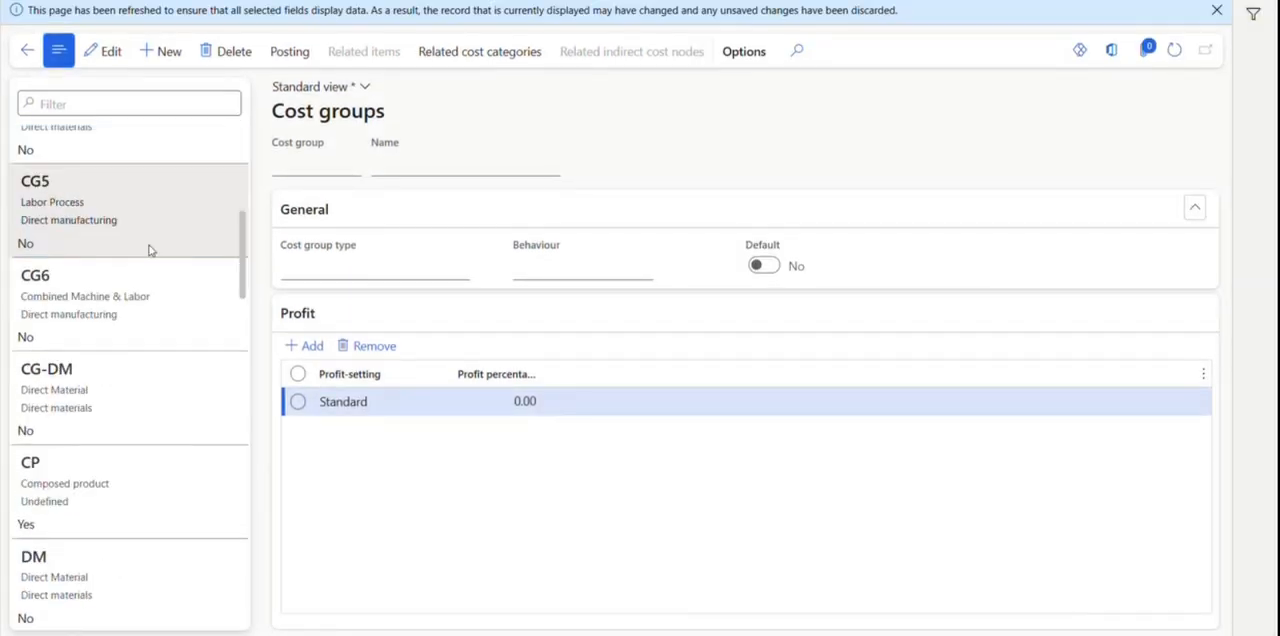
click(135, 511)
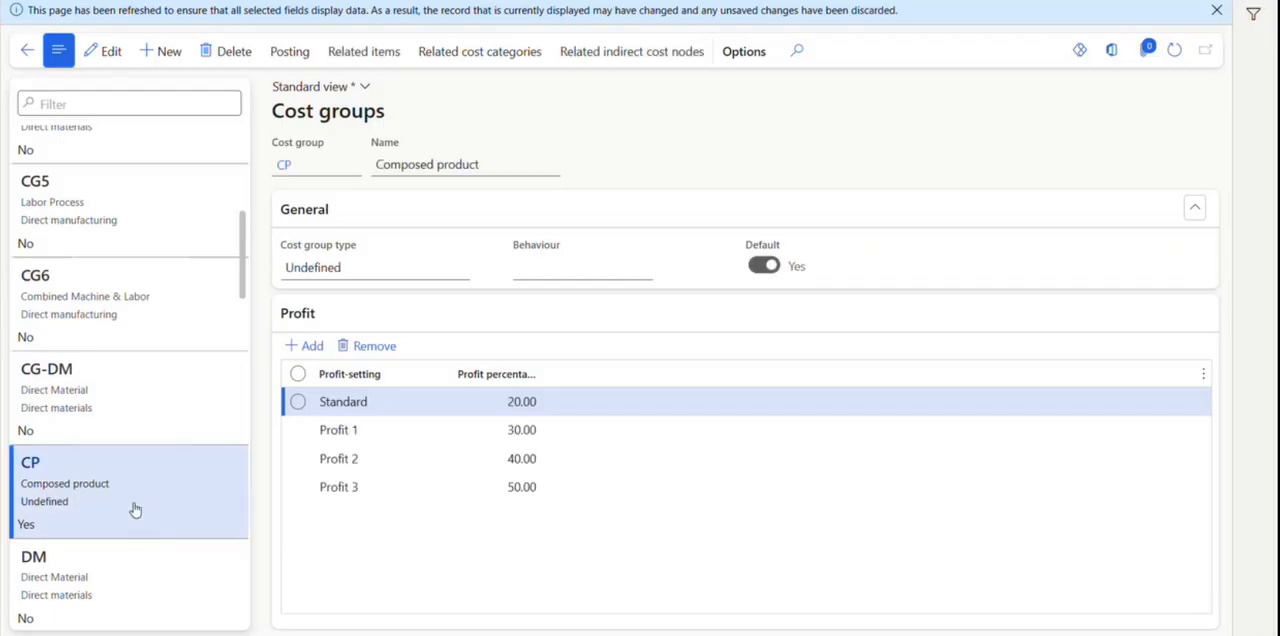
scroll(135, 511, down, 1)
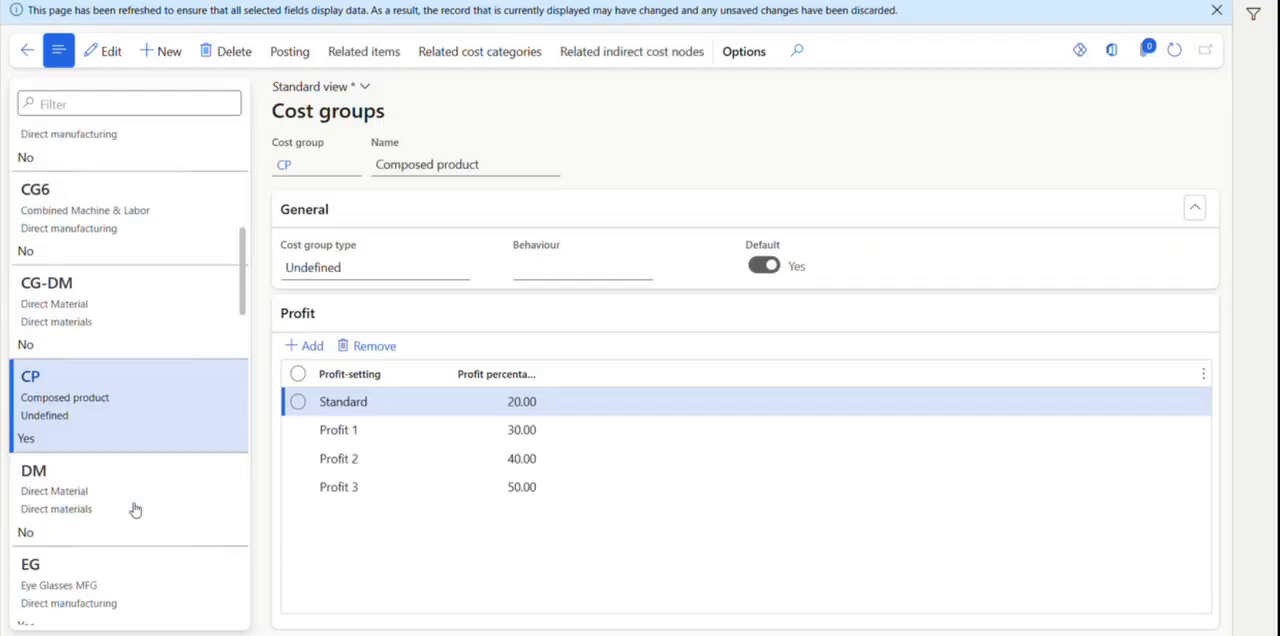
scroll(135, 509, down, 2)
scroll(135, 505, down, 3)
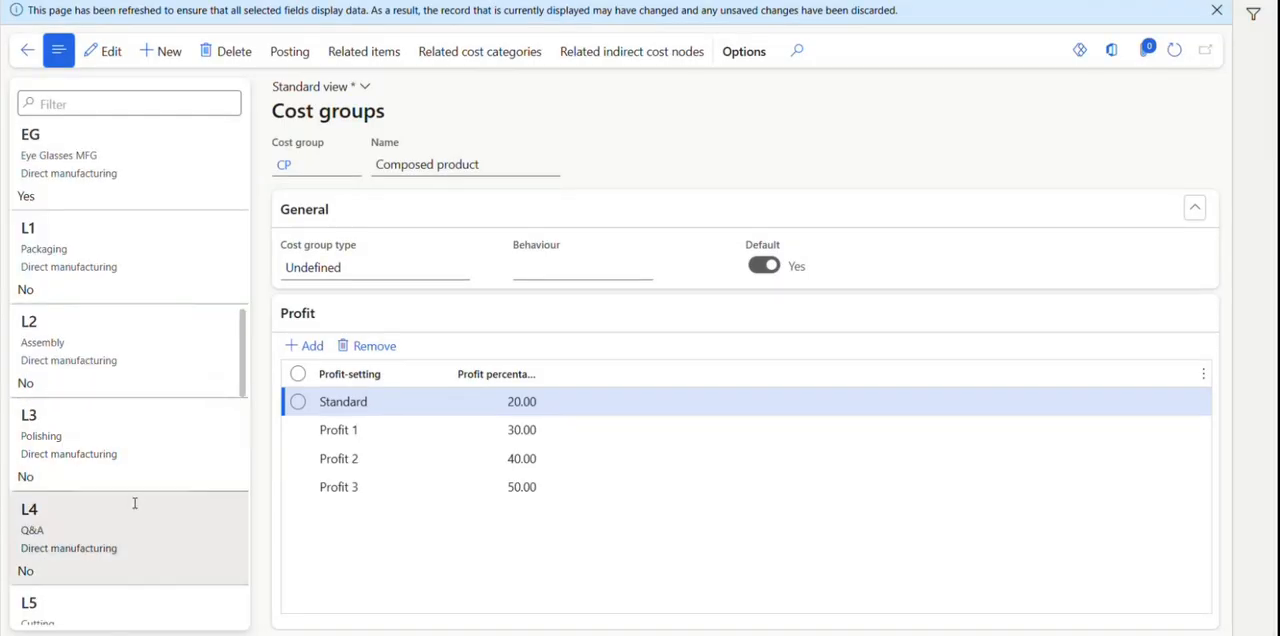
scroll(168, 442, down, 3)
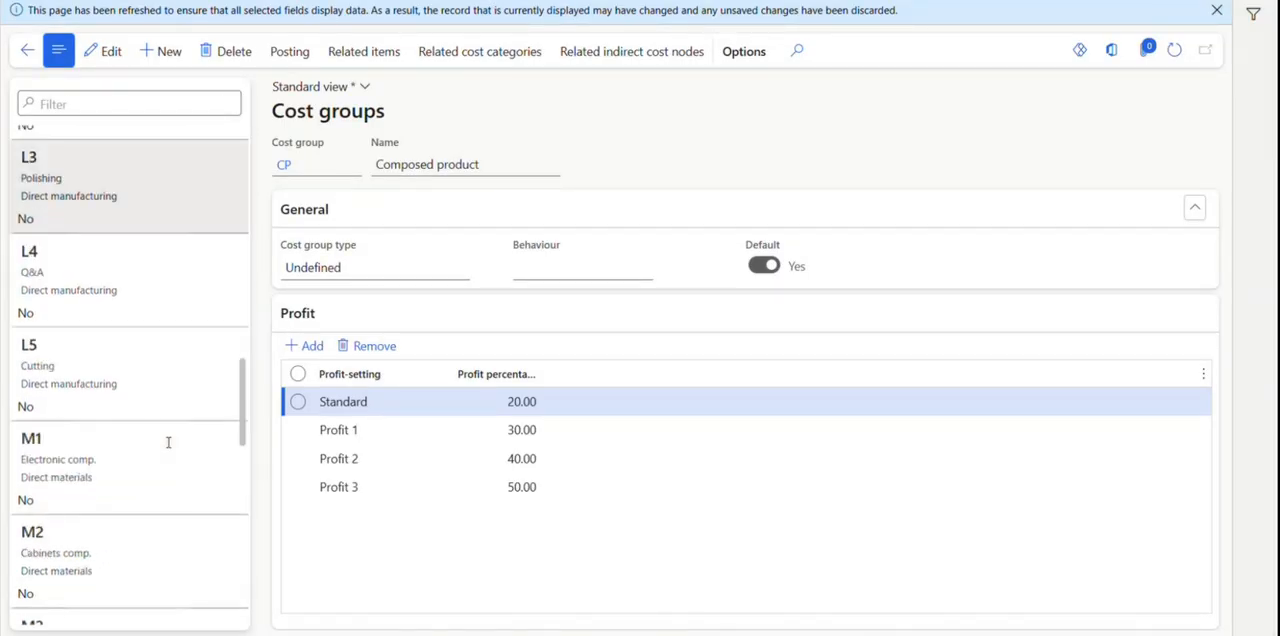
scroll(168, 442, down, 3)
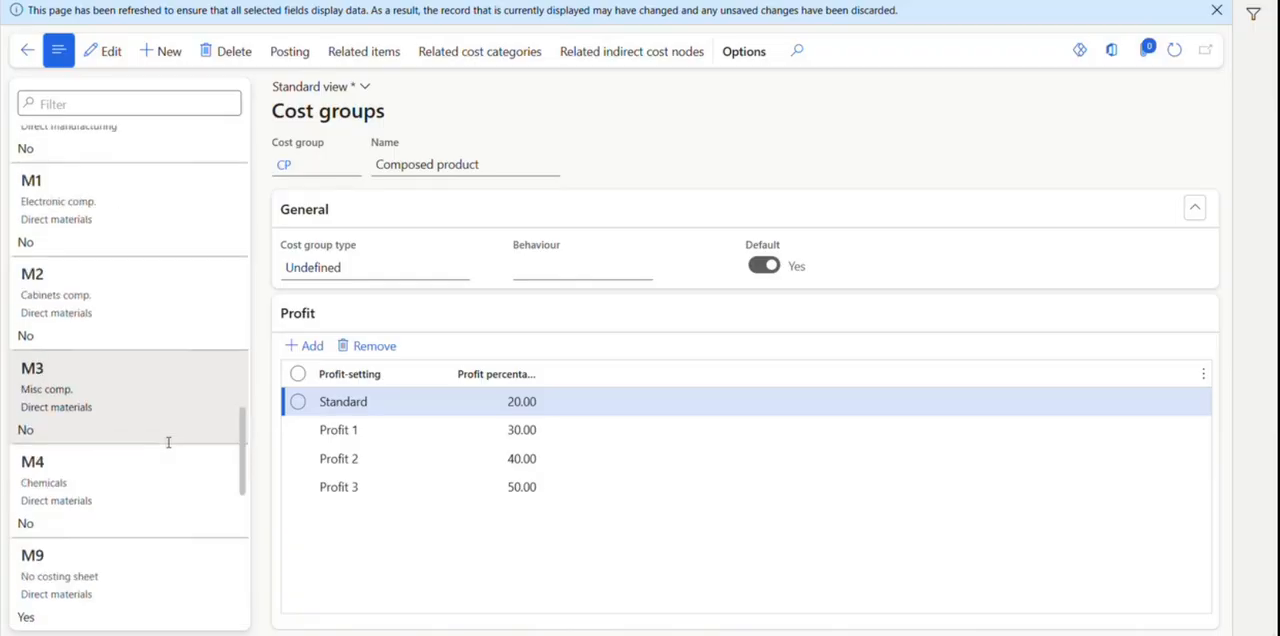
scroll(169, 446, down, 2)
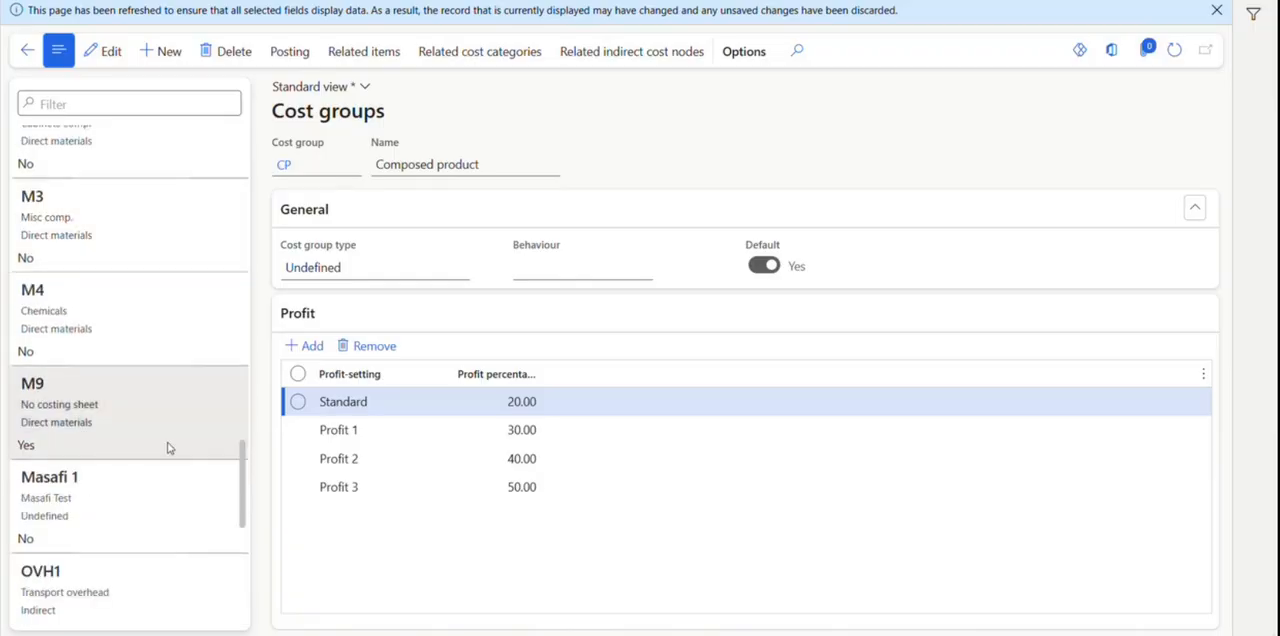
click(179, 406)
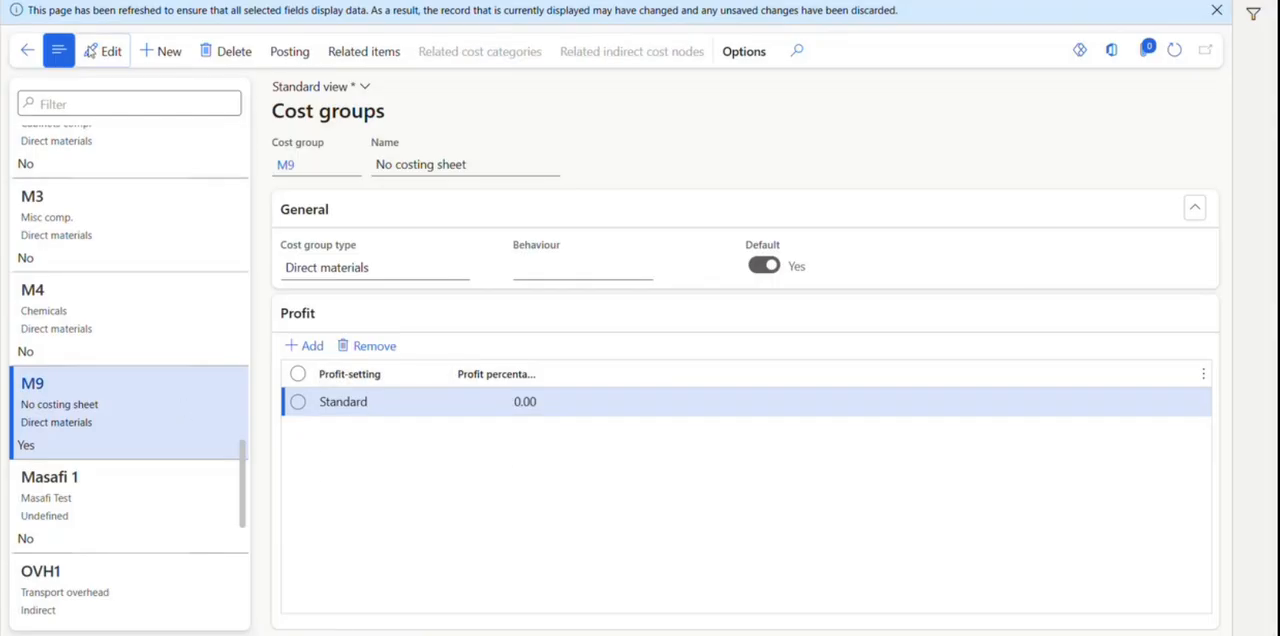
click(101, 51)
click(523, 404)
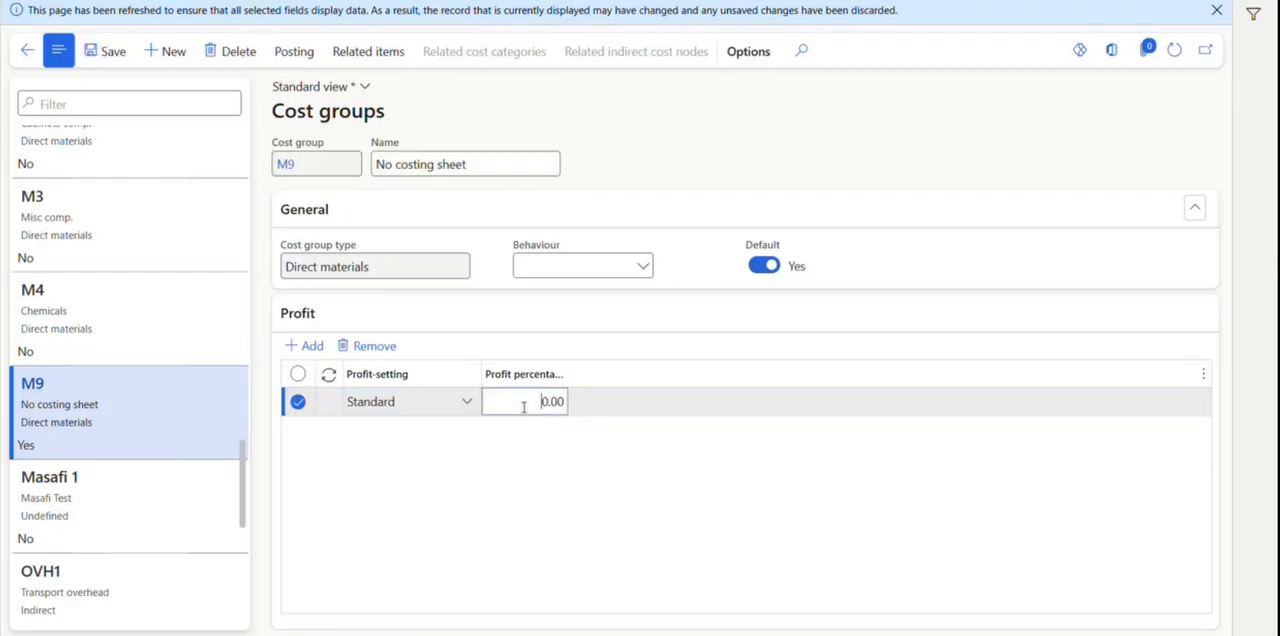
text(1)
click(105, 55)
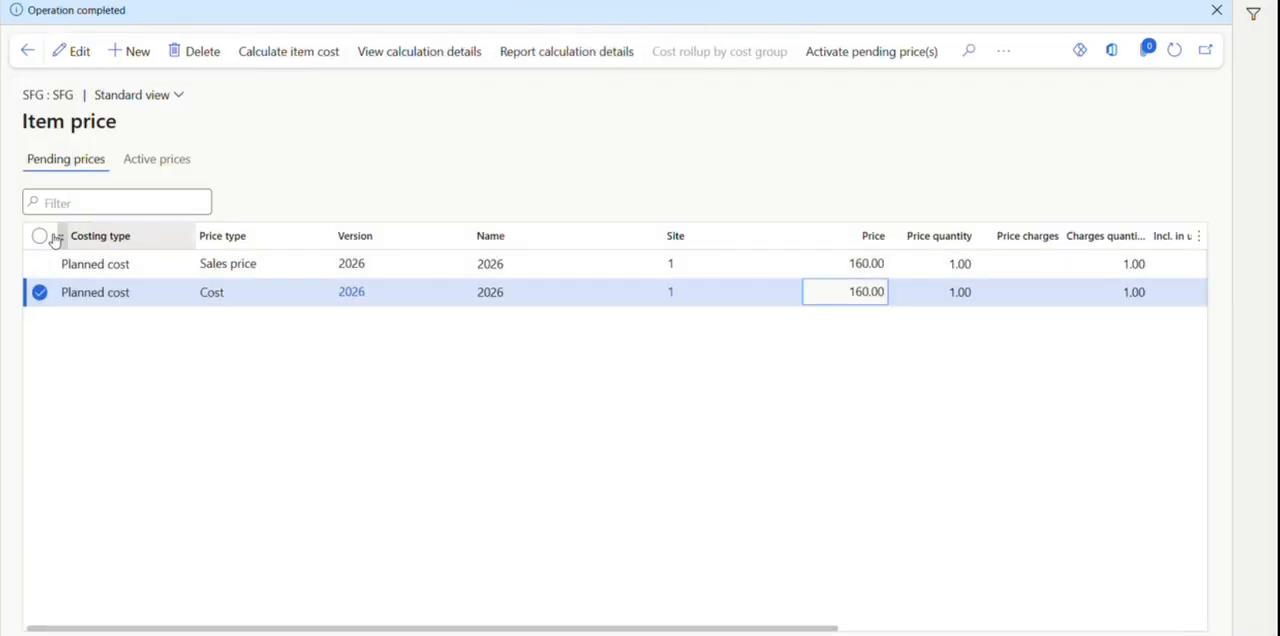
Delete all pending price records of SFG on the item price page.
click(40, 236)
click(188, 56)
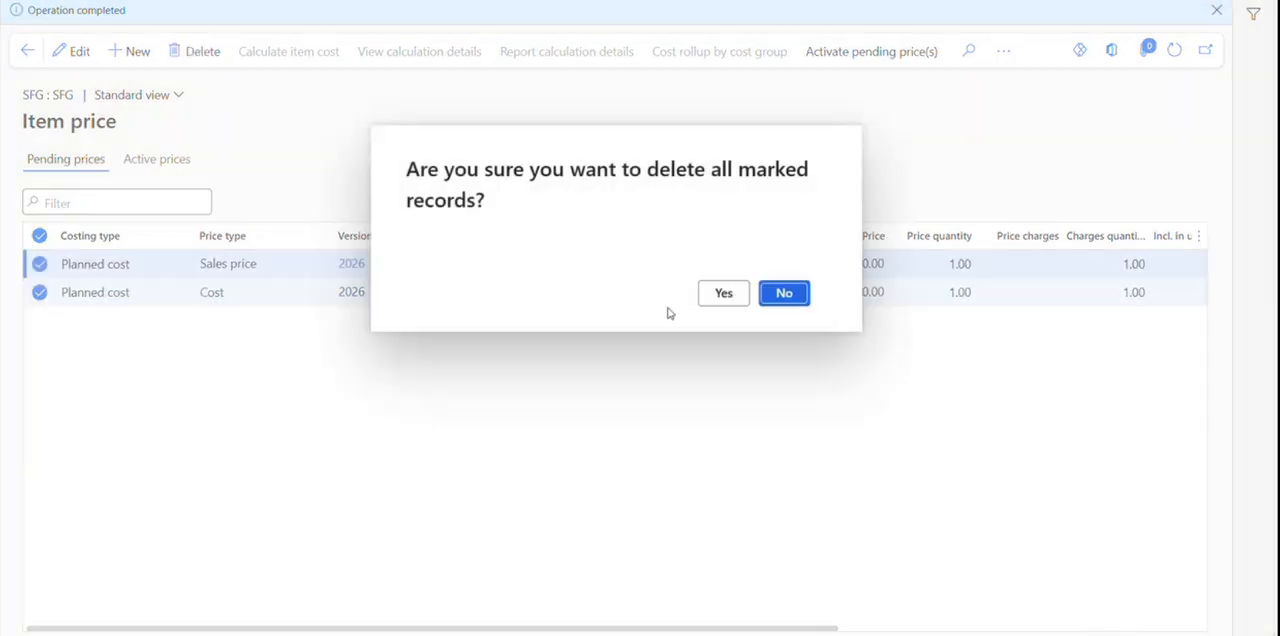
click(726, 294)
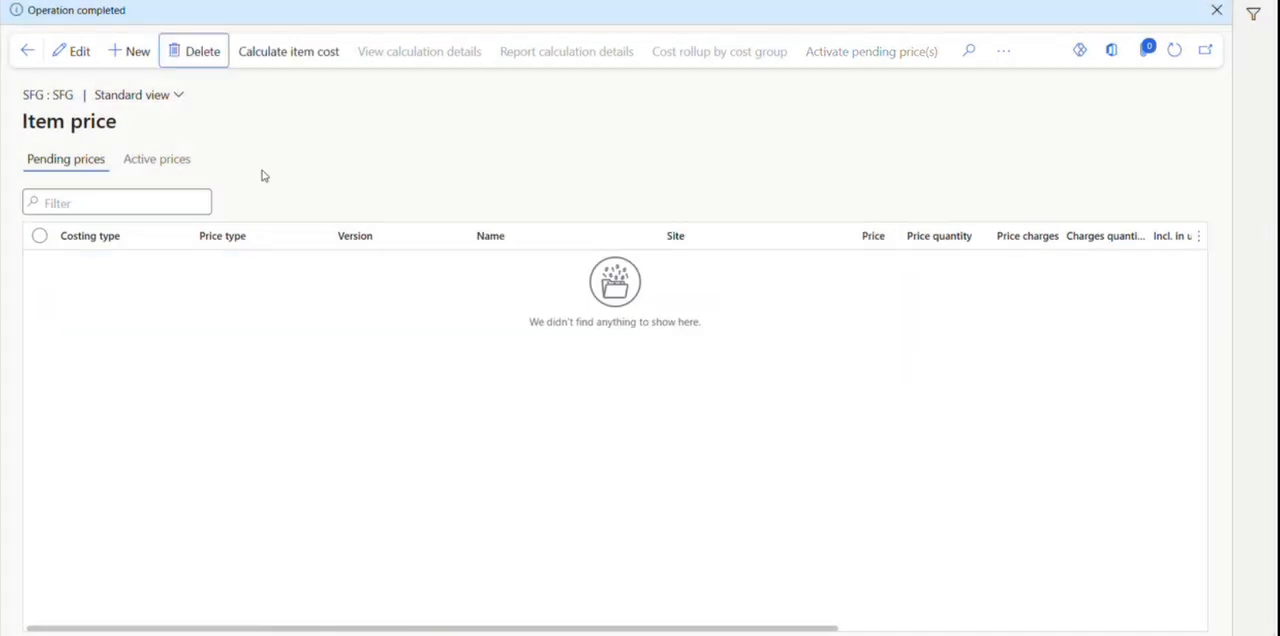
Calculate the item cost of SFG for costing version 10 at site 1.
click(268, 52)
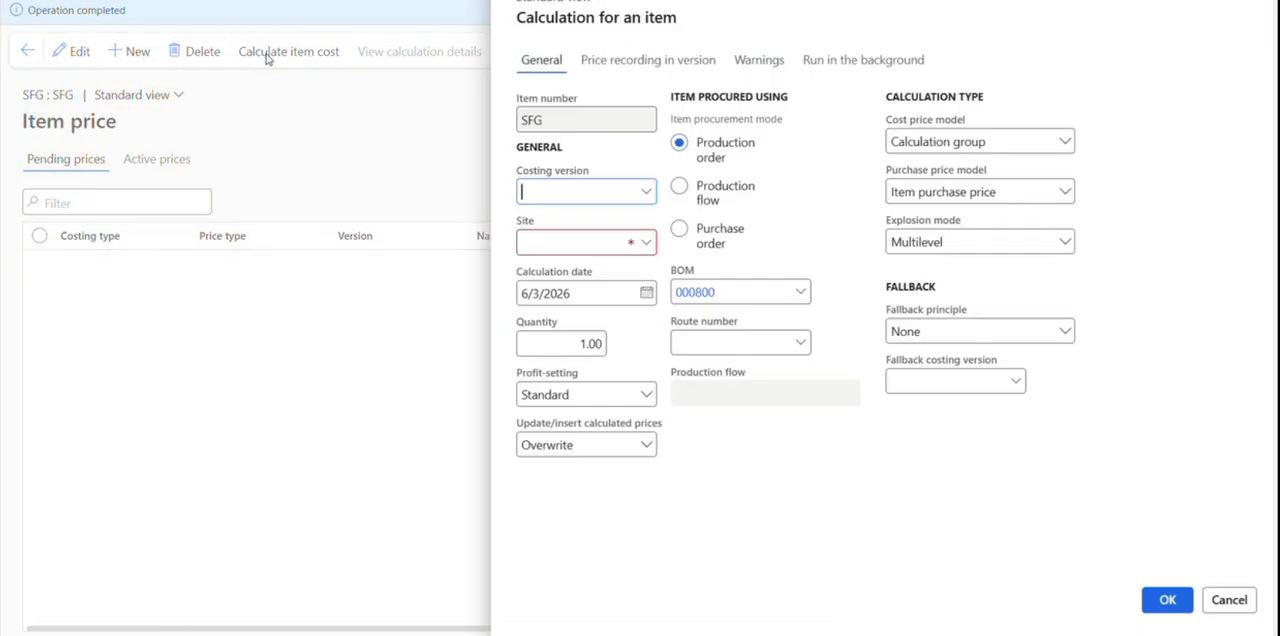
click(648, 193)
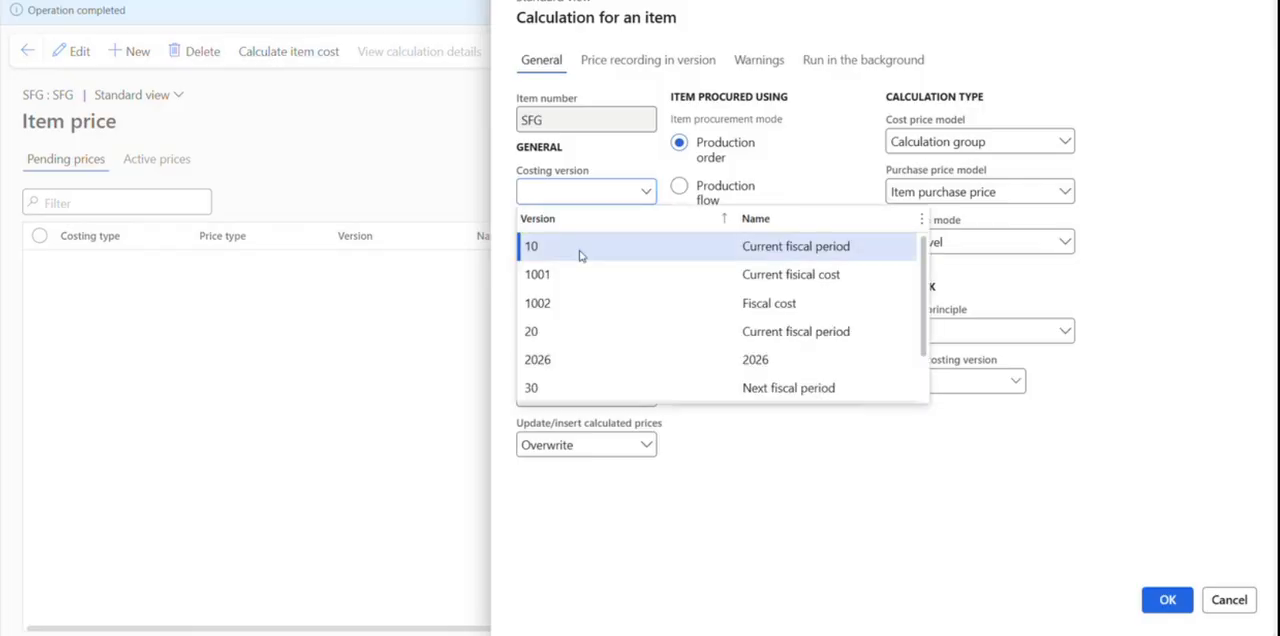
click(580, 248)
click(647, 246)
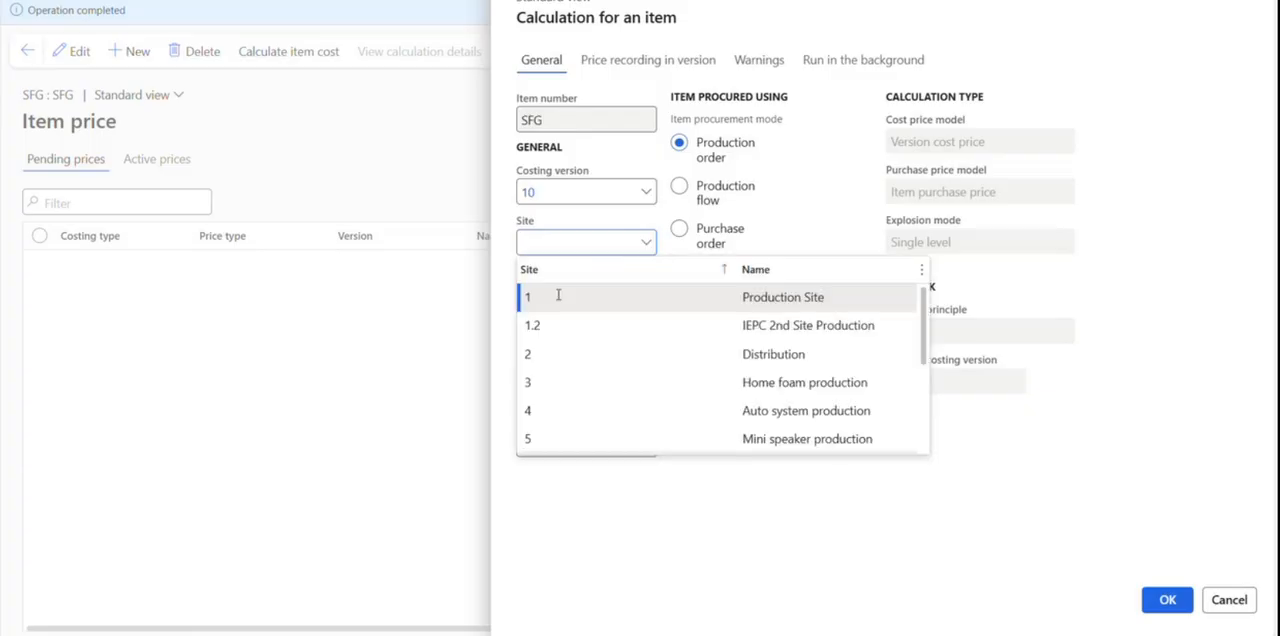
click(557, 297)
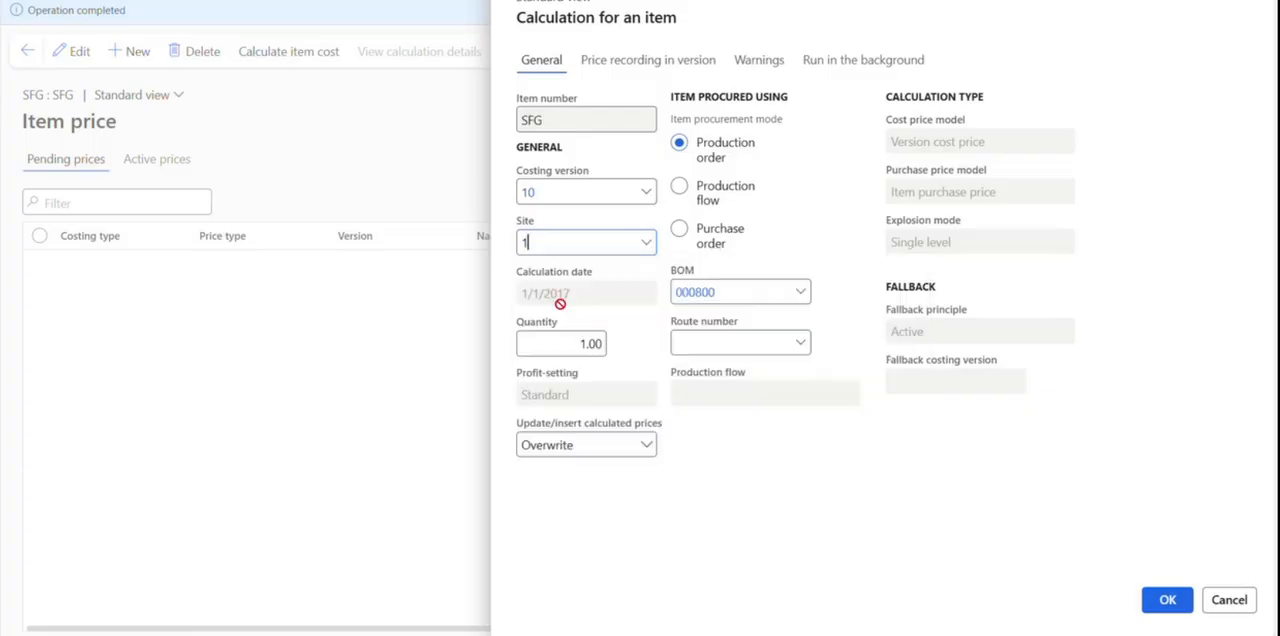
click(1168, 601)
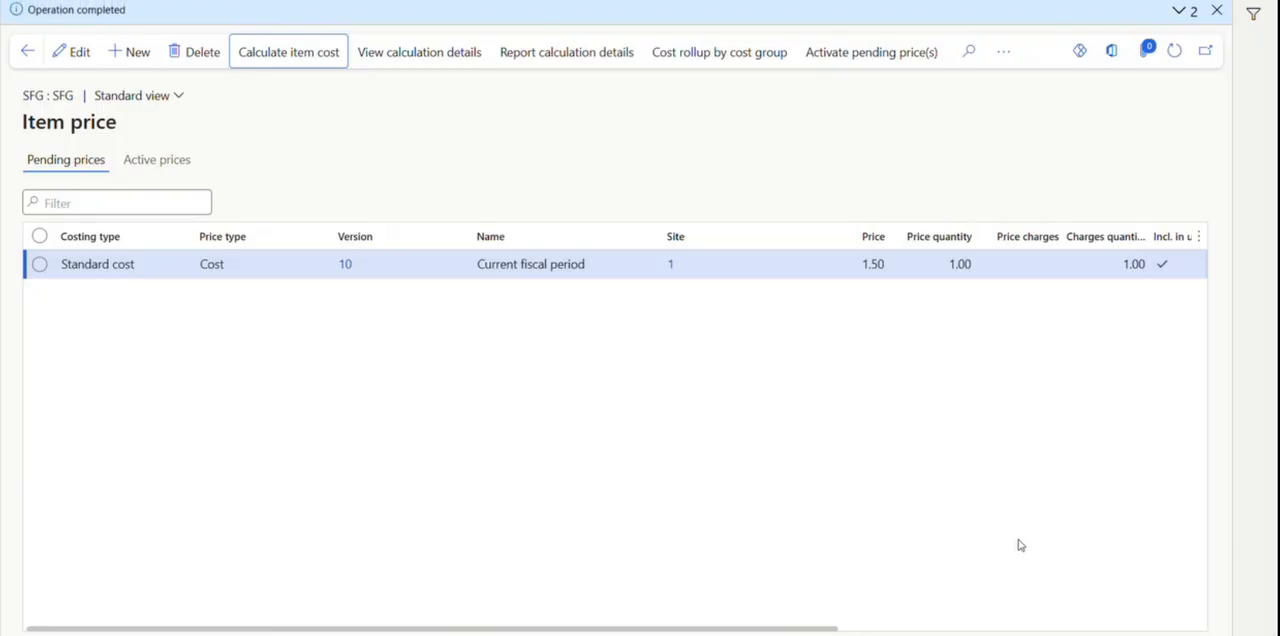
Delete the pending standard cost record of SFG for costing version 10.
click(57, 163)
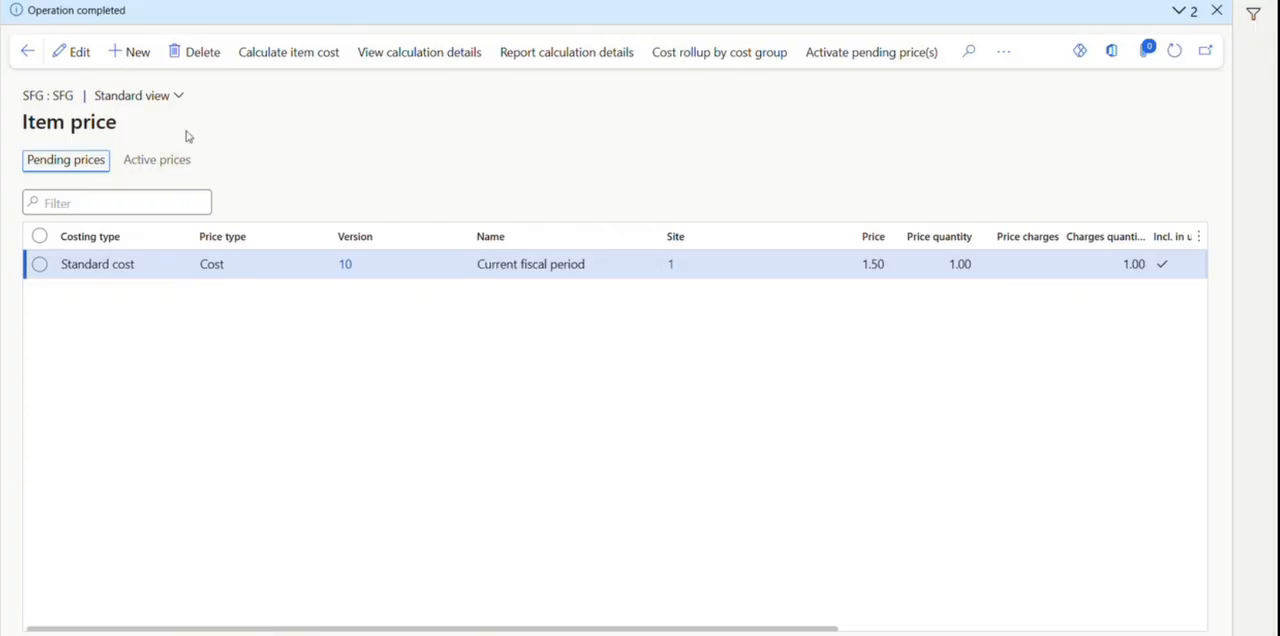
click(208, 53)
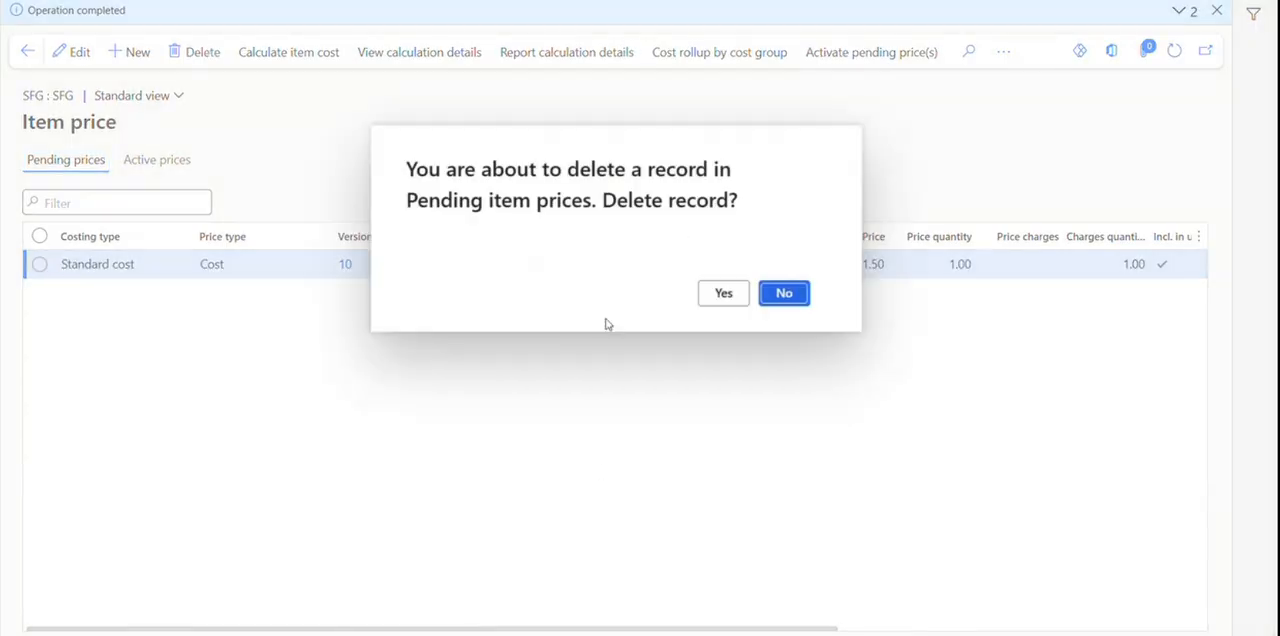
click(723, 293)
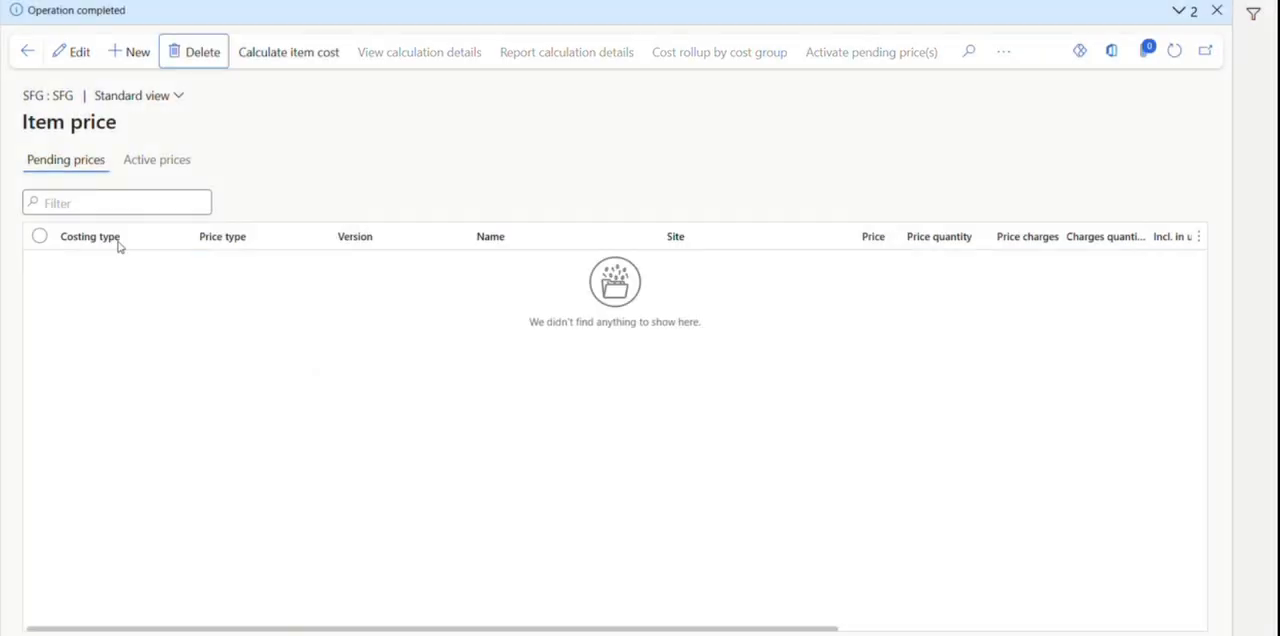
Reopen the item price page of SFG and calculate its item cost for costing version 2026 at site 1.
click(27, 51)
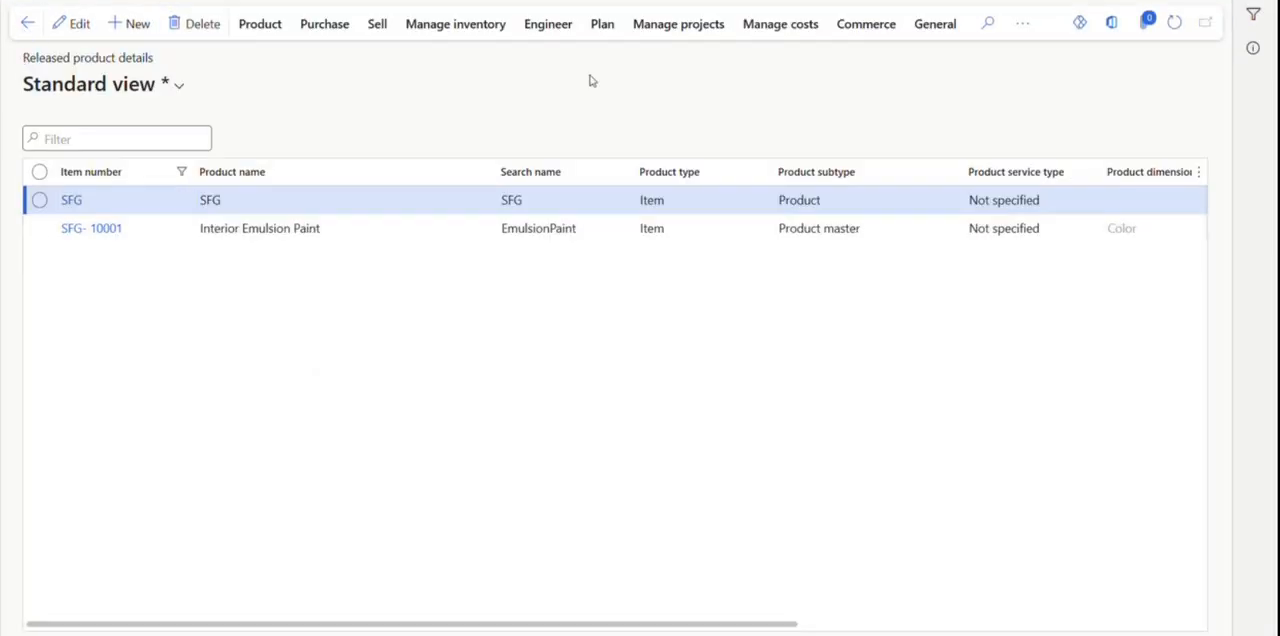
click(781, 20)
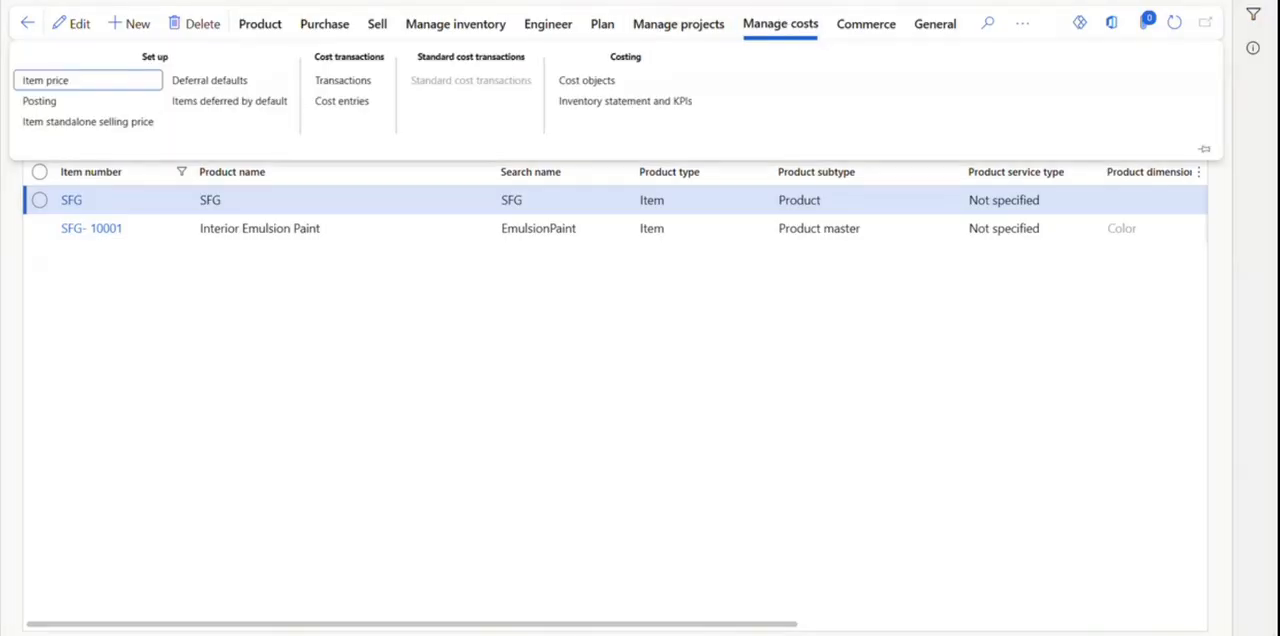
click(50, 82)
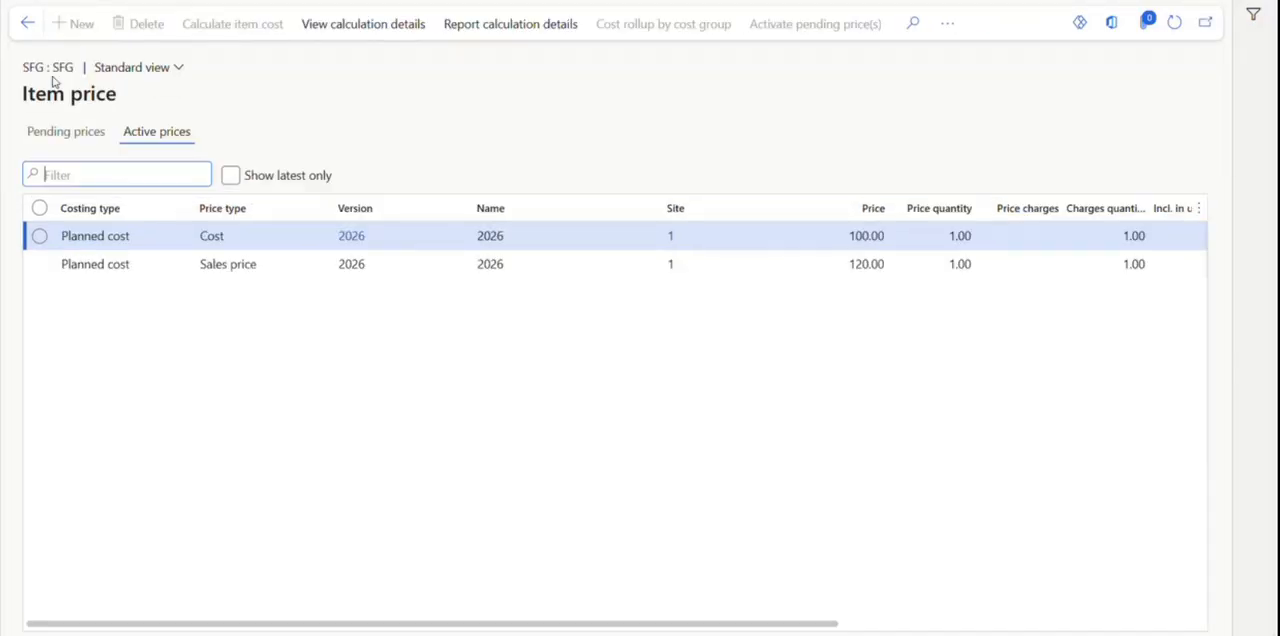
click(66, 133)
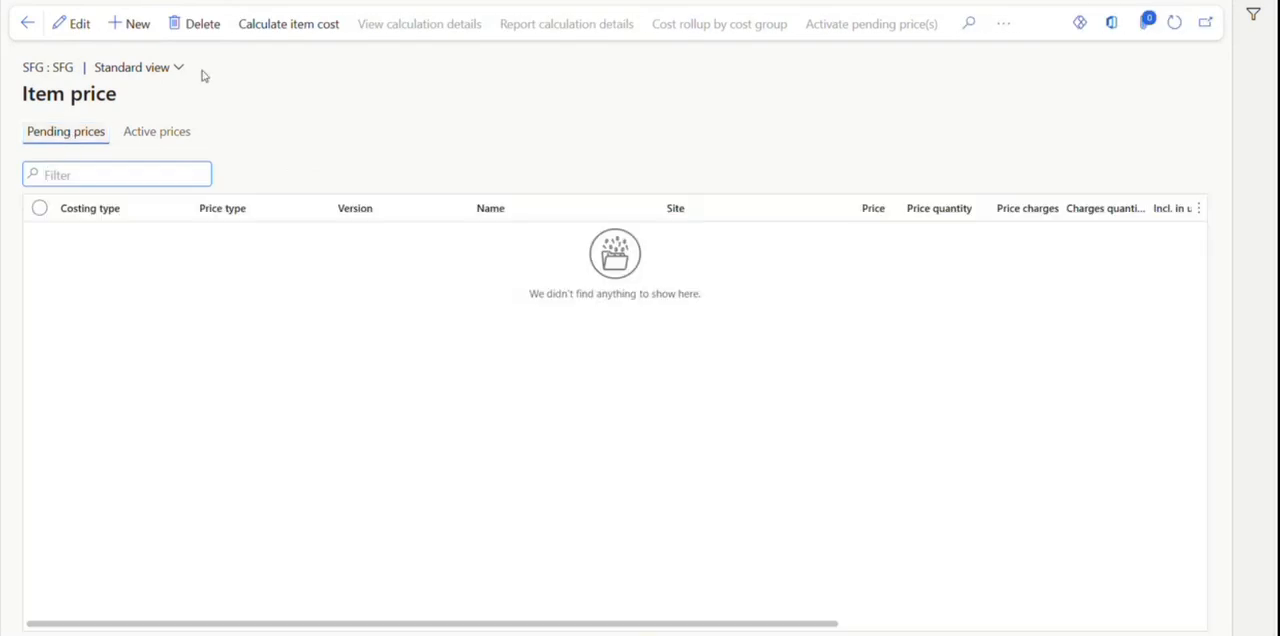
click(292, 25)
click(646, 191)
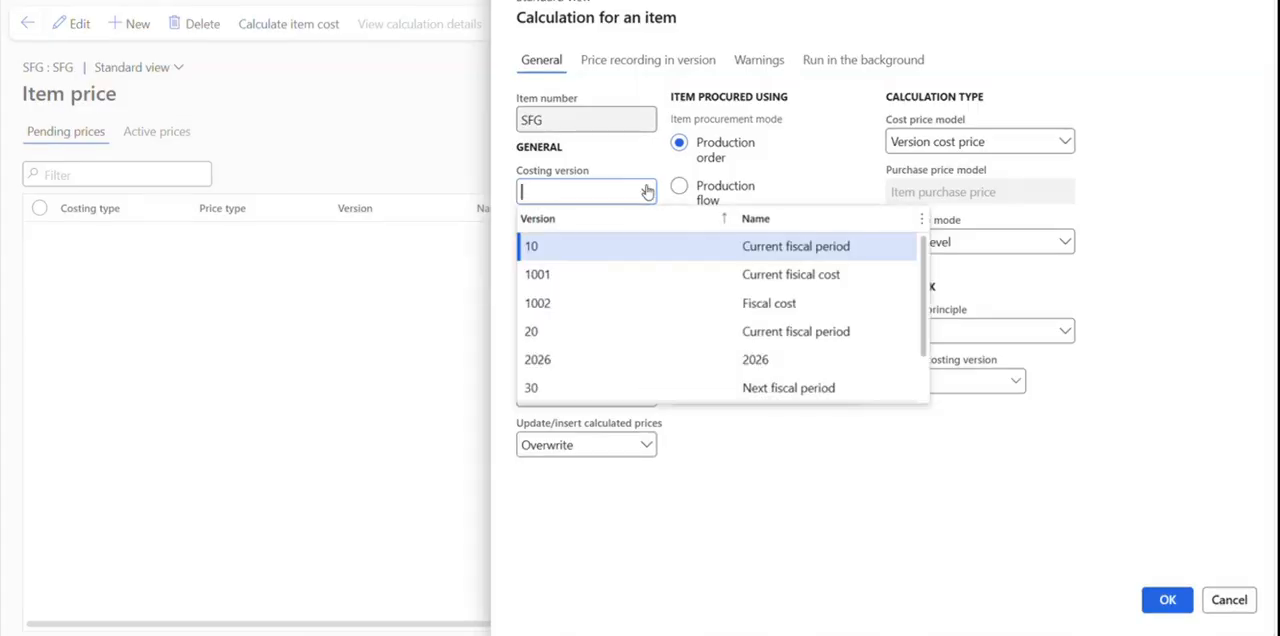
scroll(622, 316, down, 1)
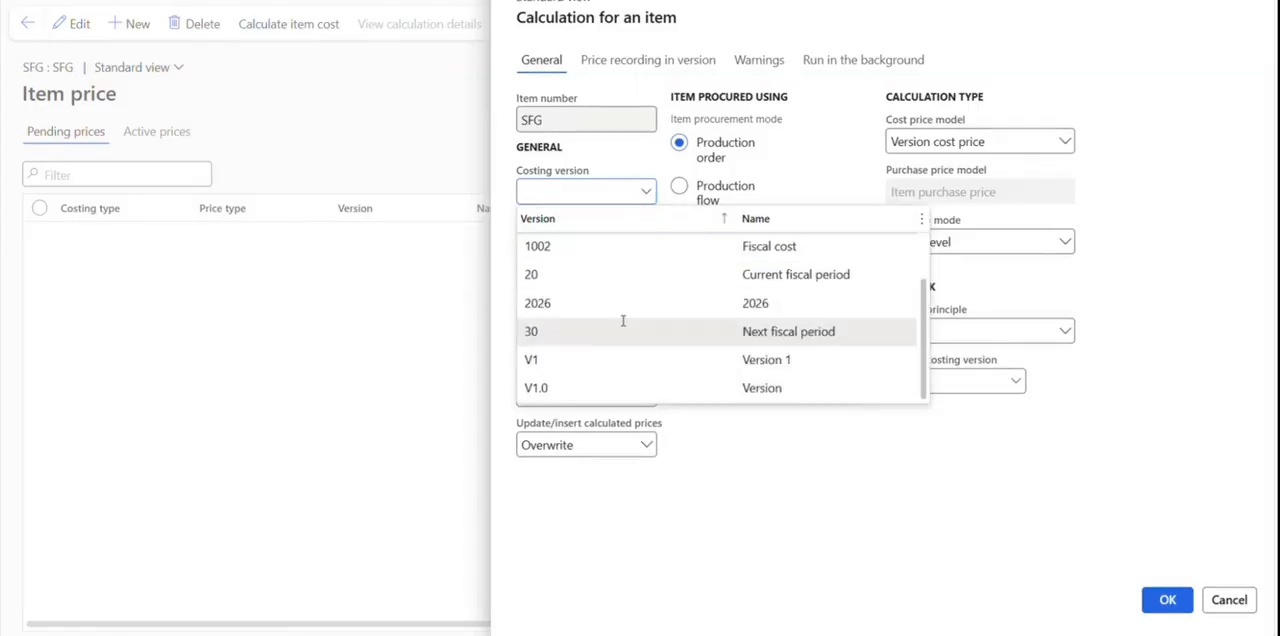
click(602, 317)
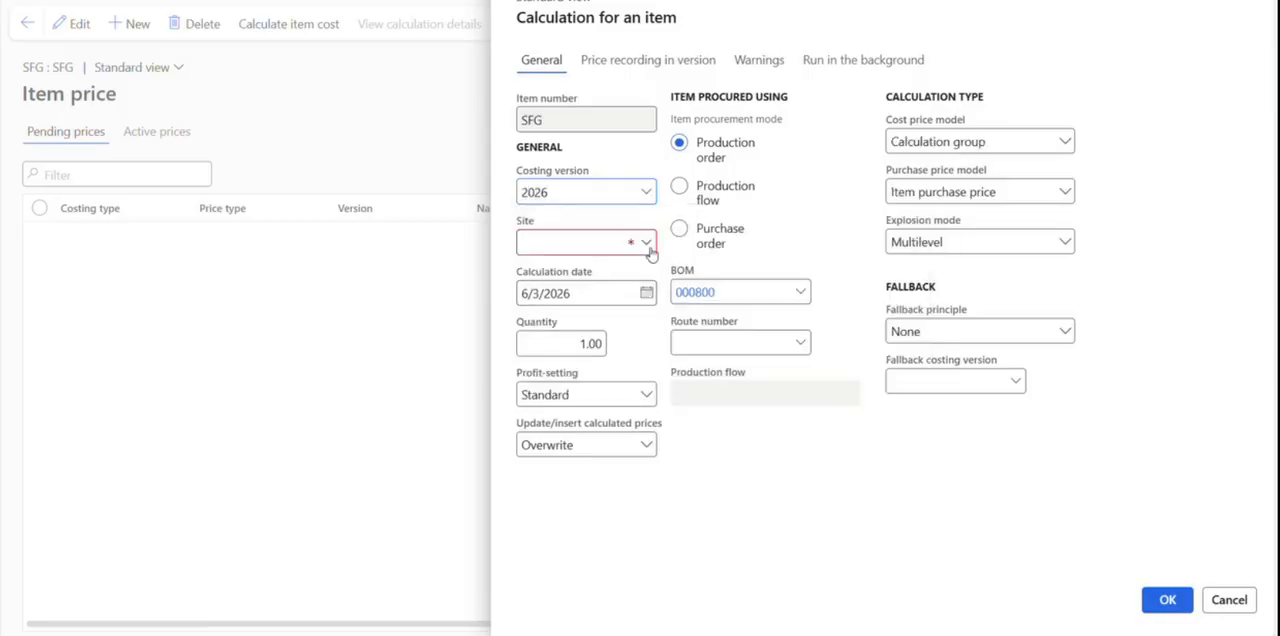
click(646, 242)
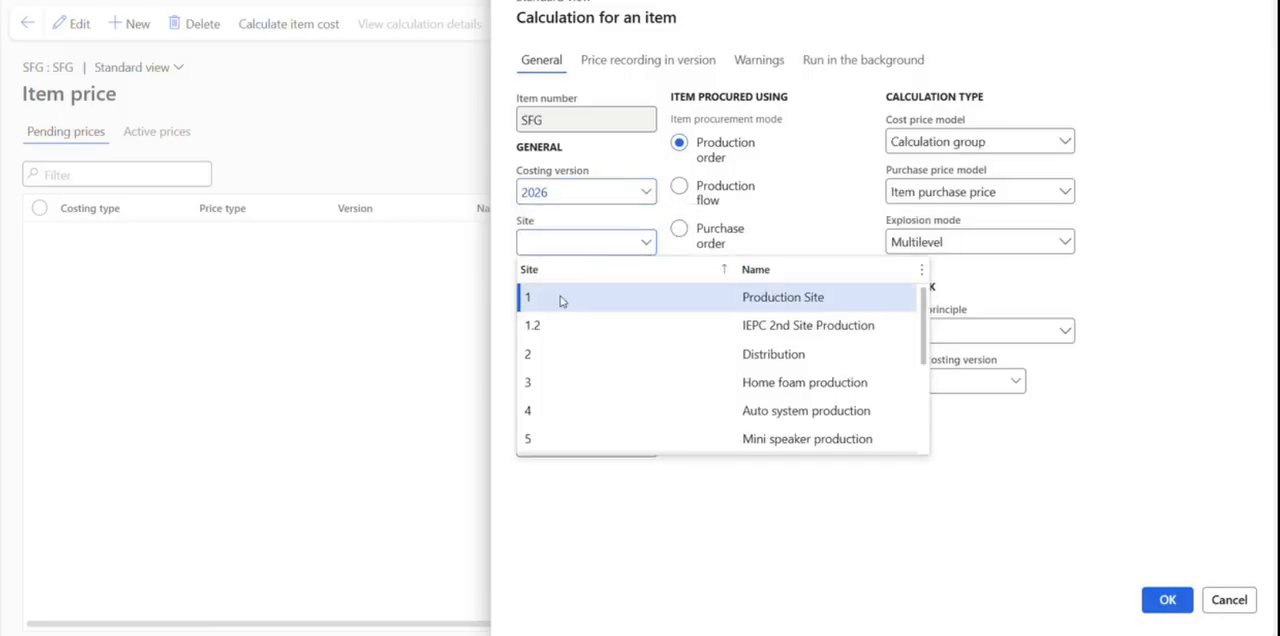
click(561, 297)
click(1167, 599)
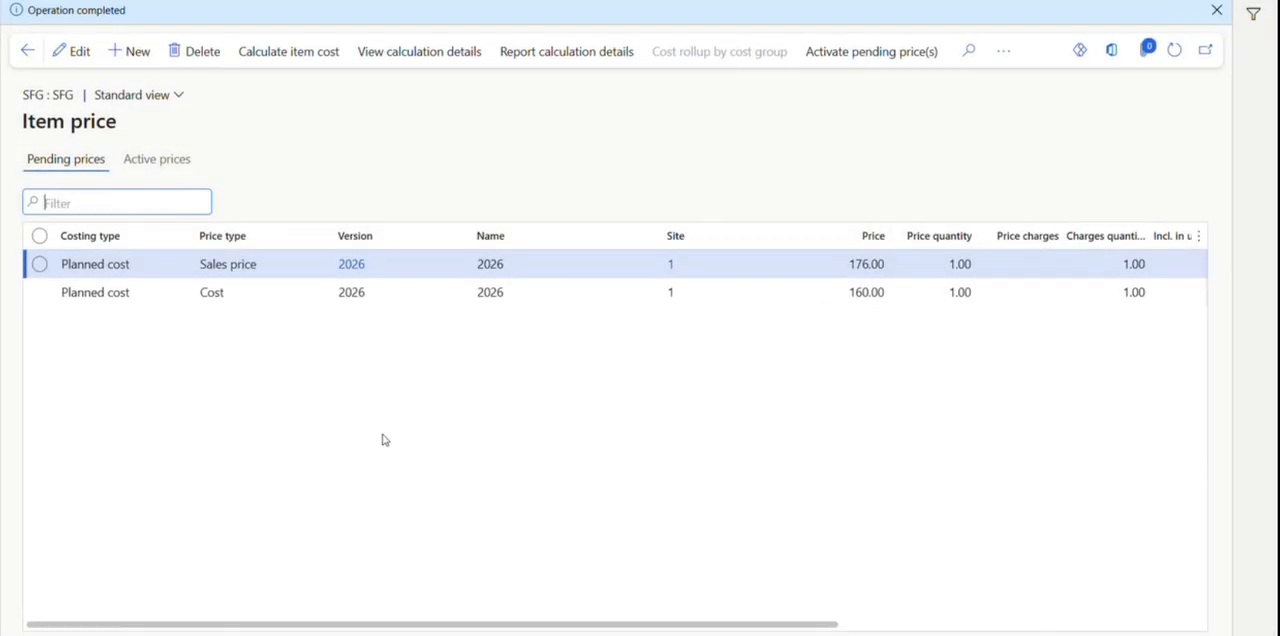
Activate both pending 2026 price records of SFG, cost and sales price, and display the active prices.
click(784, 288)
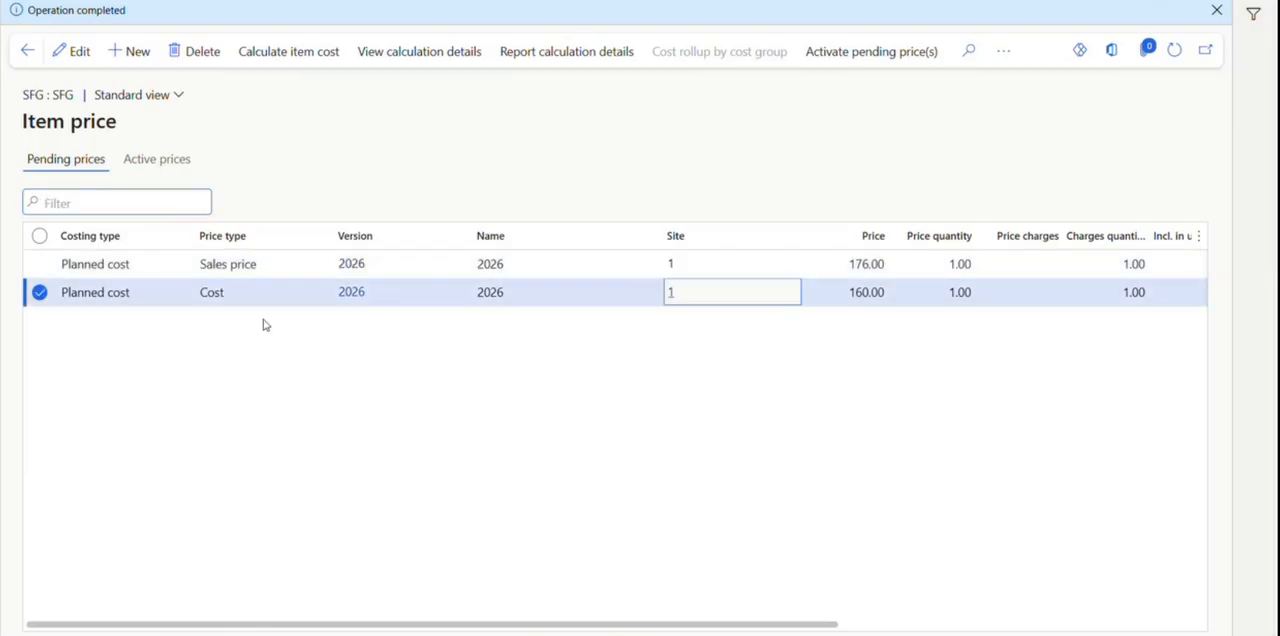
click(845, 292)
drag(848, 292, 874, 263)
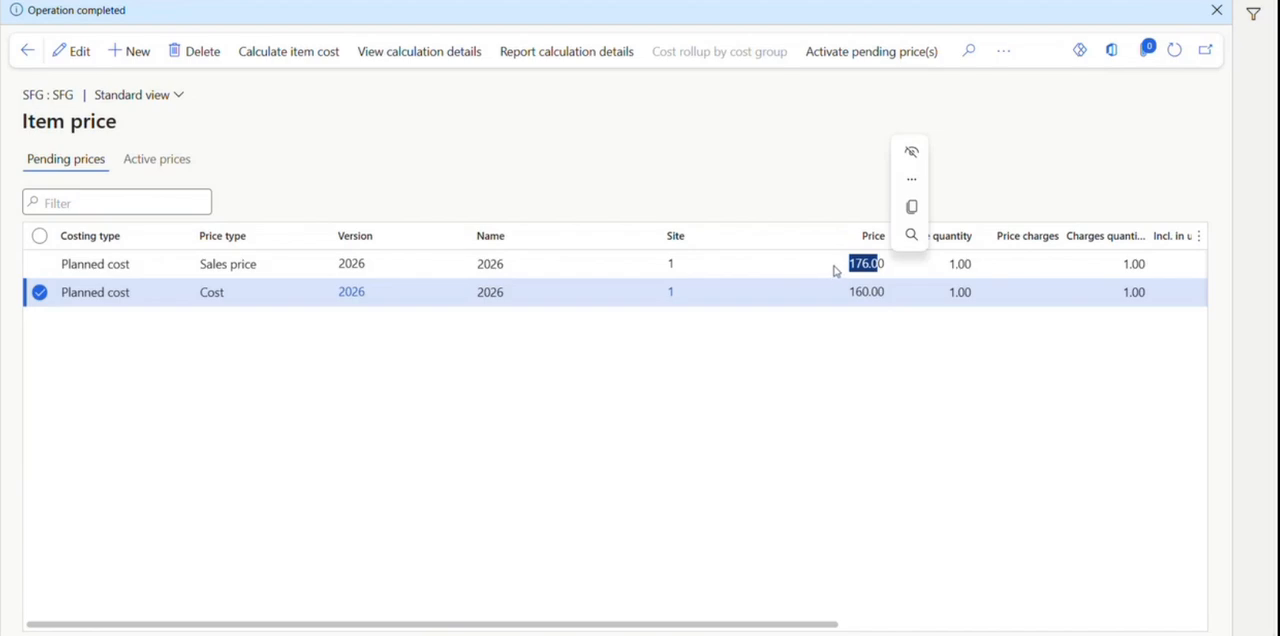
click(39, 236)
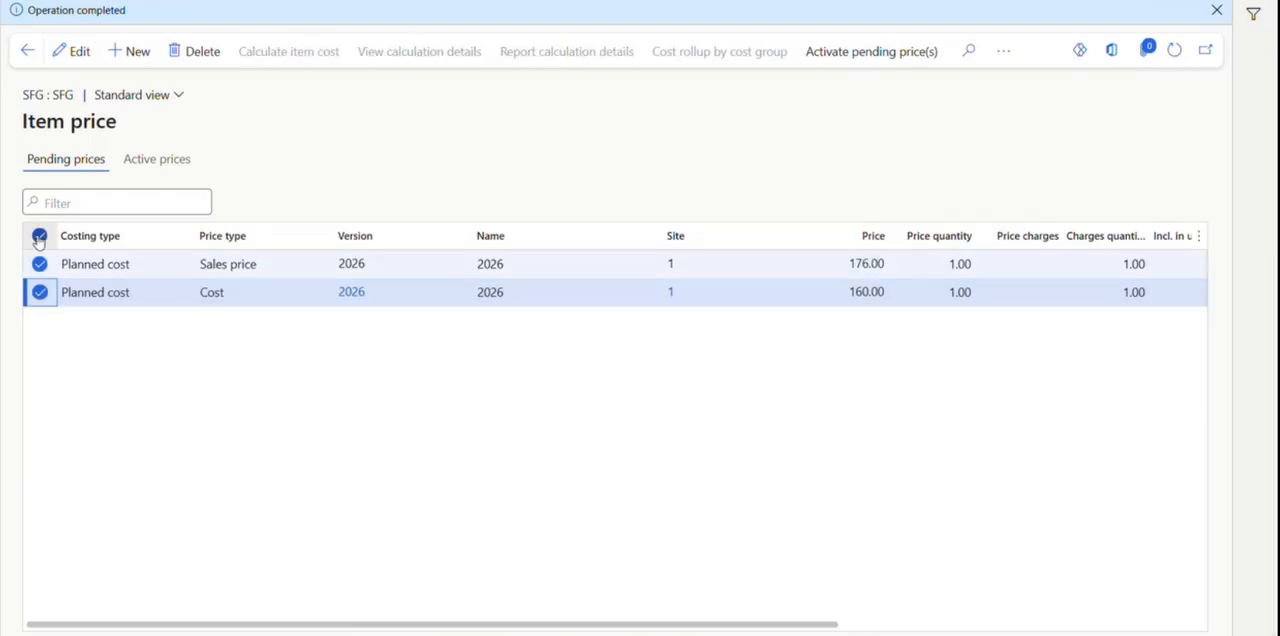
click(876, 56)
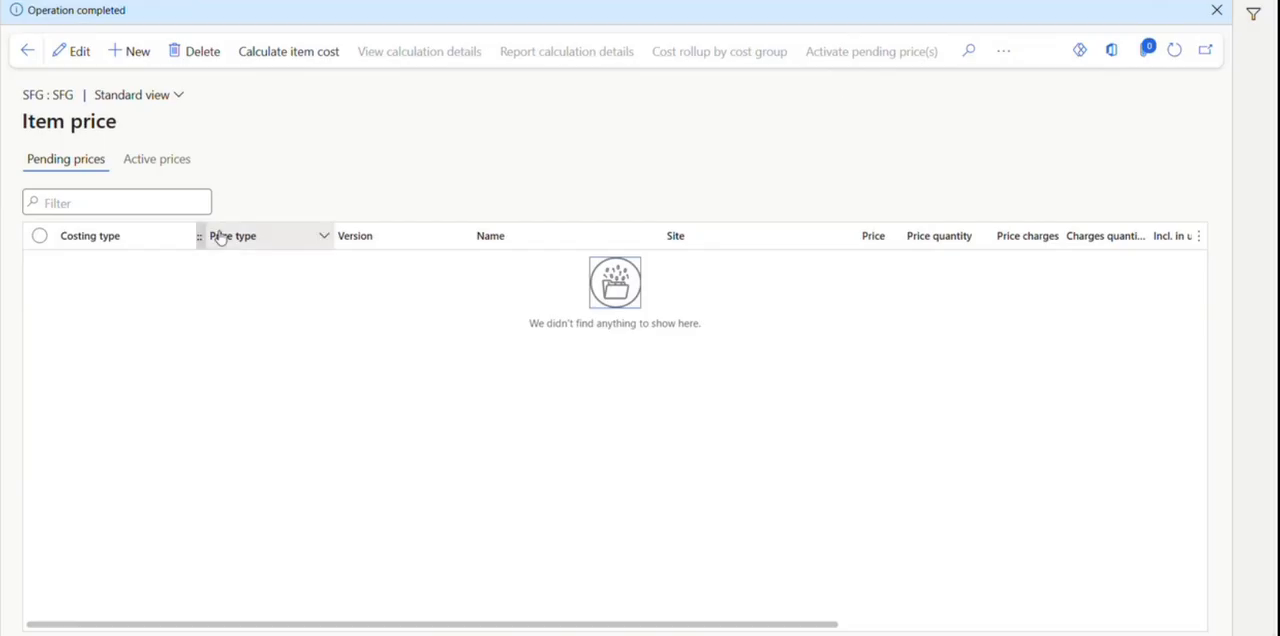
click(160, 164)
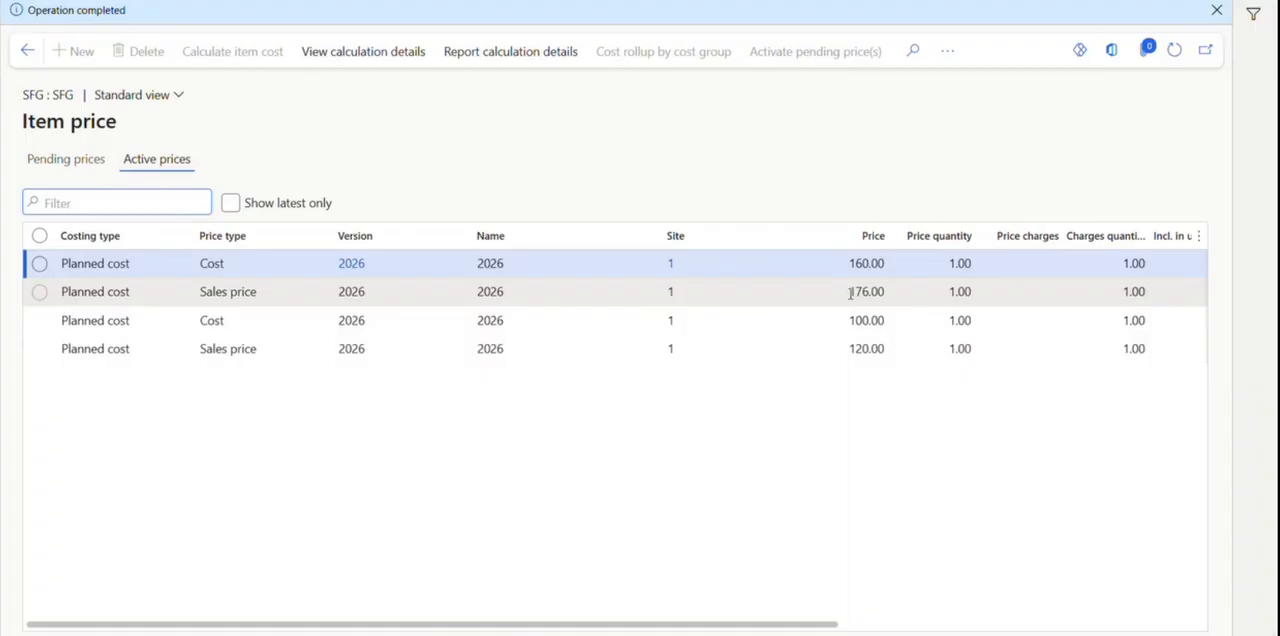
Open the released product details of SFG and examine the base sales price among its Sell settings.
click(27, 50)
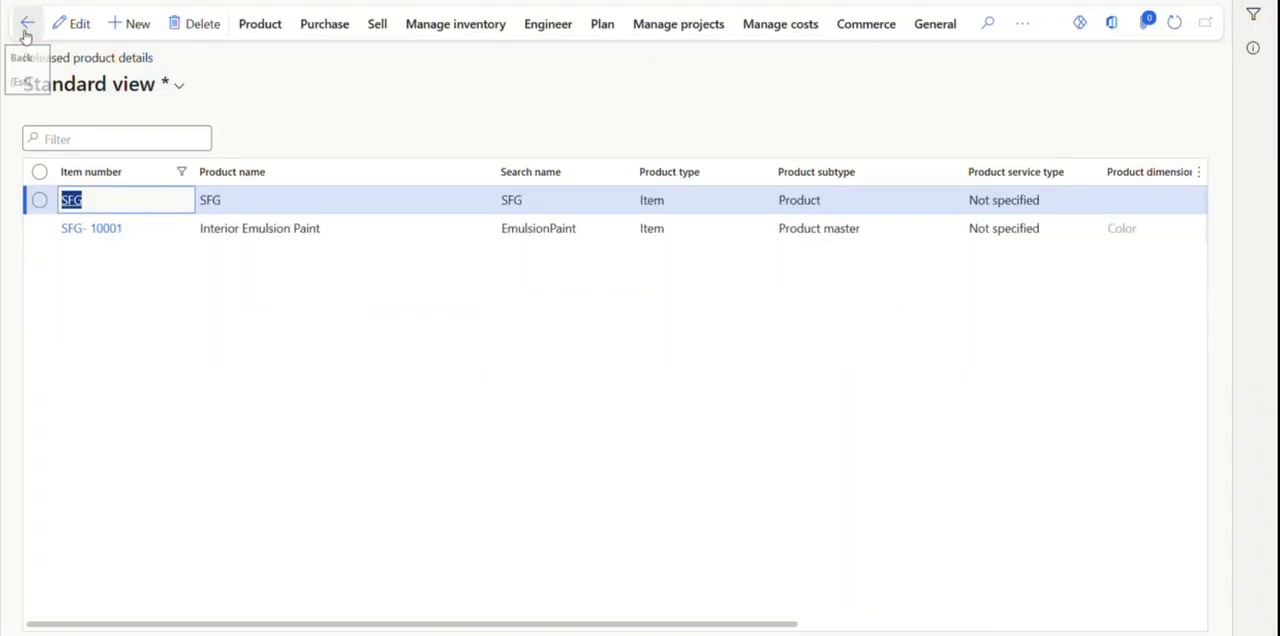
click(131, 275)
click(79, 203)
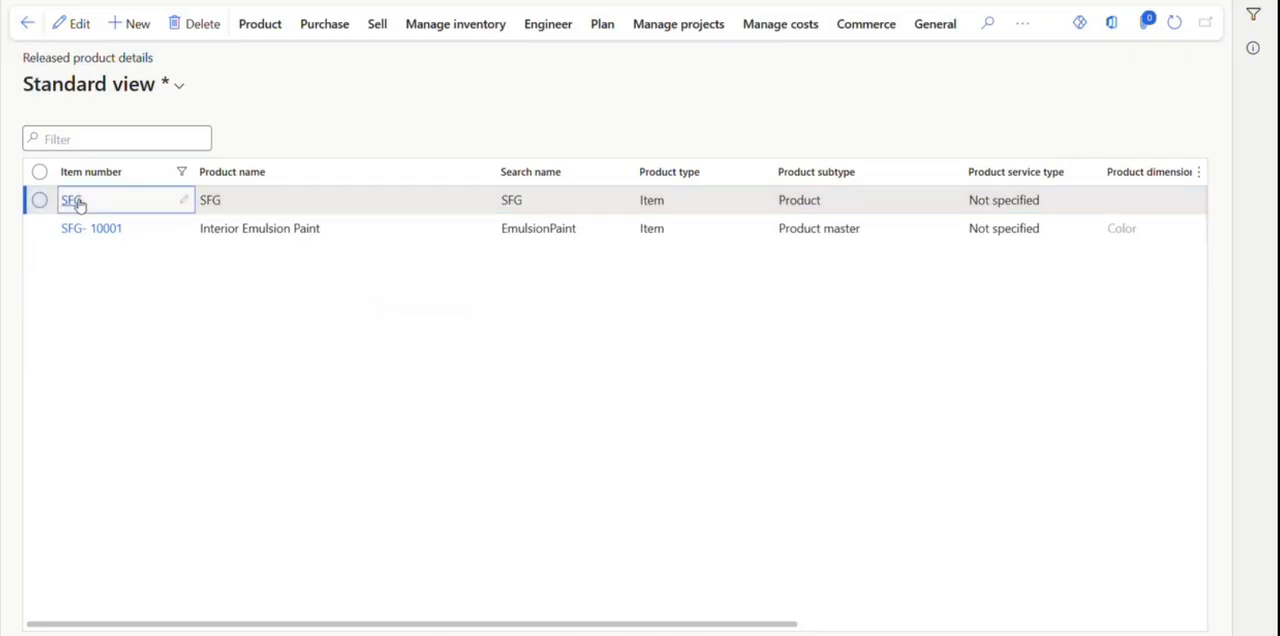
click(74, 203)
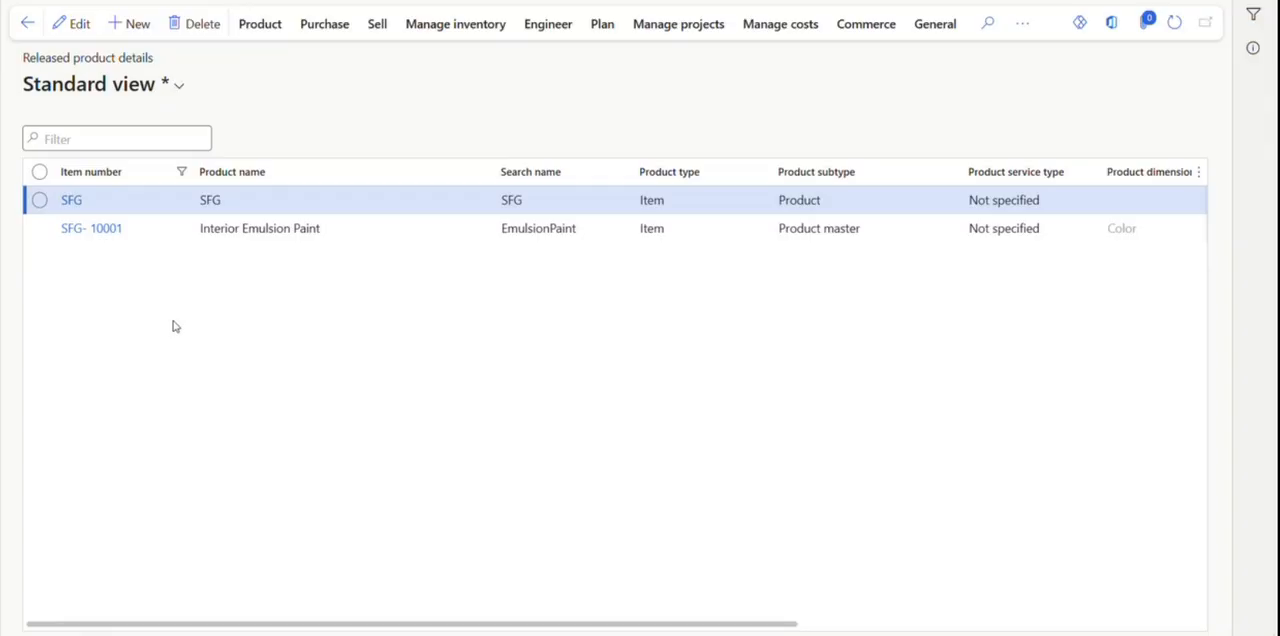
click(62, 205)
scroll(272, 357, down, 10)
scroll(272, 357, down, 2)
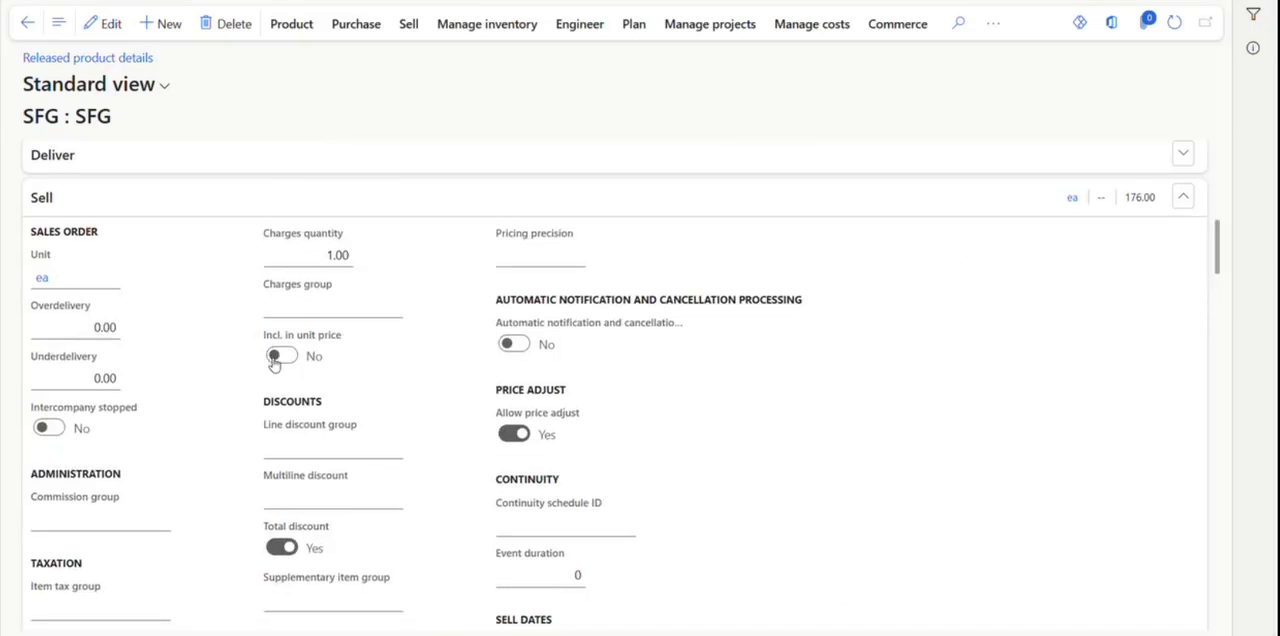
scroll(274, 363, down, 3)
scroll(273, 357, down, 3)
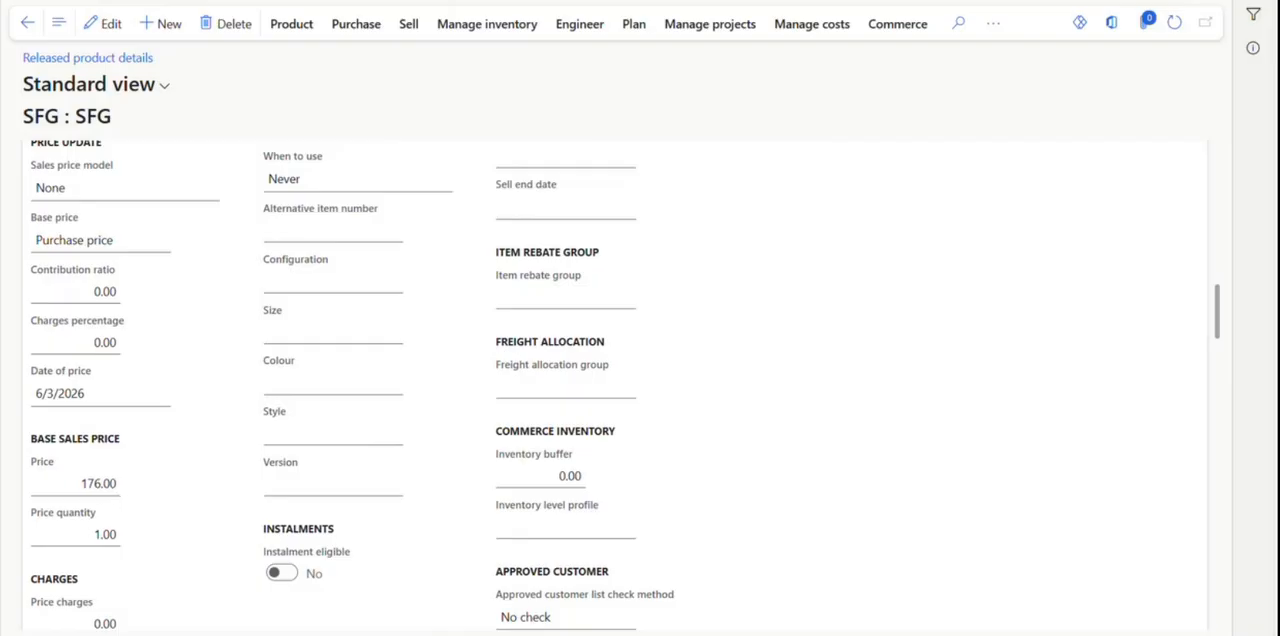
Return to the released products list and filter it to item numbers beginning with FG.
click(27, 22)
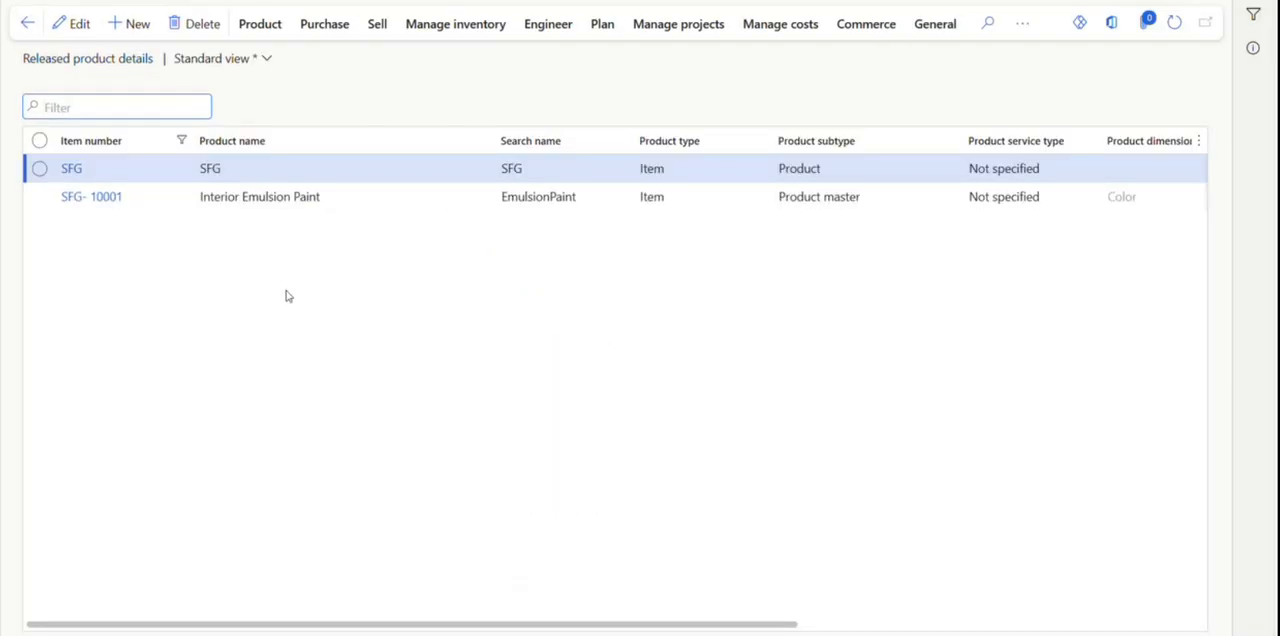
click(185, 140)
text(FG)
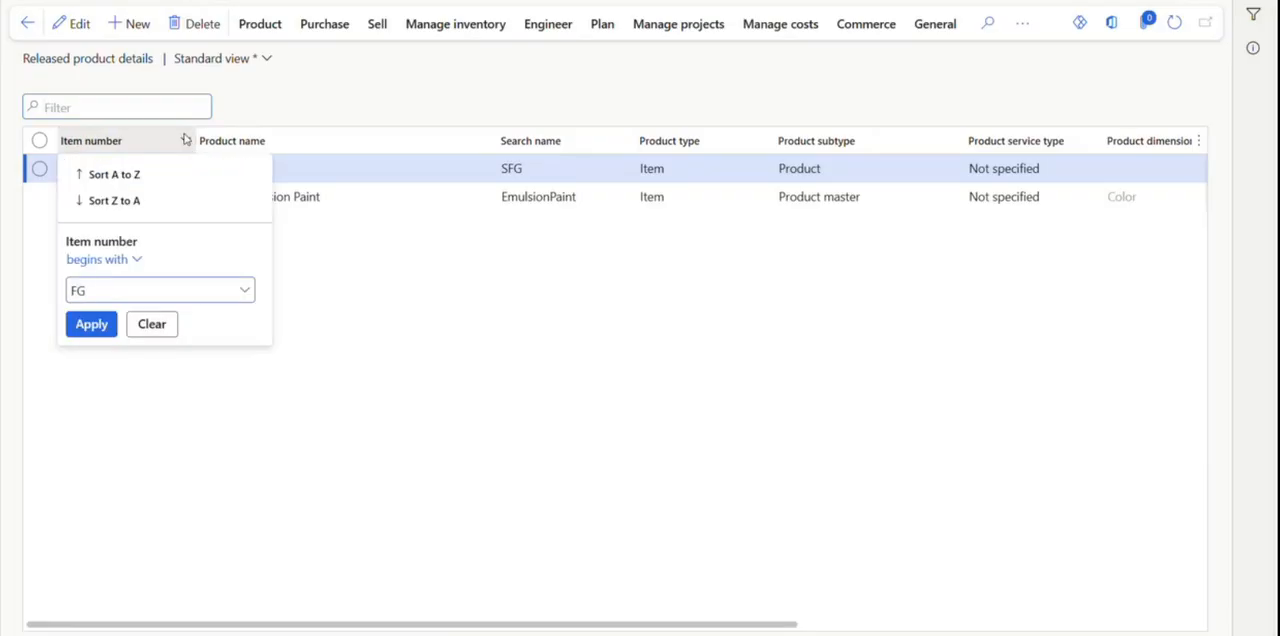
key(Return)
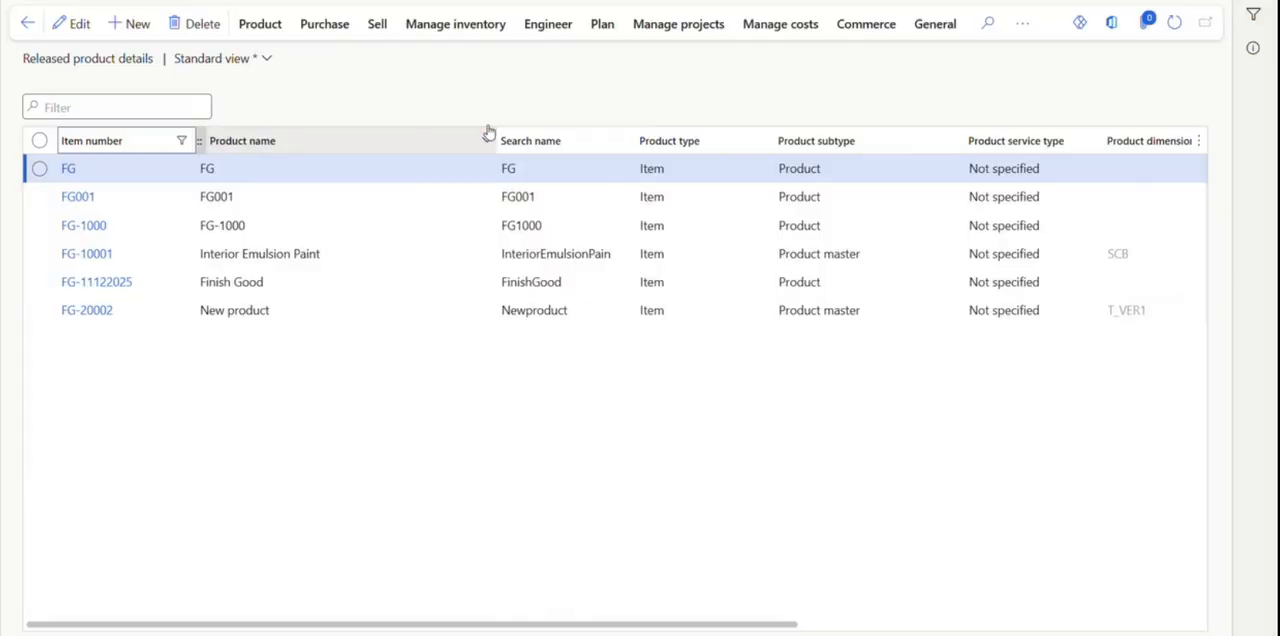
Open the item price page of item FG and show its pending prices.
click(564, 30)
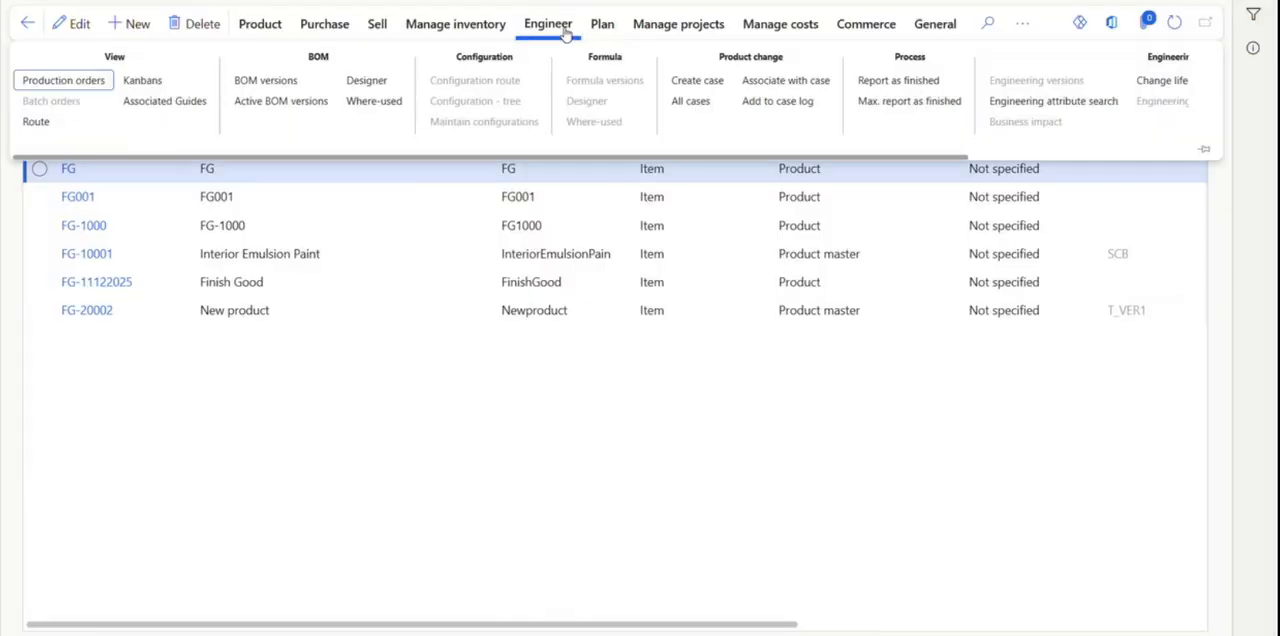
click(776, 21)
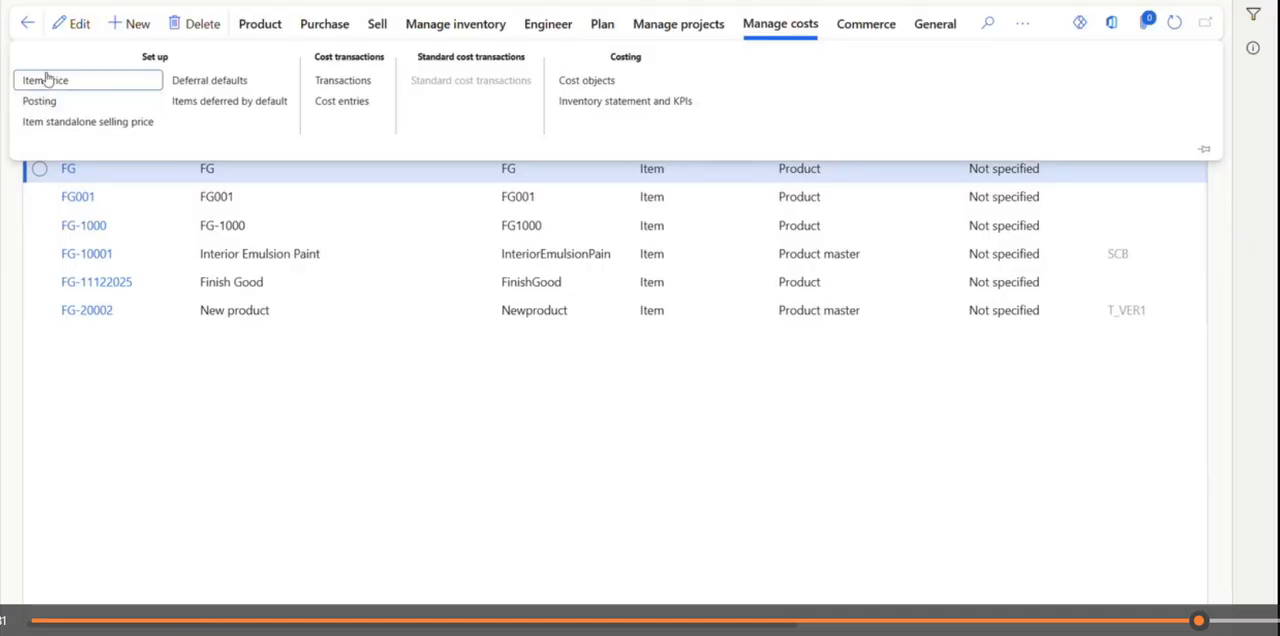
click(75, 84)
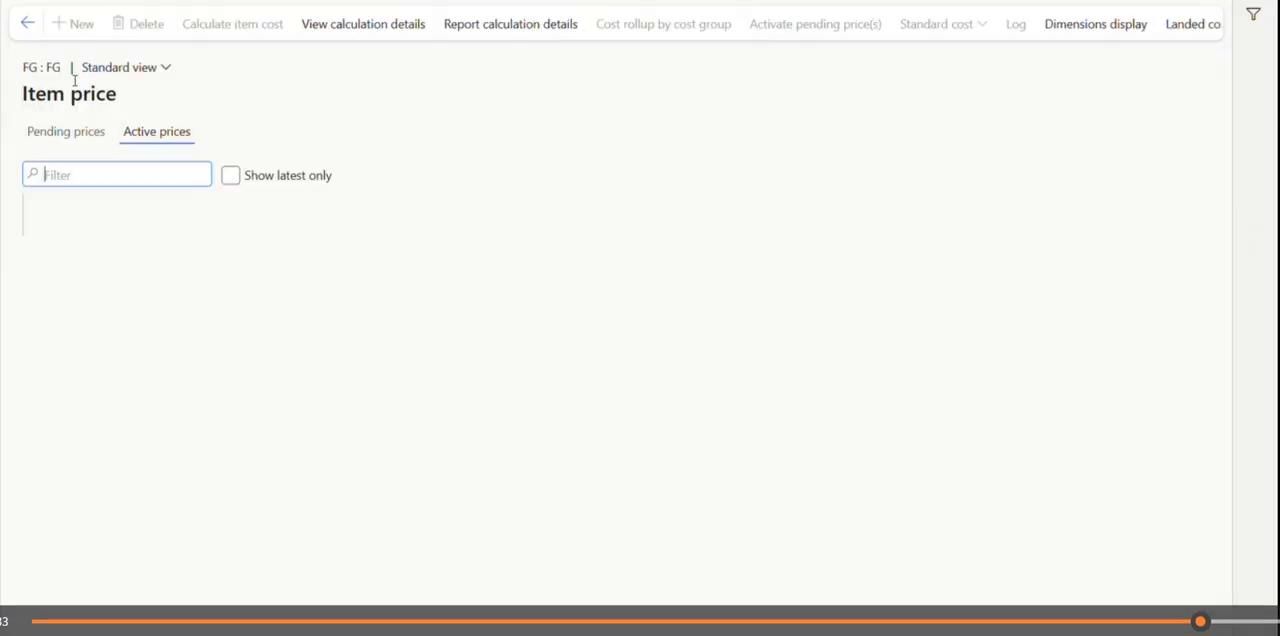
click(80, 145)
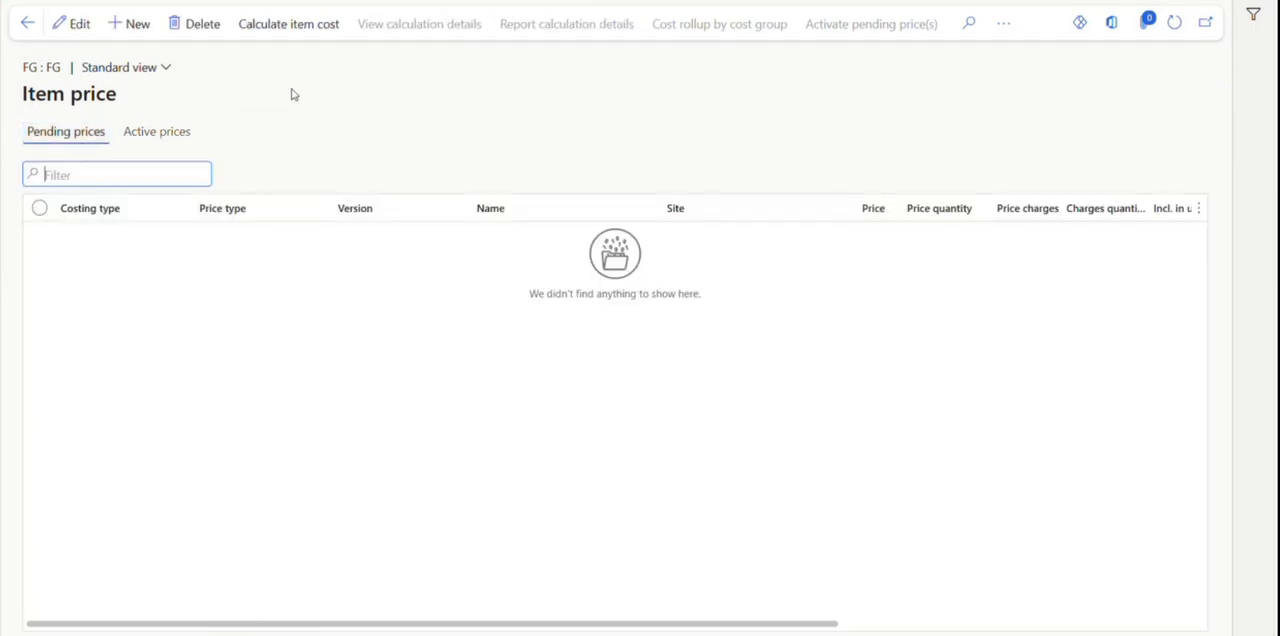
Calculate the item cost of FG with costing version 2026 and site 1, leaving the route number blank.
click(288, 24)
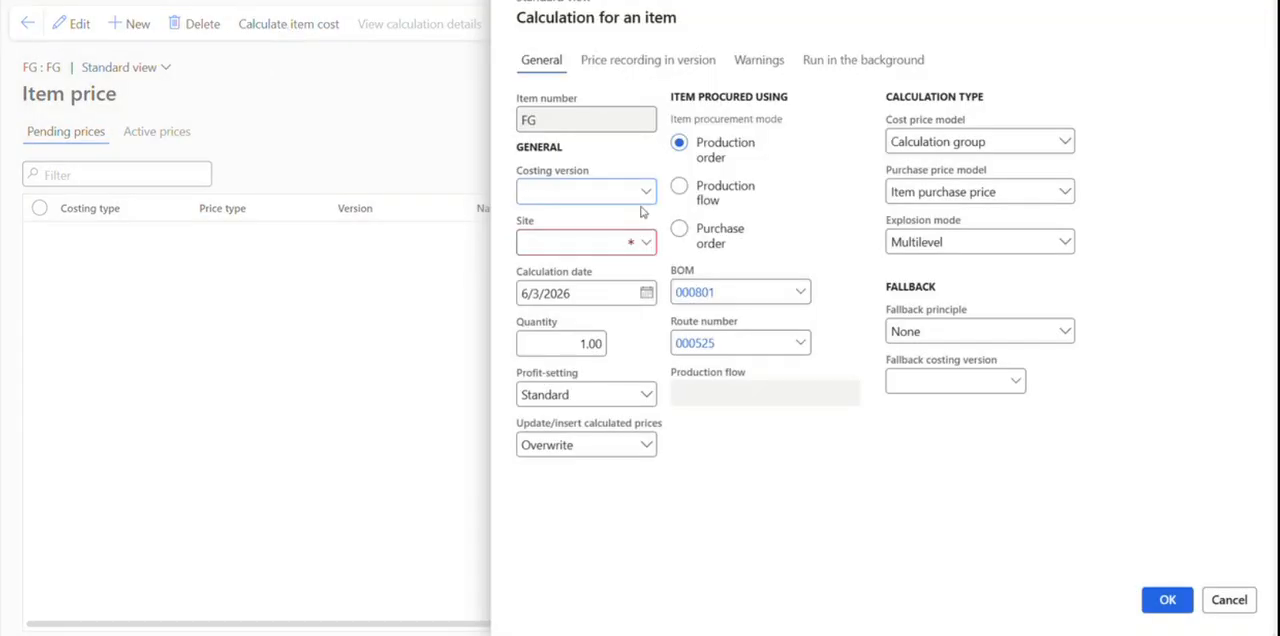
click(645, 192)
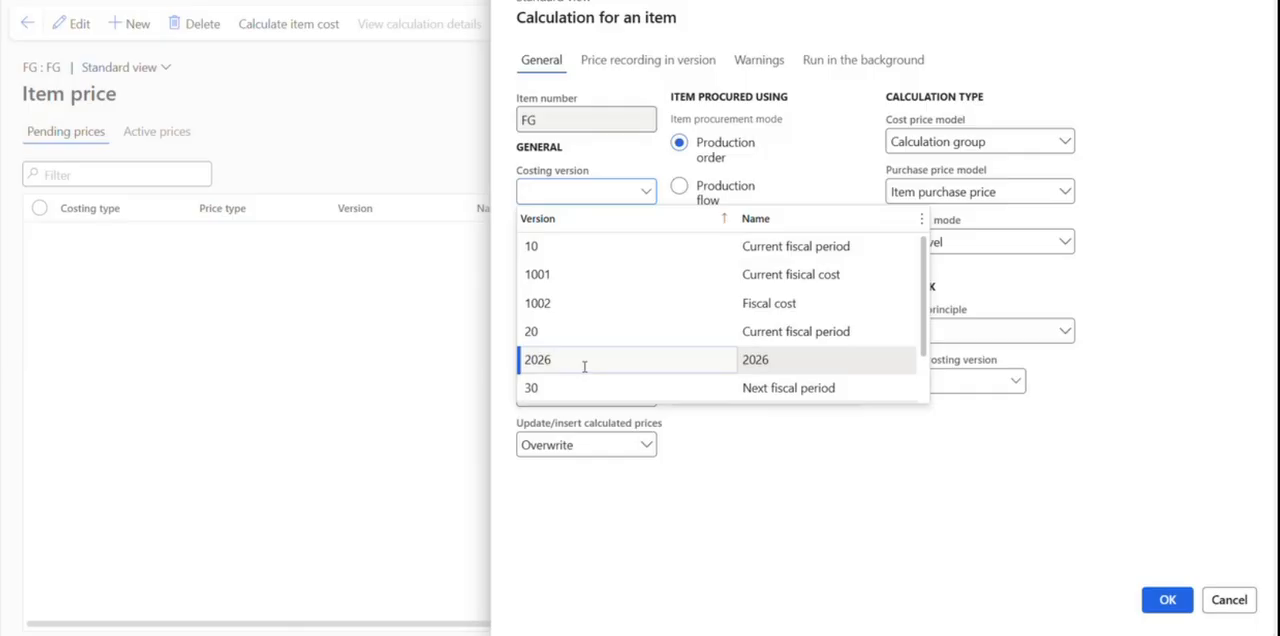
click(583, 361)
click(646, 243)
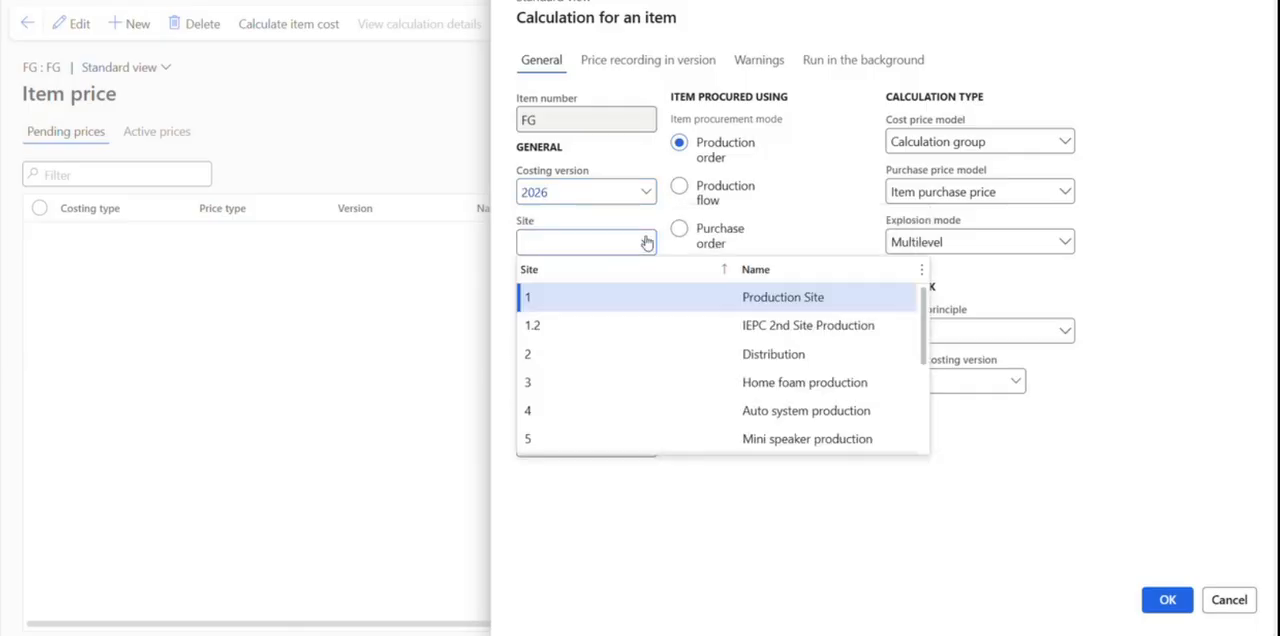
click(581, 309)
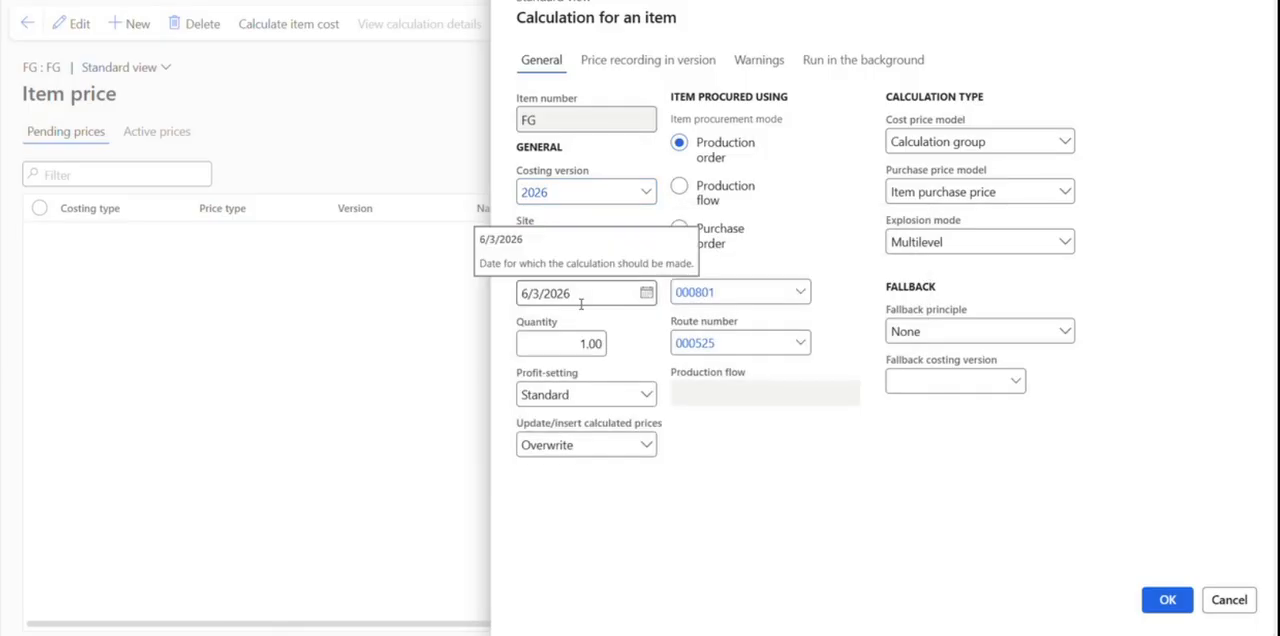
click(749, 344)
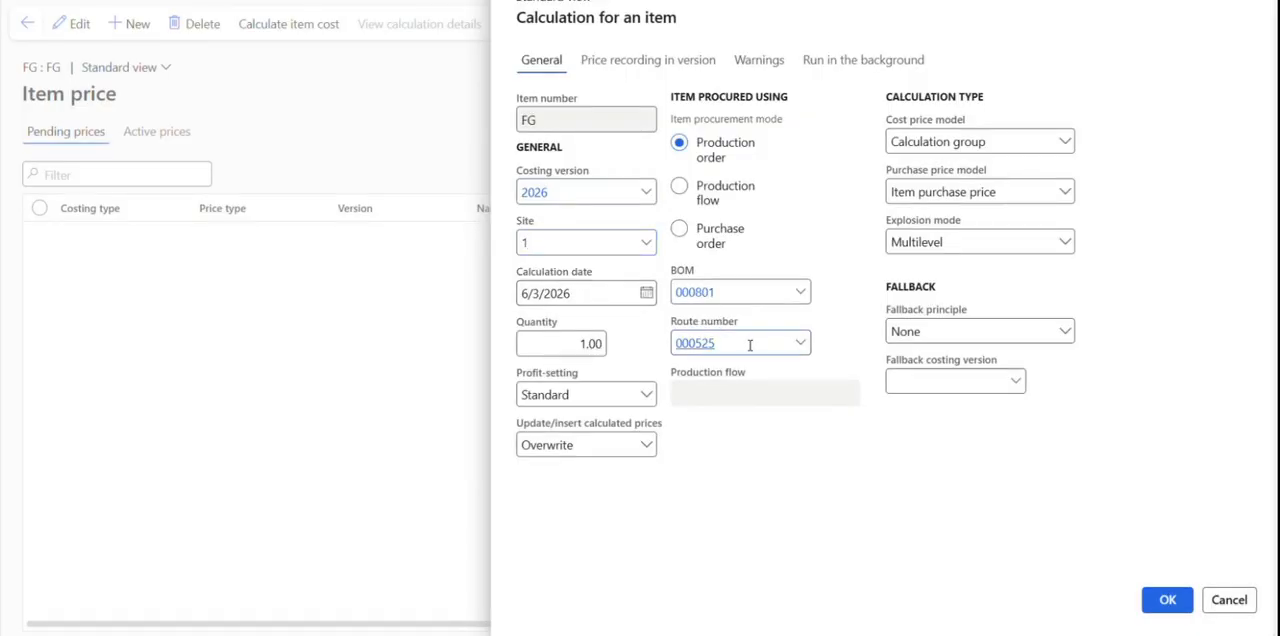
key(BackSpace)
key(BackSpace)
key(BackSpace)
key(BackSpace)
key(BackSpace)
key(BackSpace)
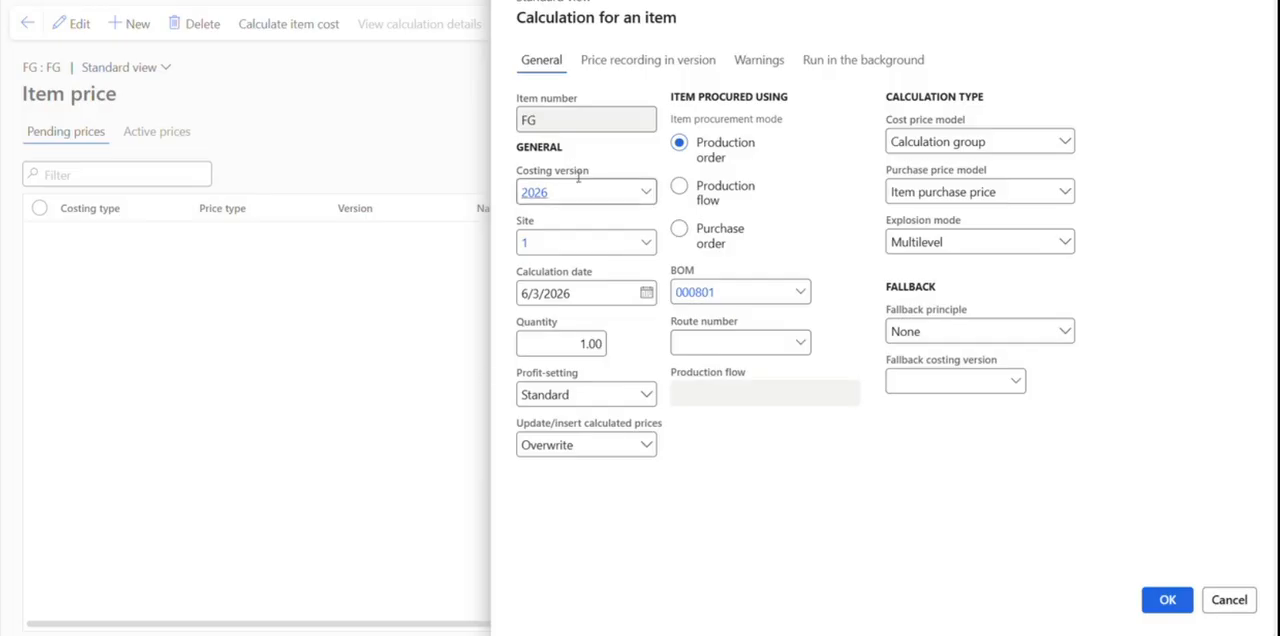
click(1168, 602)
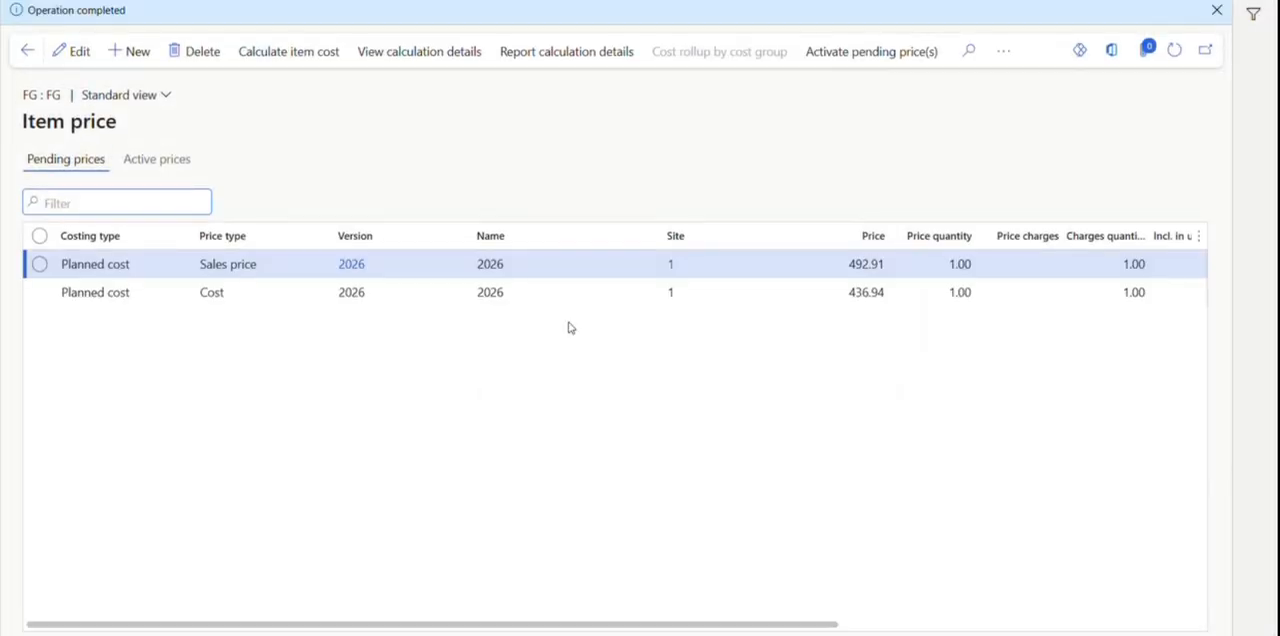
Examine the calculation details of FG's pending cost record and return to the pending prices.
click(564, 288)
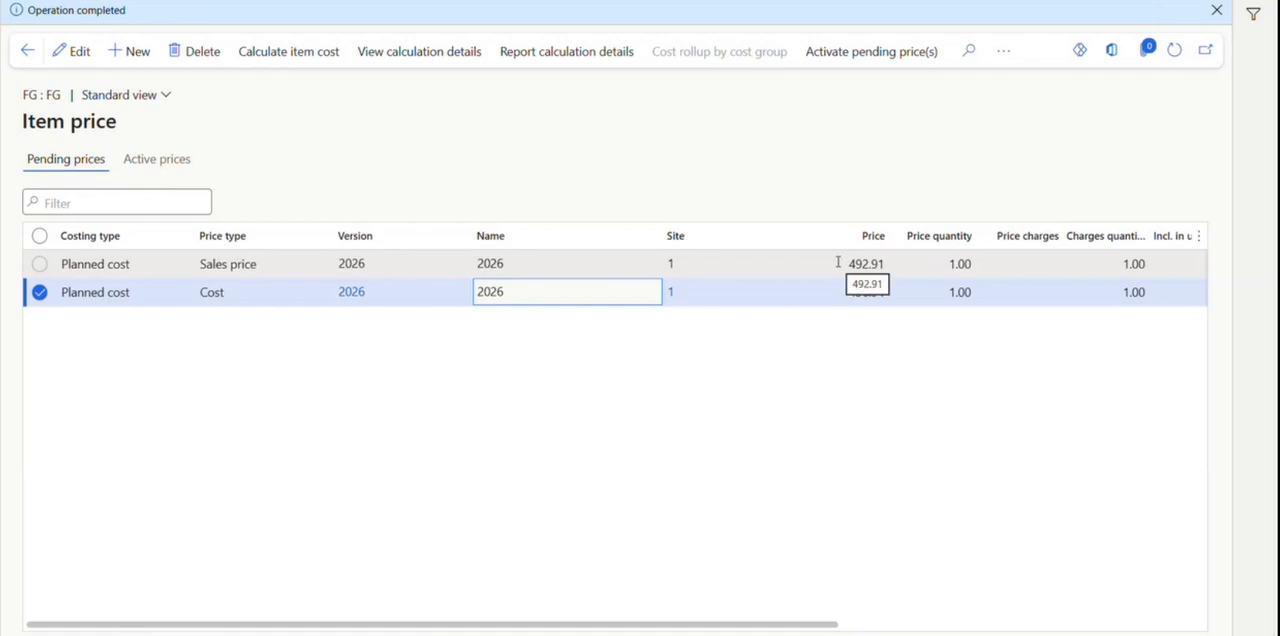
click(423, 60)
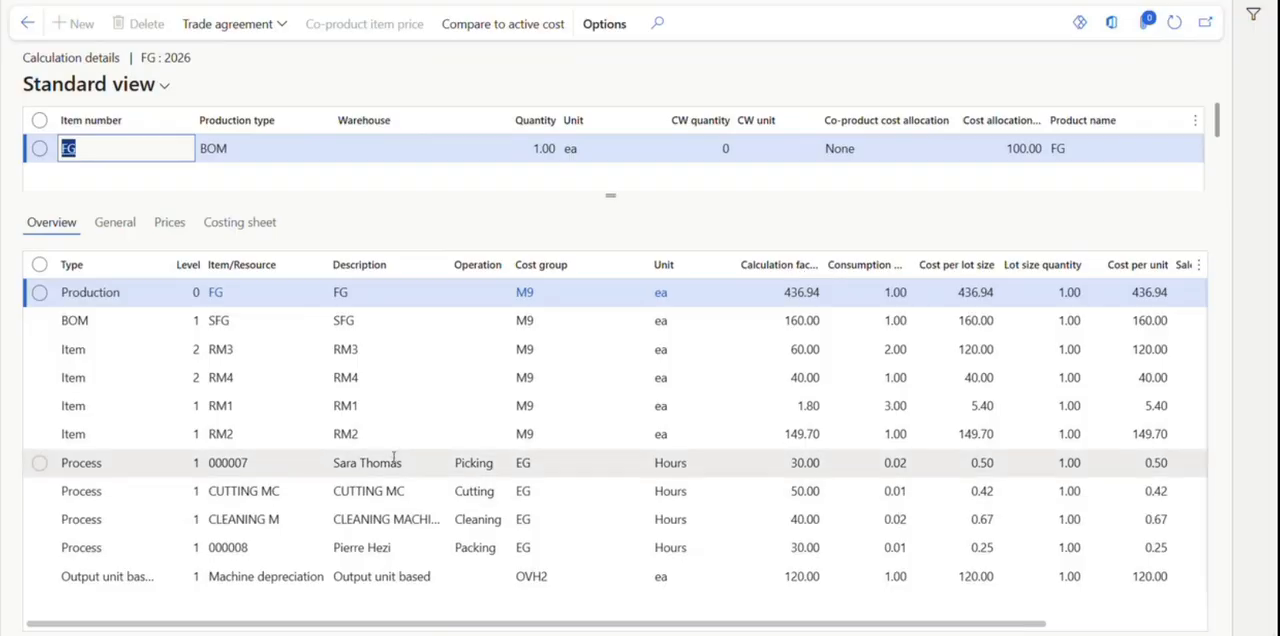
click(25, 28)
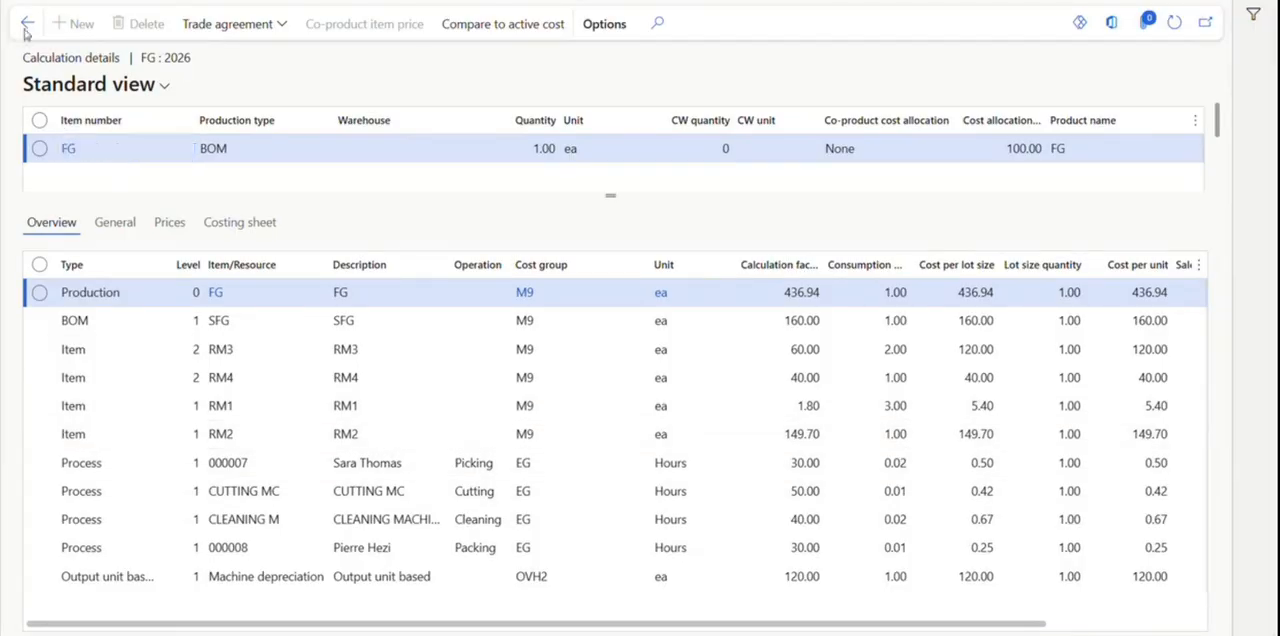
click(86, 163)
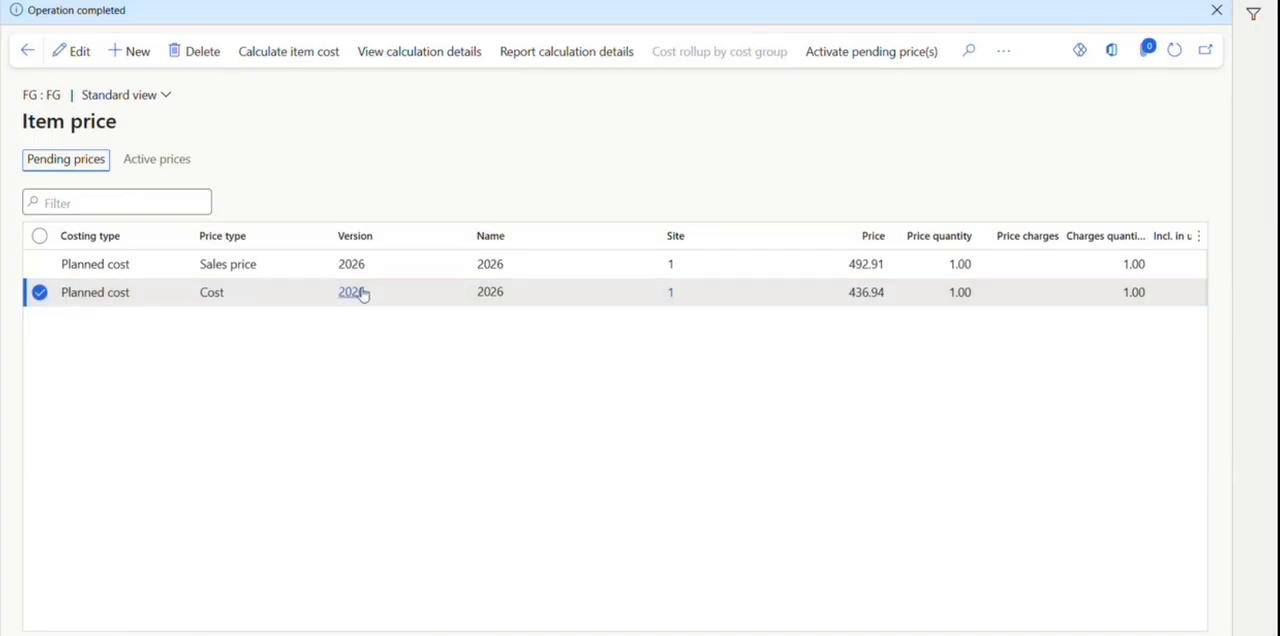
Return to the released products, open the route of item FG and delete its FG Route version.
click(27, 50)
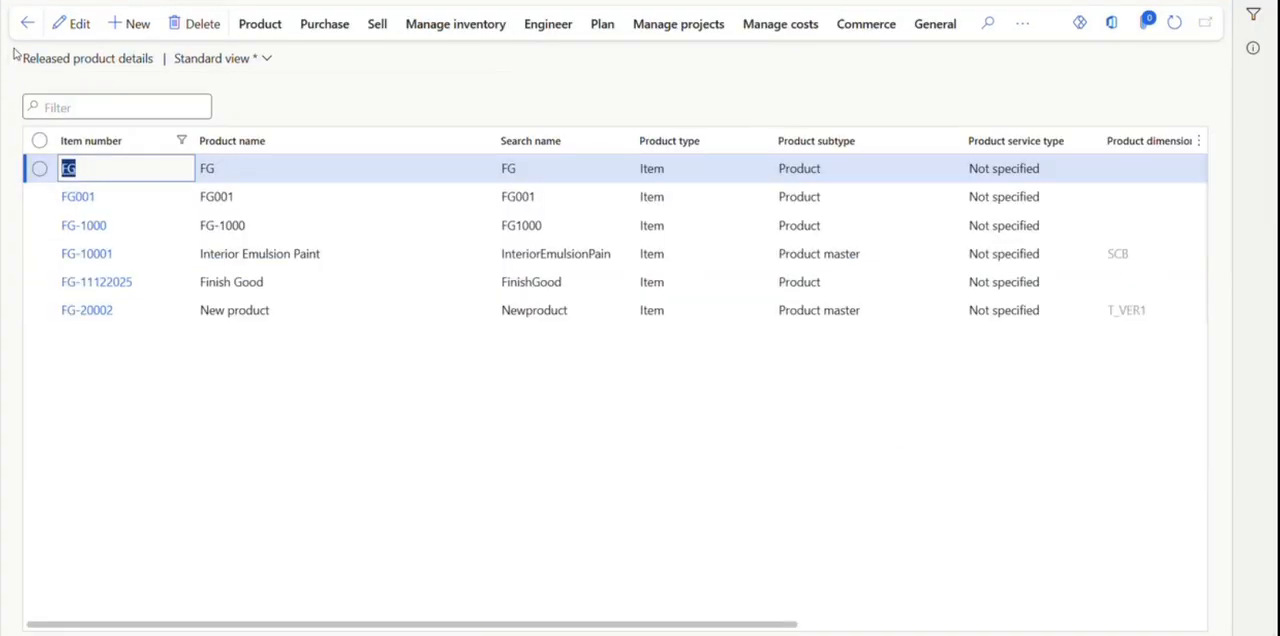
click(531, 33)
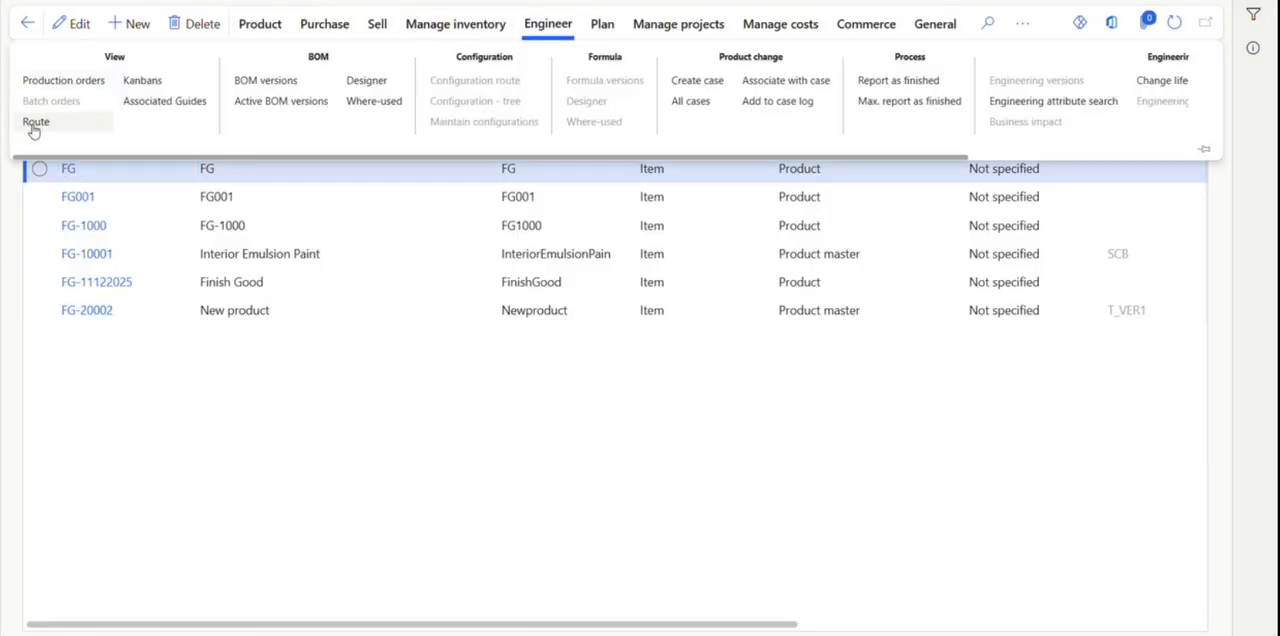
click(34, 126)
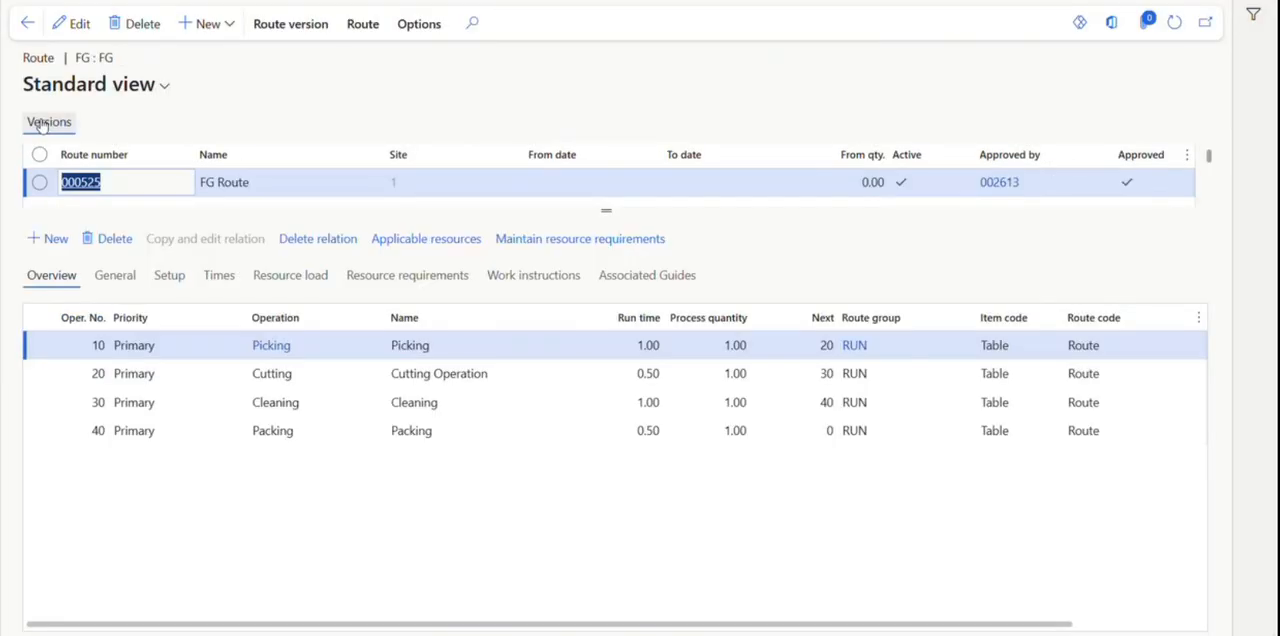
drag(607, 207, 607, 320)
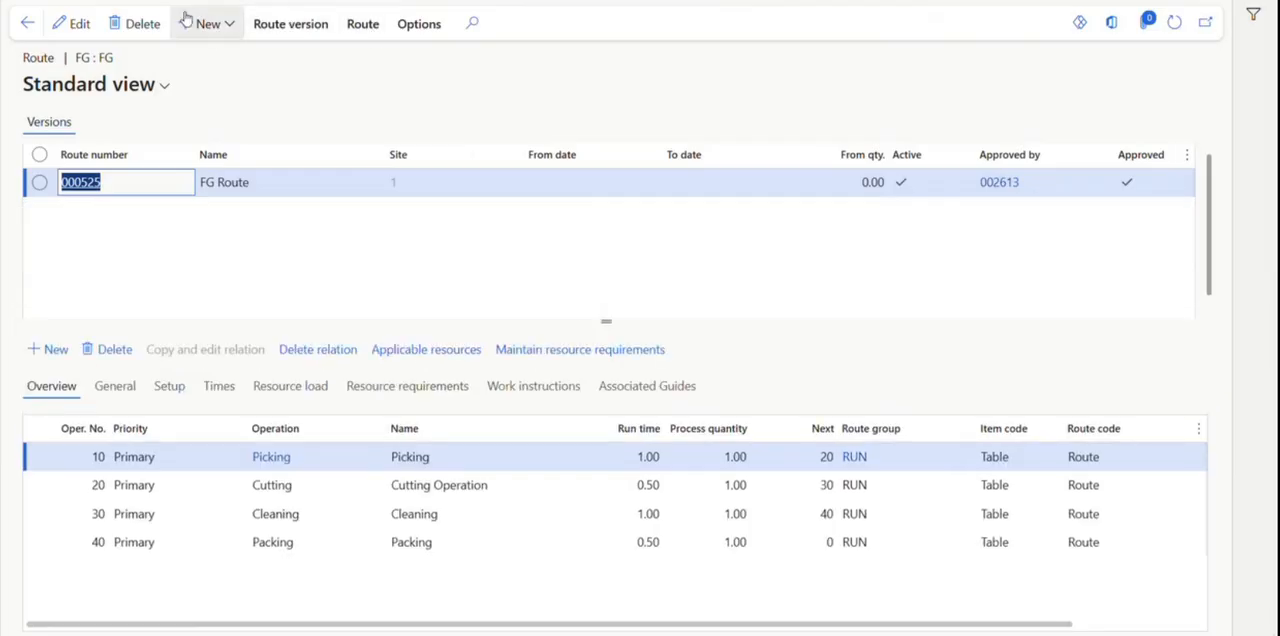
click(141, 26)
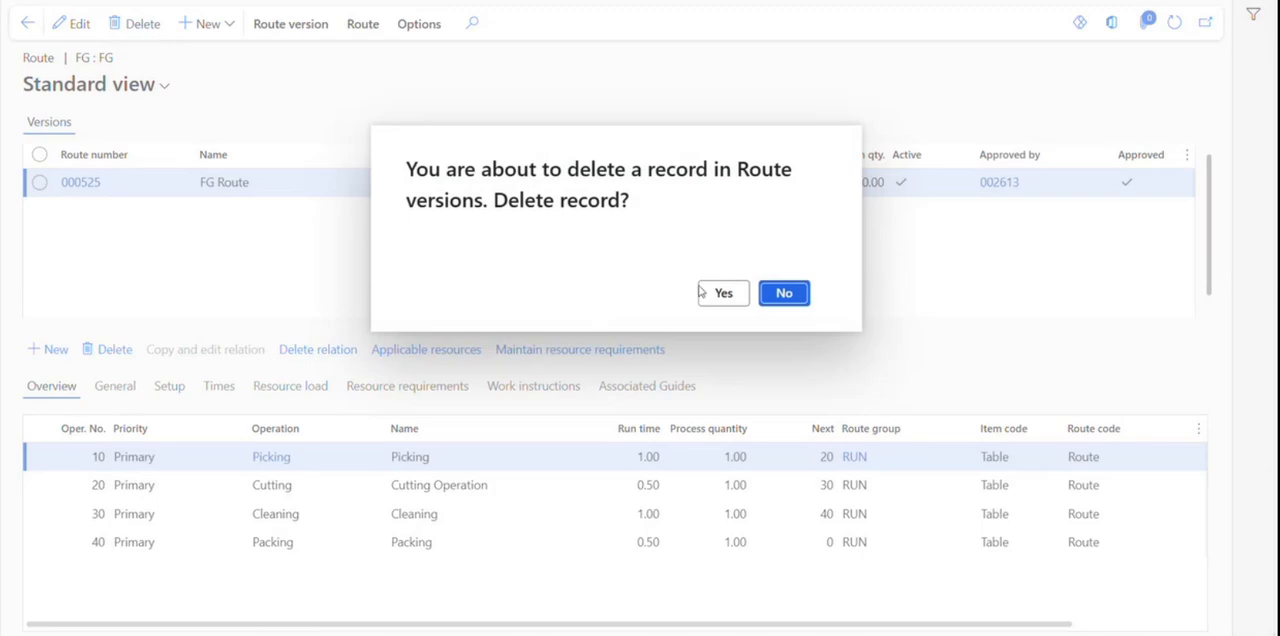
click(733, 293)
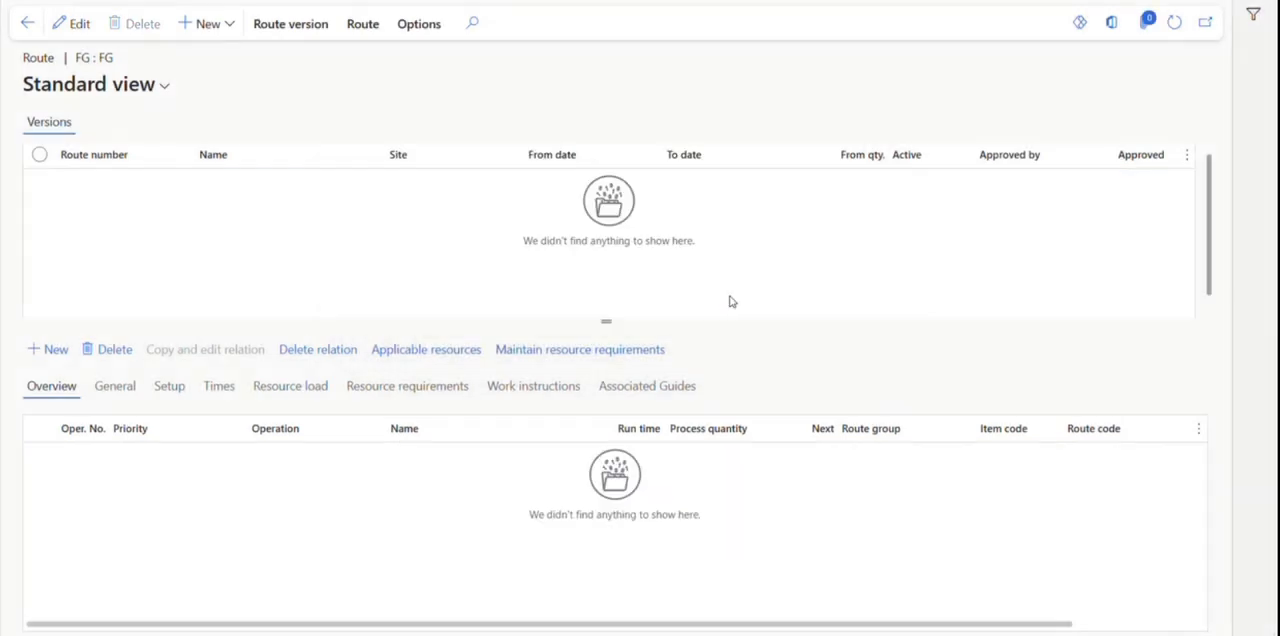
Go back to the released products and reopen the item price page of FG with its pending prices.
click(27, 23)
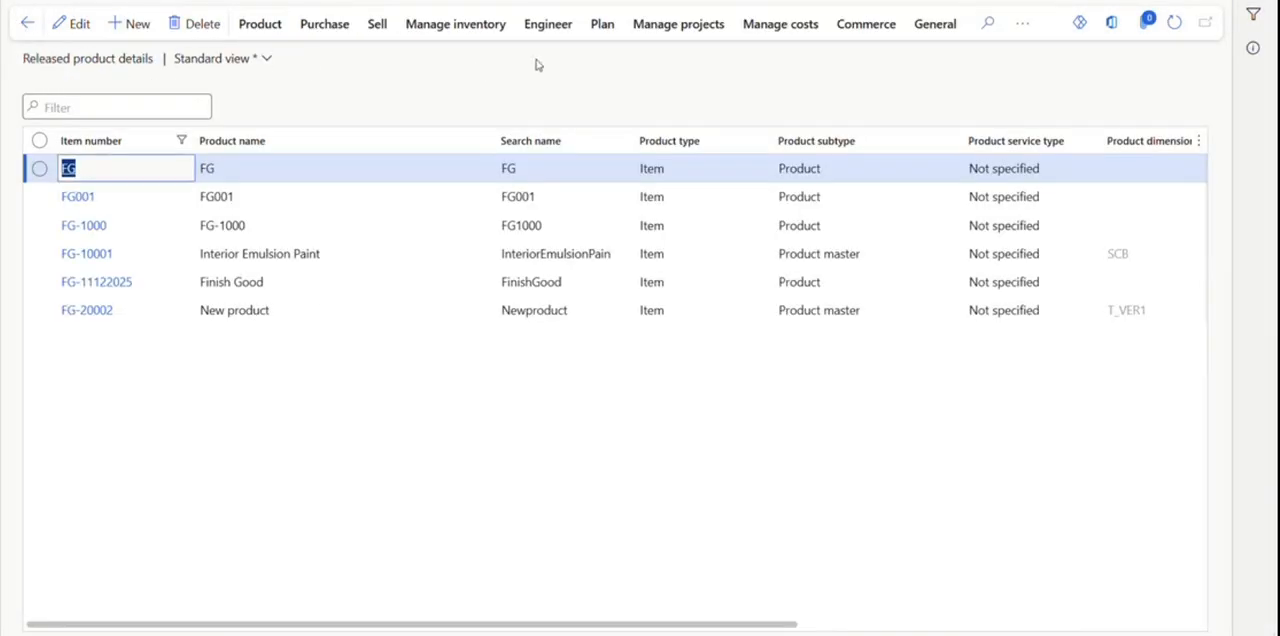
click(772, 38)
click(110, 83)
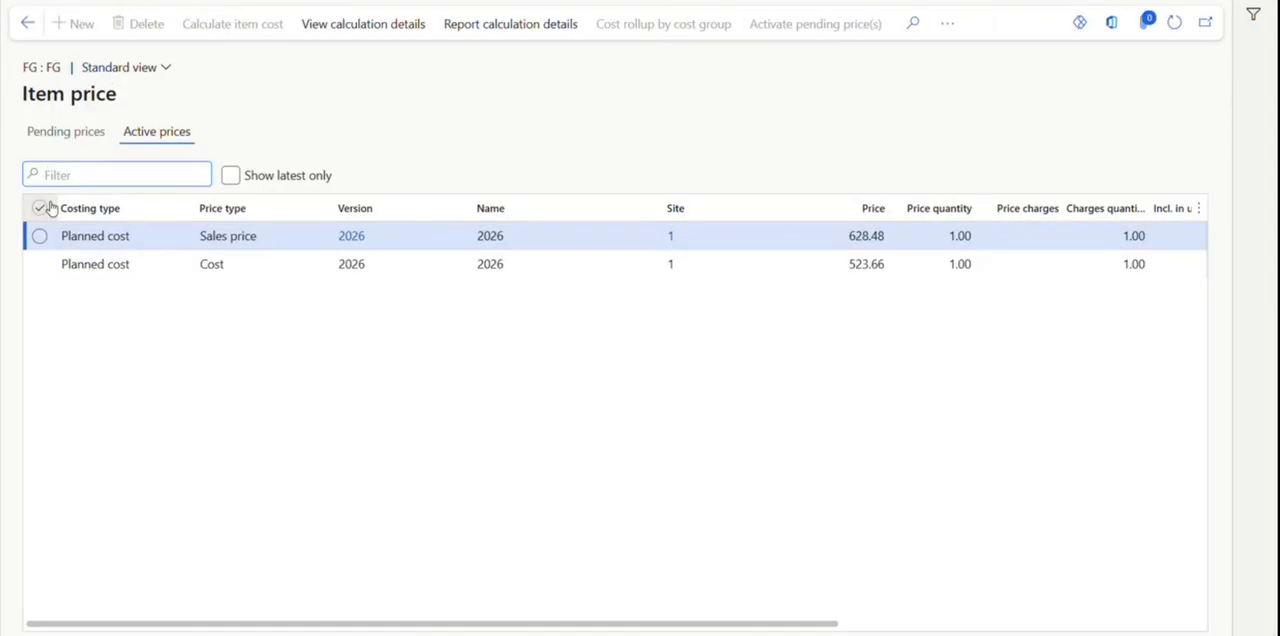
click(44, 208)
click(77, 131)
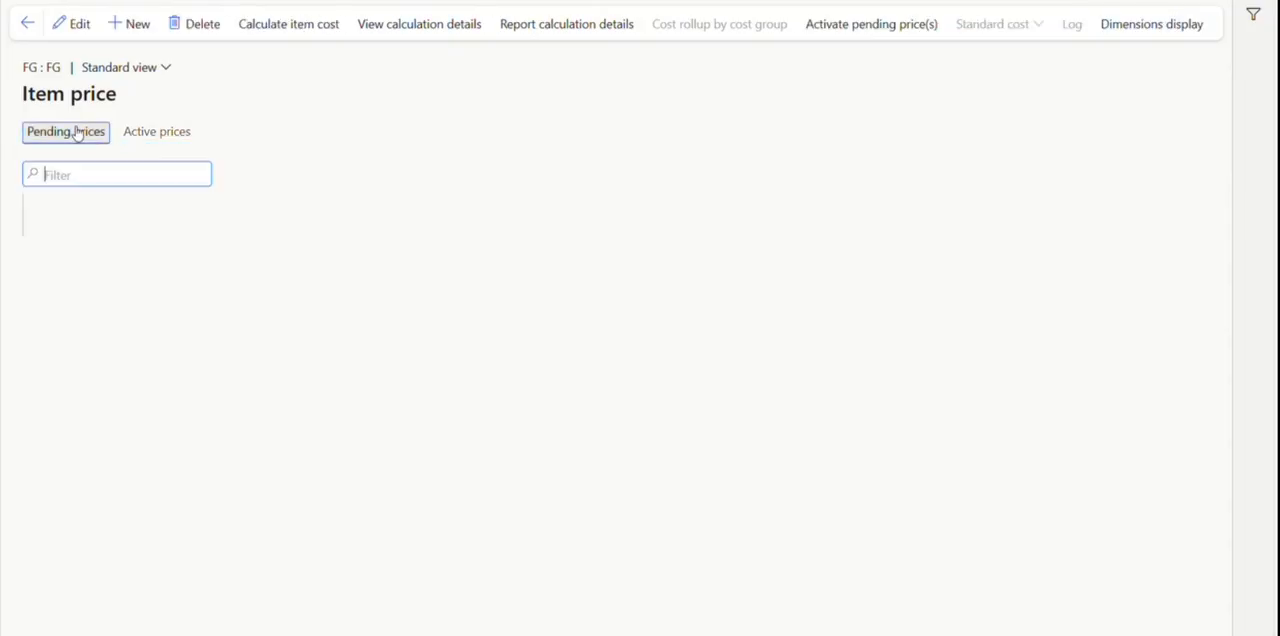
Delete both pending 2026 price records of FG, sales price and cost.
click(39, 208)
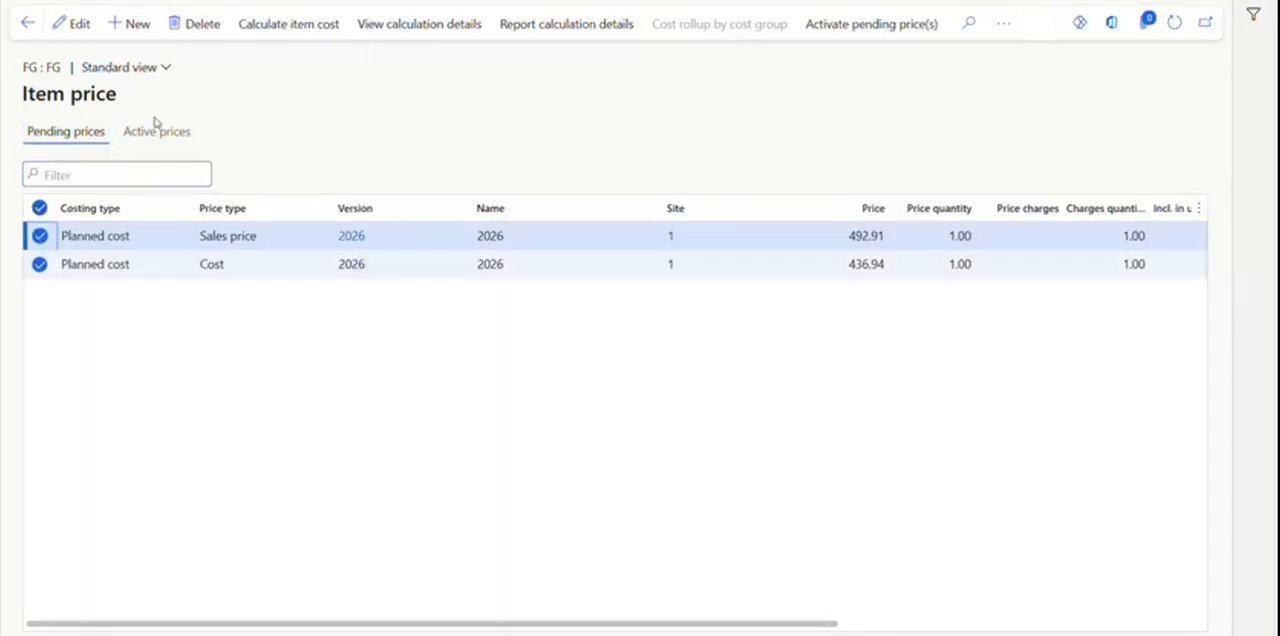
click(204, 30)
click(723, 292)
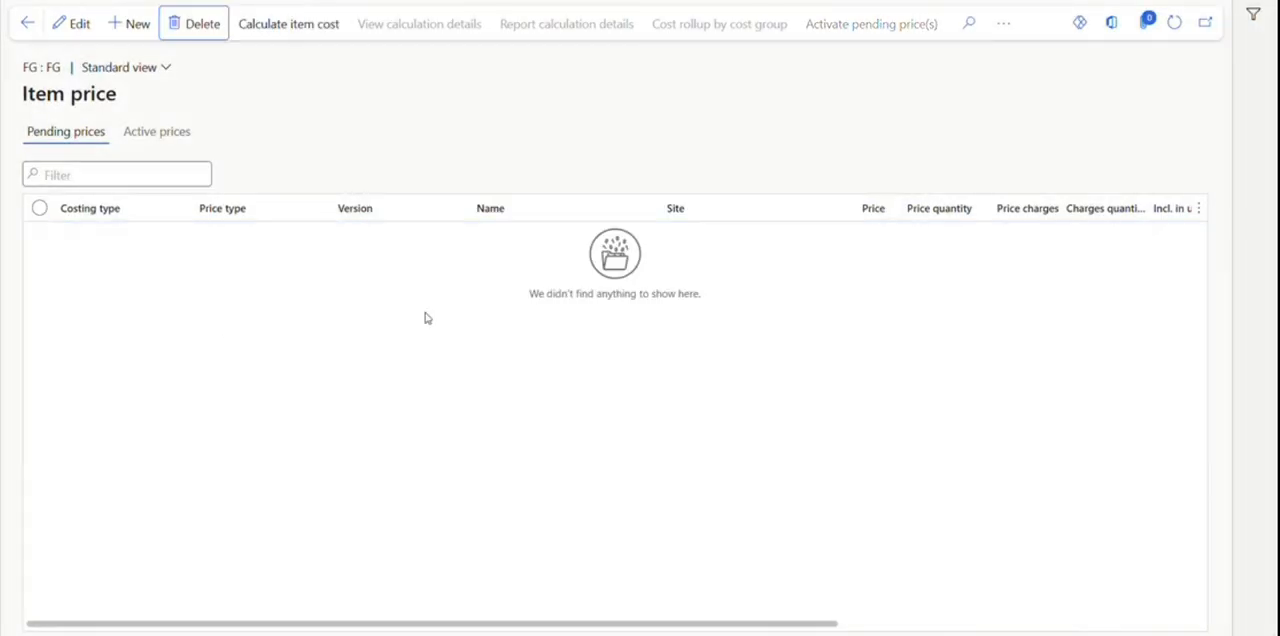
Recalculate the item cost of FG with costing version 2026 and site 1, with no route assigned.
click(295, 28)
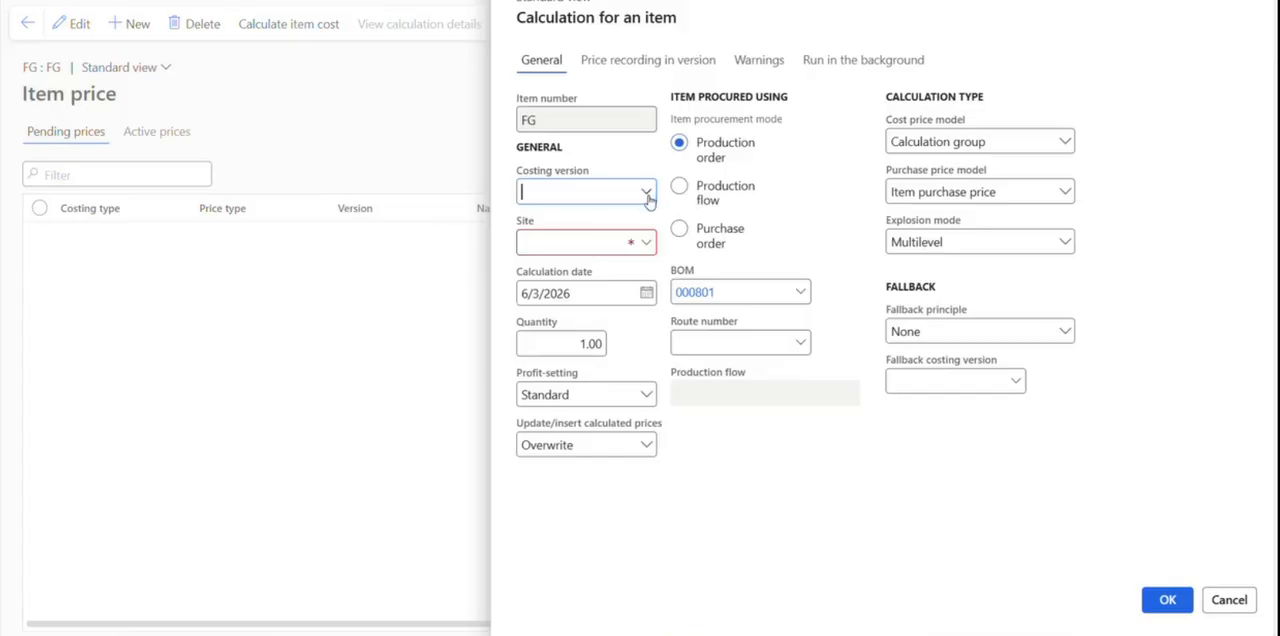
click(646, 191)
scroll(588, 290, down, 1)
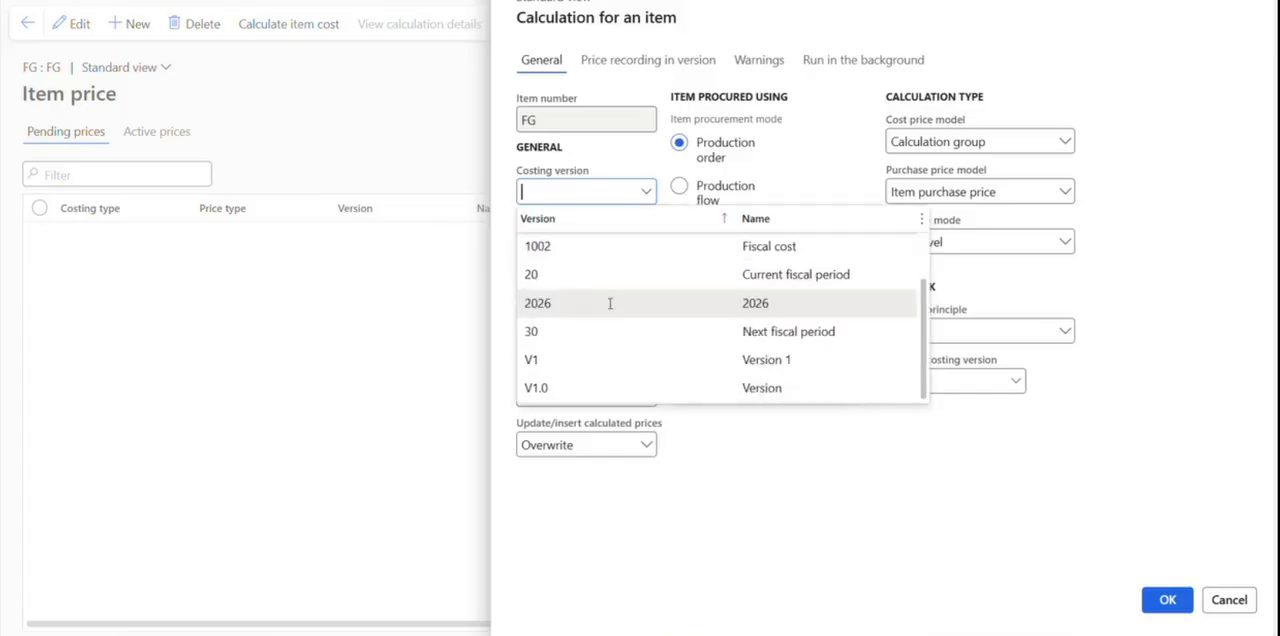
click(610, 303)
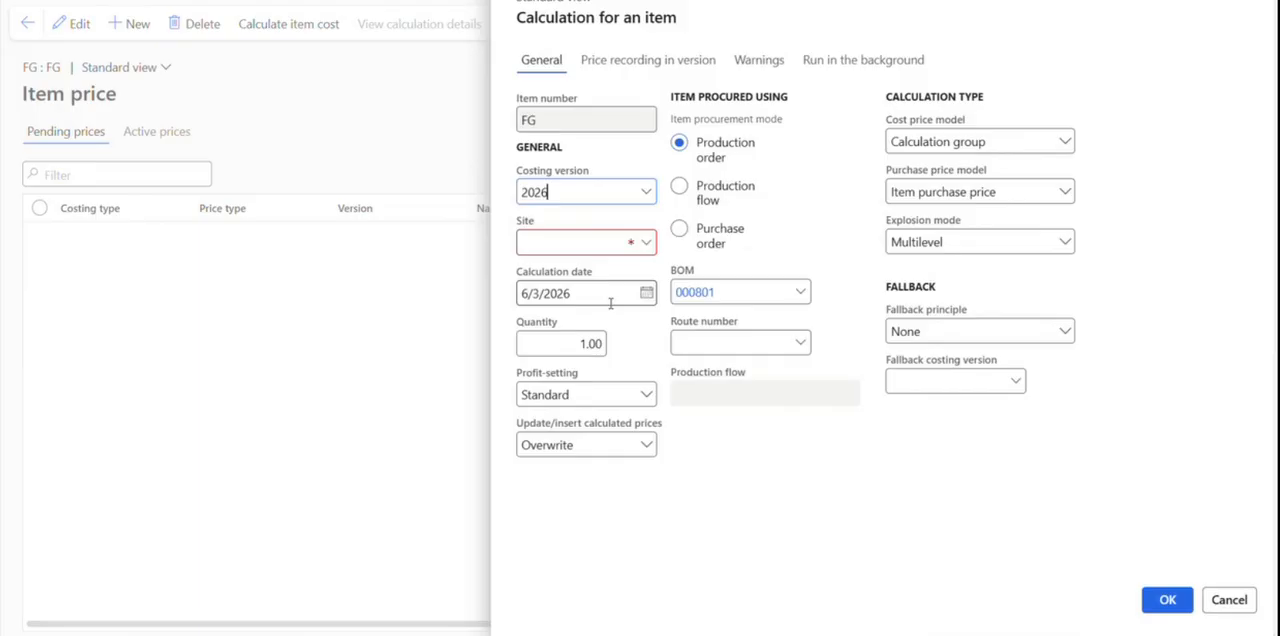
click(641, 250)
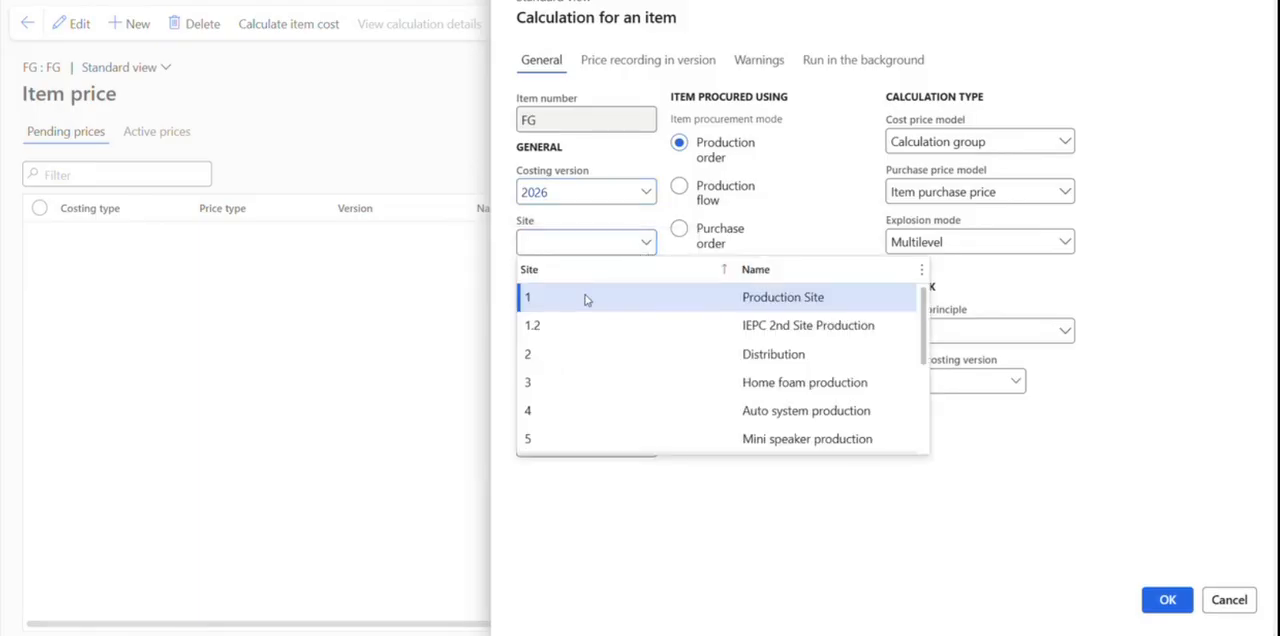
click(586, 299)
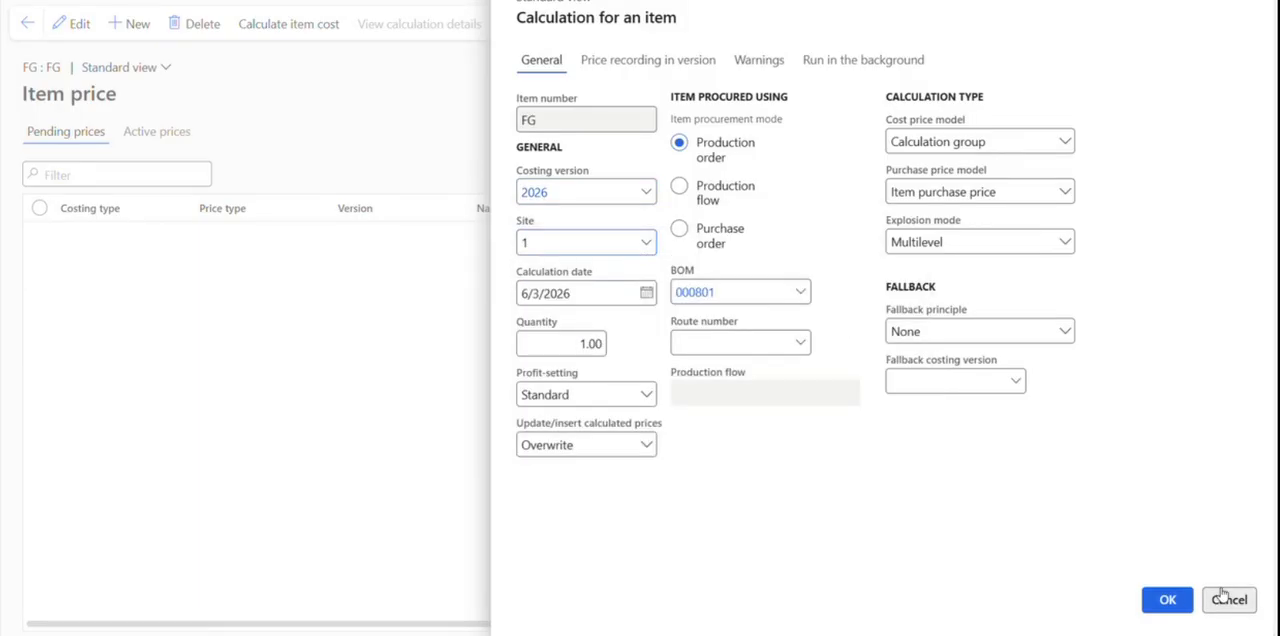
click(1168, 600)
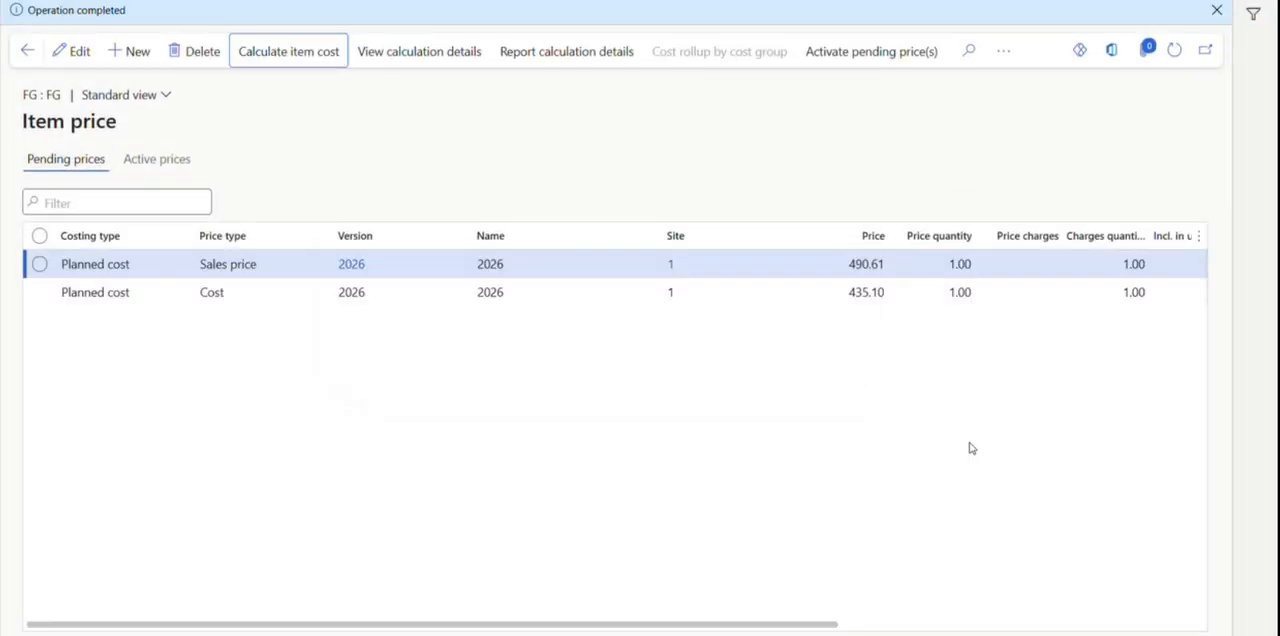
Open the calculation details of FG's pending cost record and examine its BOM and item lines, including cost and sales price per unit.
click(751, 291)
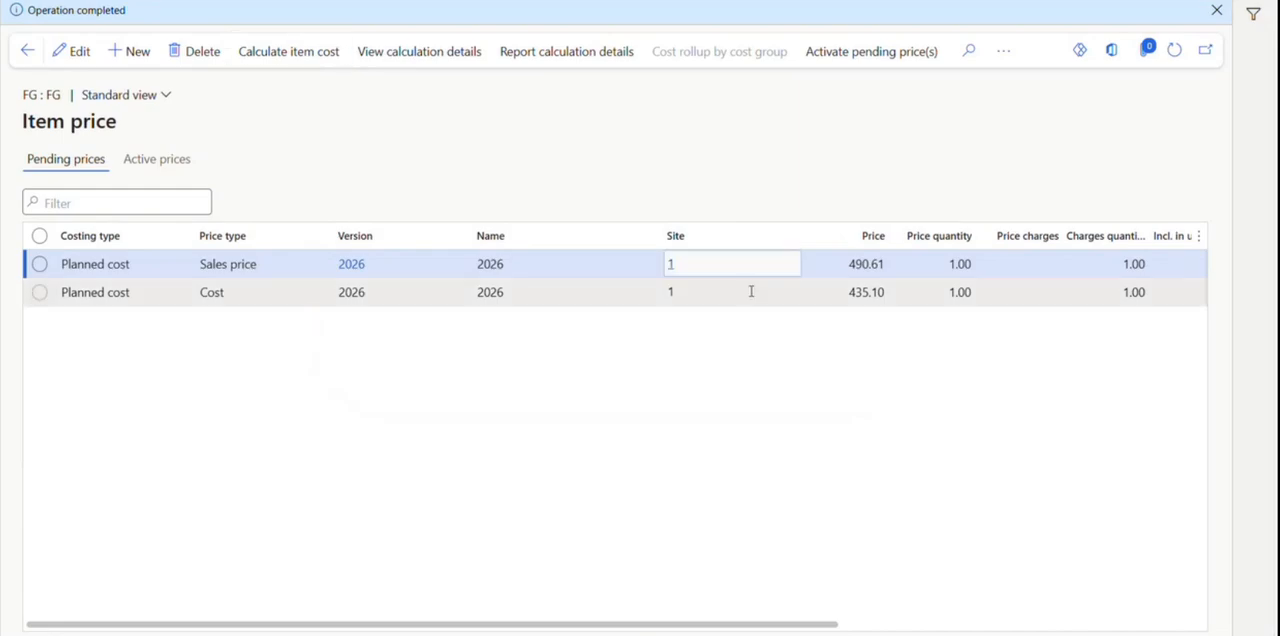
click(443, 51)
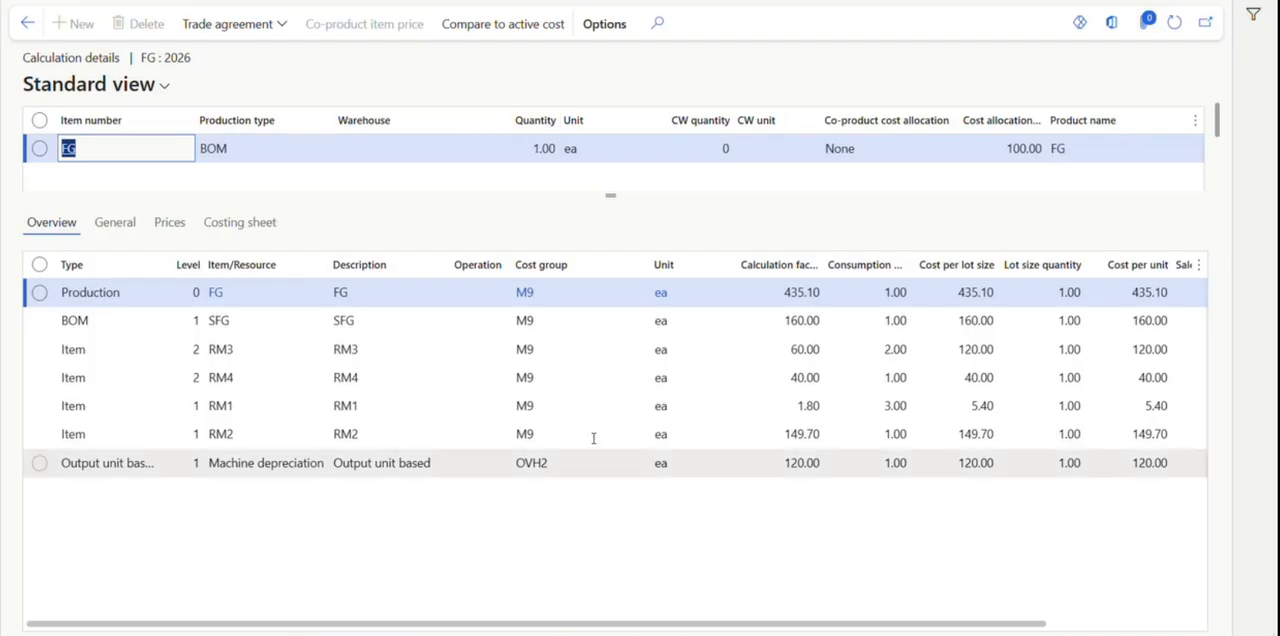
click(328, 298)
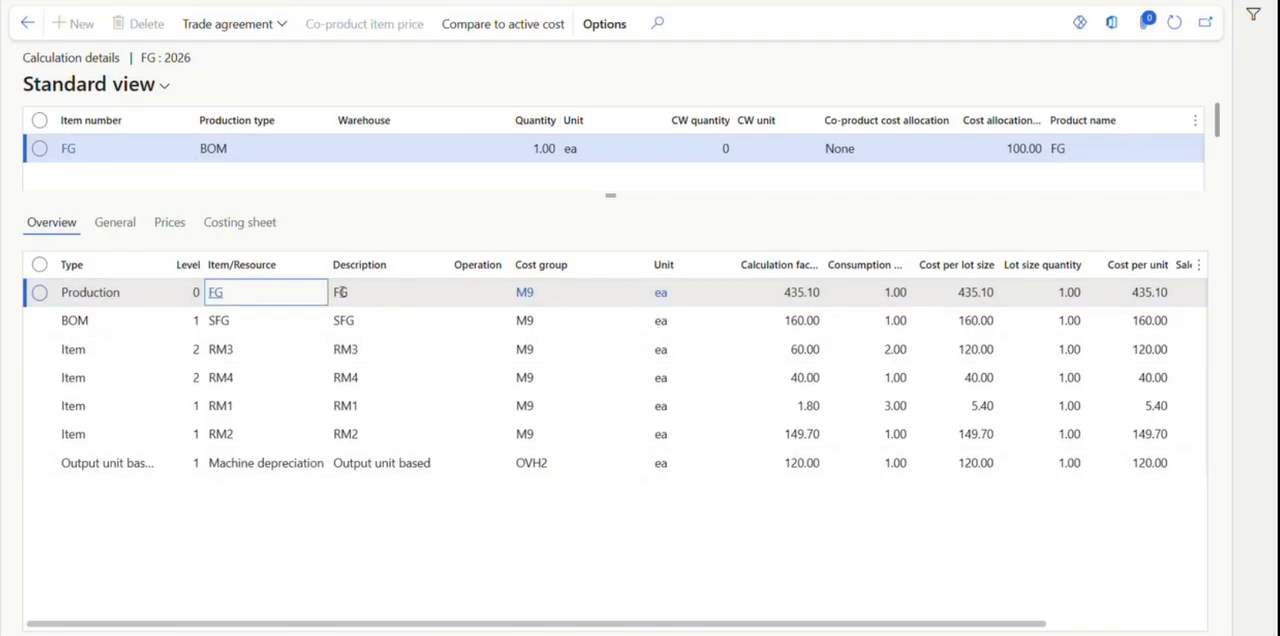
click(127, 322)
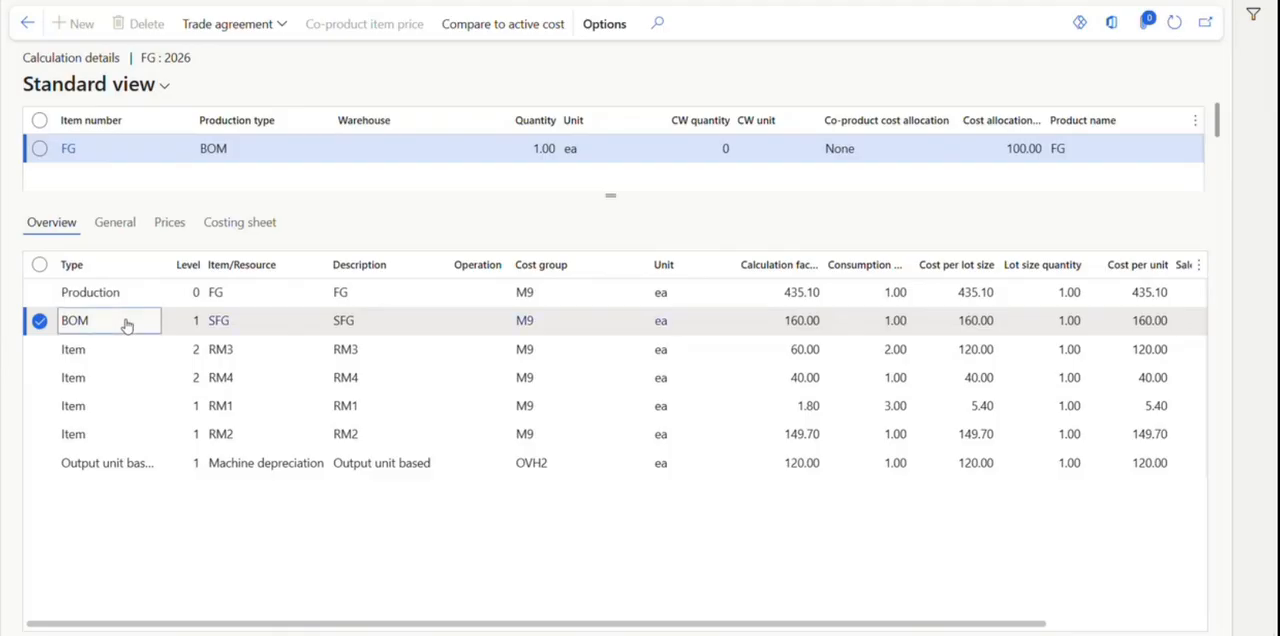
click(281, 349)
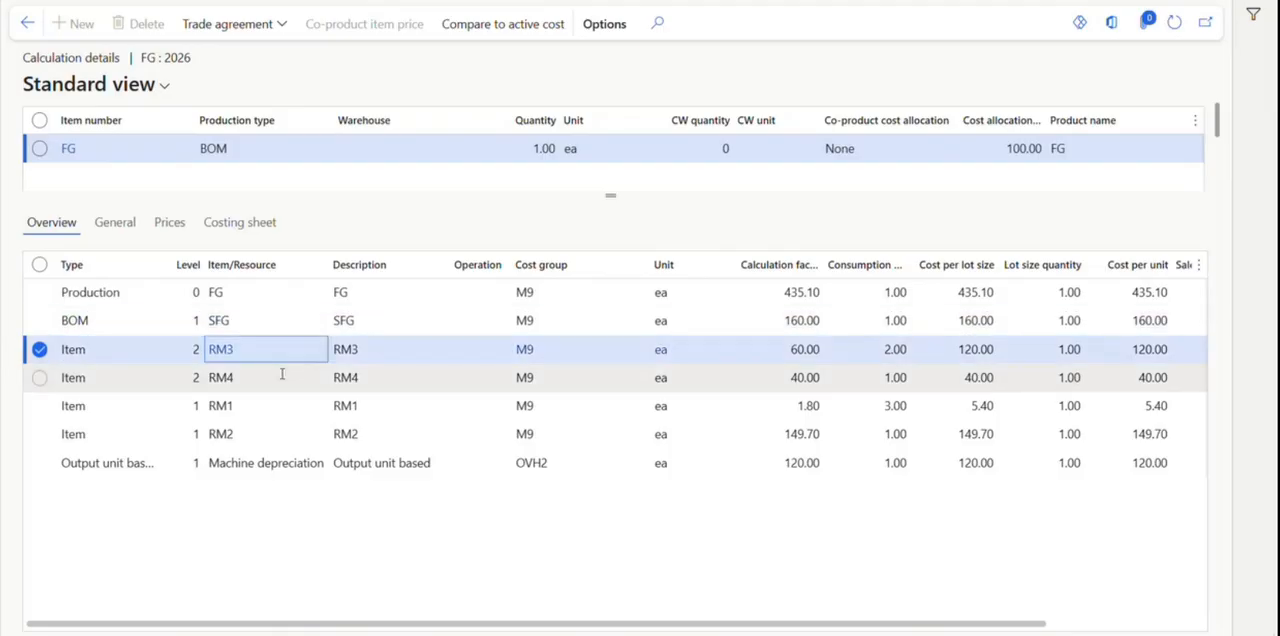
click(278, 377)
click(274, 405)
click(268, 434)
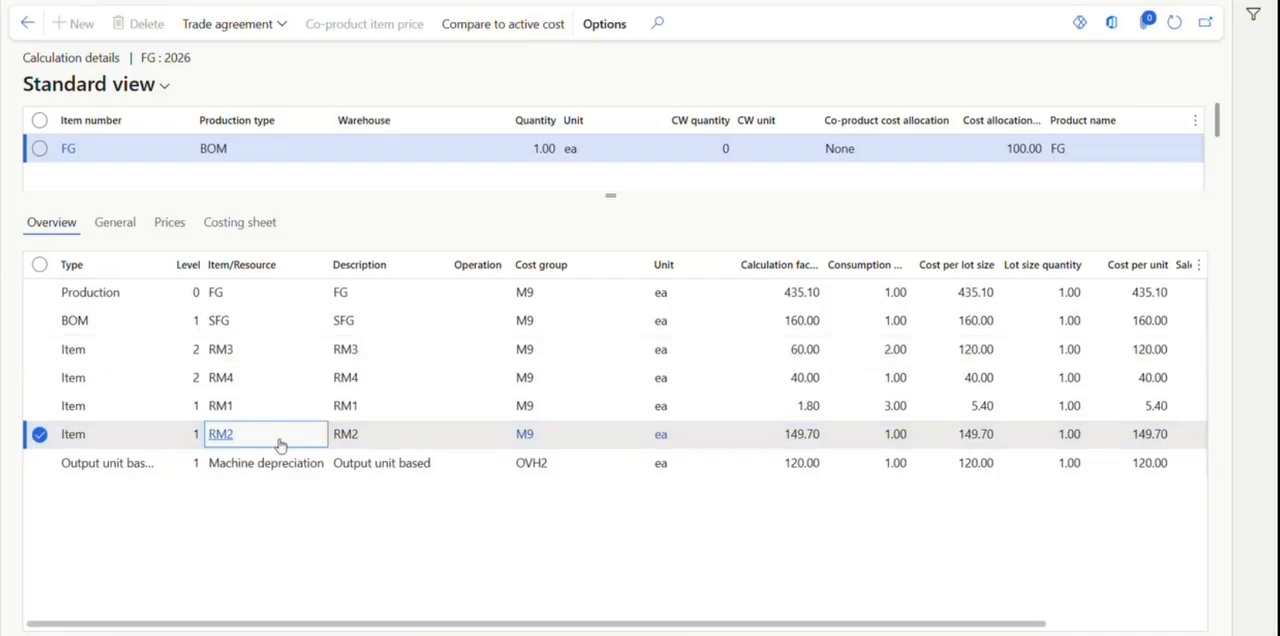
drag(524, 630, 738, 625)
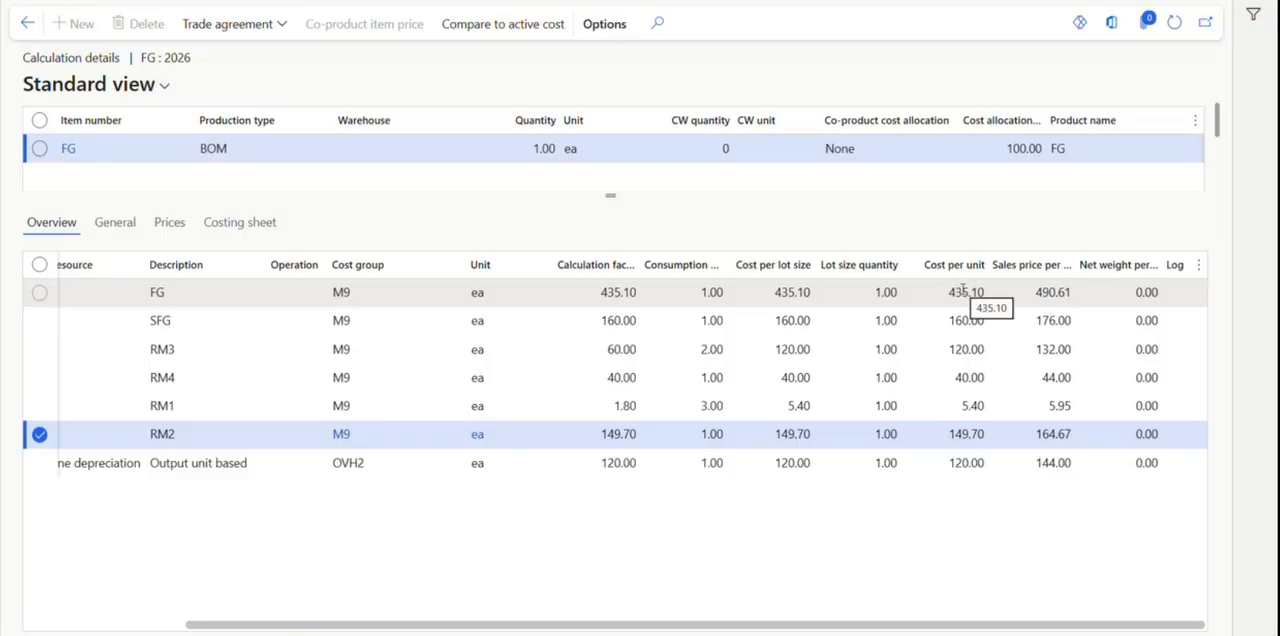
Return to the pending prices of FG and examine the price of the sales price record.
click(27, 23)
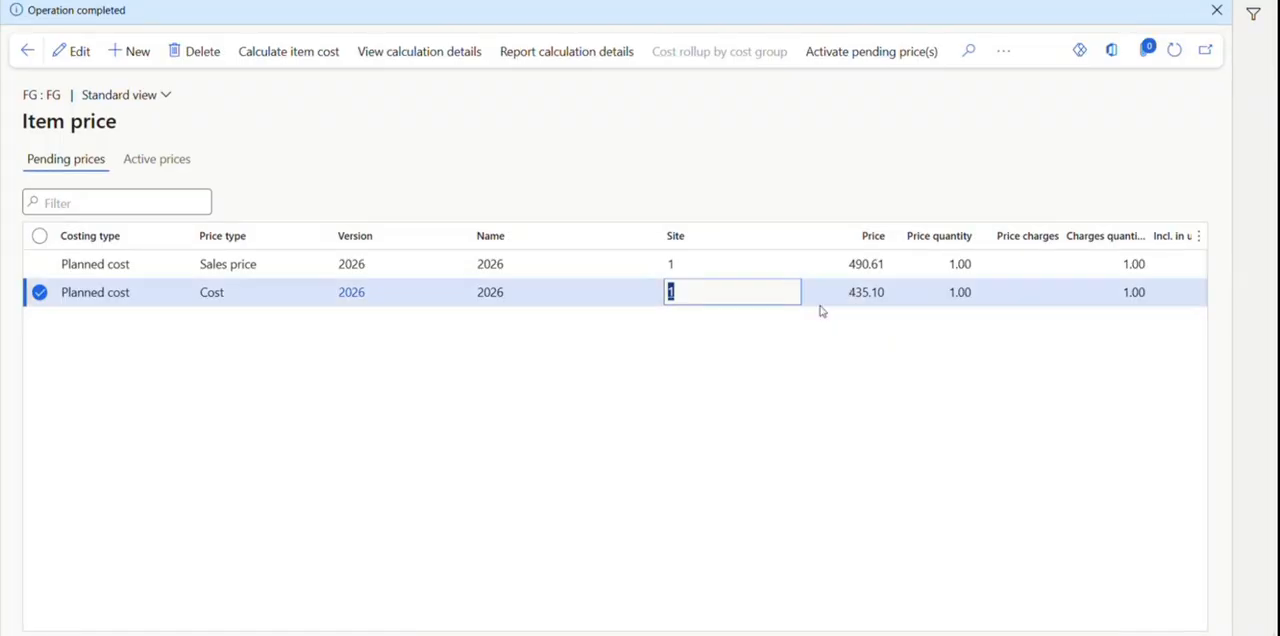
click(849, 264)
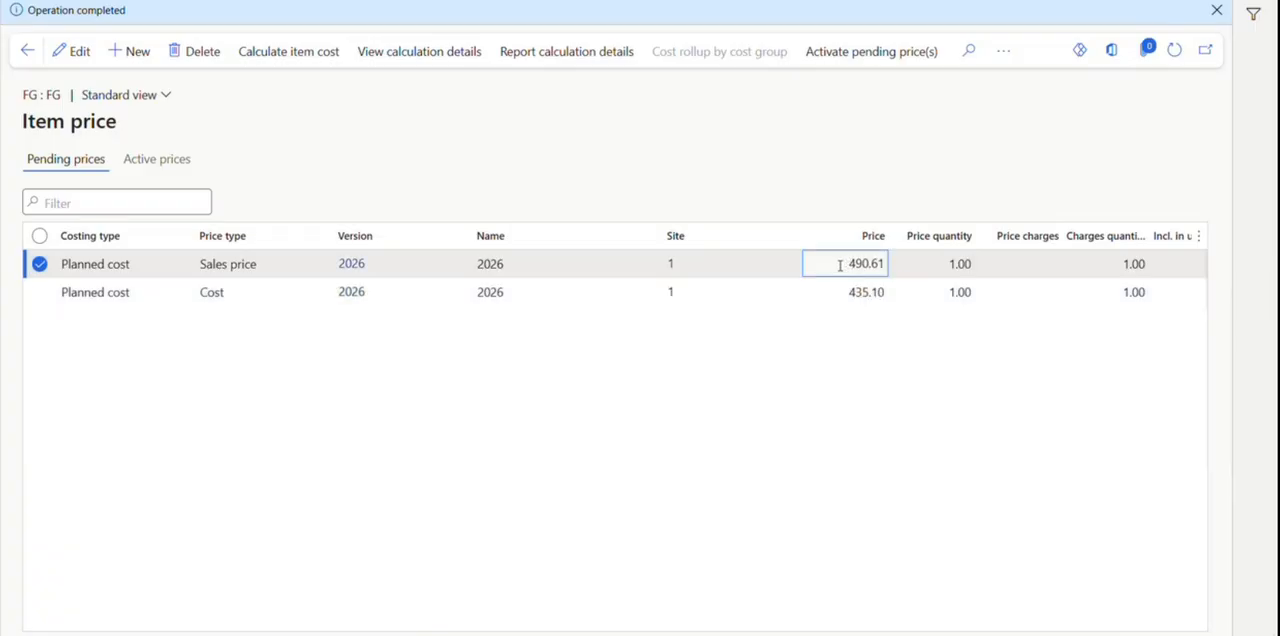
drag(843, 264, 881, 264)
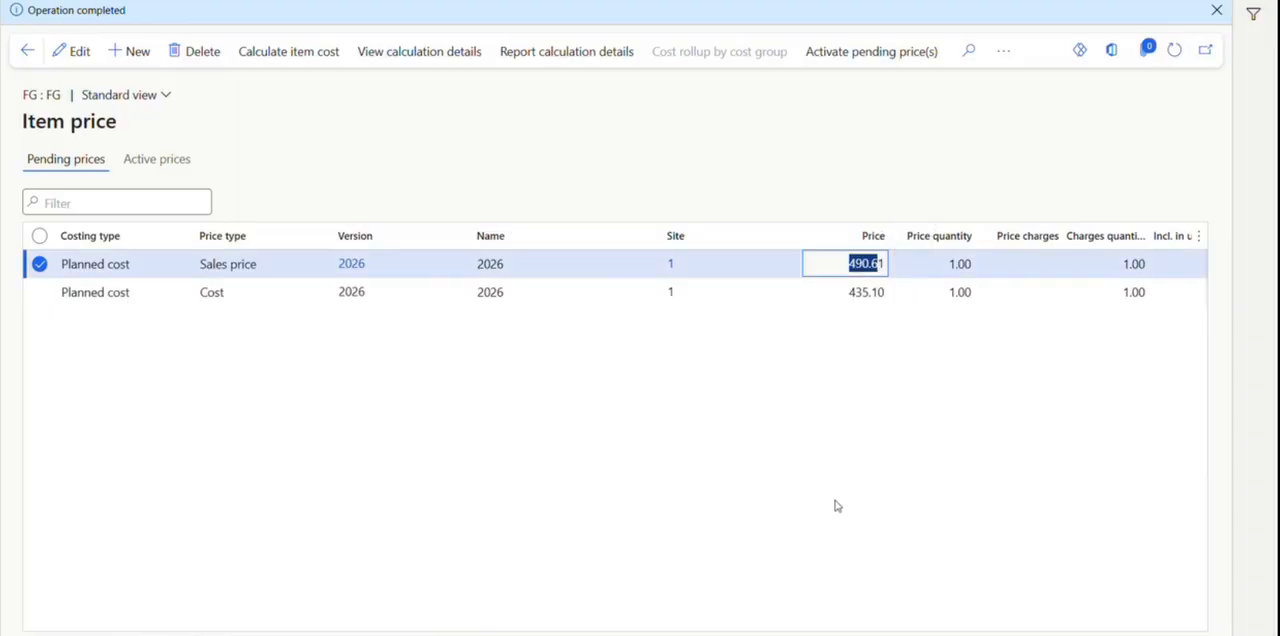